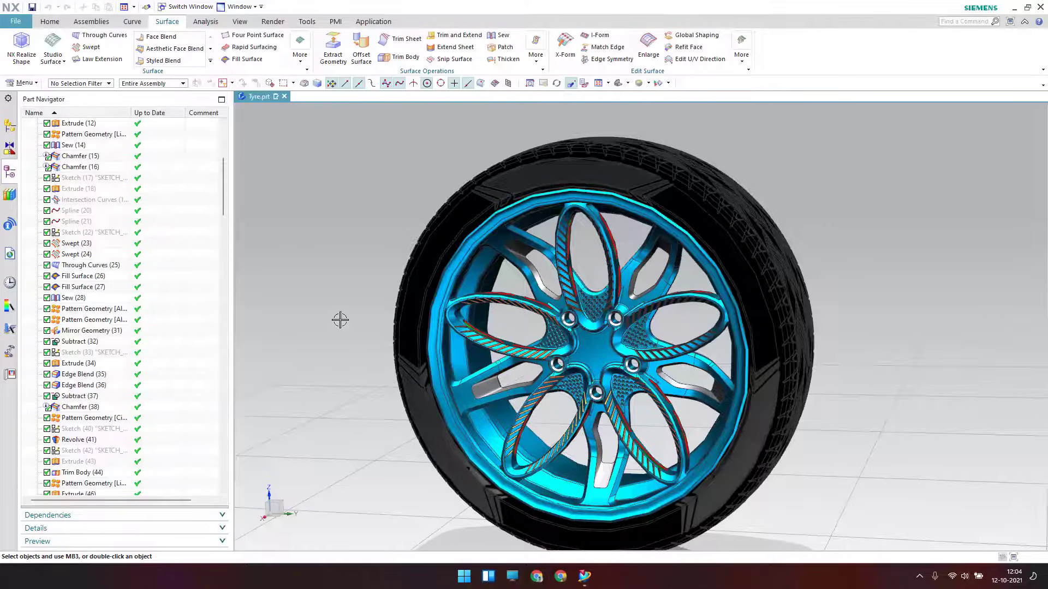
Step: Review the feature history of the finished tyre and rim model and inspect the circular pattern of petal-shaped spokes
scroll(184, 353, down, 9)
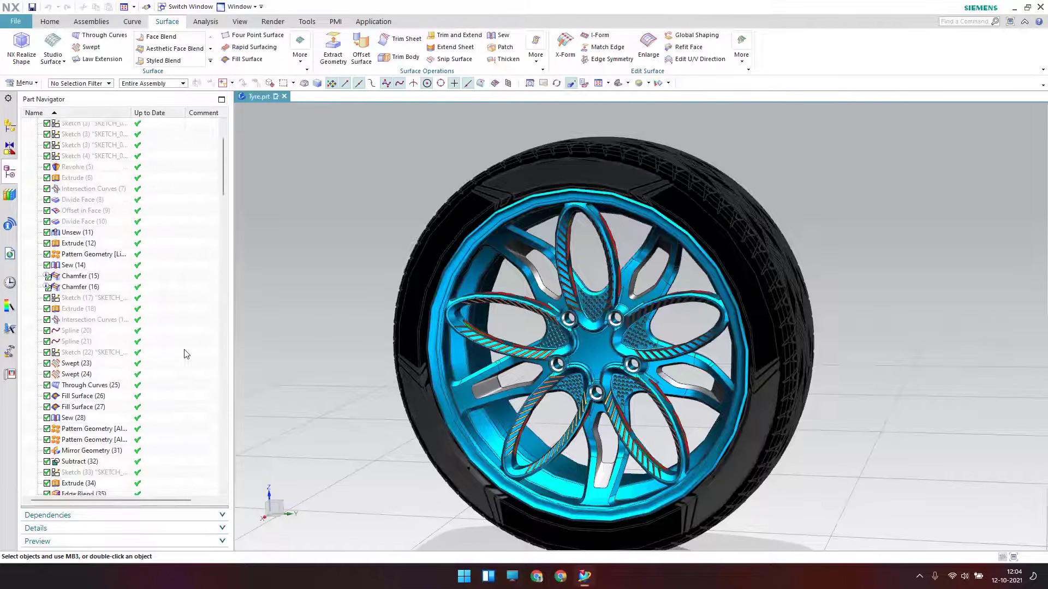
scroll(184, 353, down, 20)
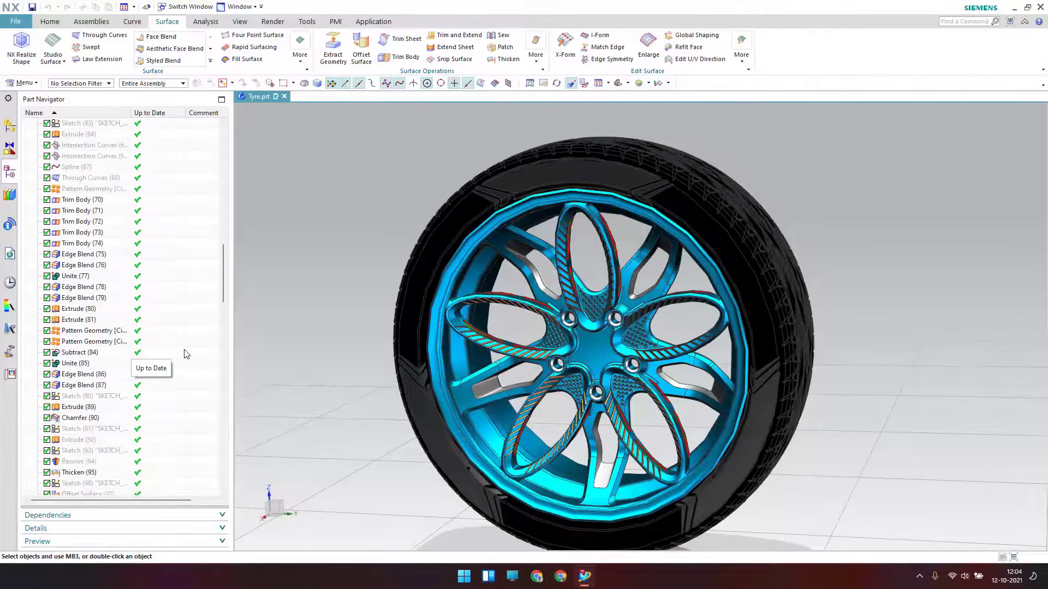
scroll(183, 353, down, 12)
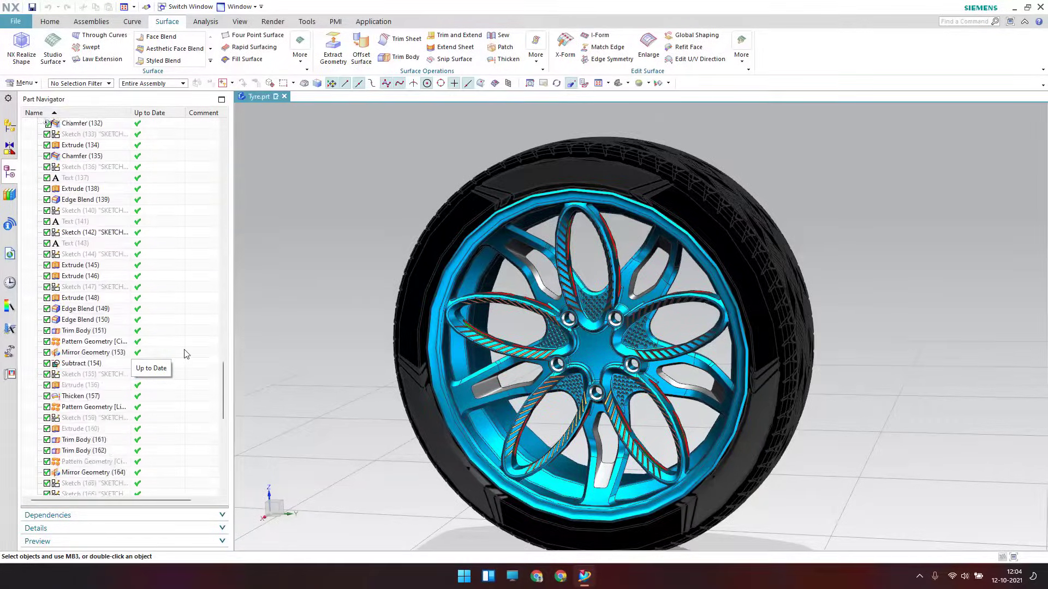
scroll(184, 354, up, 20)
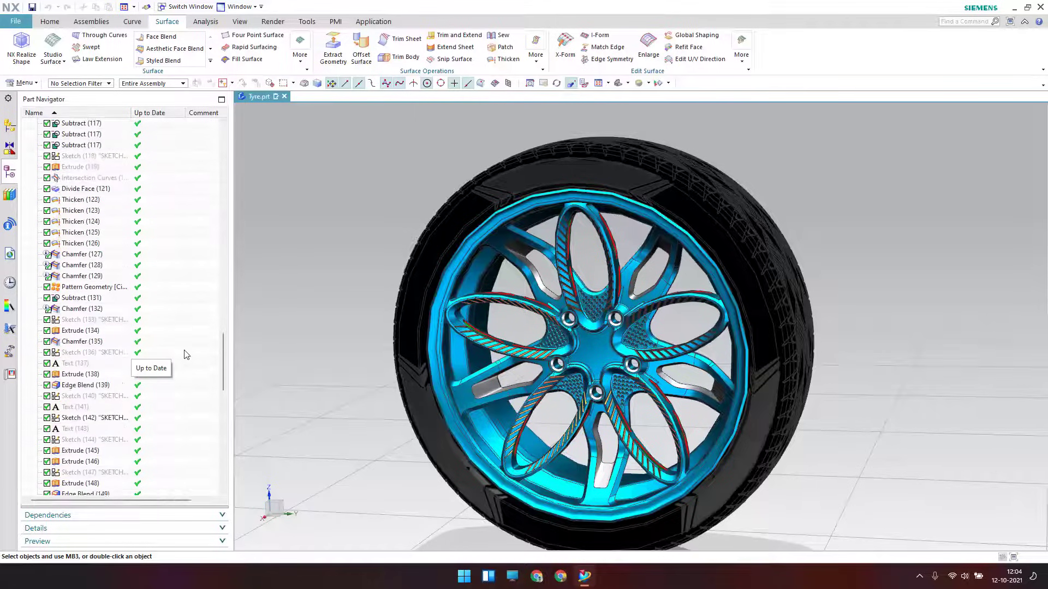
scroll(183, 353, up, 2)
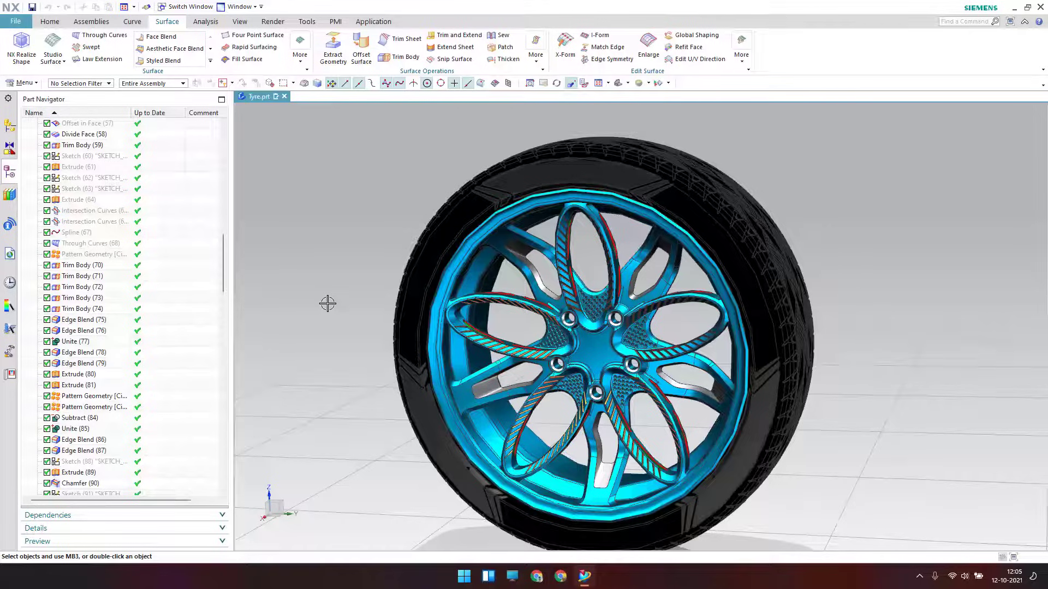
scroll(499, 368, up, 3)
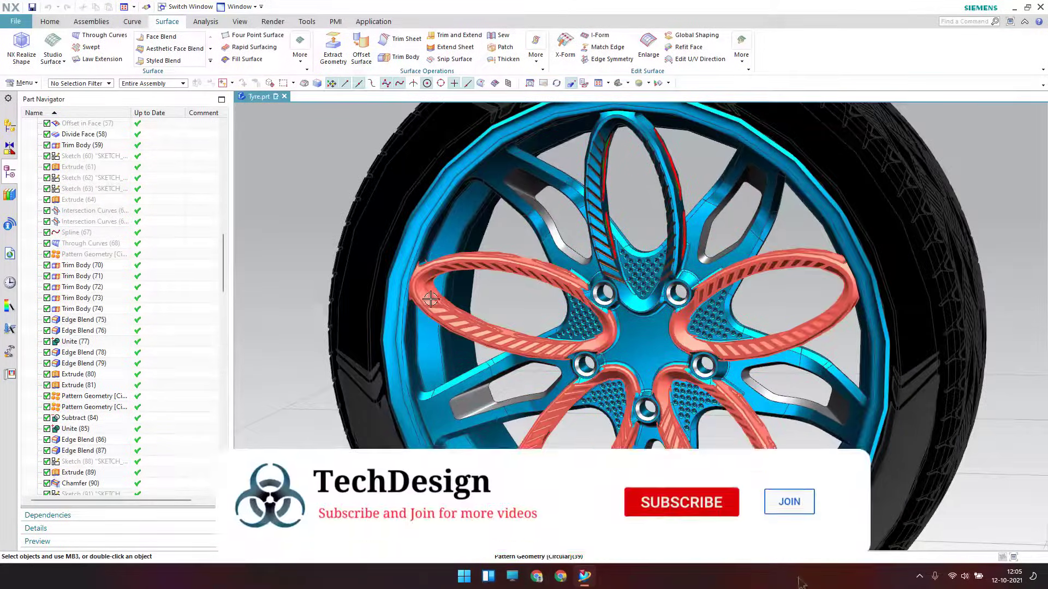
click(572, 342)
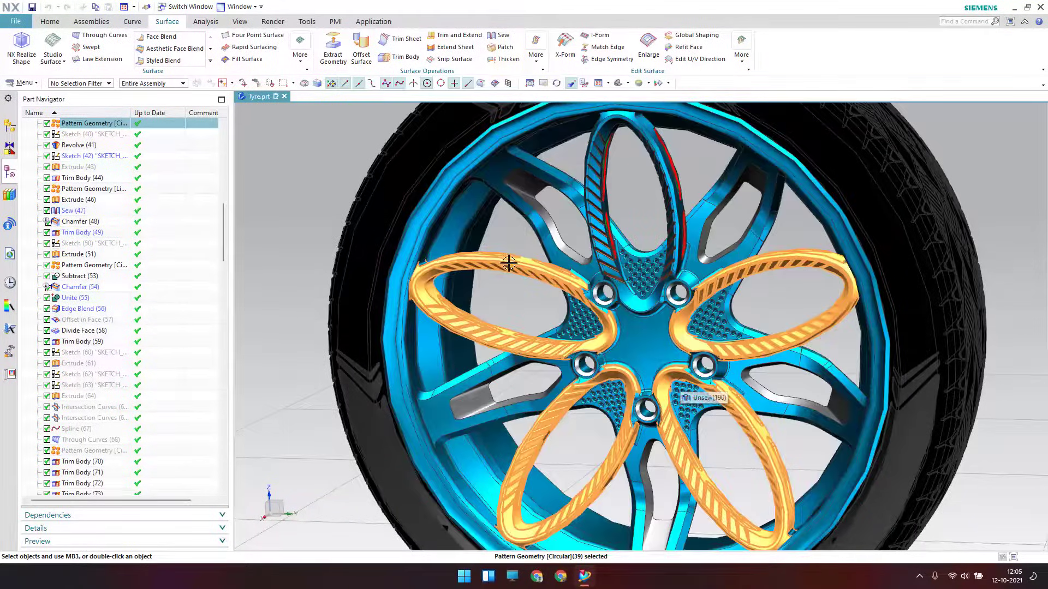
key(Escape)
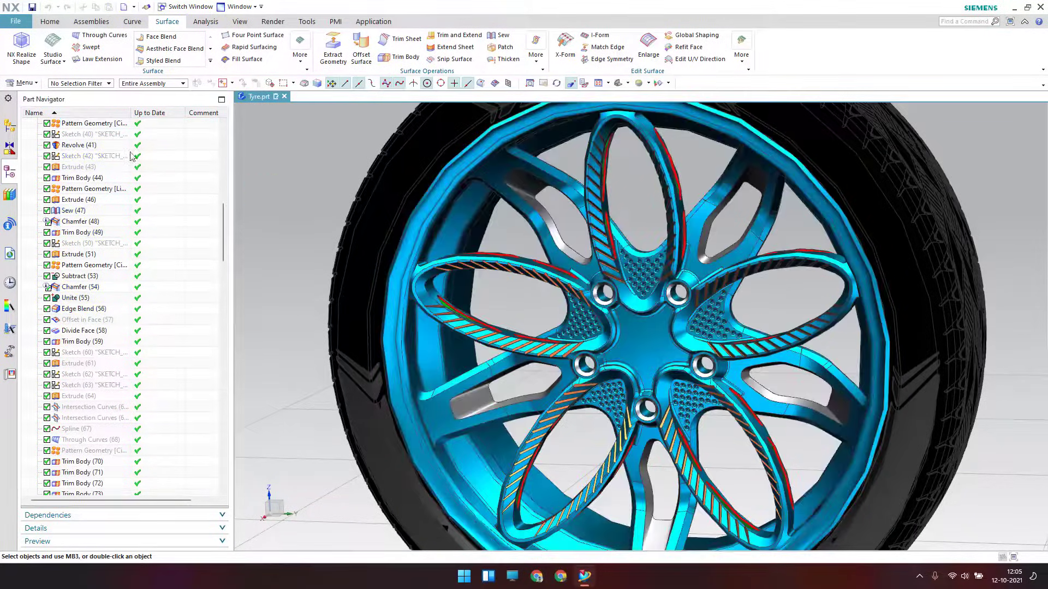
Step: Create a new part from the Model template in millimetres with the file name model1.prt
click(16, 22)
click(18, 39)
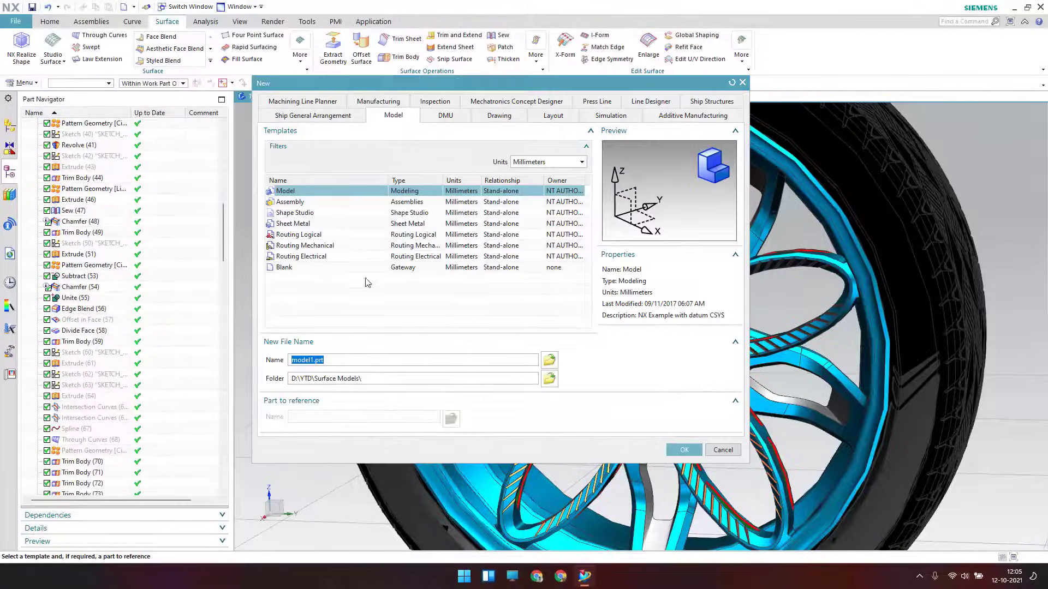
click(681, 450)
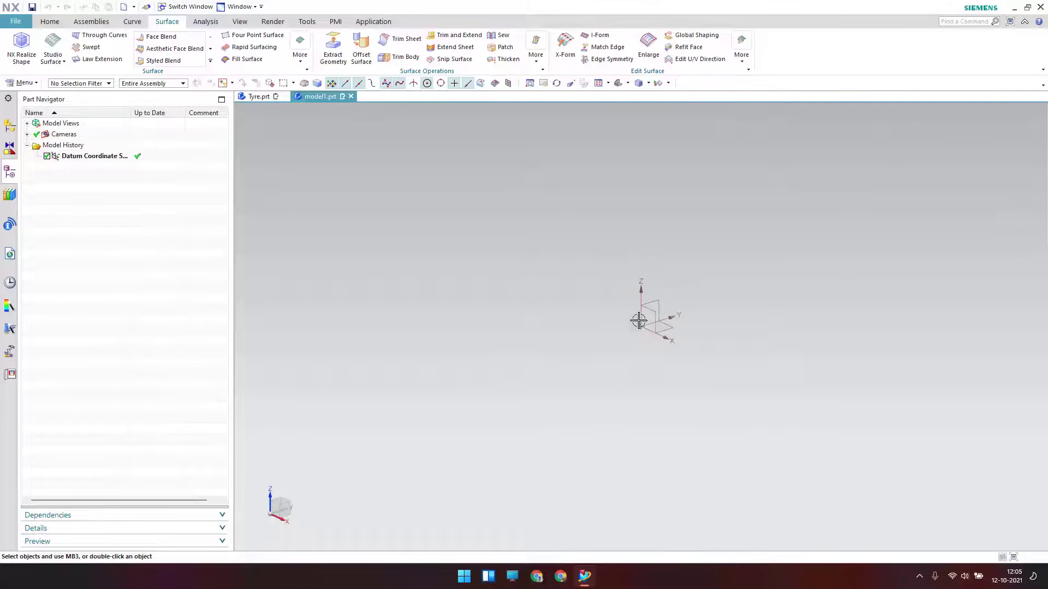
Step: Create a datum plane offset 80 mm from the YZ plane and start a sketch on it
click(49, 21)
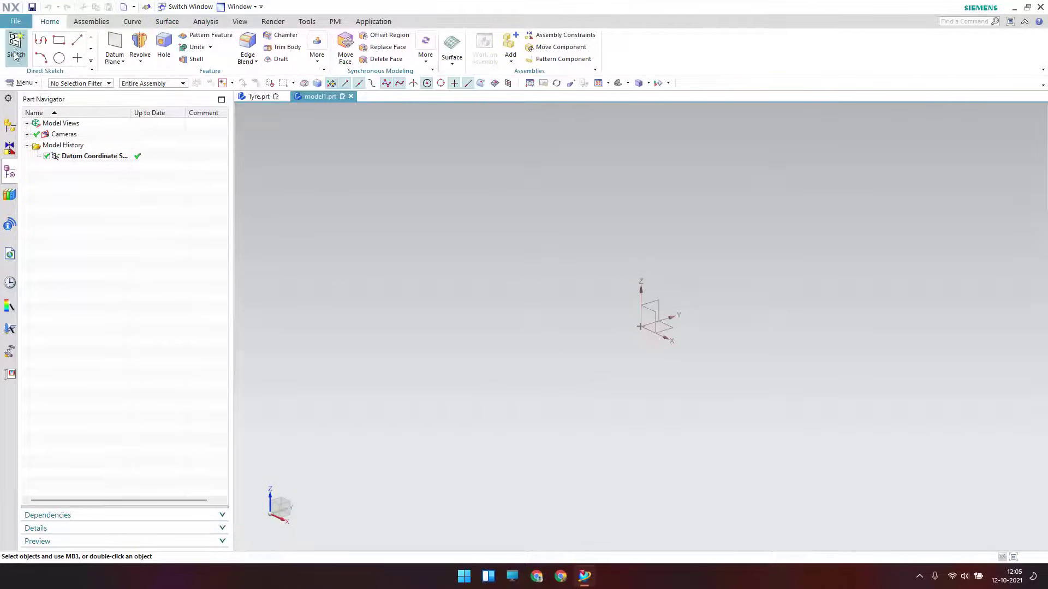
click(648, 302)
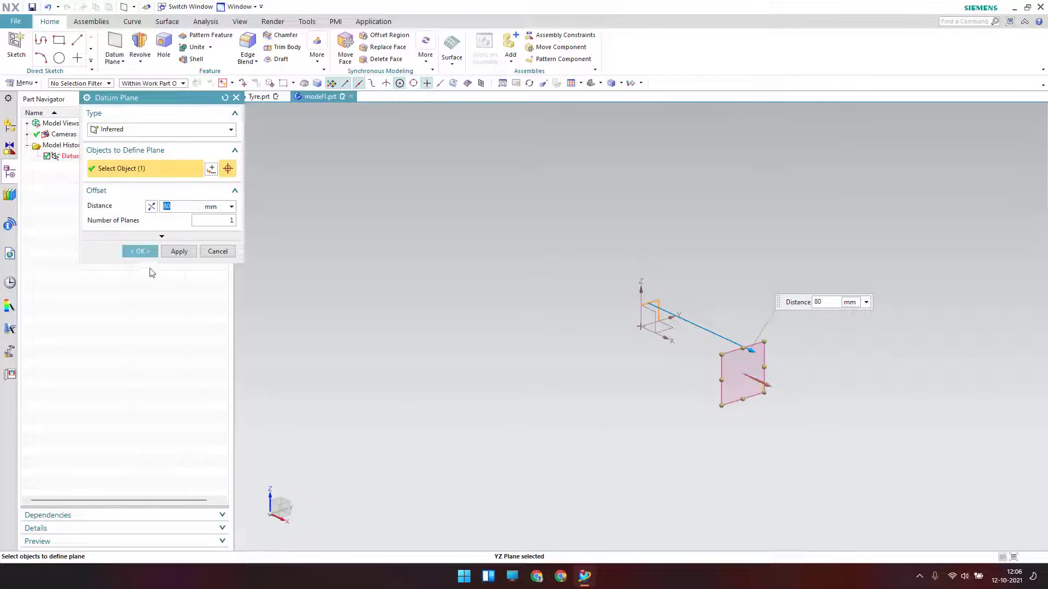
click(141, 252)
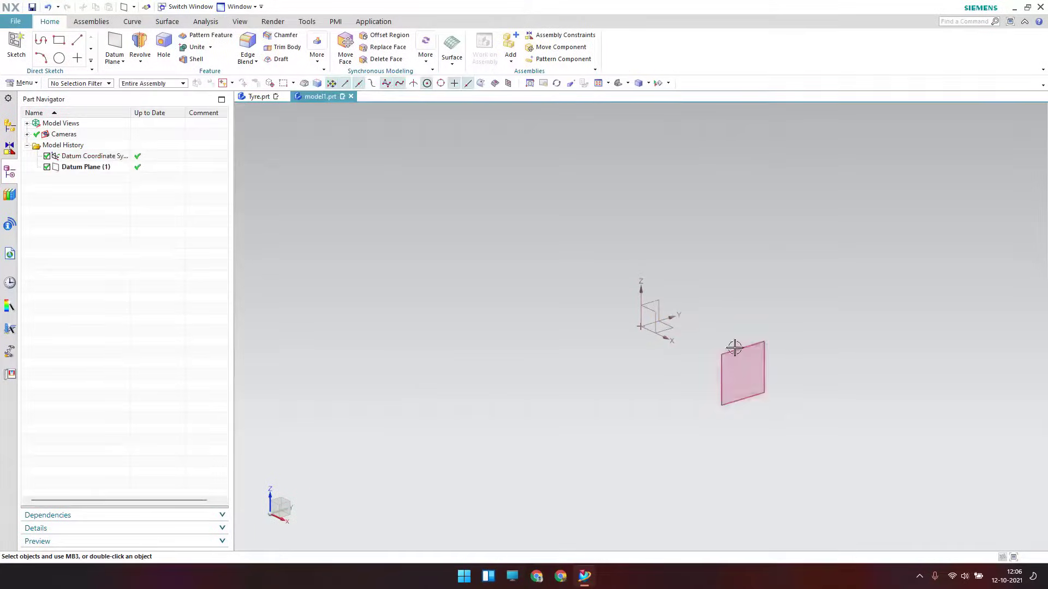
click(16, 45)
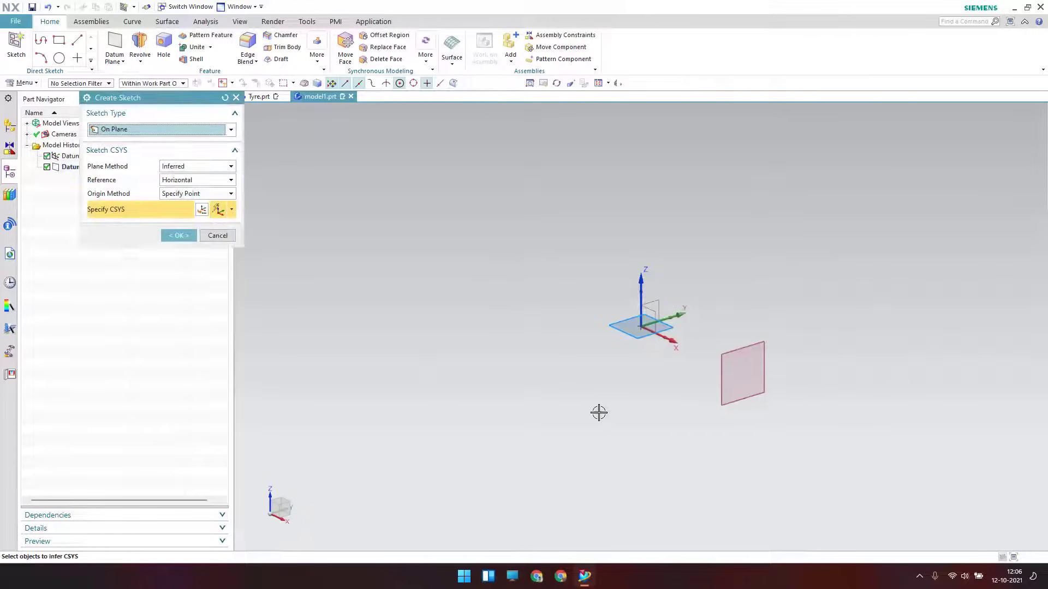
click(757, 354)
middle_click(486, 322)
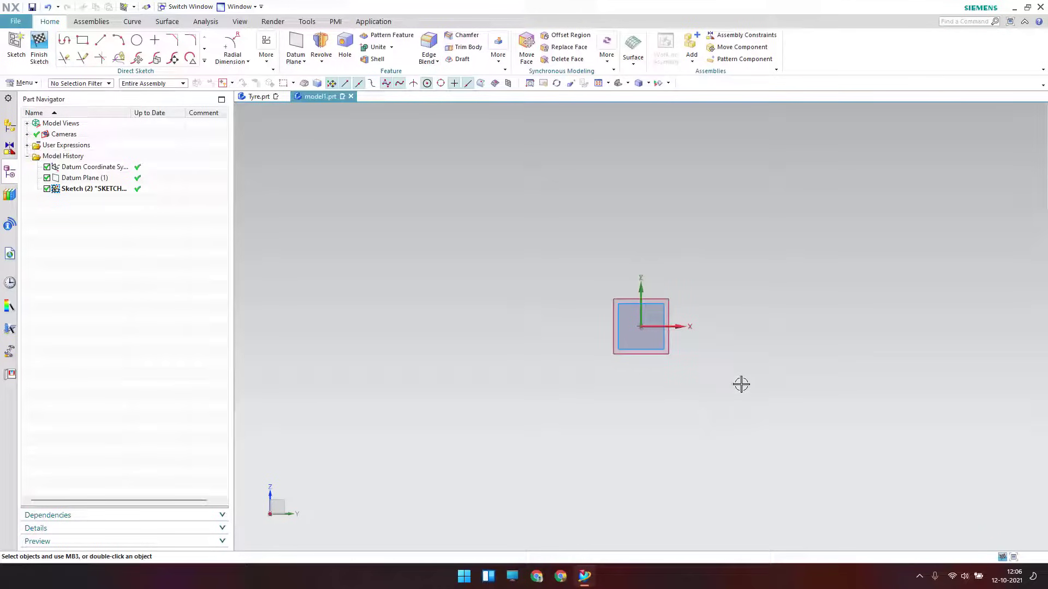
Step: Draw a closed ellipse with 92 mm major and 41.9 mm minor radius, centred about 204 mm from the origin along the sketch's X axis
click(203, 62)
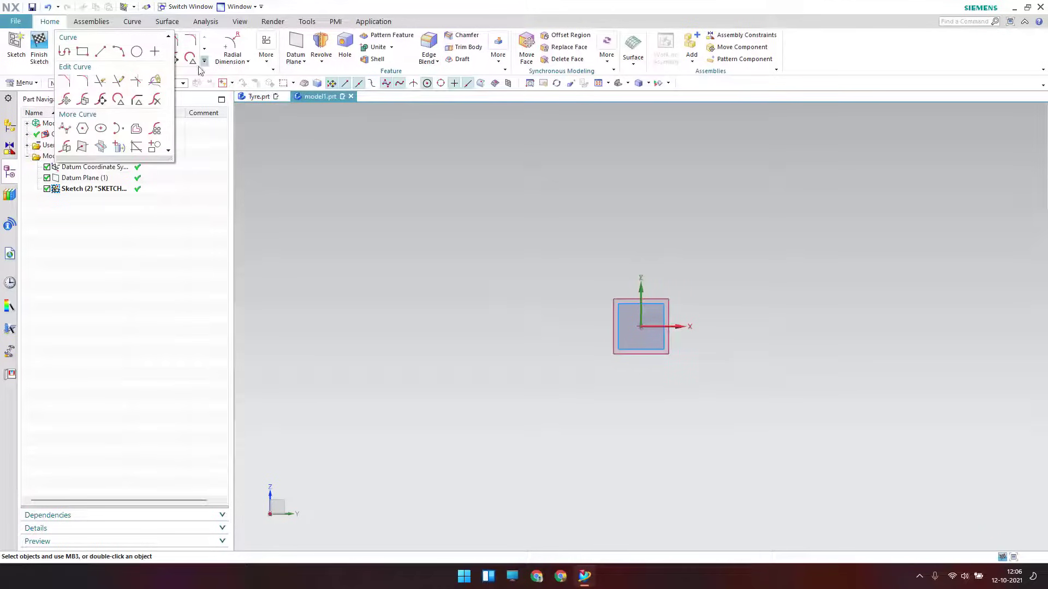
click(102, 131)
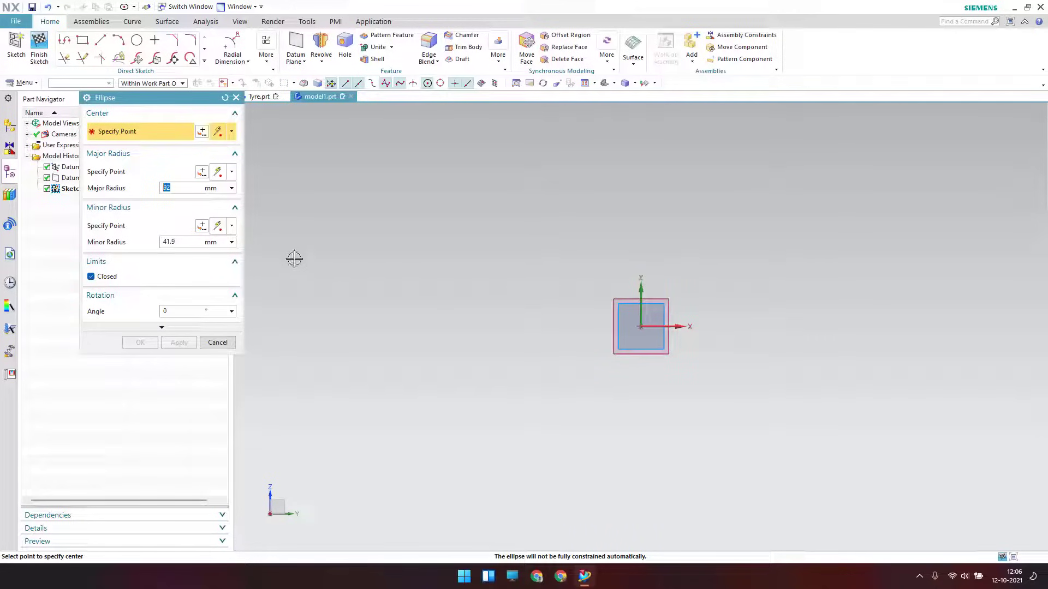
scroll(348, 224, down, 3)
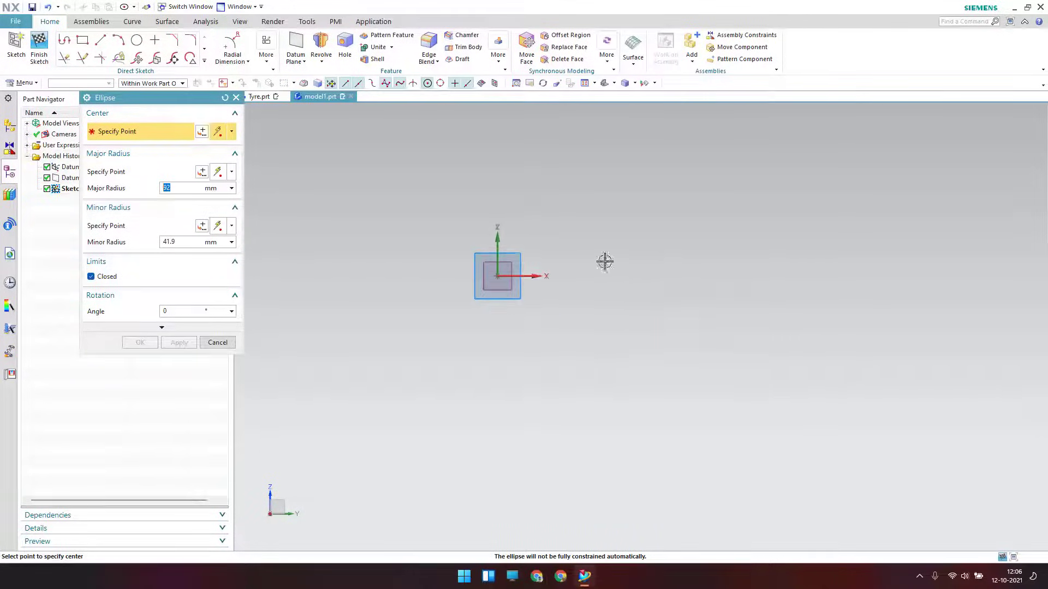
click(704, 279)
scroll(420, 284, up, 3)
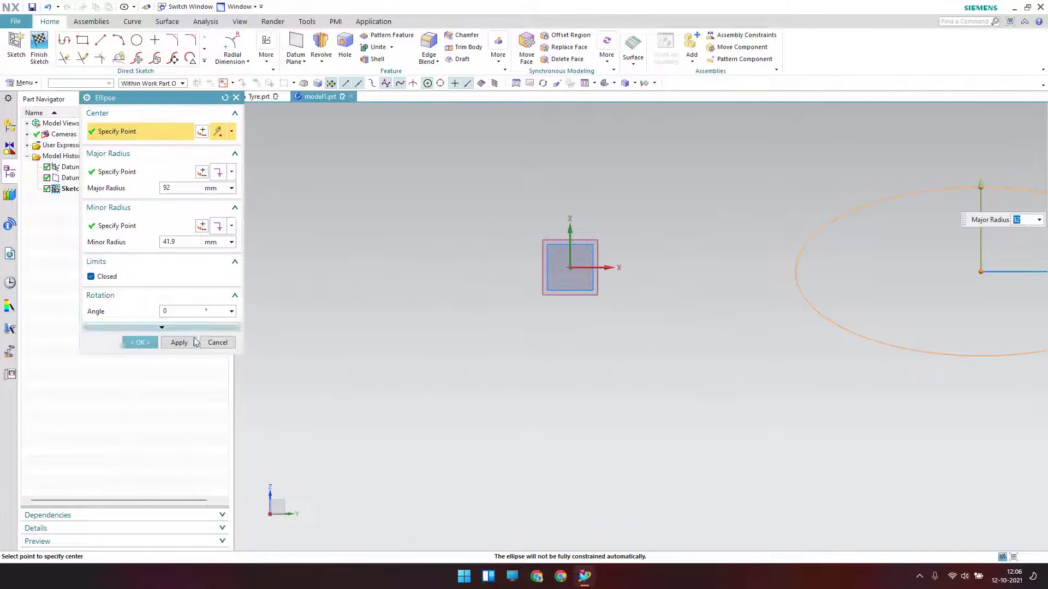
click(151, 344)
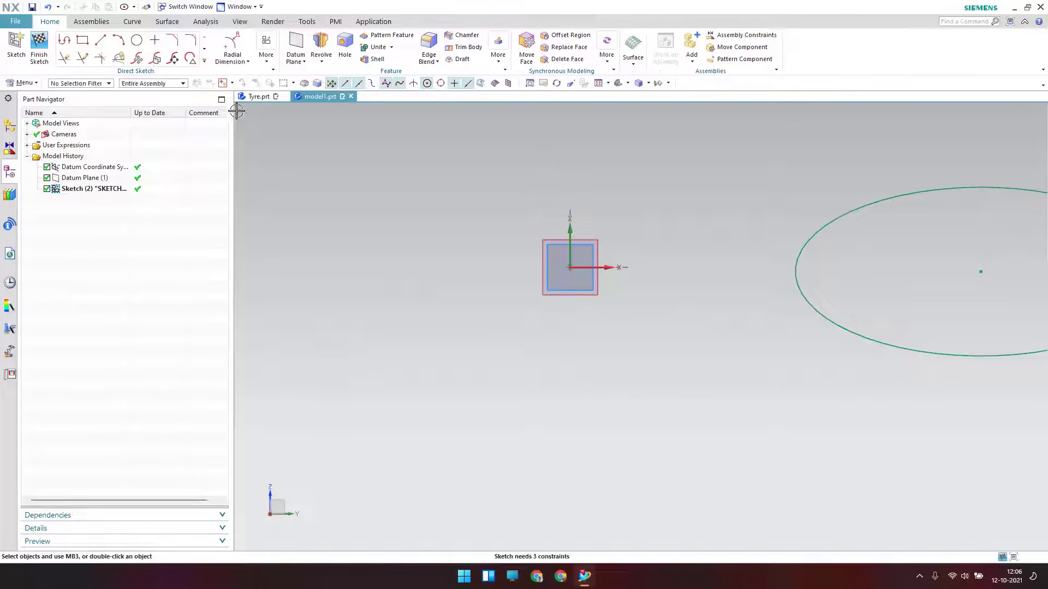
Step: Dimension the horizontal distance from the sketch origin to the ellipse centre
click(248, 61)
click(251, 76)
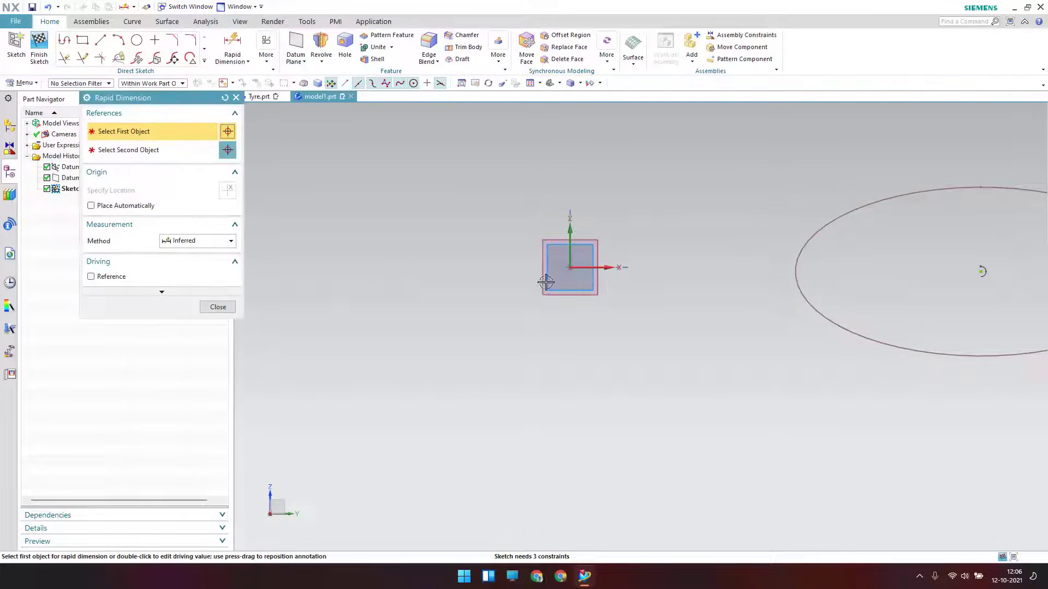
click(564, 272)
scroll(430, 276, down, 2)
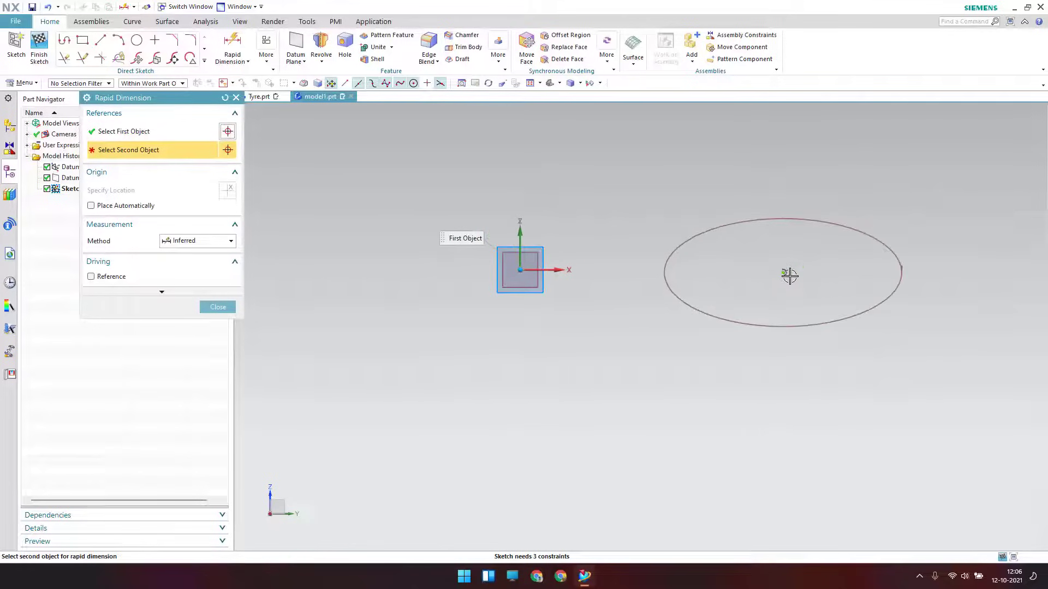
click(784, 274)
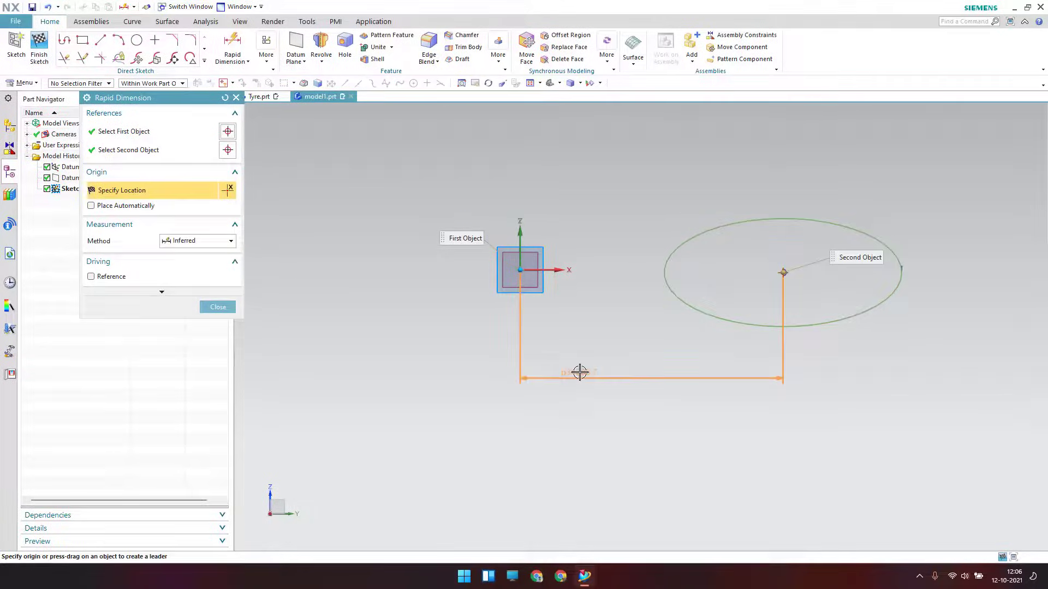
click(598, 365)
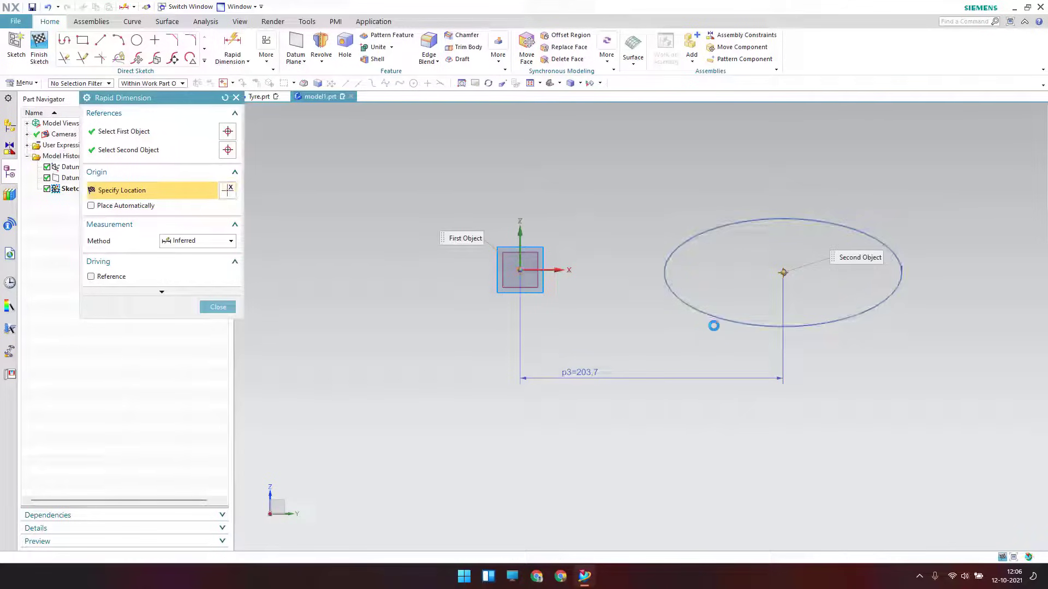
Step: Dimension the ellipse's minor radius vertically and its major radius horizontally from its centre
click(784, 273)
click(790, 326)
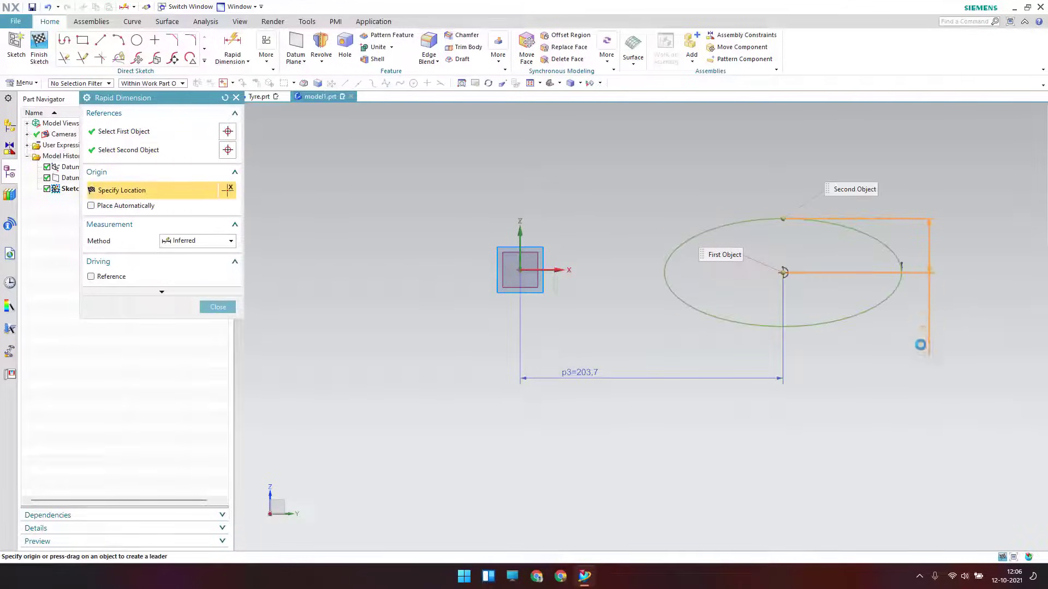
click(920, 346)
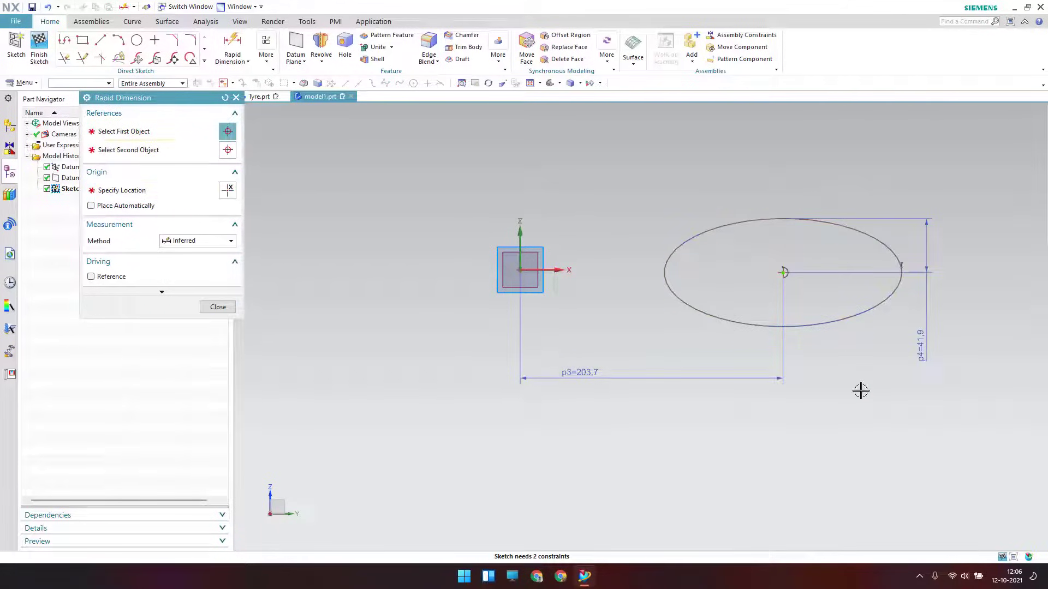
click(784, 272)
click(901, 269)
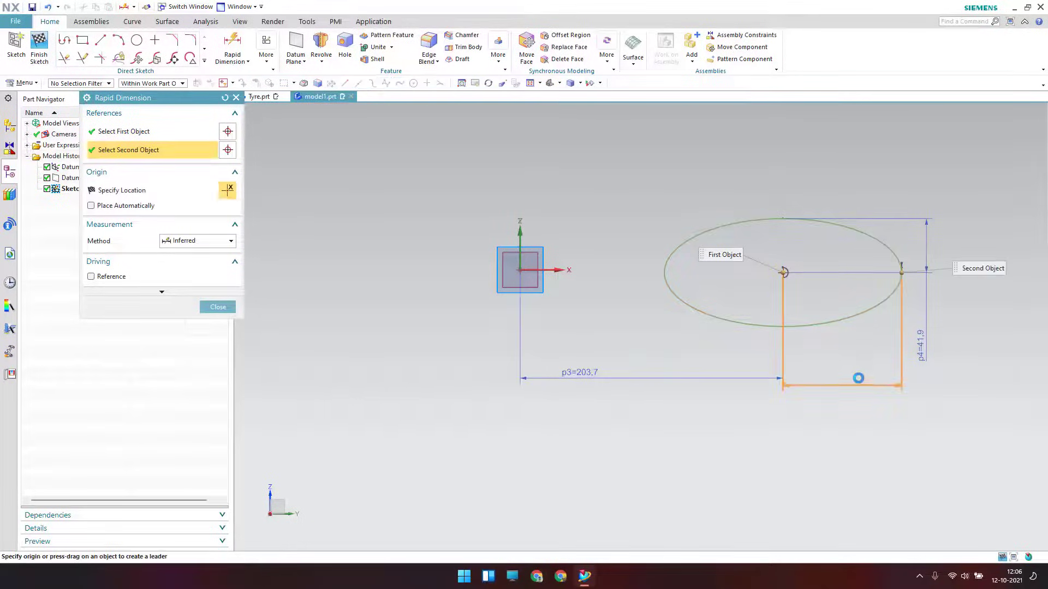
click(861, 378)
middle_click(811, 473)
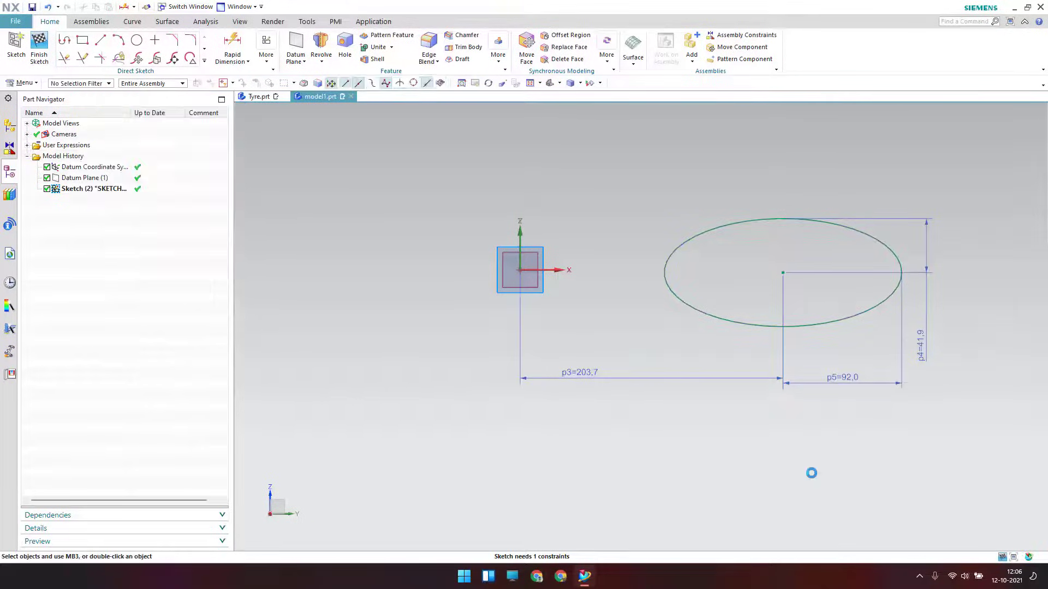
Step: Set the horizontal distance between the origin and the ellipse centre to 118.9 mm
double_click(583, 368)
text(118)
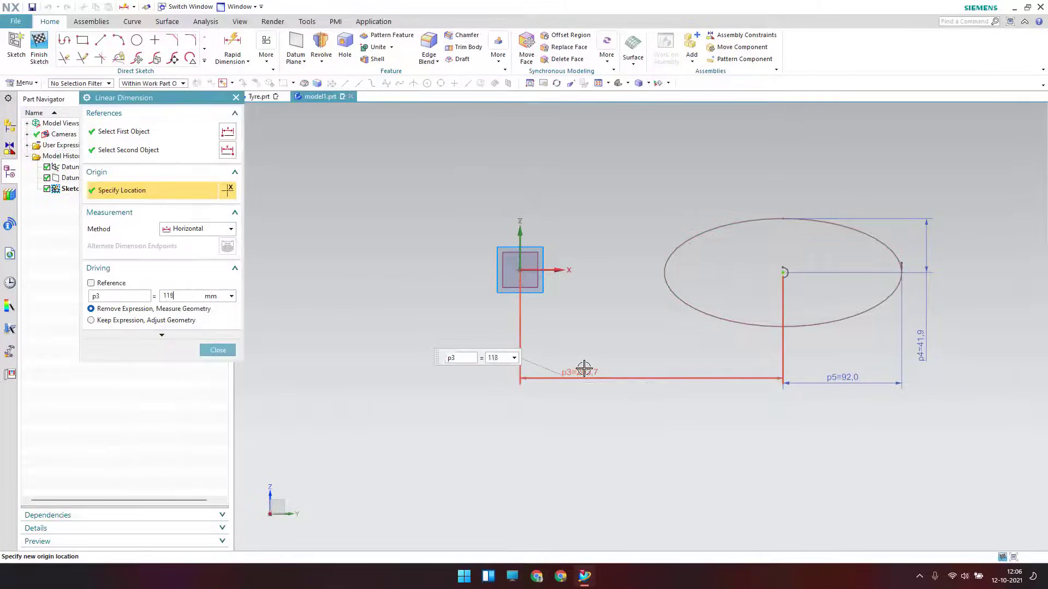
text(.9)
key(Return)
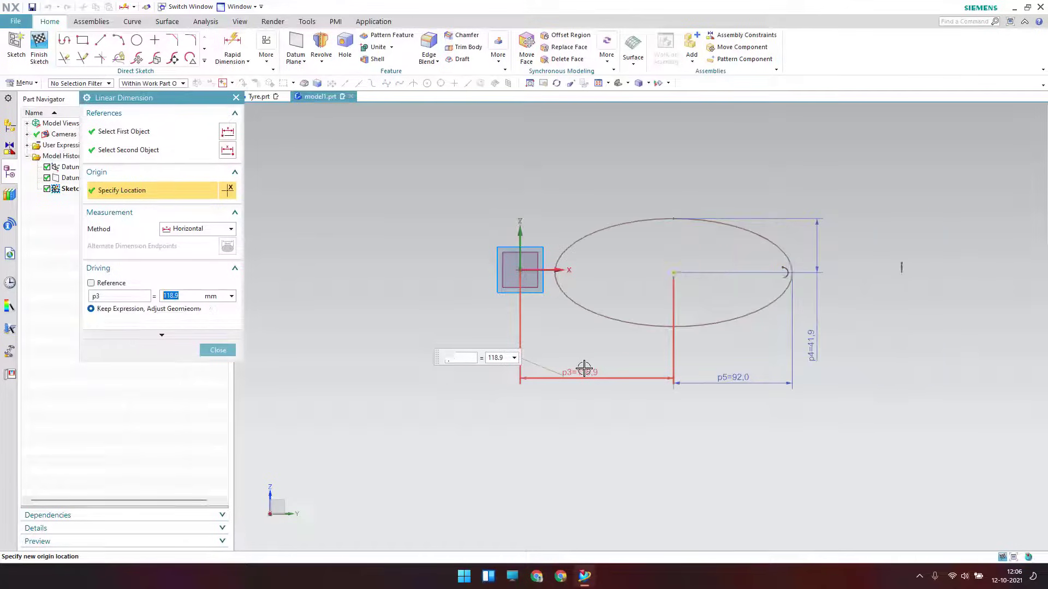
middle_click(583, 369)
Step: Constrain the ellipse centre to the sketch's X axis with a Point on Curve constraint
scroll(585, 253, up, 3)
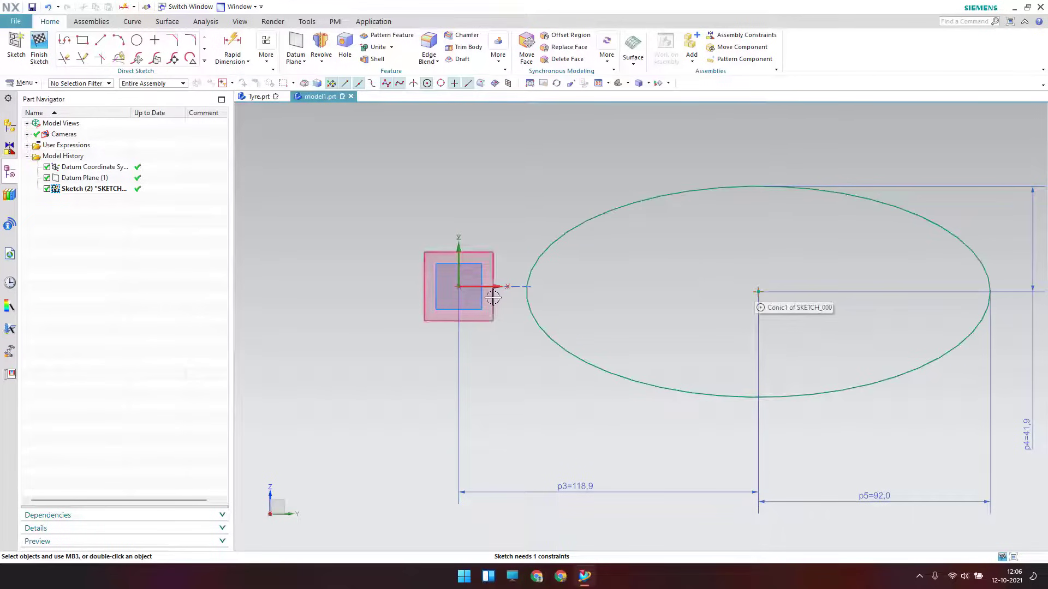
key(c)
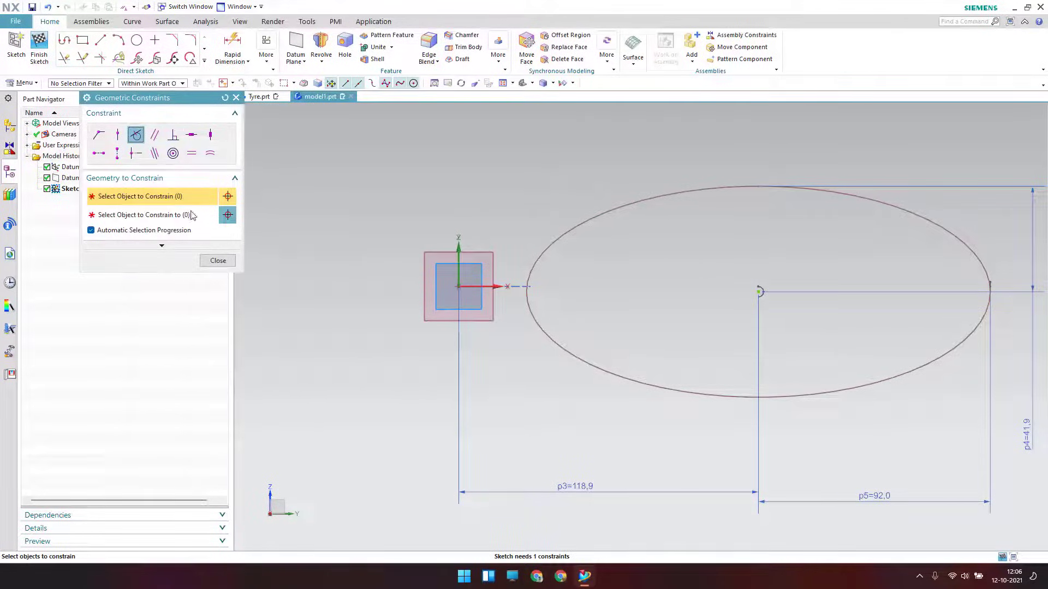
click(117, 135)
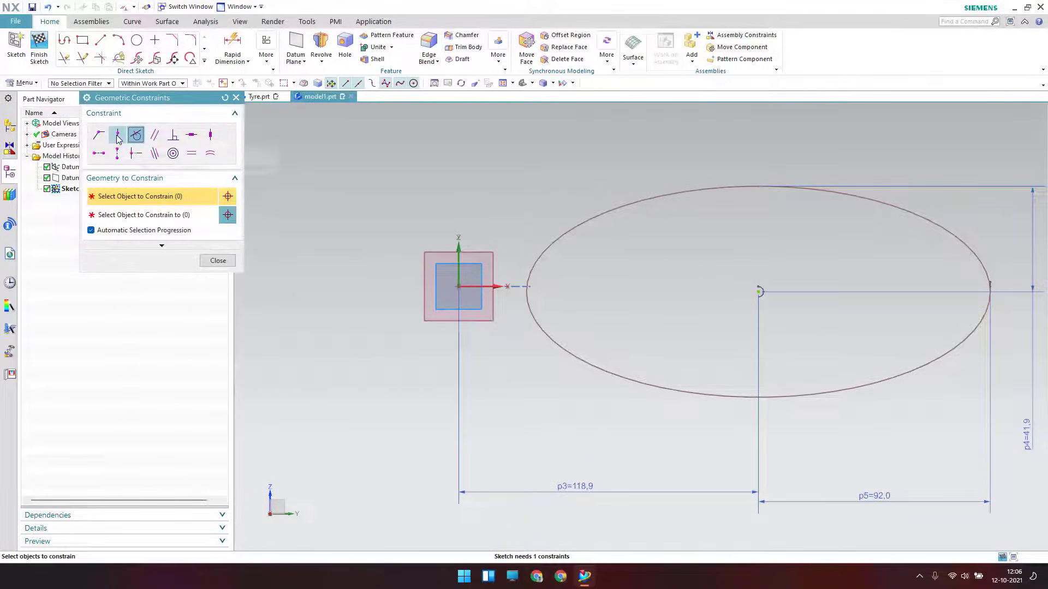
click(756, 293)
click(489, 284)
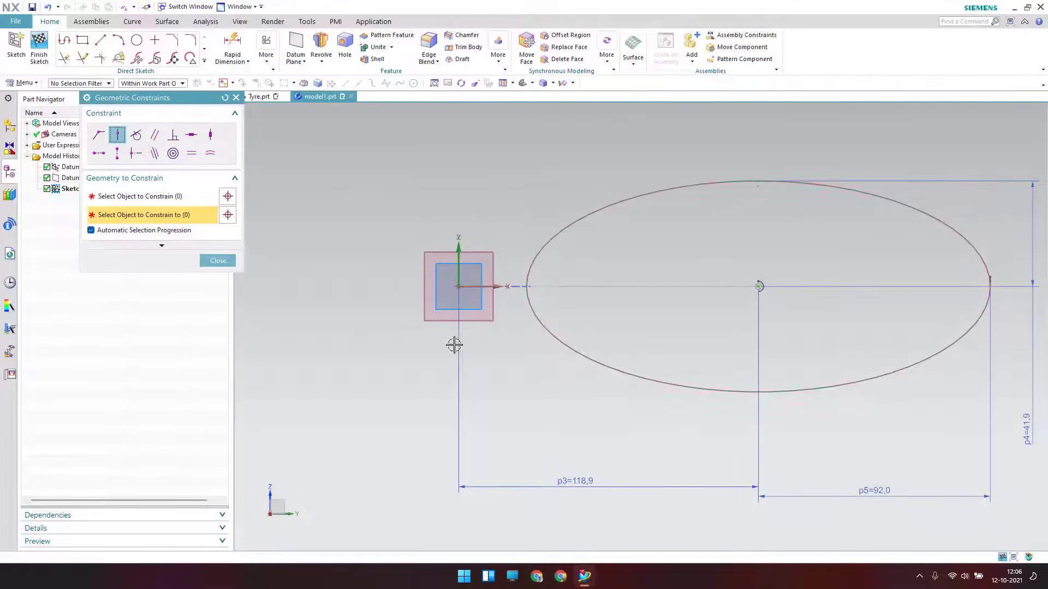
click(217, 261)
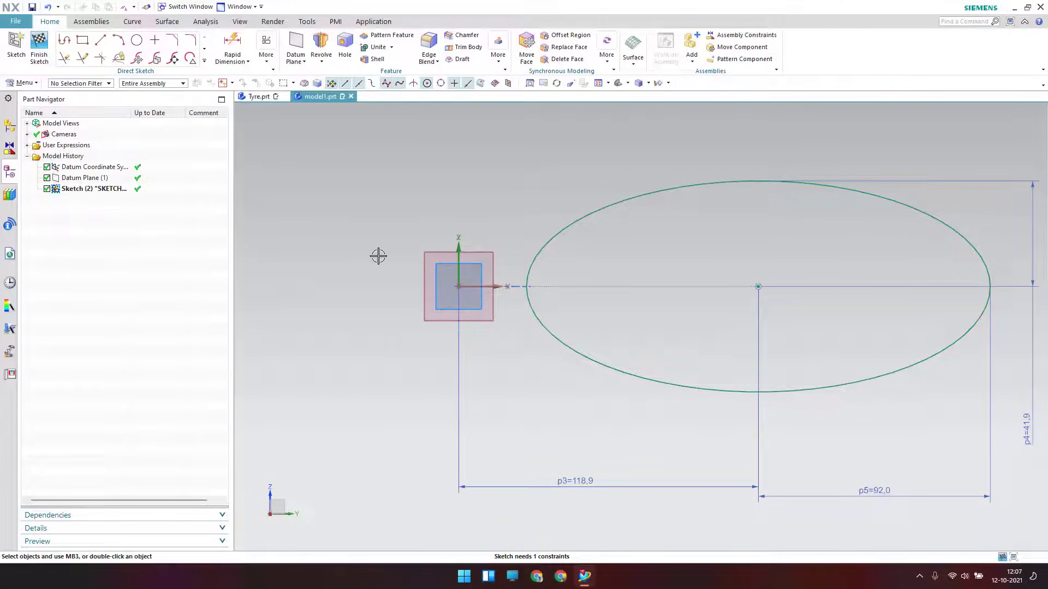
Step: Finish the ellipse sketch and start a new sketch on the XZ plane of the datum coordinate system
scroll(374, 251, down, 3)
shift+middle_drag(375, 250, 416, 299)
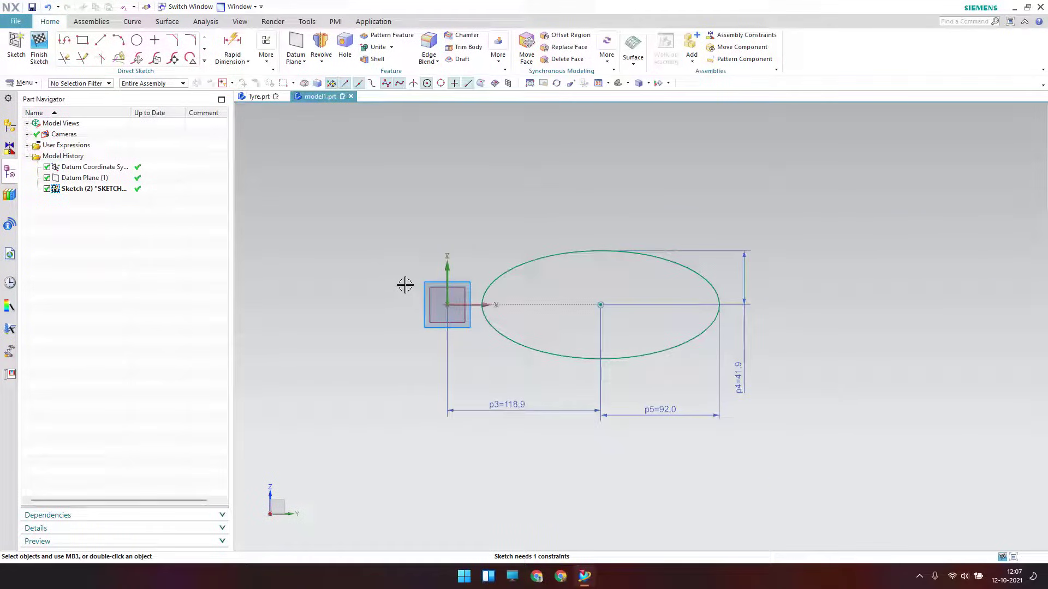
key(ctrl+q)
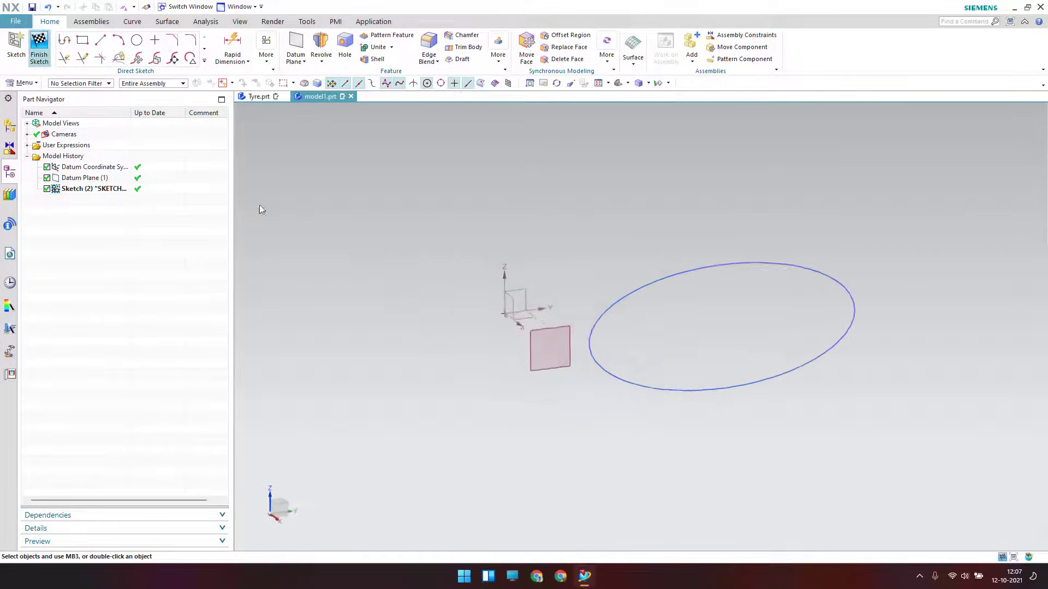
shift+middle_drag(456, 306, 463, 330)
click(17, 46)
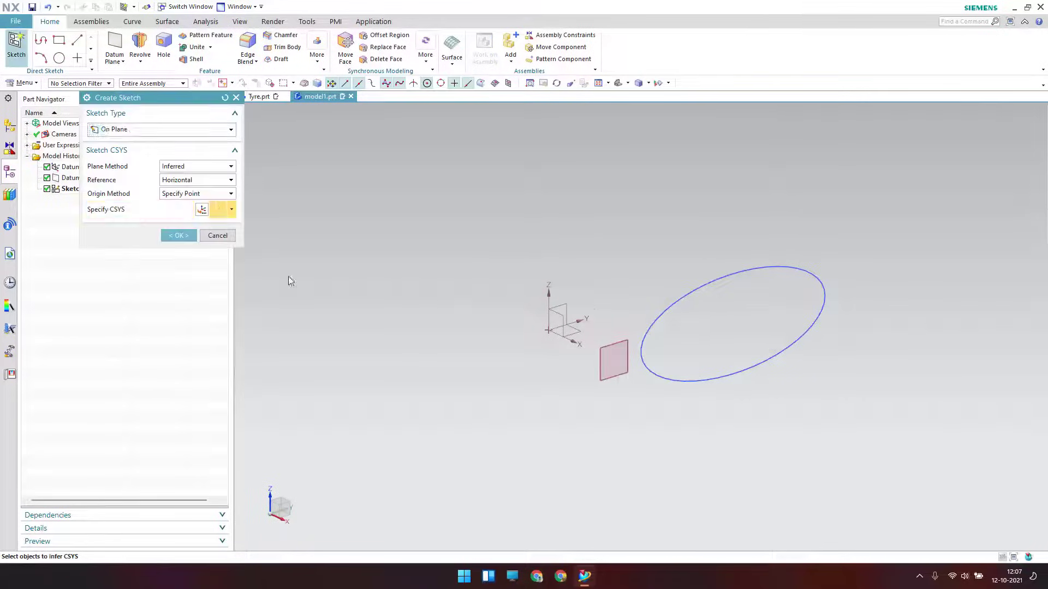
click(556, 318)
middle_click(384, 274)
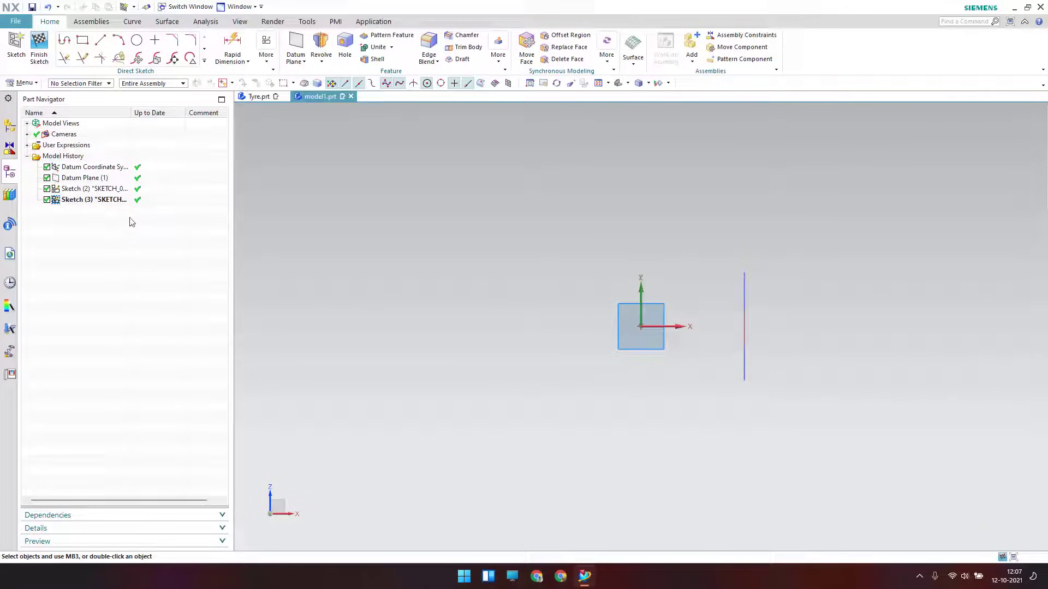
Step: Sketch a three-point arc on the negative X side of the origin, running from near the X axis up toward the vertical axis
click(118, 40)
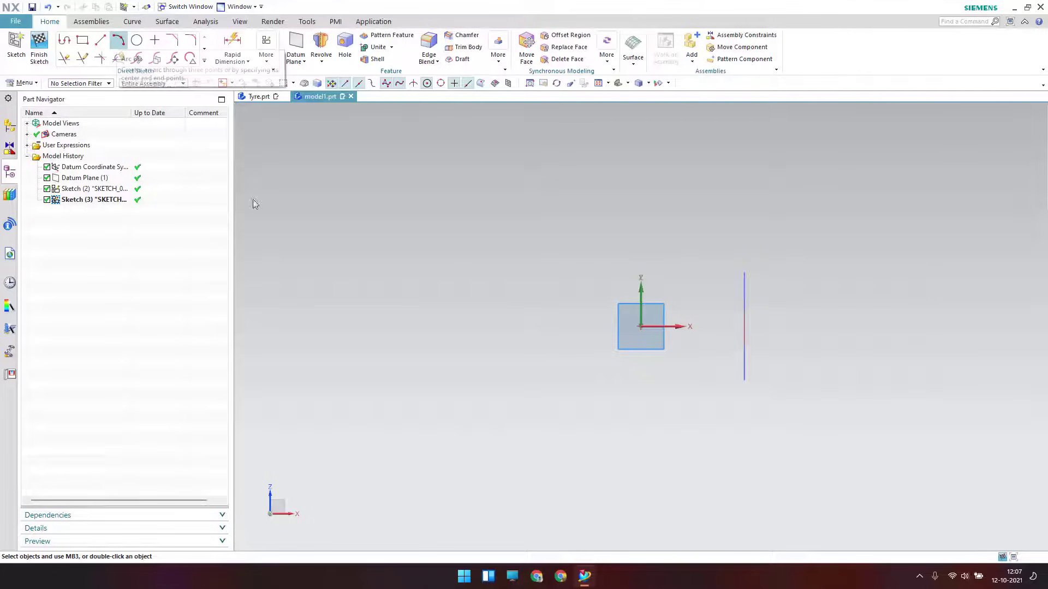
scroll(585, 335, up, 1)
click(553, 323)
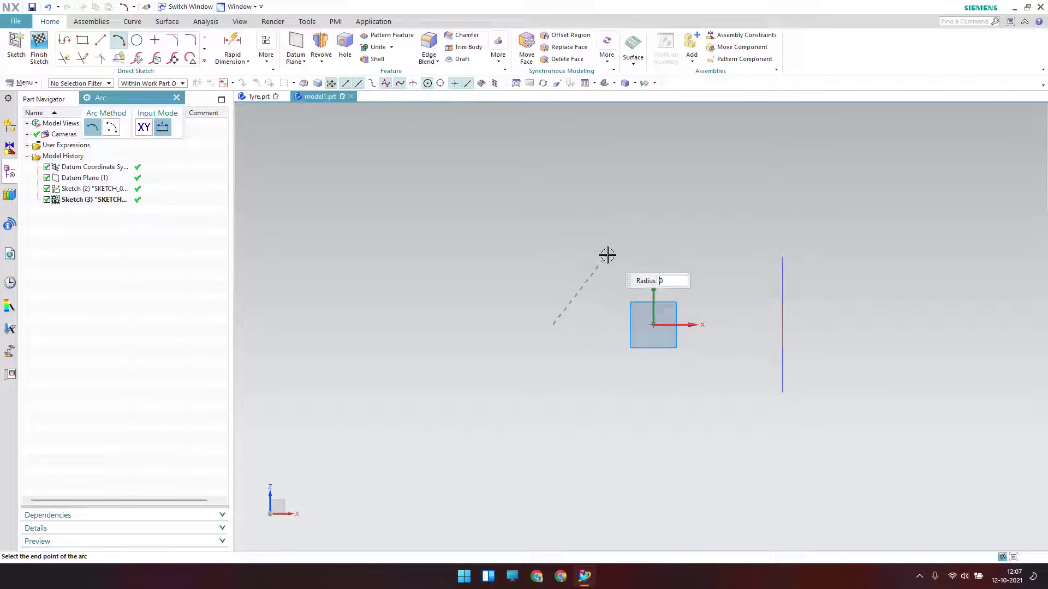
key(Escape)
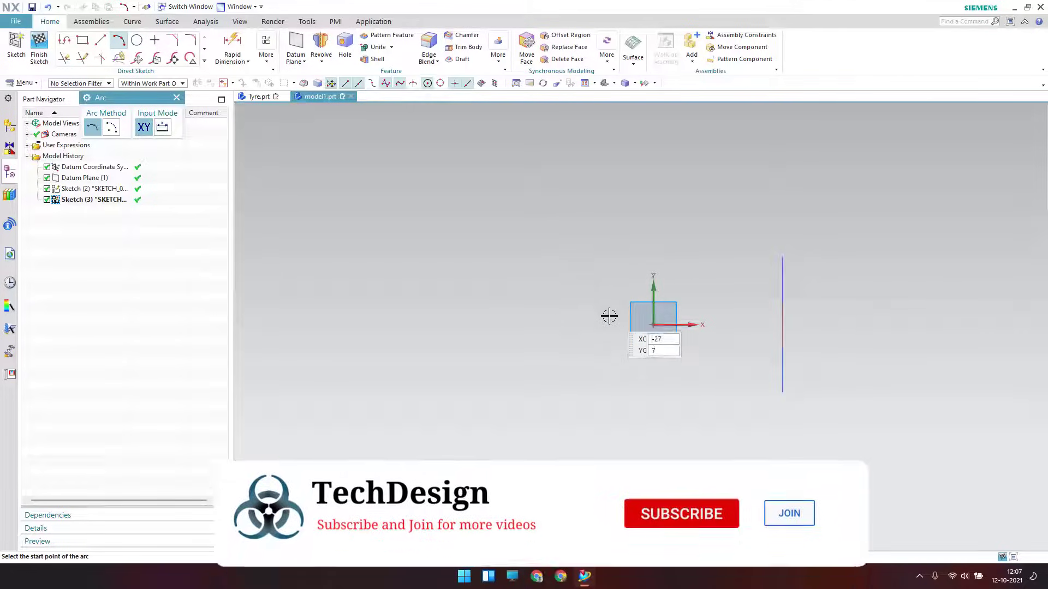
scroll(606, 319, up, 1)
click(590, 327)
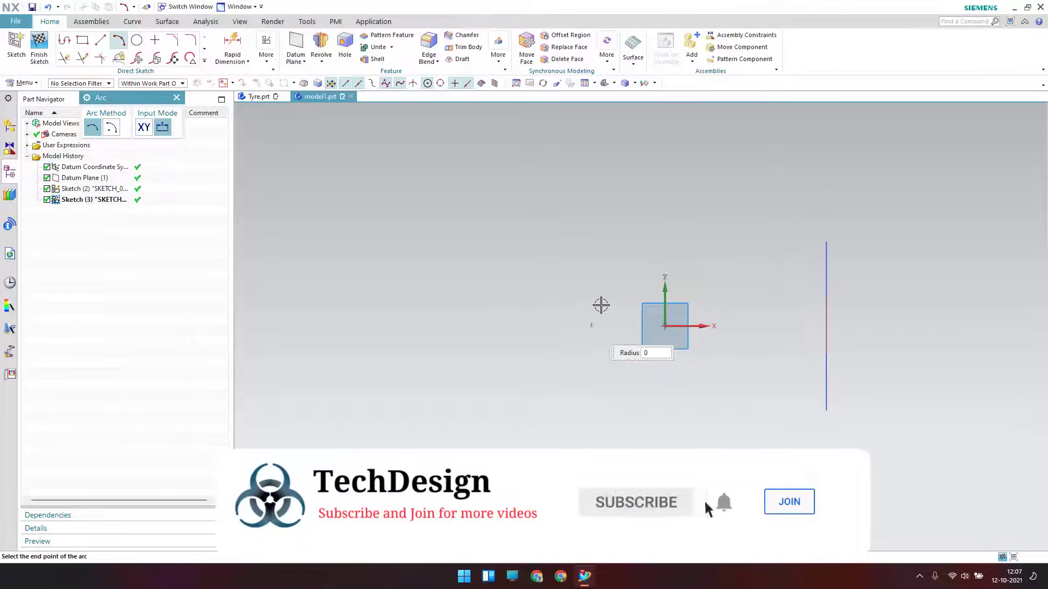
click(628, 253)
click(607, 269)
scroll(639, 250, up, 5)
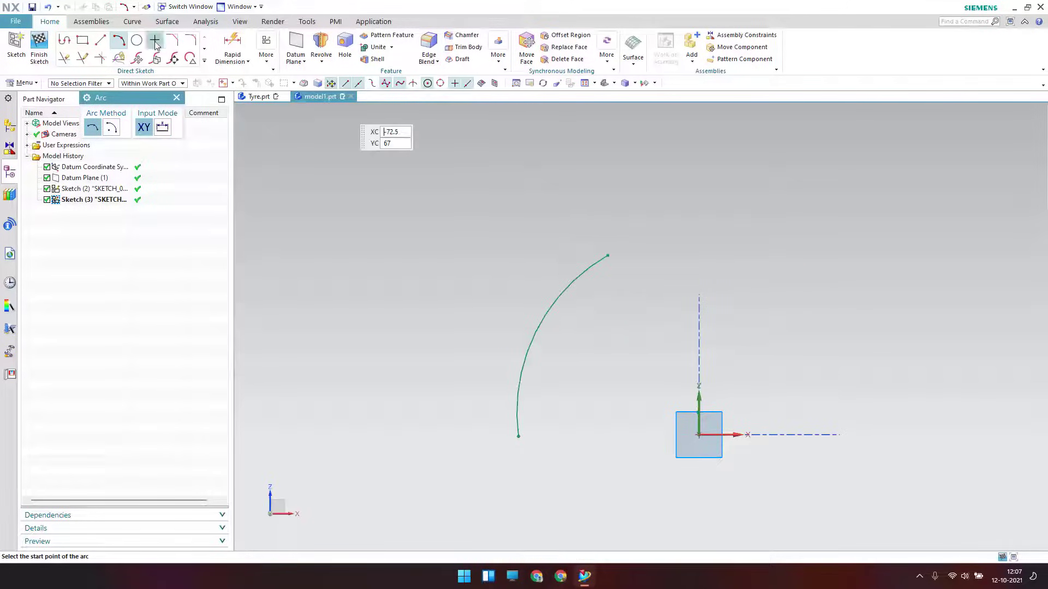
Step: Draw a short vertical line upward from the arc's upper endpoint and another downward from its lower endpoint
click(101, 40)
click(605, 255)
click(607, 217)
key(Escape)
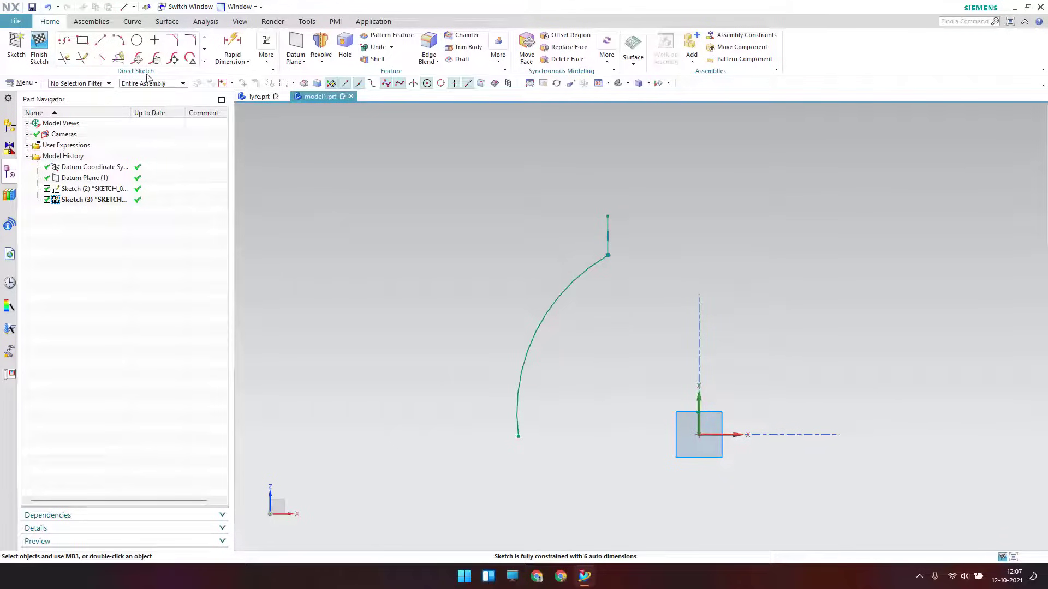
click(101, 40)
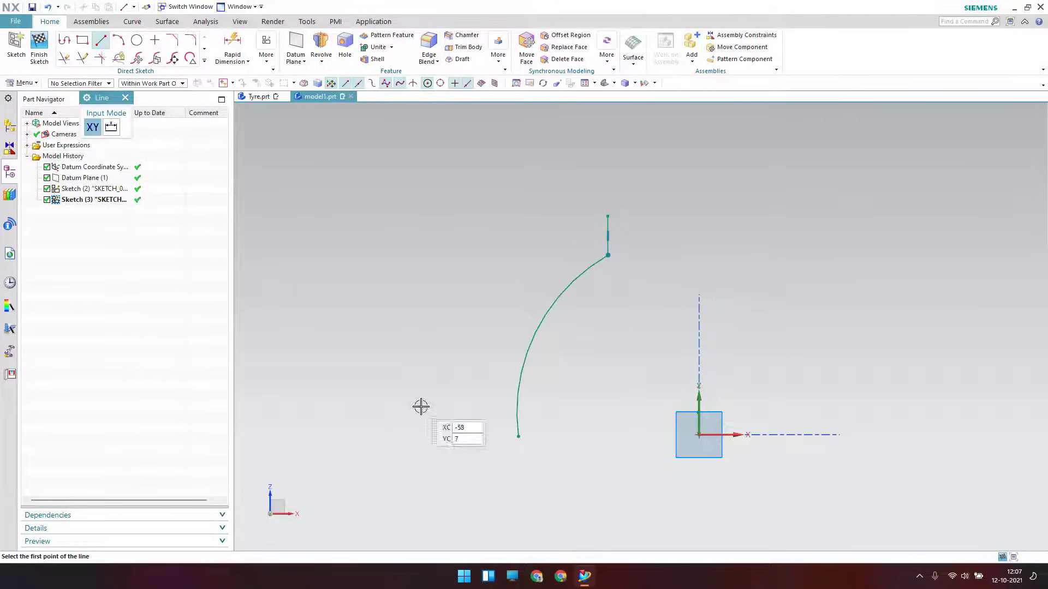
click(518, 437)
click(518, 515)
key(Escape)
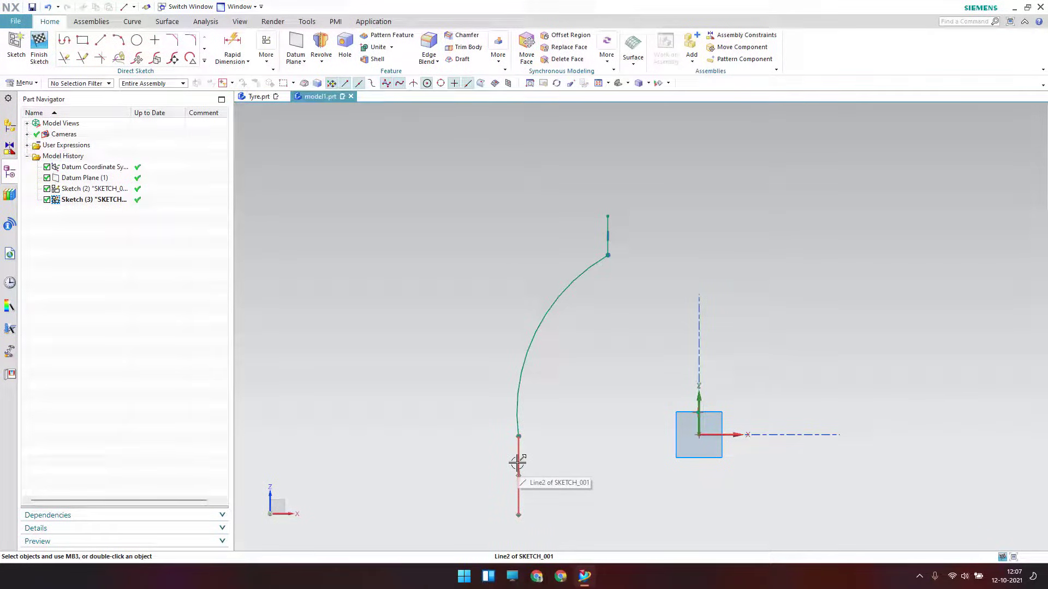
Step: Constrain the lower vertical line and the arc to be tangent
key(c)
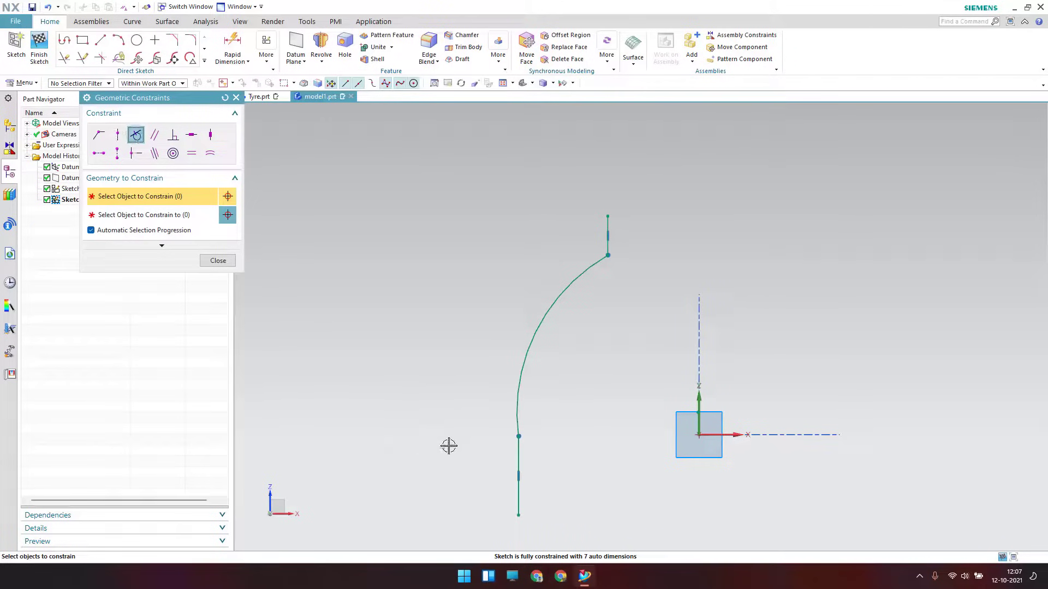
click(516, 456)
click(519, 424)
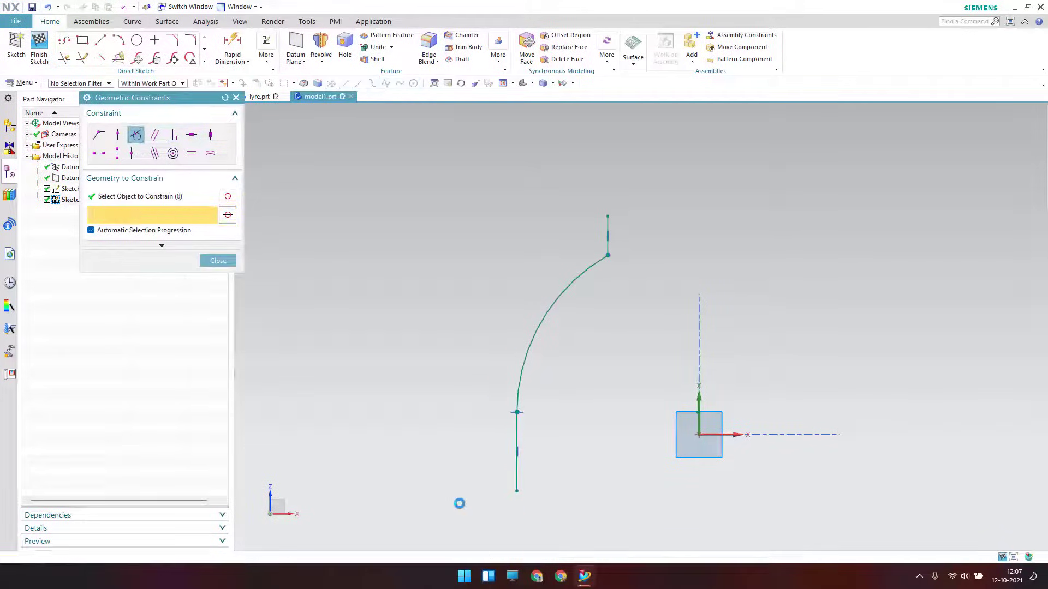
middle_click(459, 498)
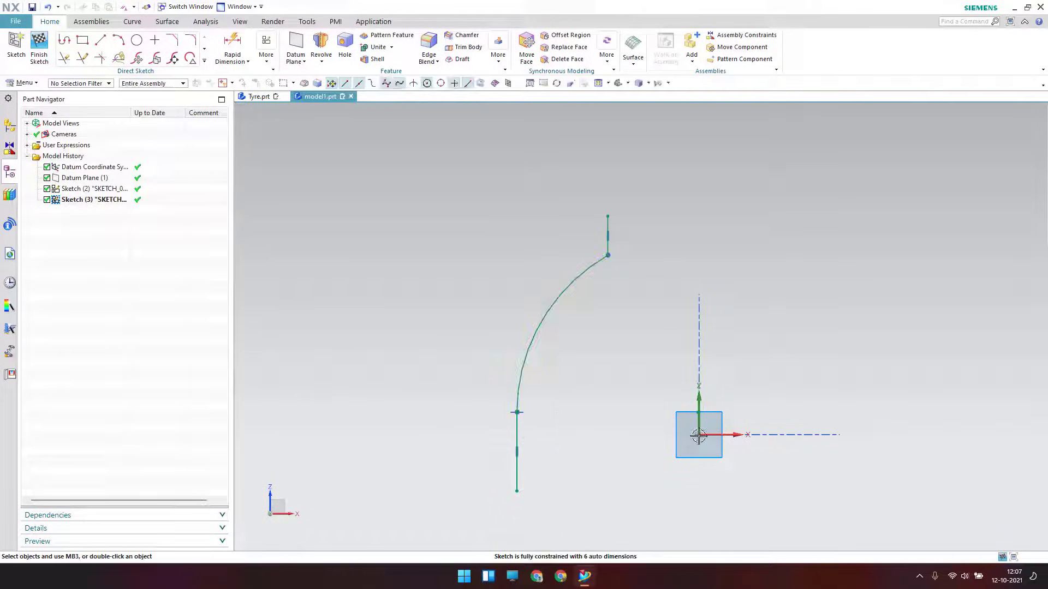
Step: Constrain the shared endpoint of the arc and lower line to the sketch's X axis with a Point on Curve constraint
key(c)
click(117, 134)
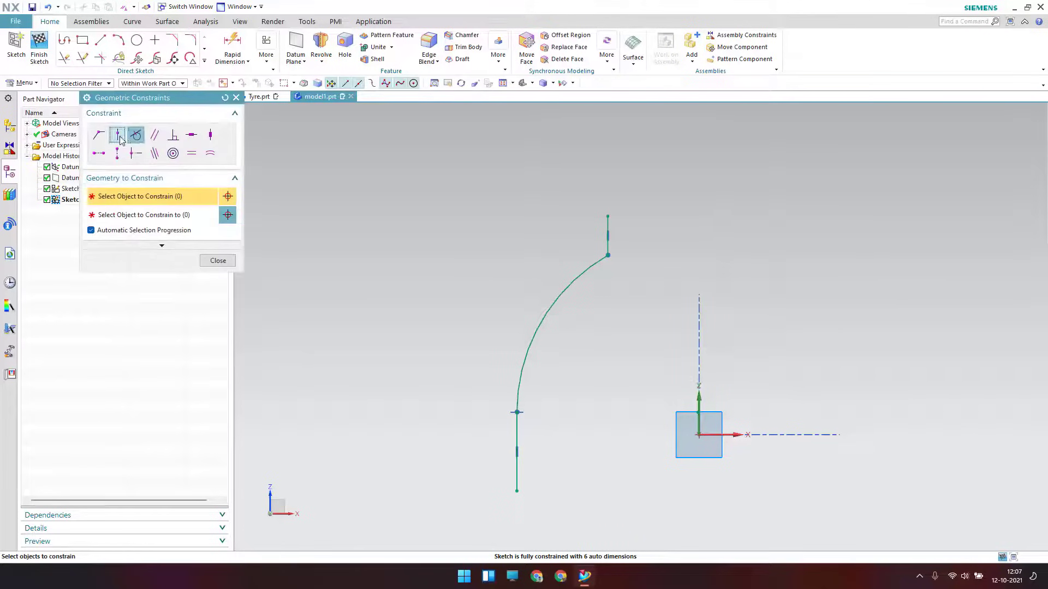
click(517, 413)
click(713, 436)
middle_click(562, 537)
Step: Convert the lower vertical line to a reference line
right_click(514, 451)
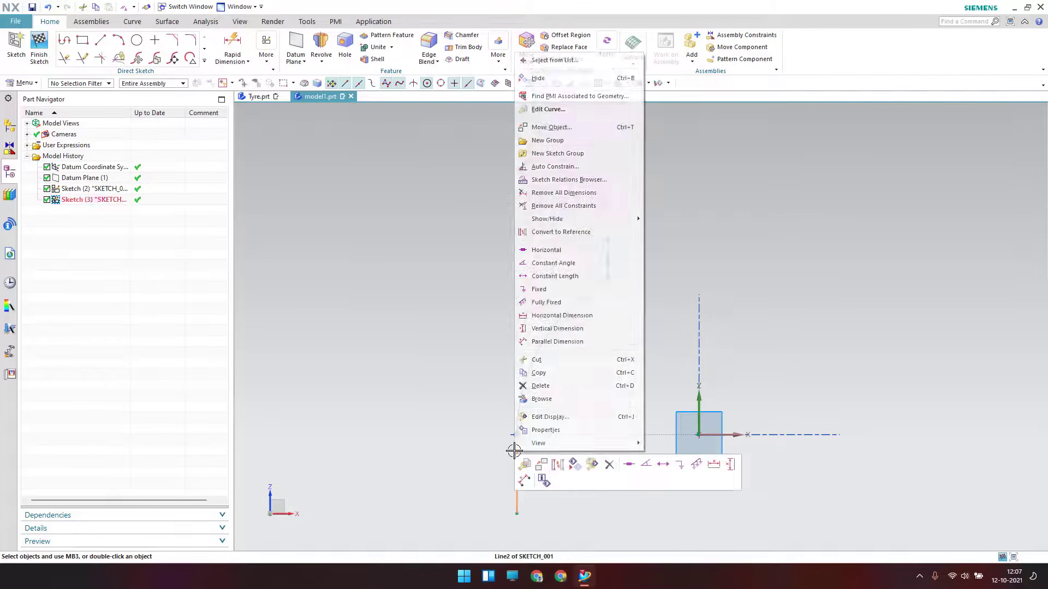
click(565, 467)
scroll(520, 498, down, 3)
scroll(515, 498, up, 4)
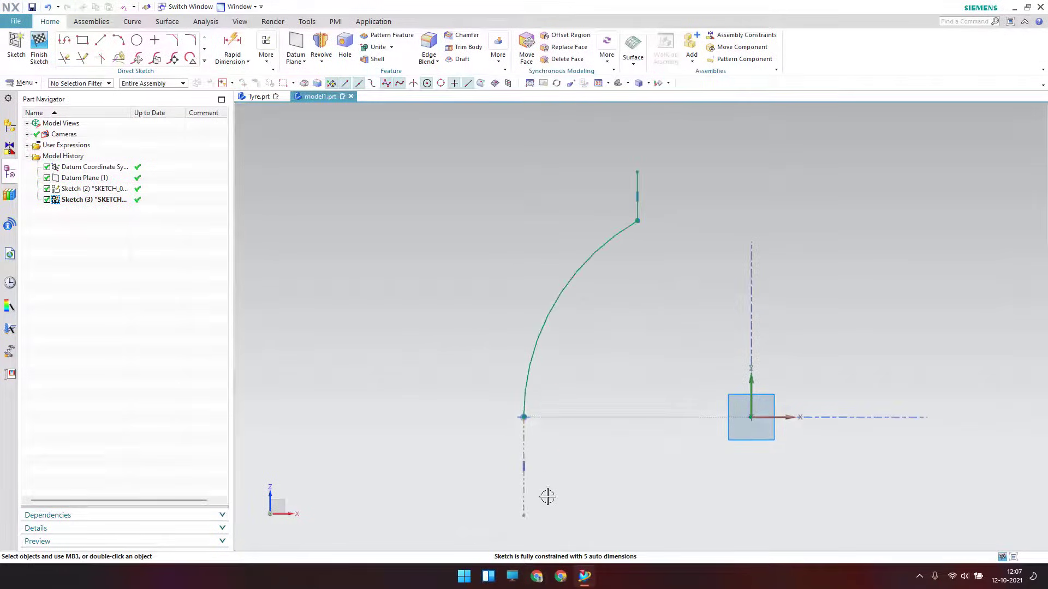
shift+middle_drag(548, 497, 498, 462)
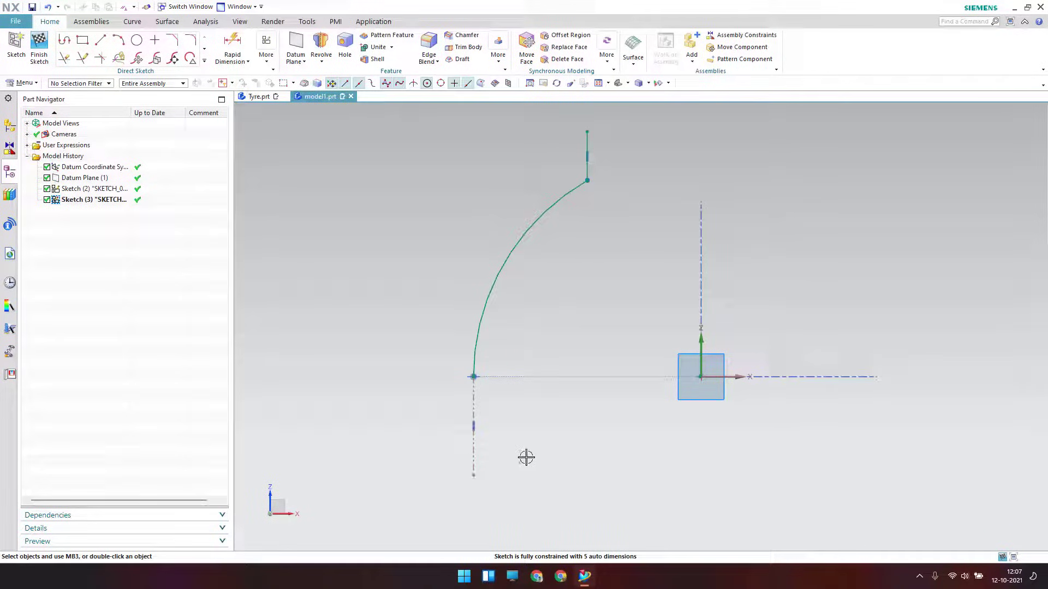
Step: Dimension the horizontal distance between the vertical reference line and the sketch origin, and set it to 48.7 mm
key(d)
click(473, 404)
click(700, 377)
click(644, 477)
click(596, 501)
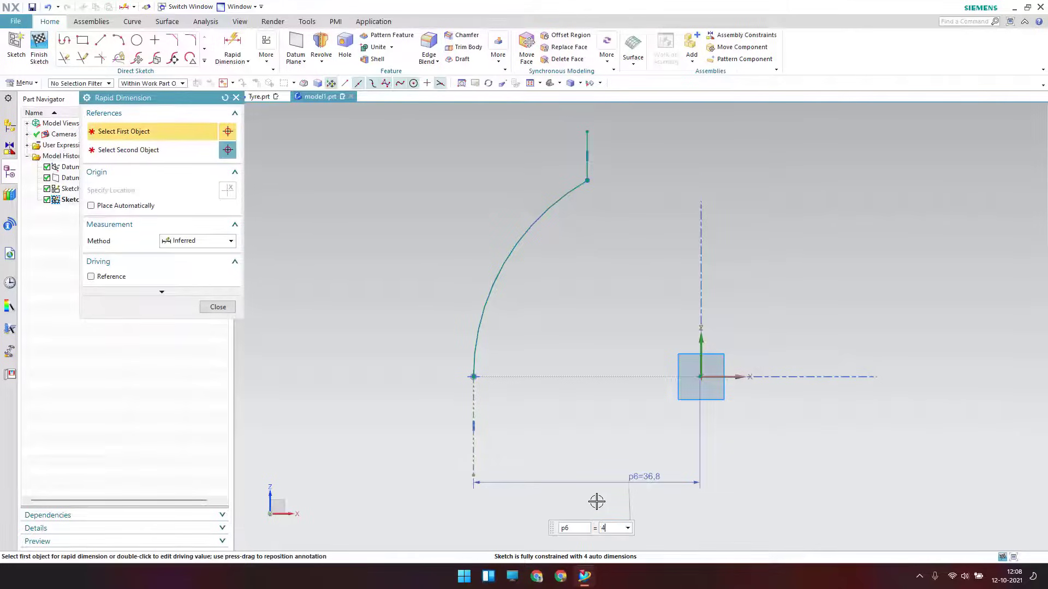
text(48,7)
key(Return)
key(Escape)
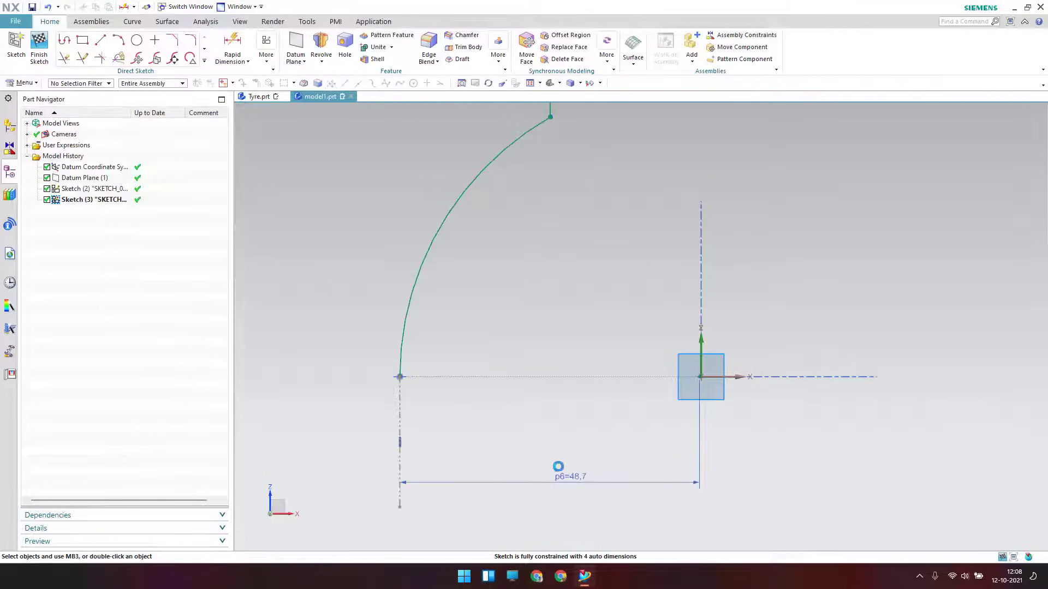
Step: Add a radial dimension to the arc and set it to 517.9 mm
click(243, 61)
click(240, 102)
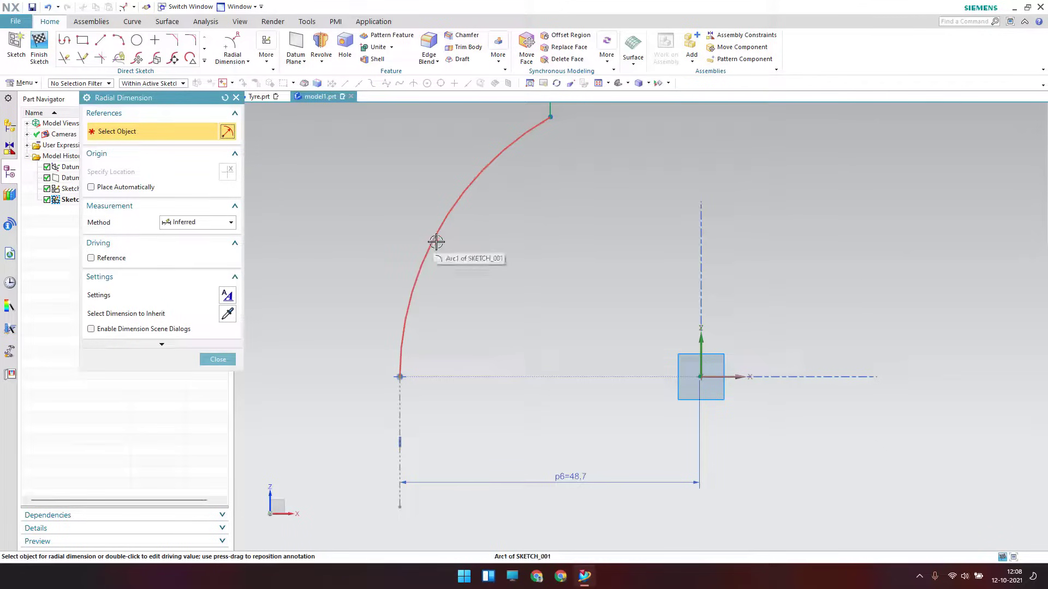
click(437, 242)
click(367, 225)
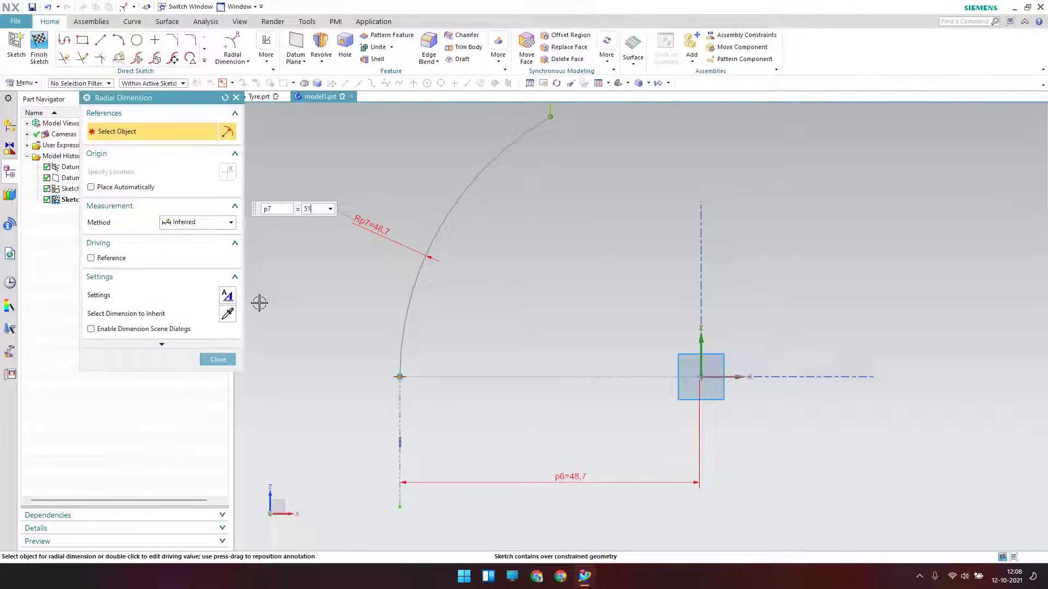
key(Return)
key(Escape)
Step: Examine where the 48.7 mm dimension attaches near the sketch origin and the arc centre
scroll(435, 375, down, 2)
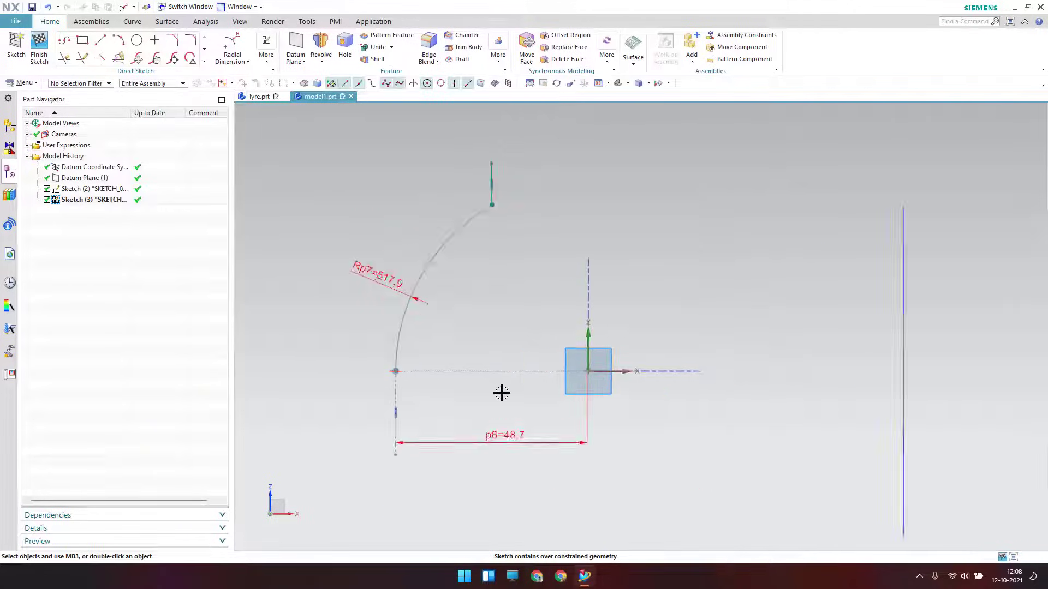
scroll(501, 393, up, 1)
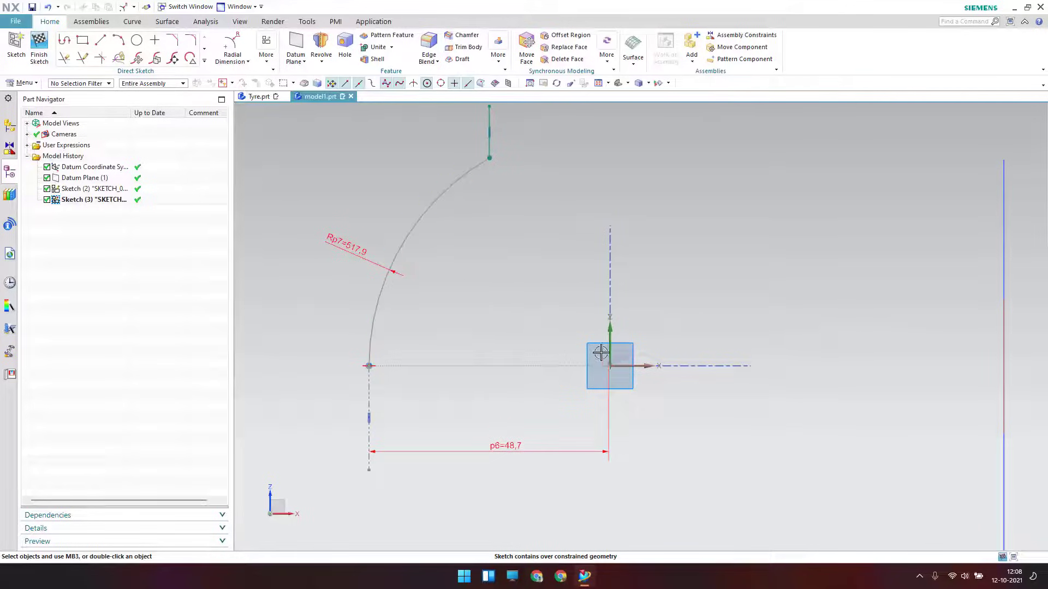
scroll(583, 376, up, 2)
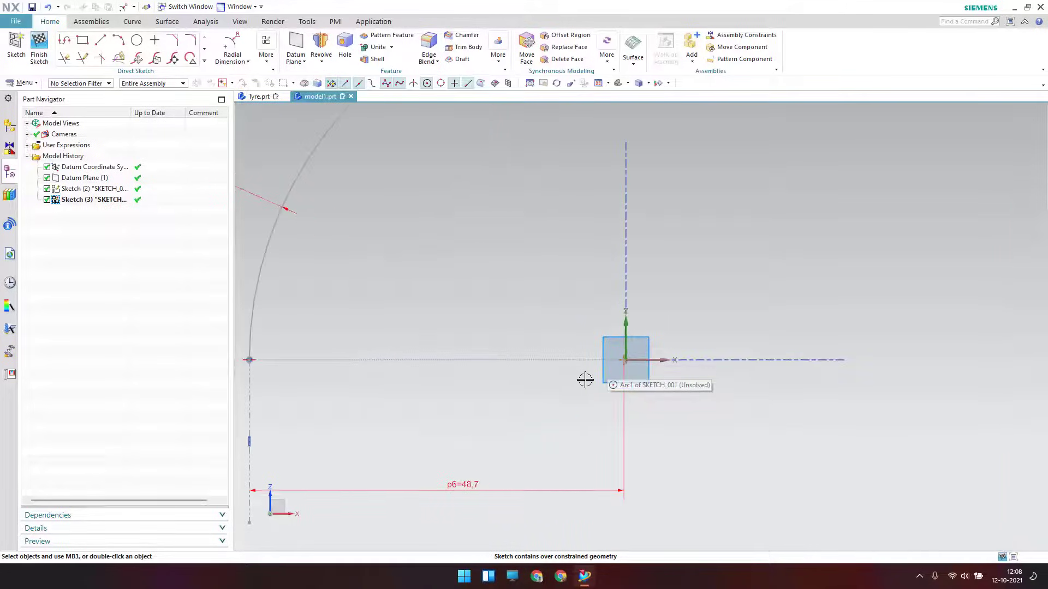
scroll(621, 384, up, 4)
scroll(621, 385, down, 4)
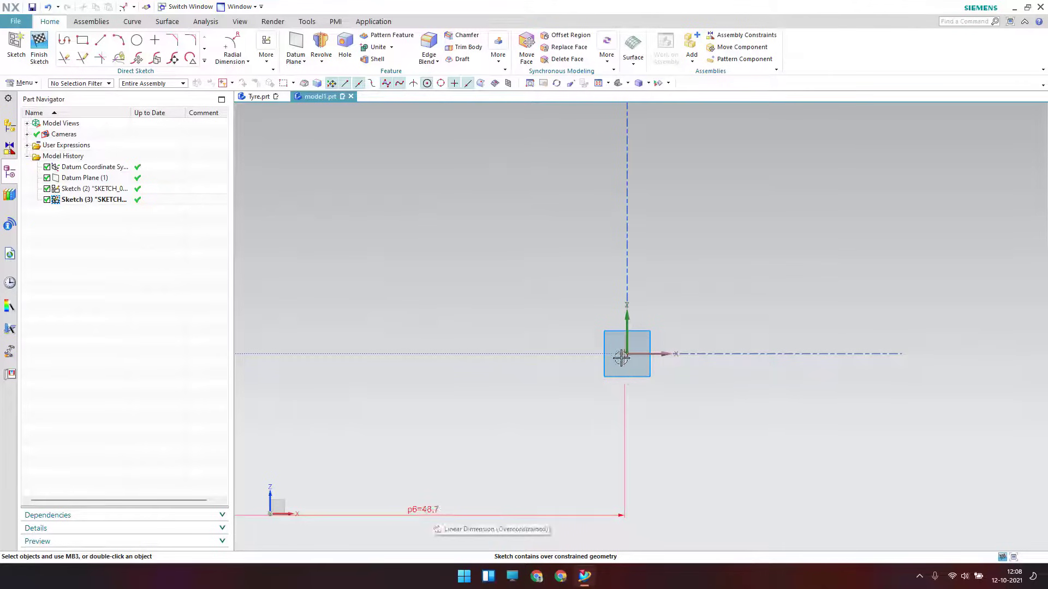
scroll(621, 358, up, 5)
scroll(642, 413, down, 1)
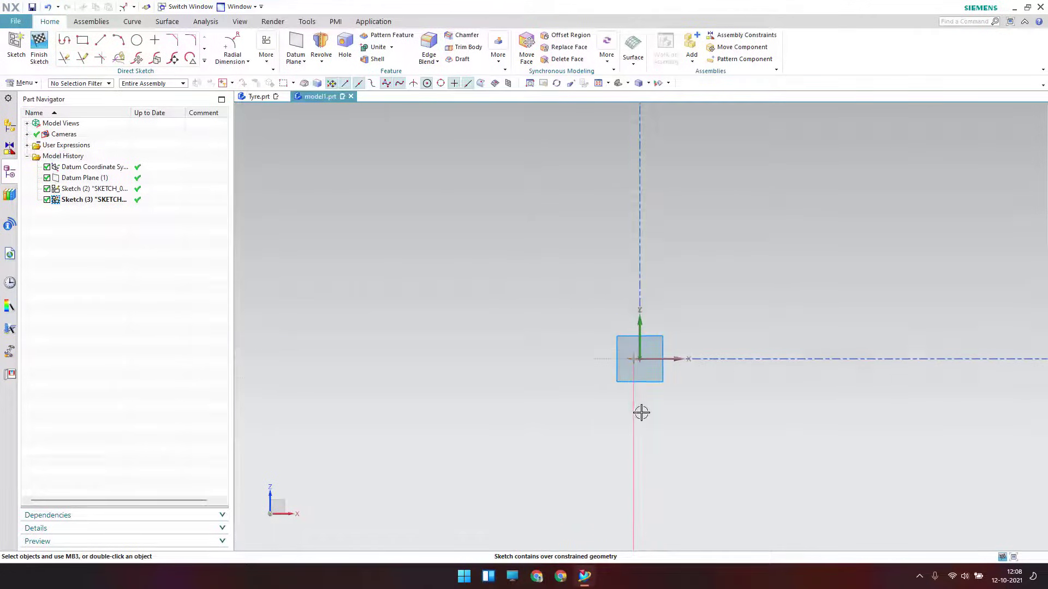
scroll(642, 416, down, 5)
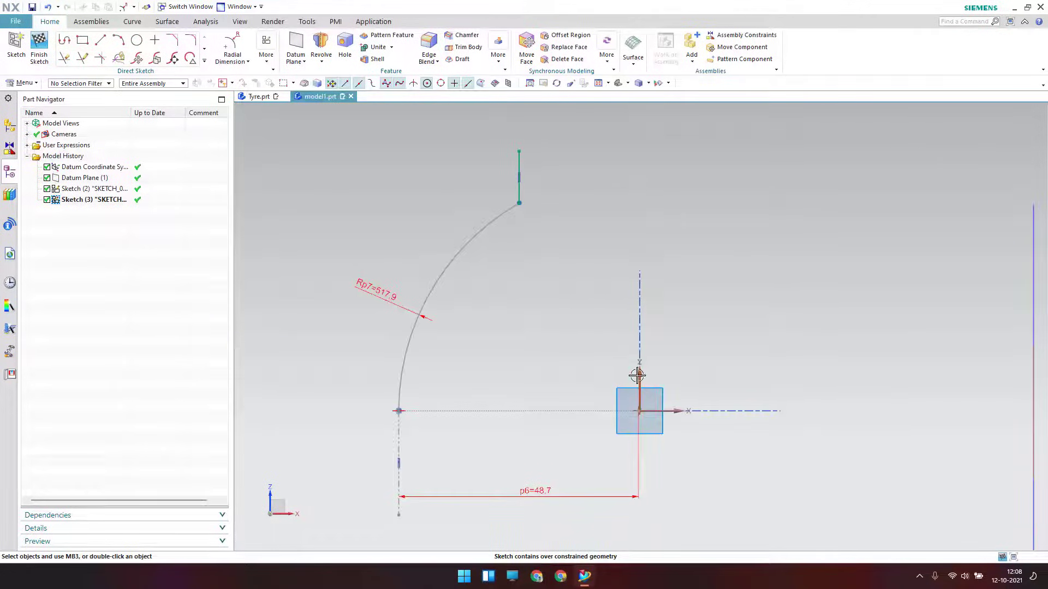
Step: Reassign the first reference of the 48.7 mm linear dimension to the sketch's vertical axis
double_click(529, 498)
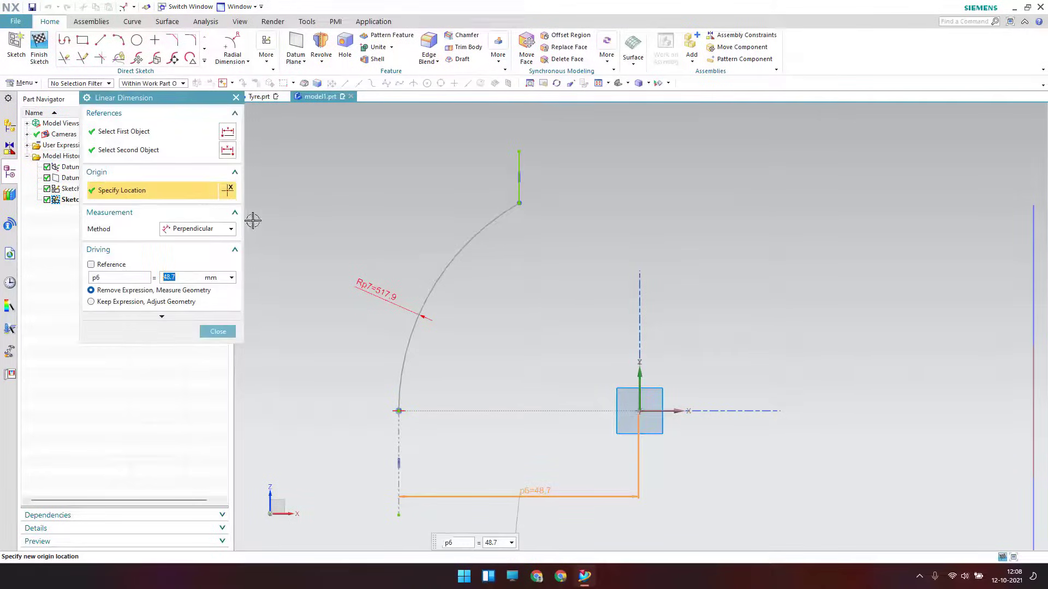
click(156, 154)
click(162, 140)
scroll(636, 406, up, 5)
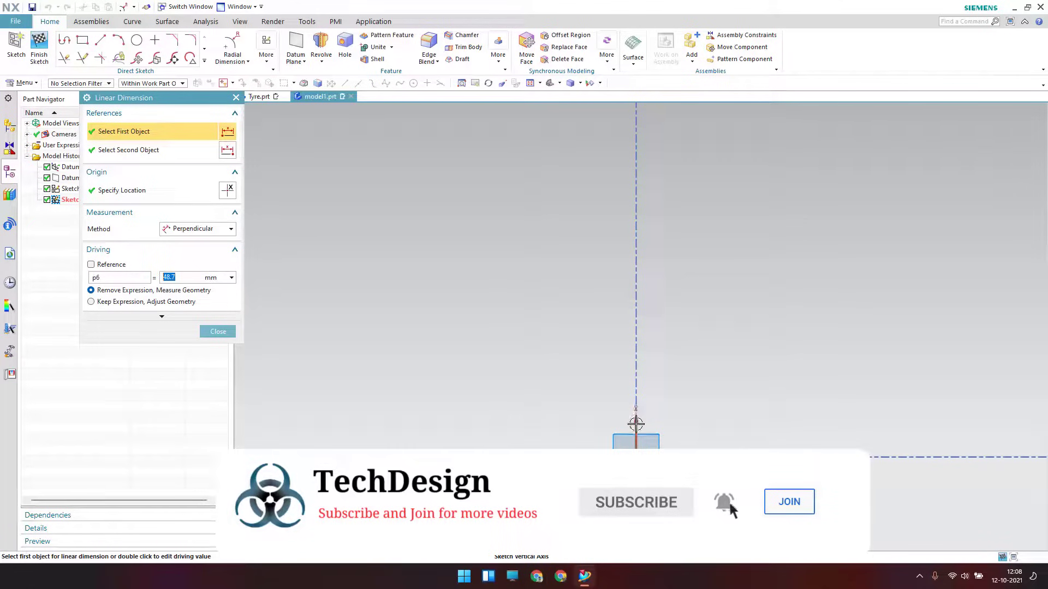
scroll(698, 370, down, 7)
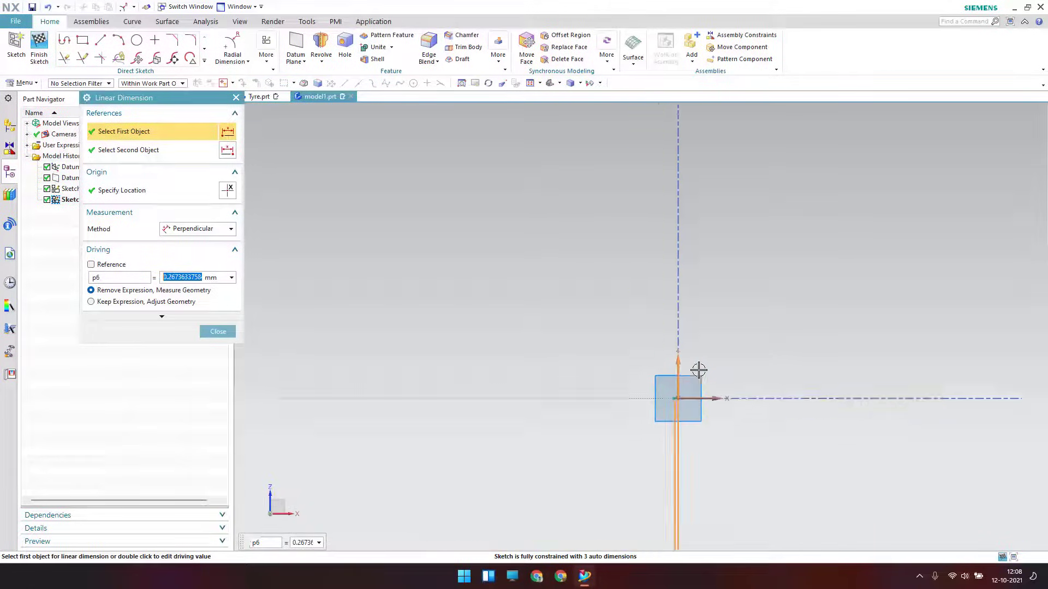
scroll(677, 418, up, 6)
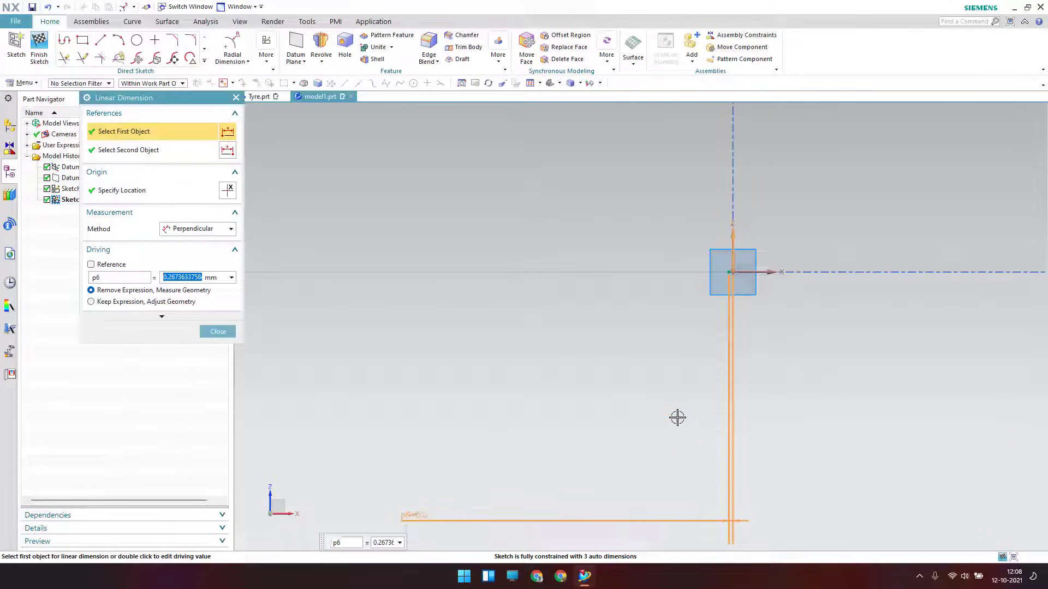
key(Escape)
scroll(677, 418, down, 6)
scroll(677, 417, down, 5)
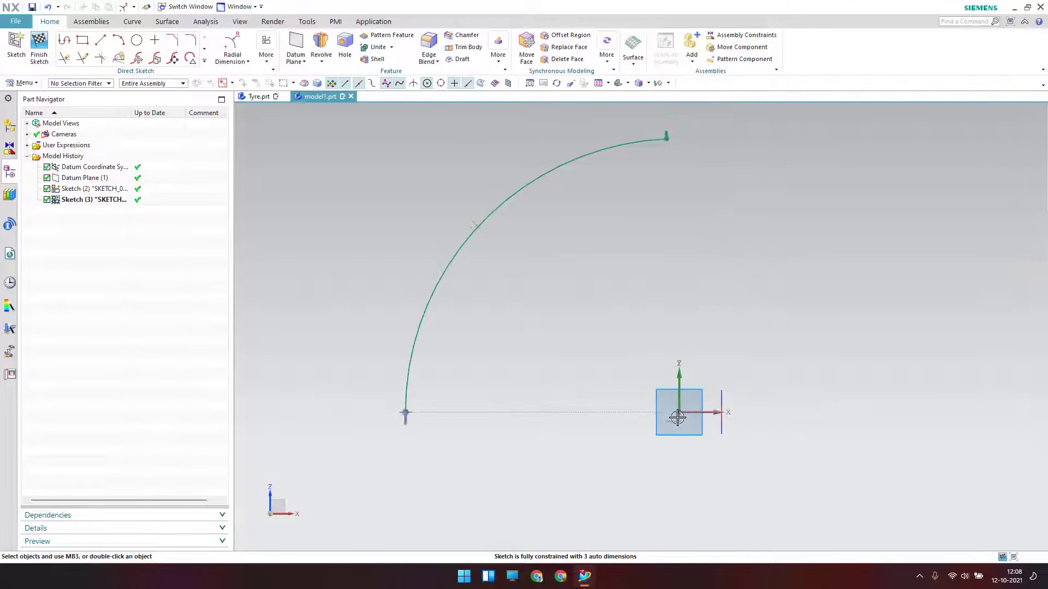
Step: Try moving the arc's lower endpoint away from the X axis, and undo the move
drag(405, 413, 539, 484)
key(ctrl+z)
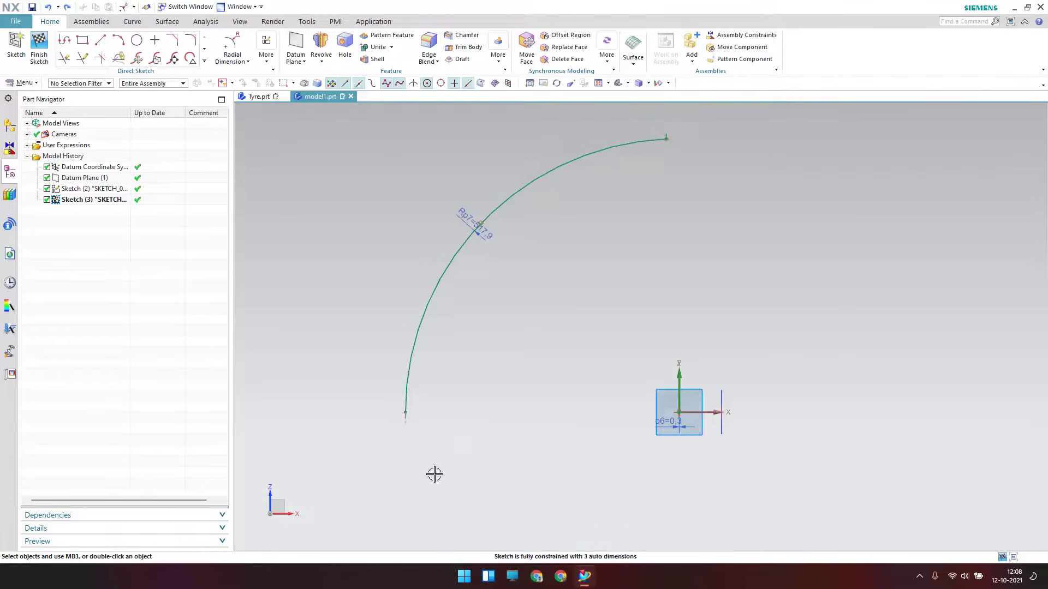
Step: Replace the horizontal dimension at the sketch origin with a 48.7 mm linear dimension from the short line at the arc's lower end to the vertical axis
click(666, 426)
key(Delete)
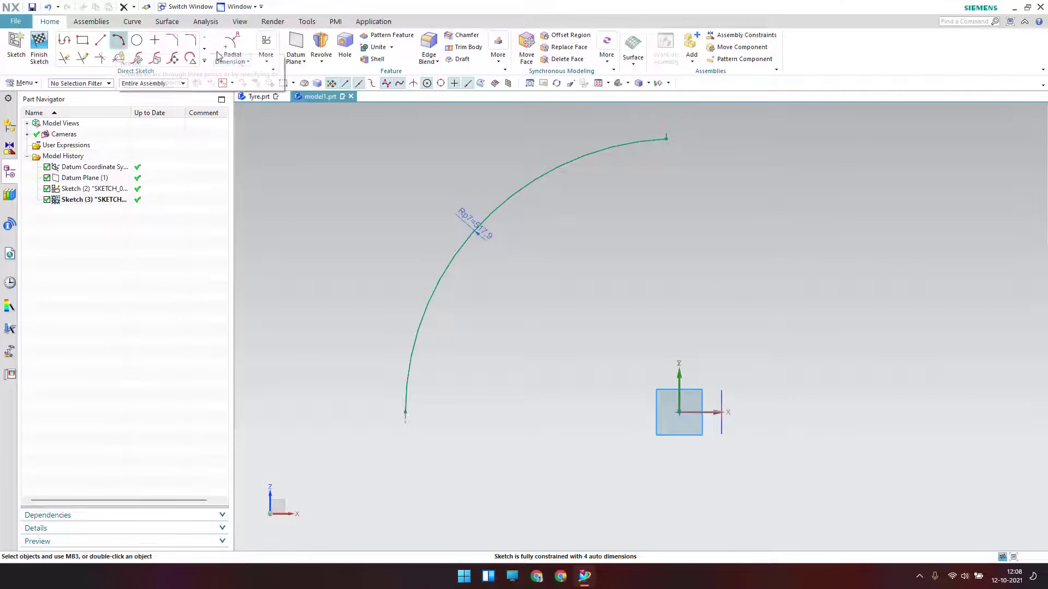
click(233, 59)
click(239, 88)
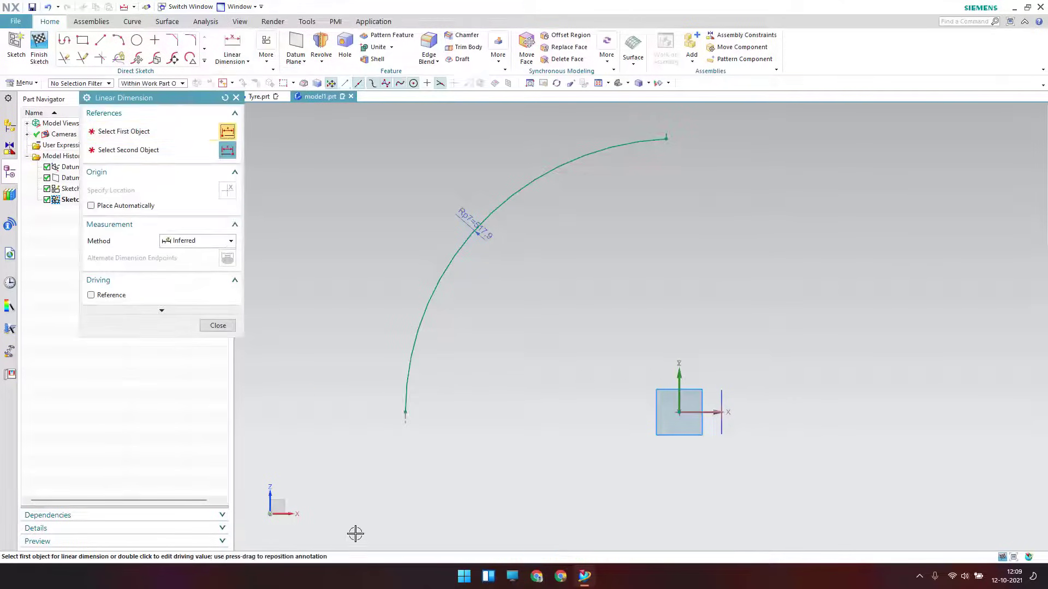
click(406, 423)
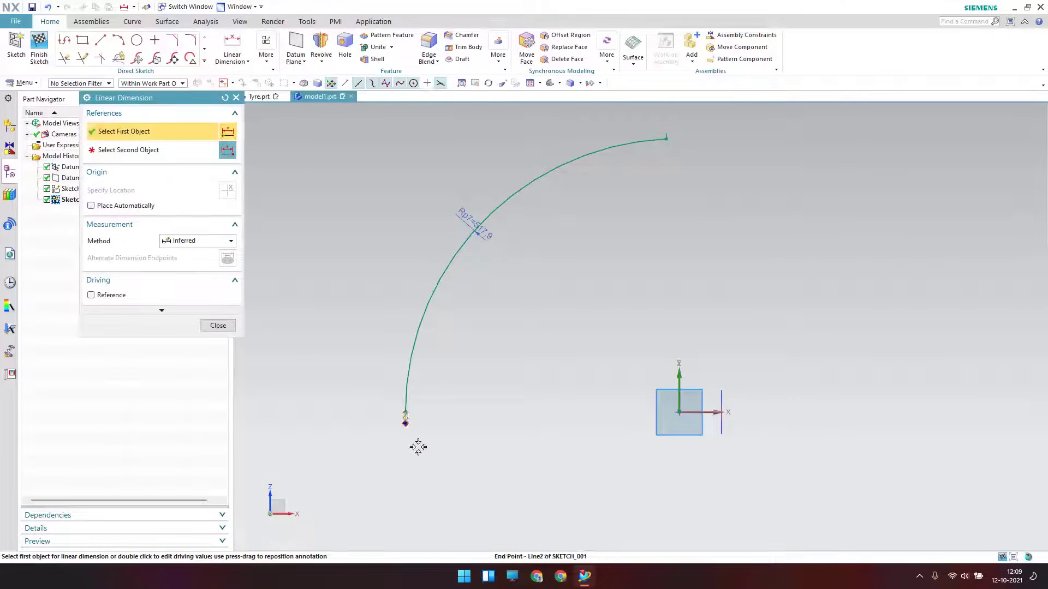
click(684, 374)
click(546, 500)
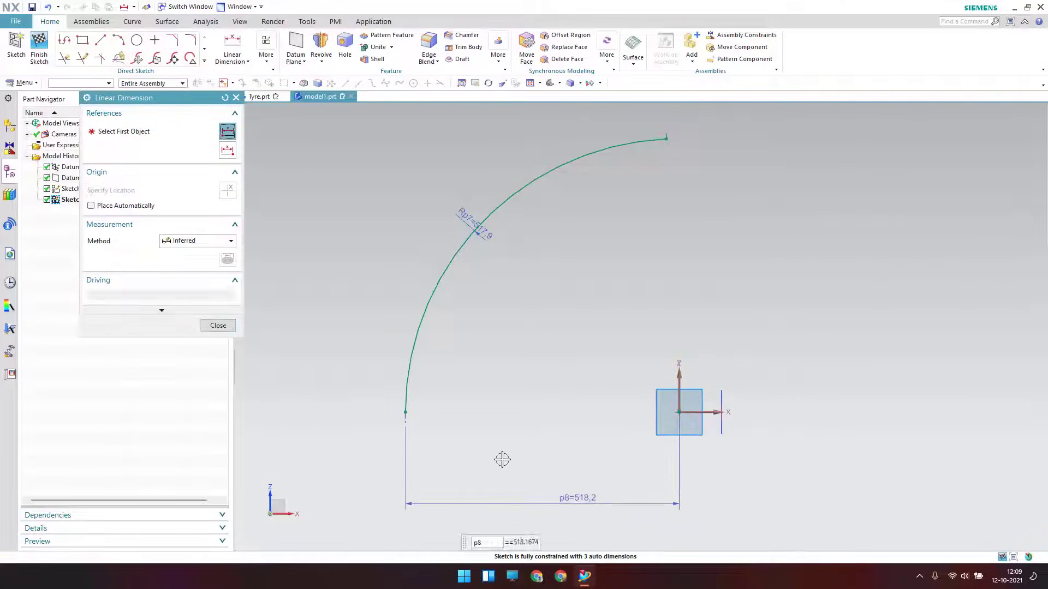
key(Return)
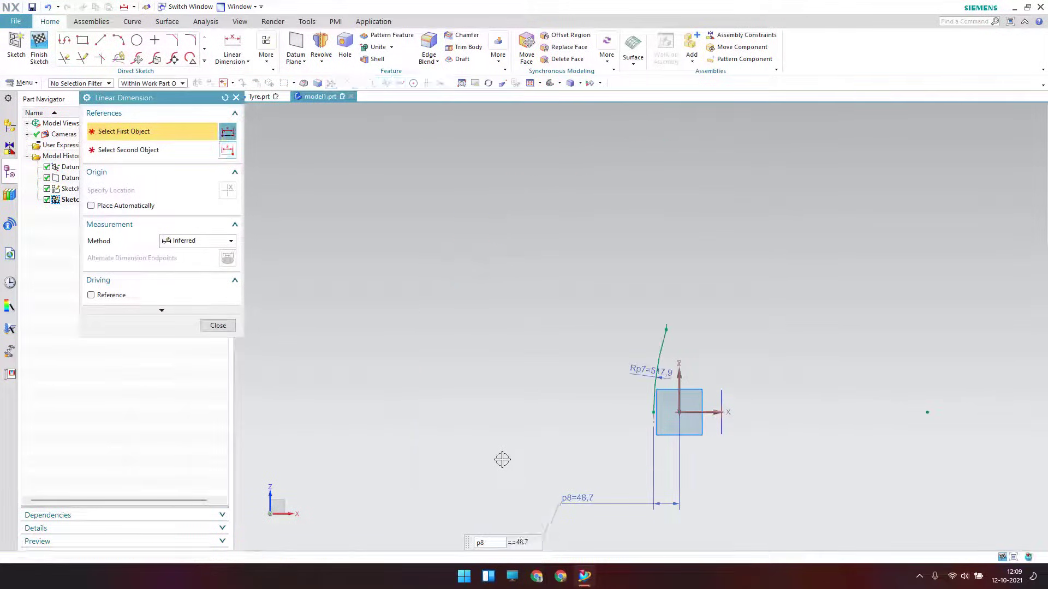
key(Escape)
Step: Examine the arc's lower end, its short vertical line and their alignment with the sketch origin
scroll(667, 435, up, 6)
scroll(708, 391, up, 3)
shift+middle_drag(704, 367, 633, 441)
scroll(627, 351, down, 2)
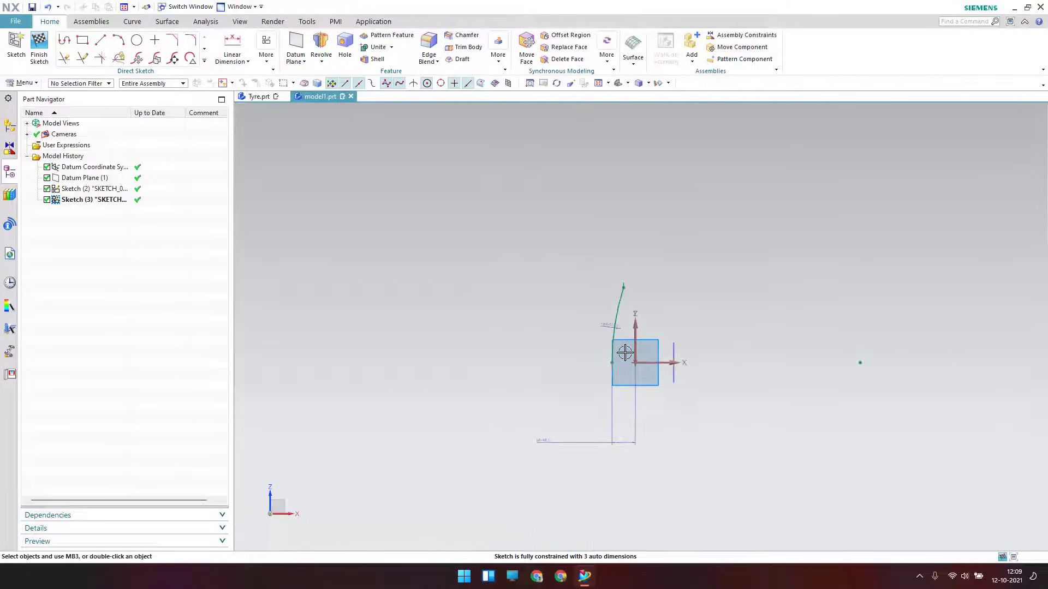
scroll(624, 350, up, 5)
scroll(579, 413, down, 3)
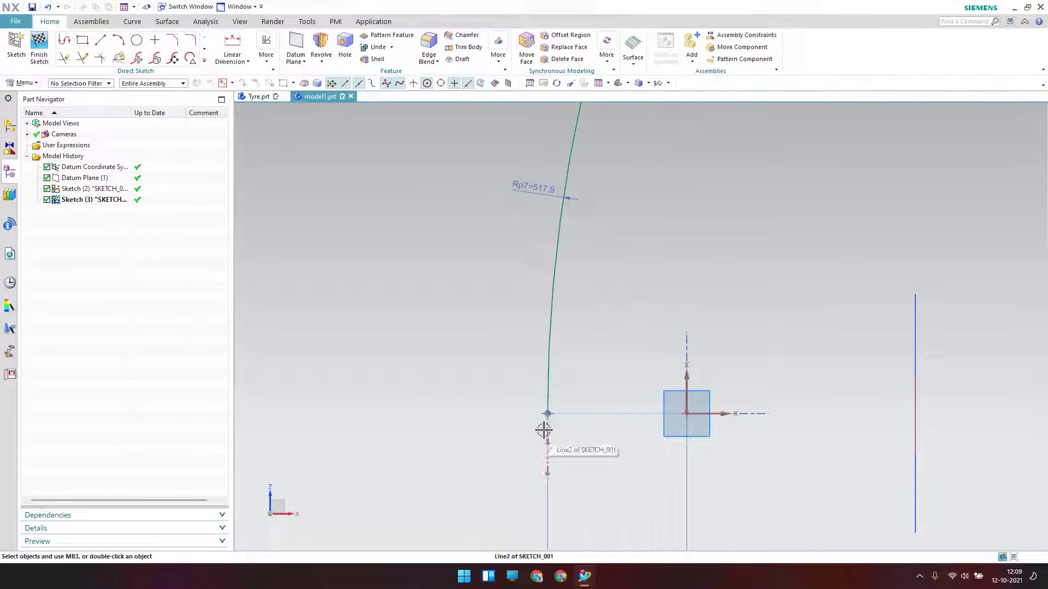
scroll(545, 428, up, 2)
scroll(545, 428, down, 5)
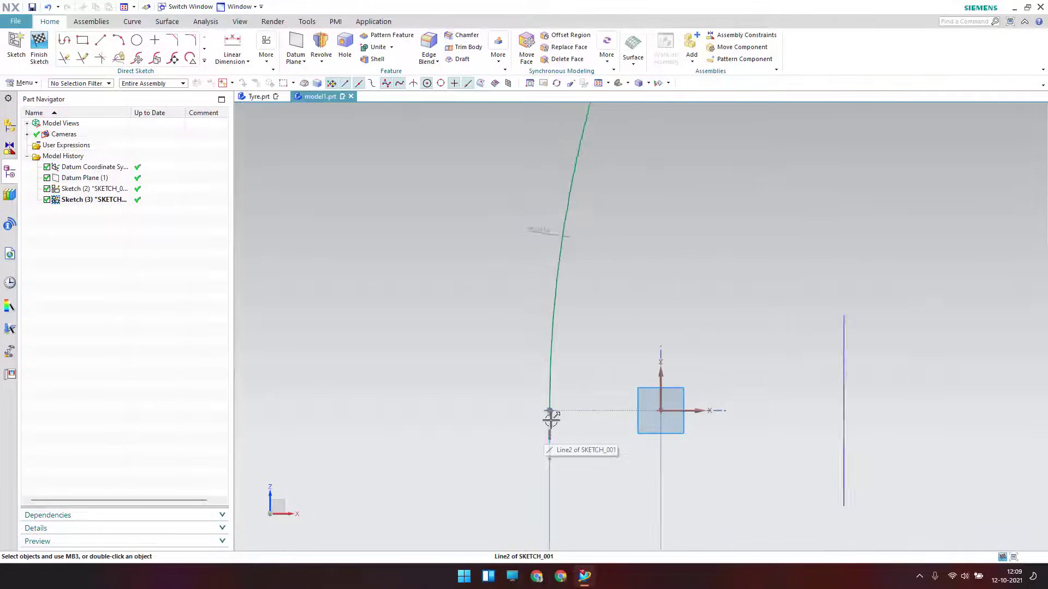
Step: Add a vertical dimension from the top of the short upper line to the sketch origin and set it to 226.7 mm
key(d)
click(584, 169)
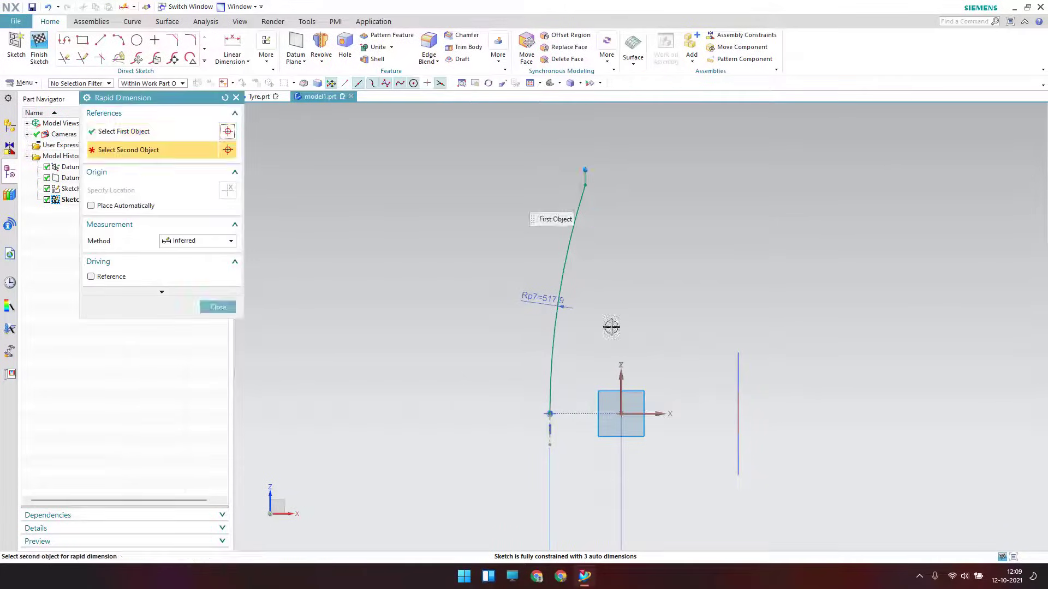
click(621, 410)
click(423, 359)
text(226.)
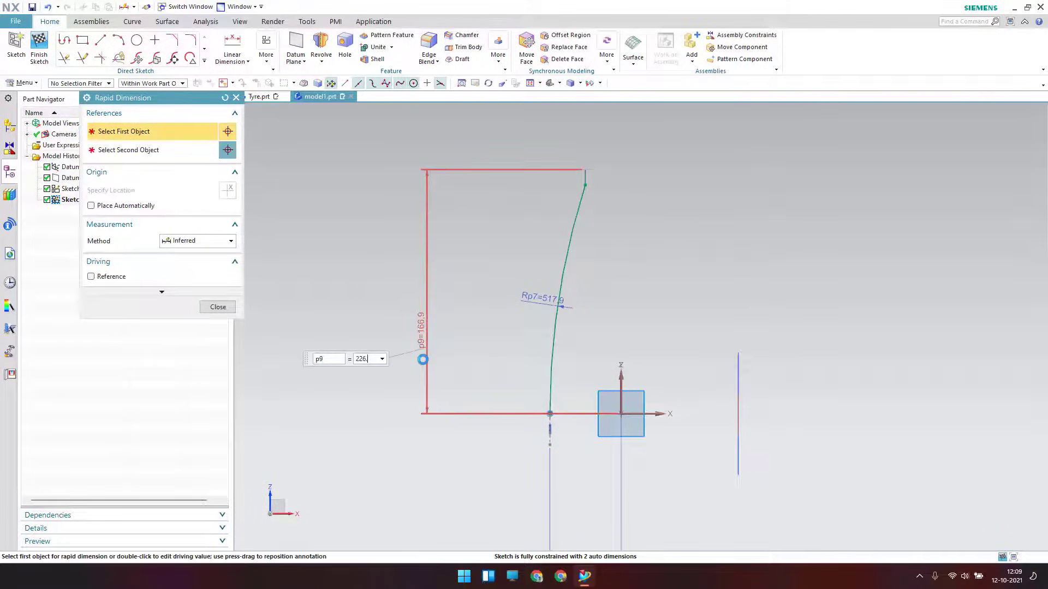
text(7)
key(Return)
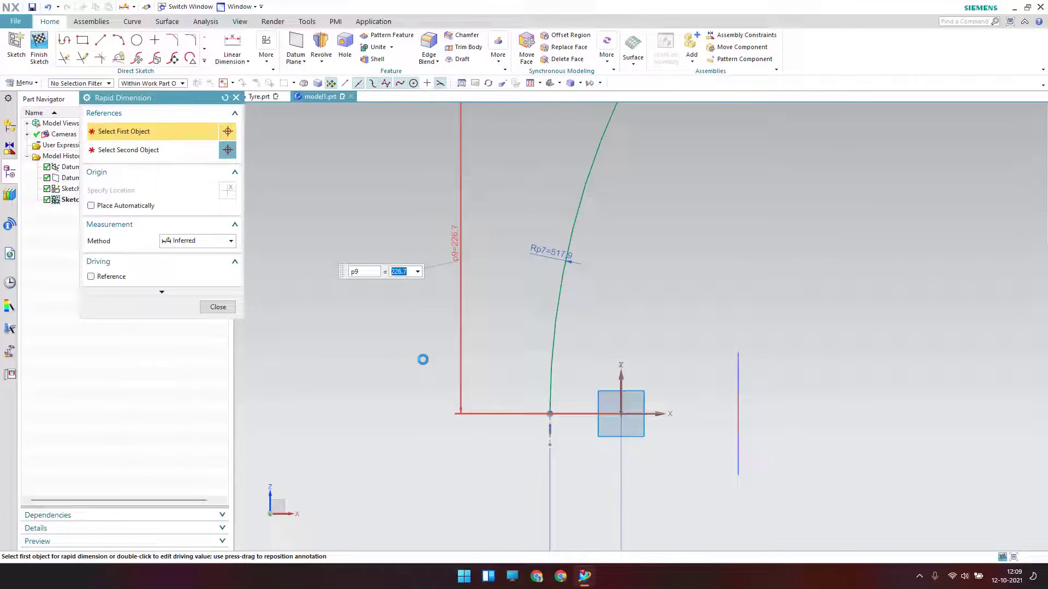
click(217, 307)
Step: Dimension the short vertical line at the arc's upper end and set its length to 7.2 mm
mouse_move(554, 289)
shift+middle_down()
mouse_move(533, 358)
mouse_move(503, 391)
mouse_move(514, 395)
mouse_move(531, 367)
shift+middle_up()
scroll(539, 237, up, 5)
key(d)
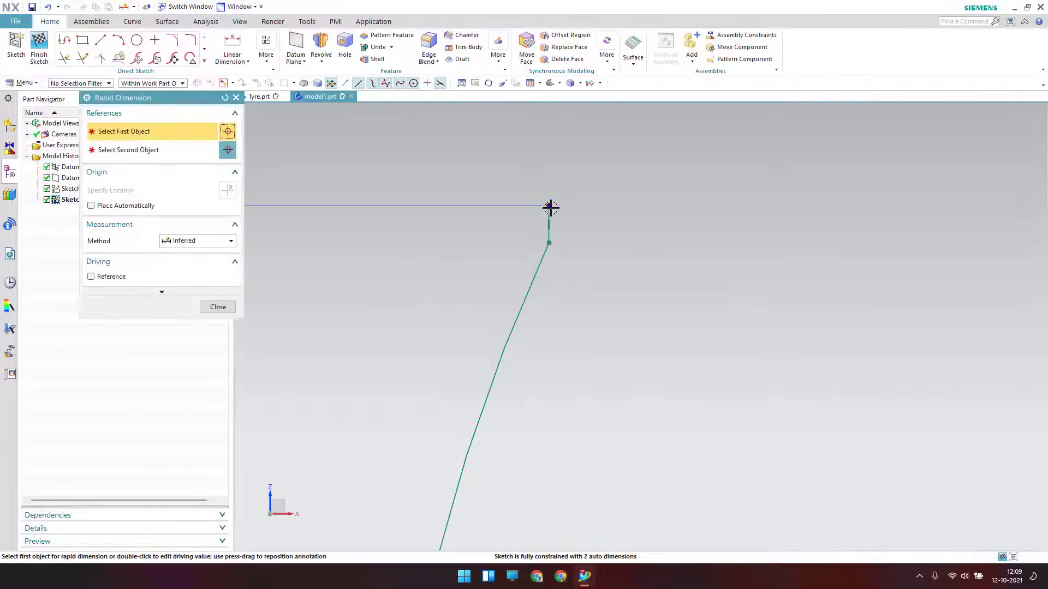
click(549, 207)
click(702, 216)
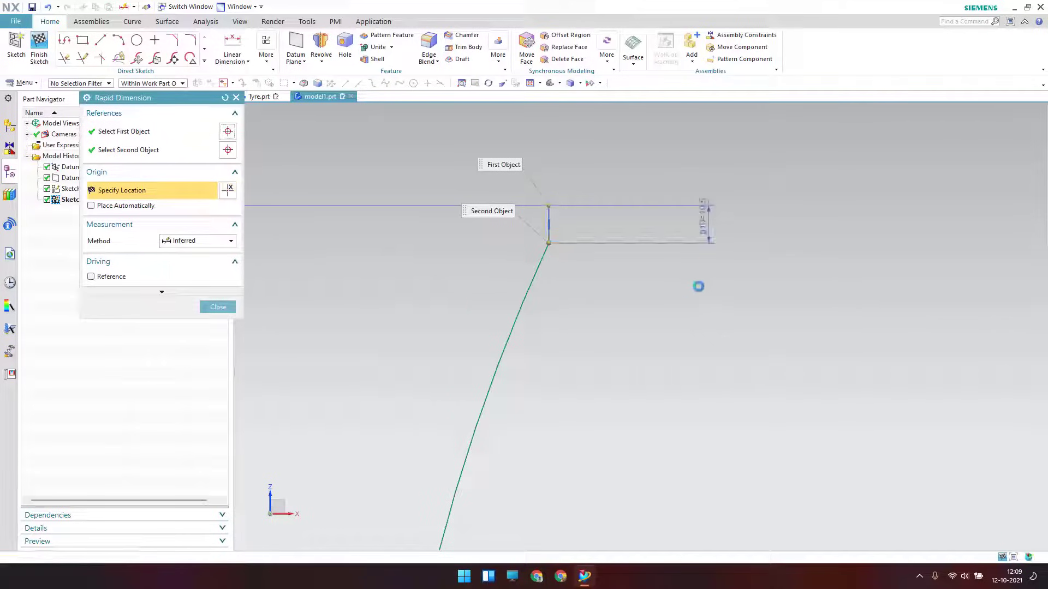
text(7.2)
key(Return)
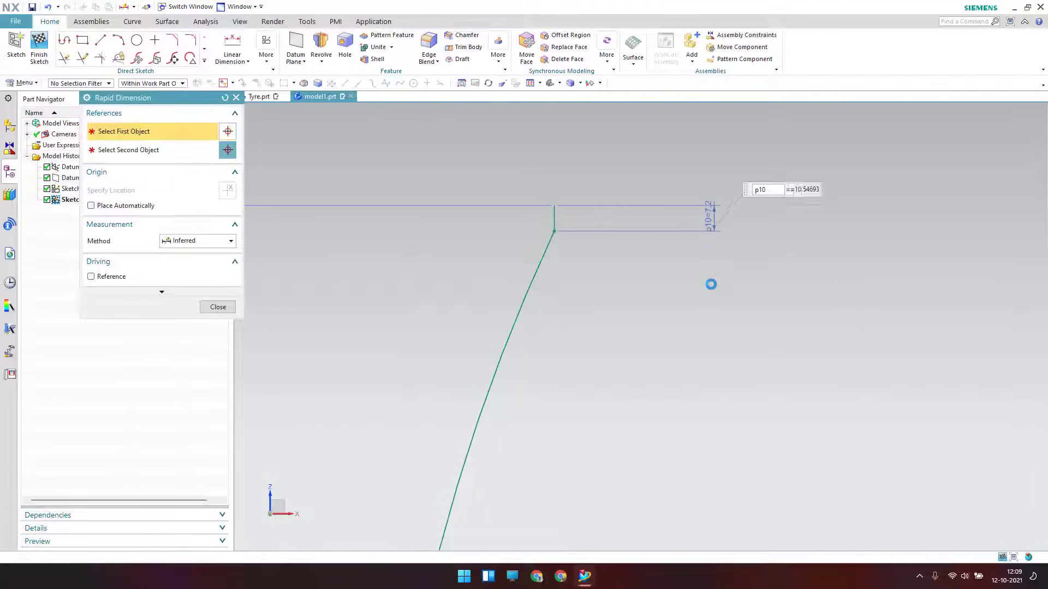
key(Escape)
Step: Fillet the corner between the short upper vertical line and the large arc with a 24.7 mm radius
scroll(645, 301, down, 6)
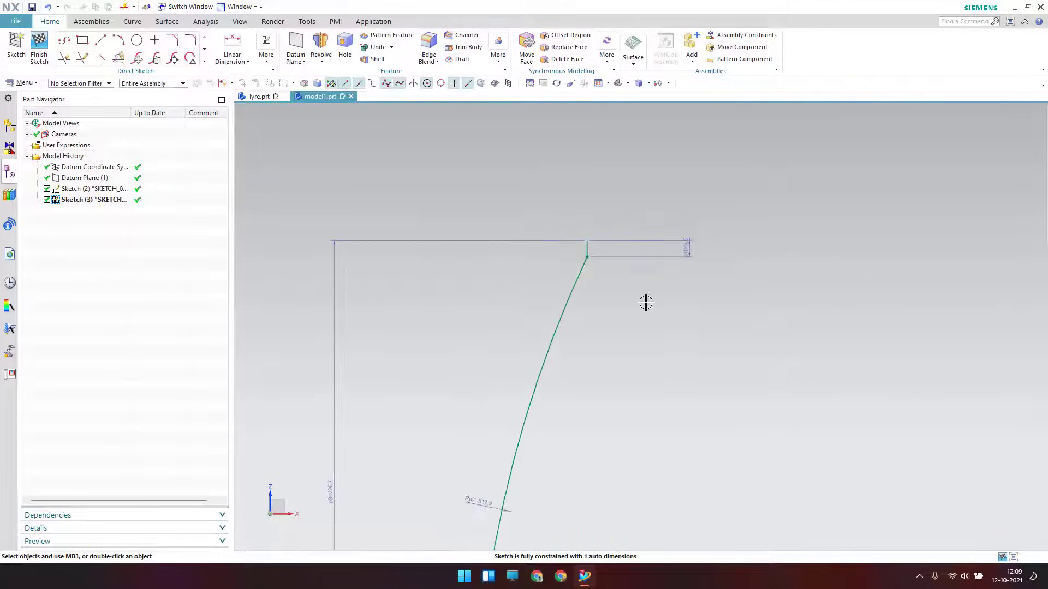
shift+middle_drag(629, 348, 624, 328)
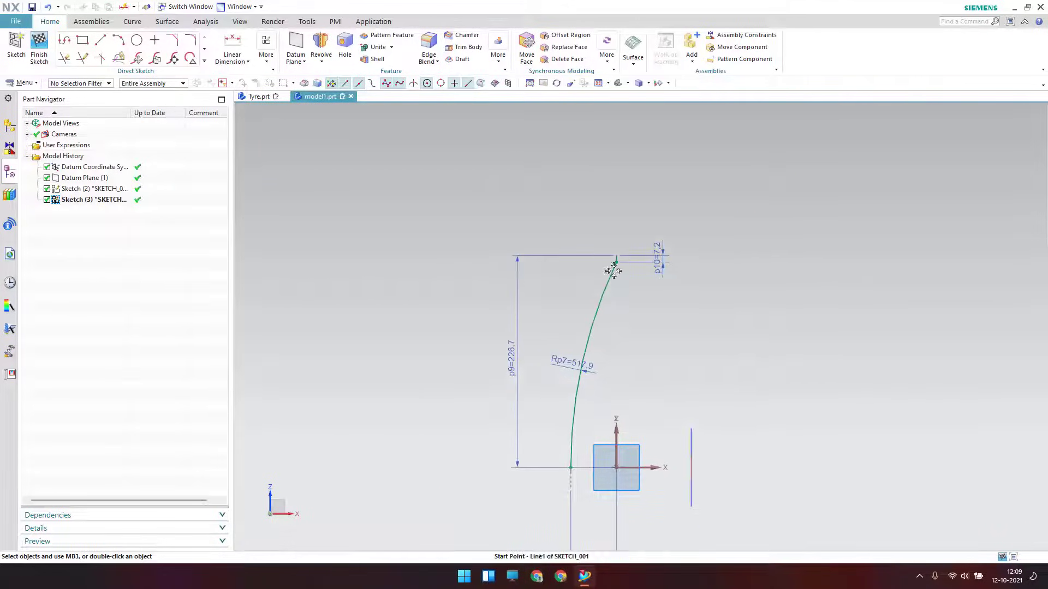
scroll(627, 268, up, 8)
key(f)
click(552, 217)
click(537, 239)
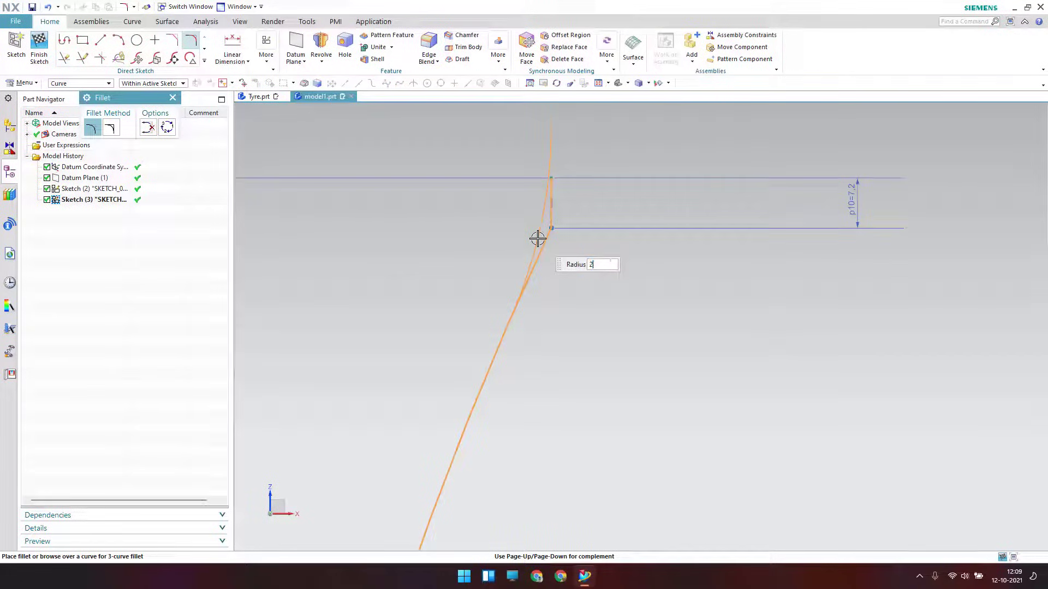
click(538, 238)
key(Escape)
Step: Examine the filleted profile from its upper end down to the arc's lower endpoint beside the origin
scroll(591, 304, down, 5)
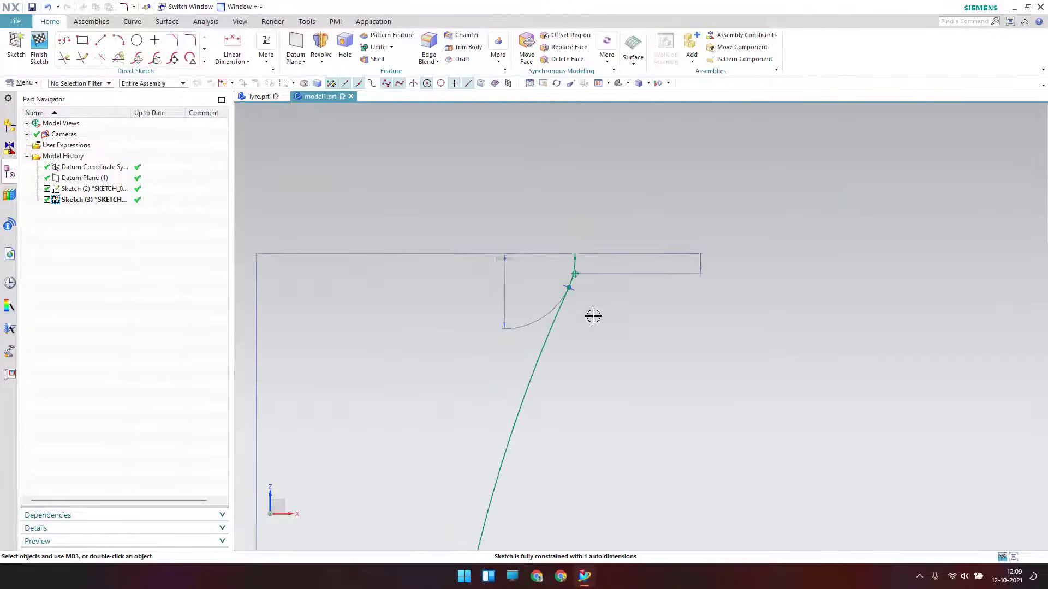
scroll(610, 291, down, 1)
shift+middle_drag(575, 408, 580, 372)
scroll(580, 374, down, 2)
scroll(550, 484, up, 4)
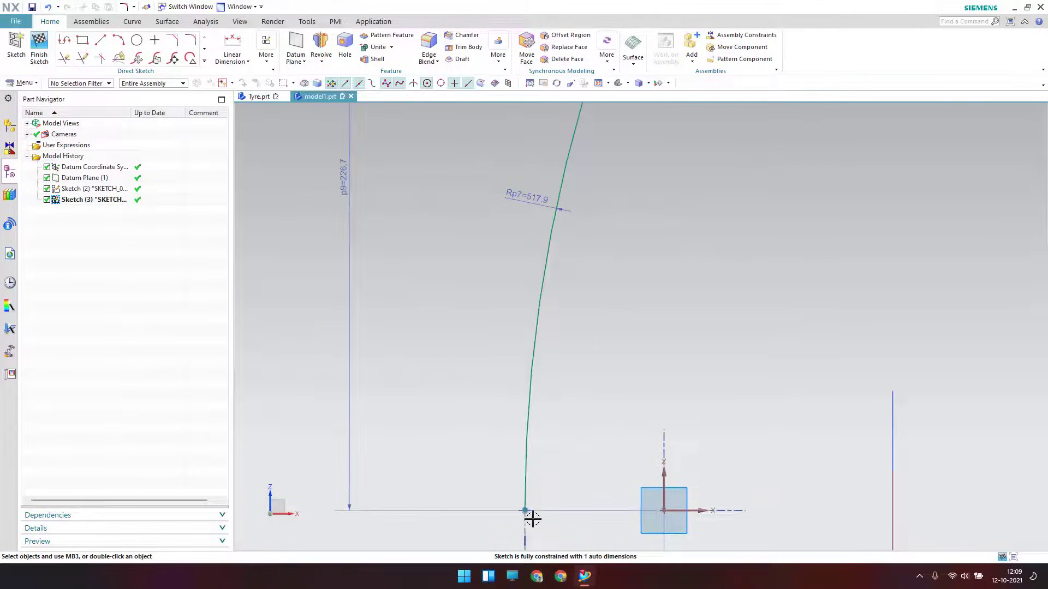
scroll(588, 406, down, 3)
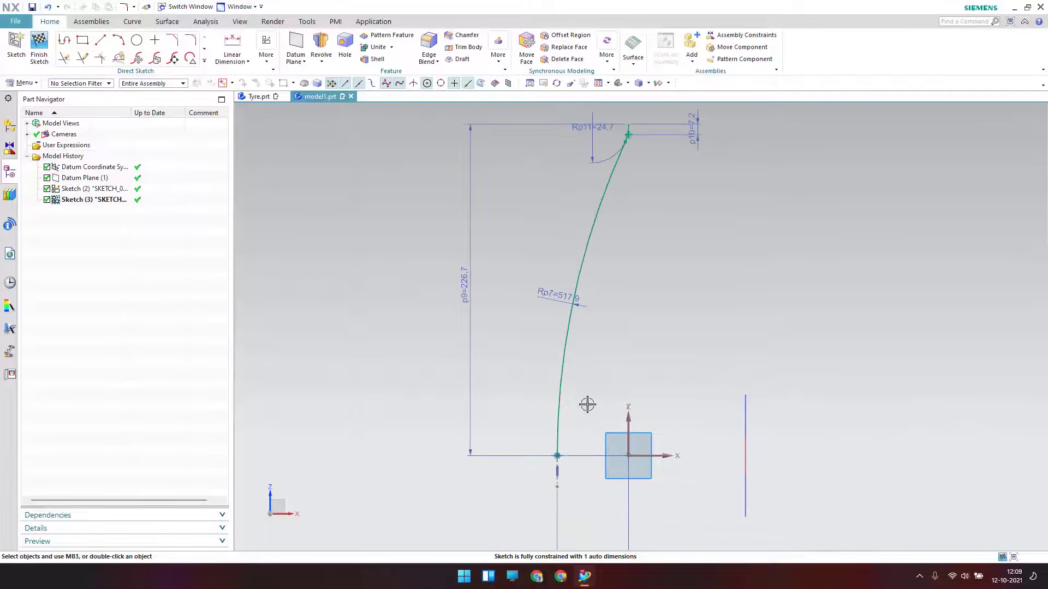
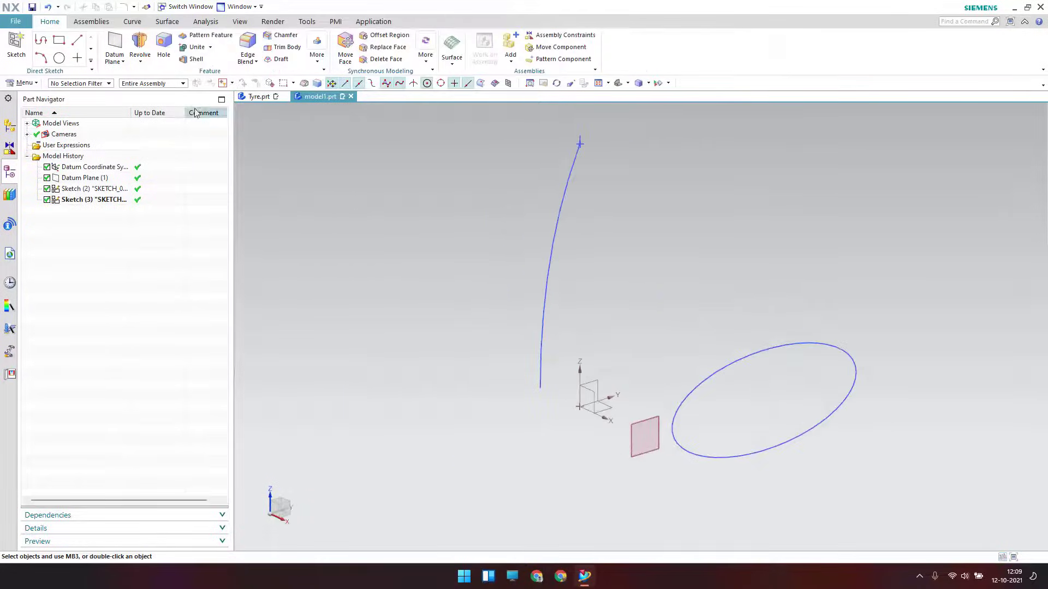
Step: Revolve the arc profile sketch 360° about the X direction through the arc's lower endpoint as a sheet body
click(141, 44)
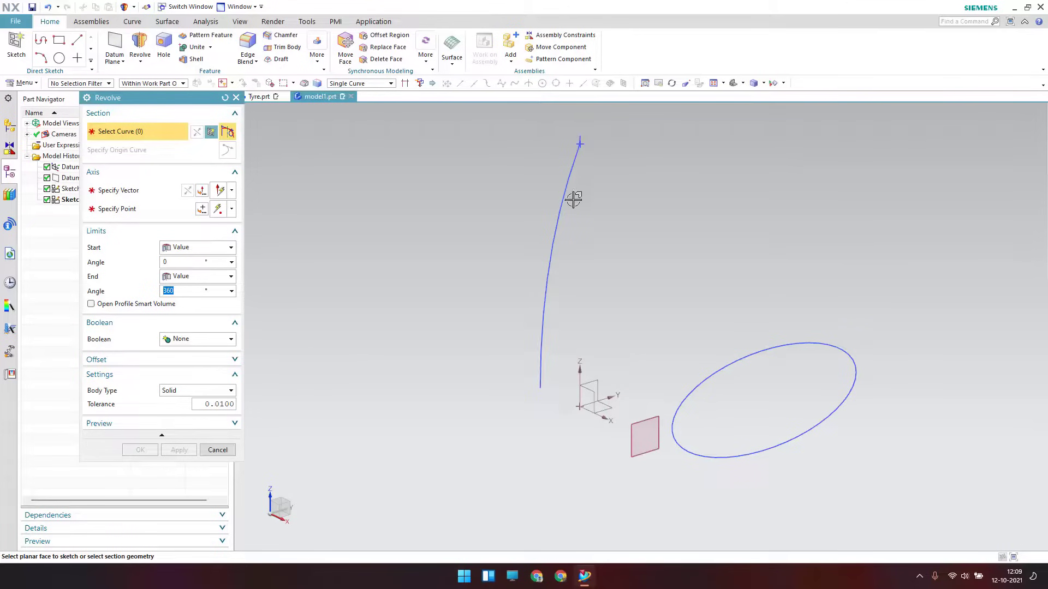
click(60, 191)
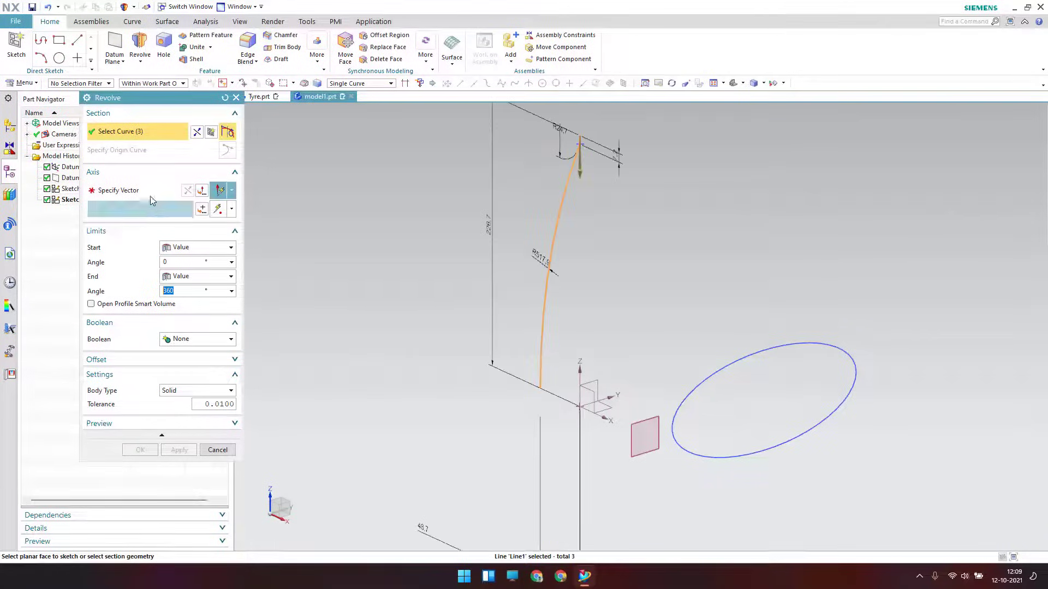
click(145, 188)
click(660, 338)
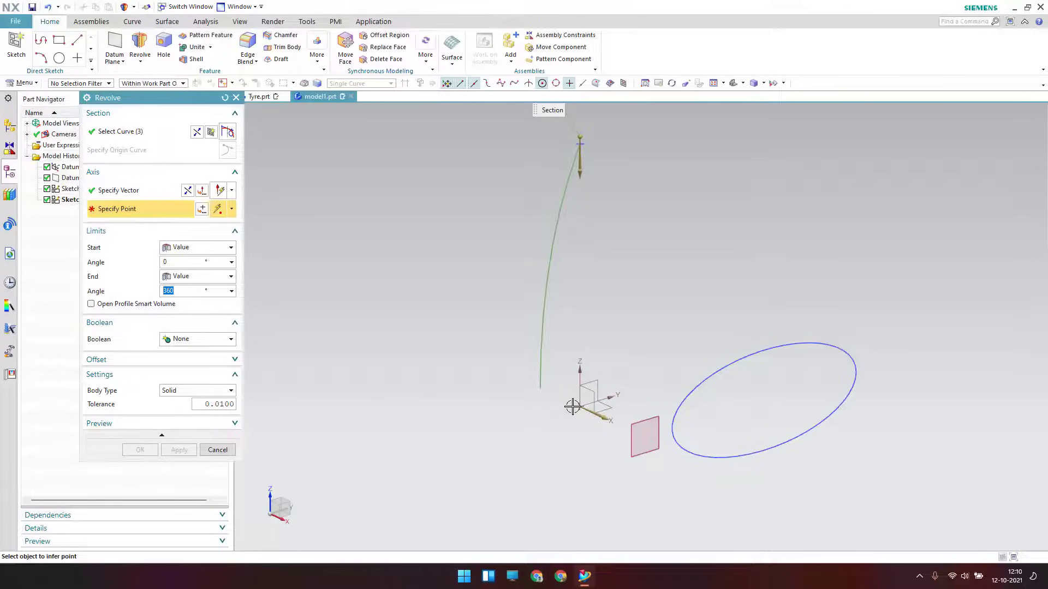
click(541, 389)
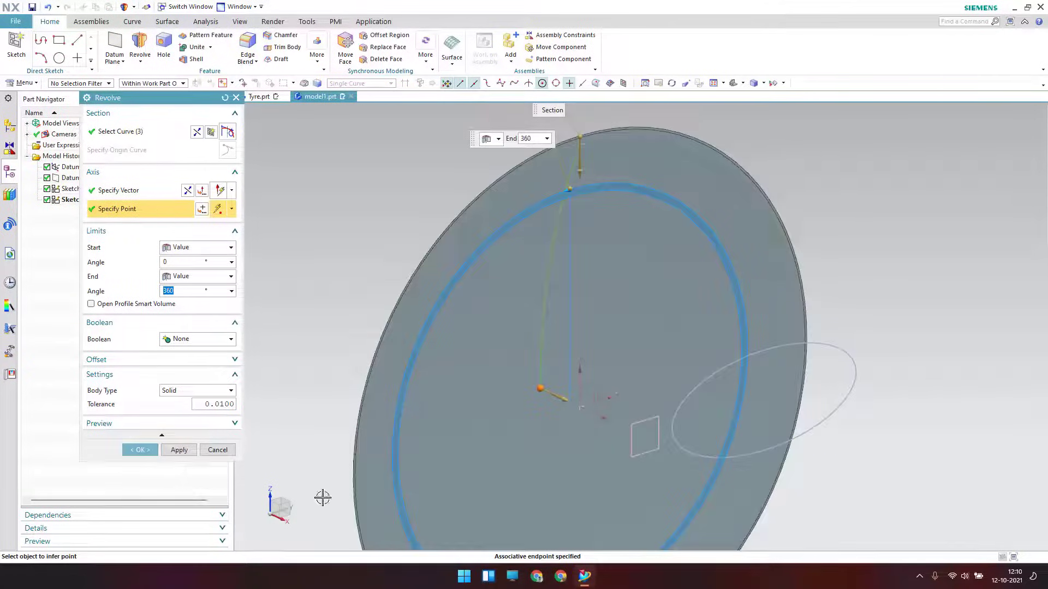
click(213, 390)
click(208, 410)
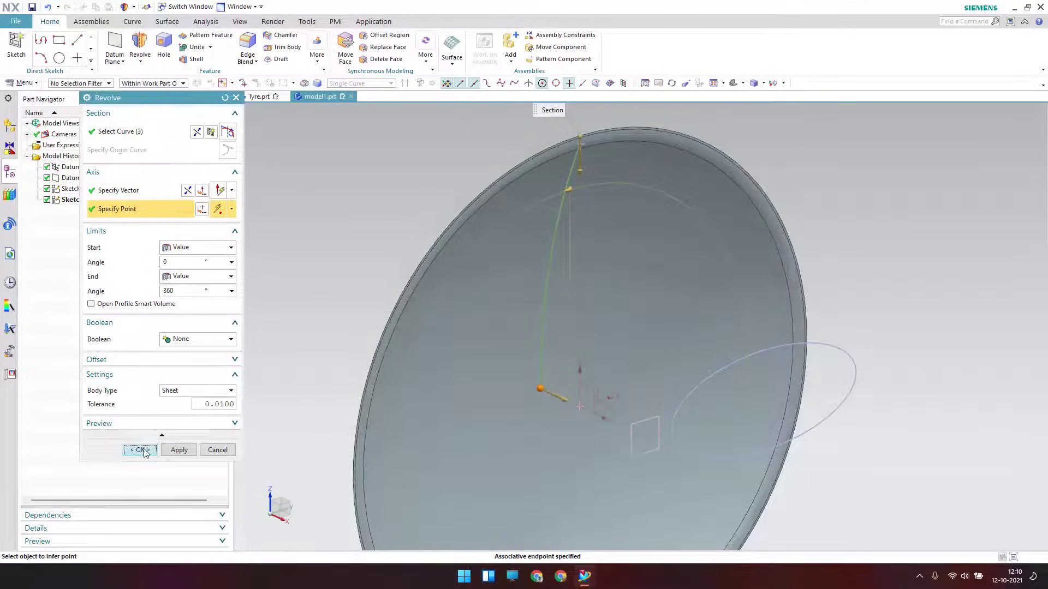
click(143, 450)
Step: Project the ellipse sketch onto the revolved sheet's faces along the reversed X-axis direction
middle_drag(449, 416, 453, 389)
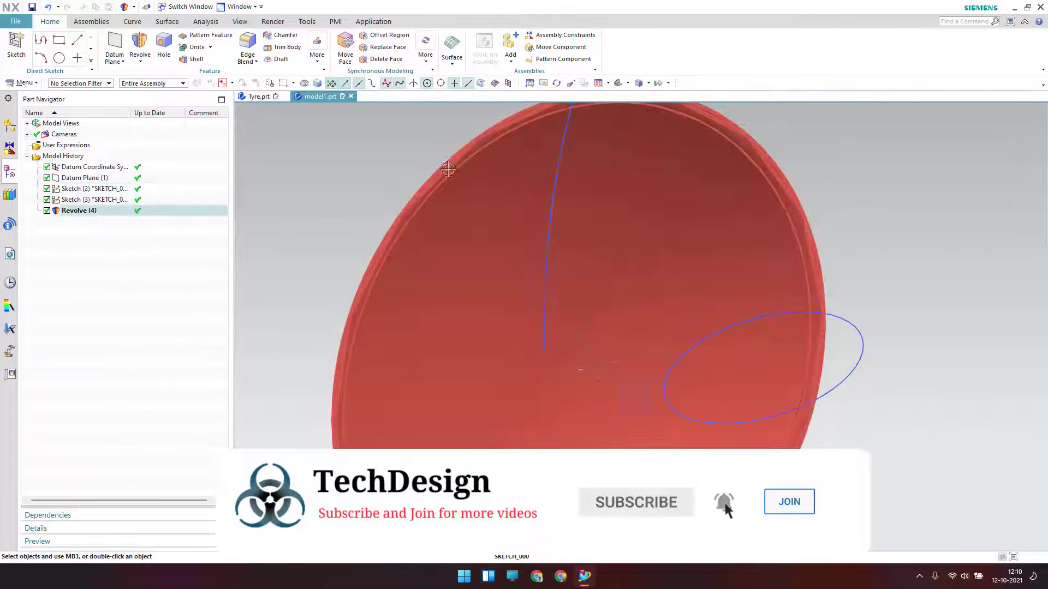
click(132, 21)
click(318, 50)
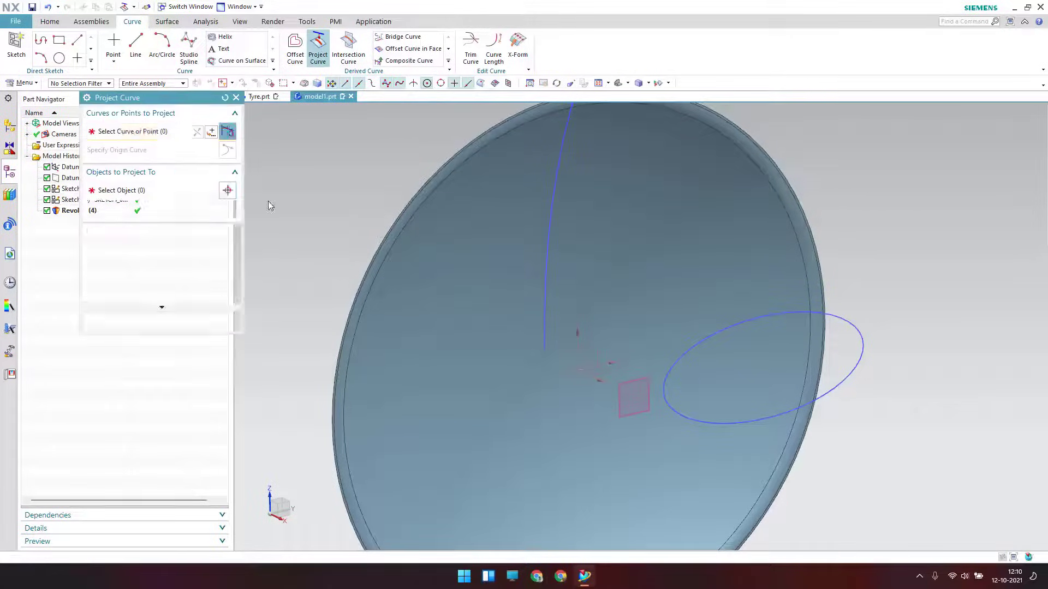
click(69, 190)
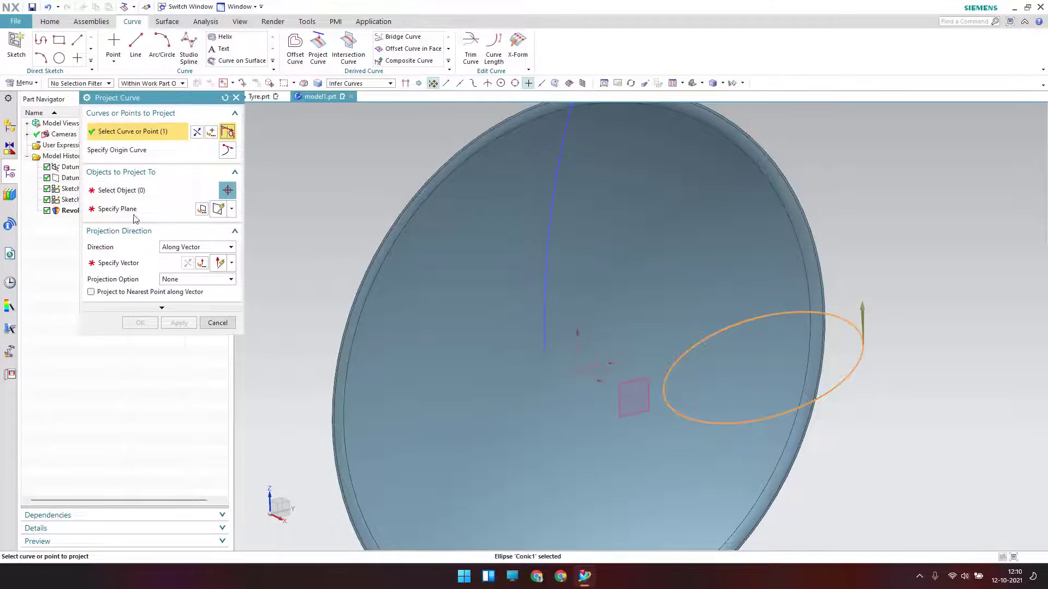
click(156, 188)
click(394, 407)
click(132, 265)
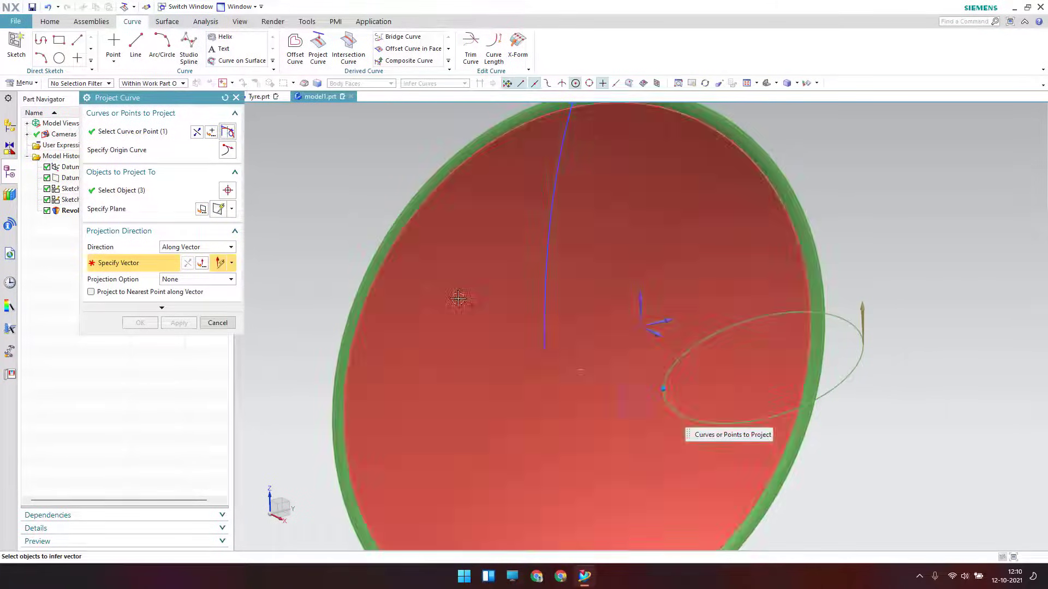
click(656, 334)
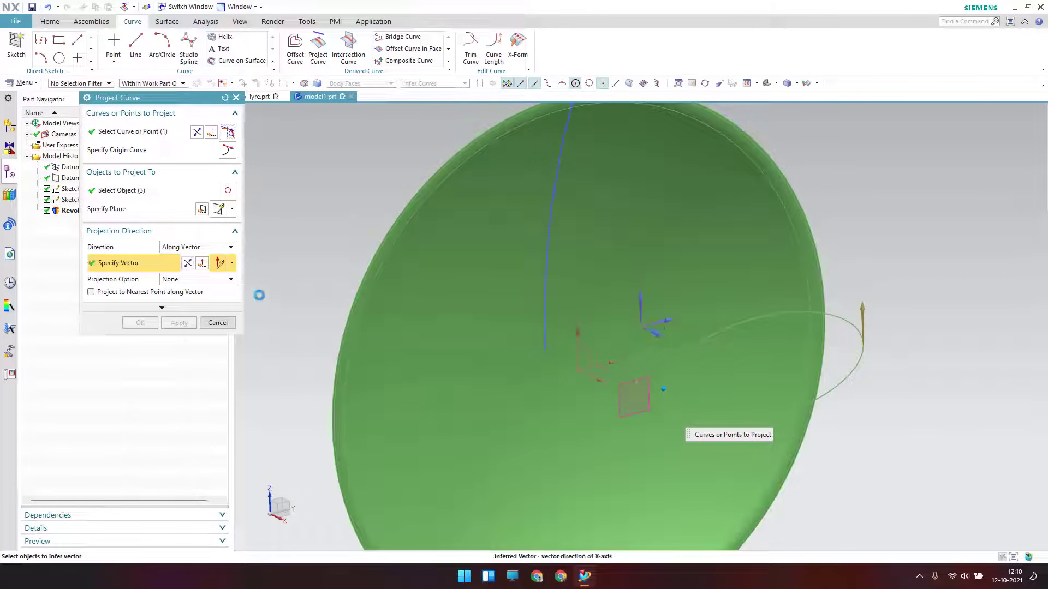
click(187, 265)
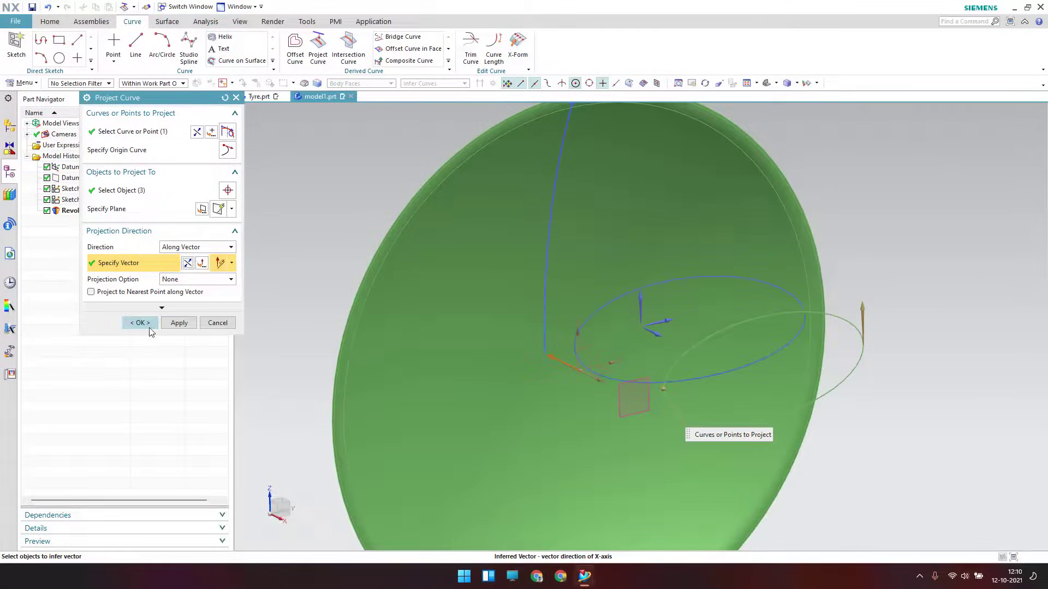
click(140, 323)
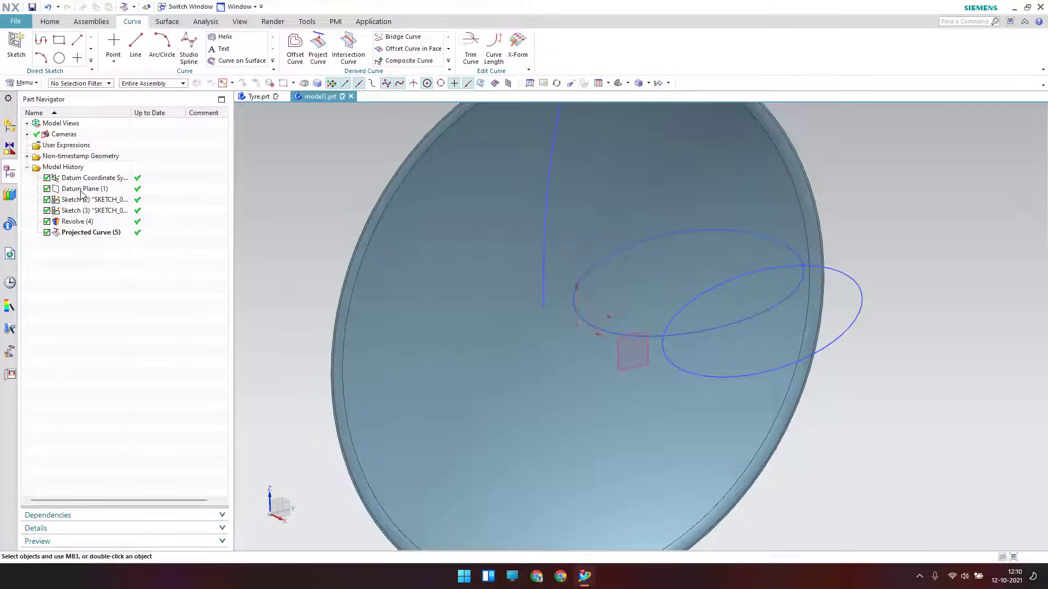
Step: Hide the datum plane, the ellipse sketch and the arc profile sketch
right_click(81, 191)
click(93, 200)
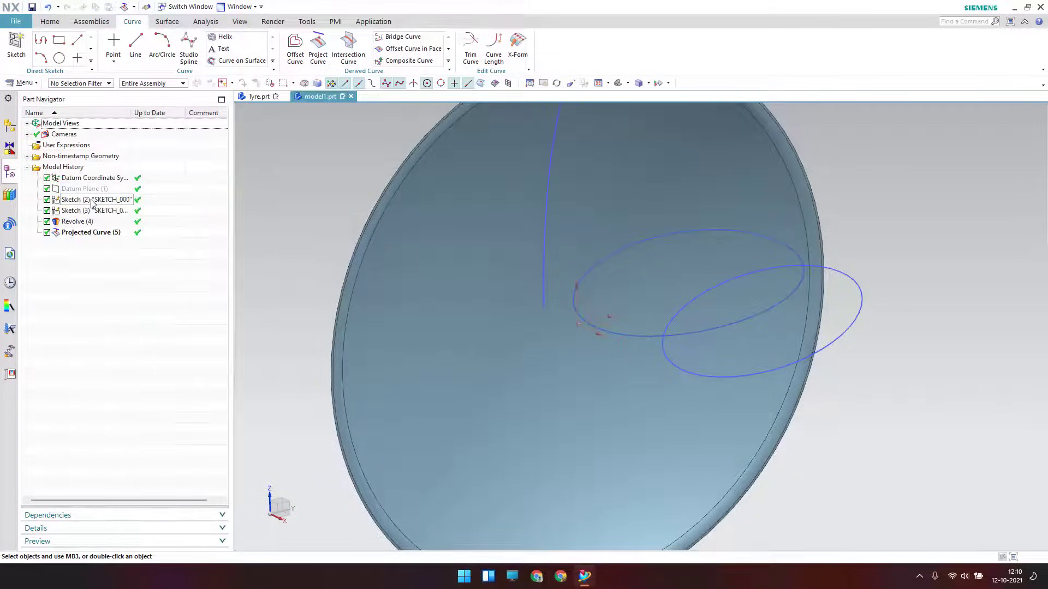
right_click(92, 202)
click(108, 202)
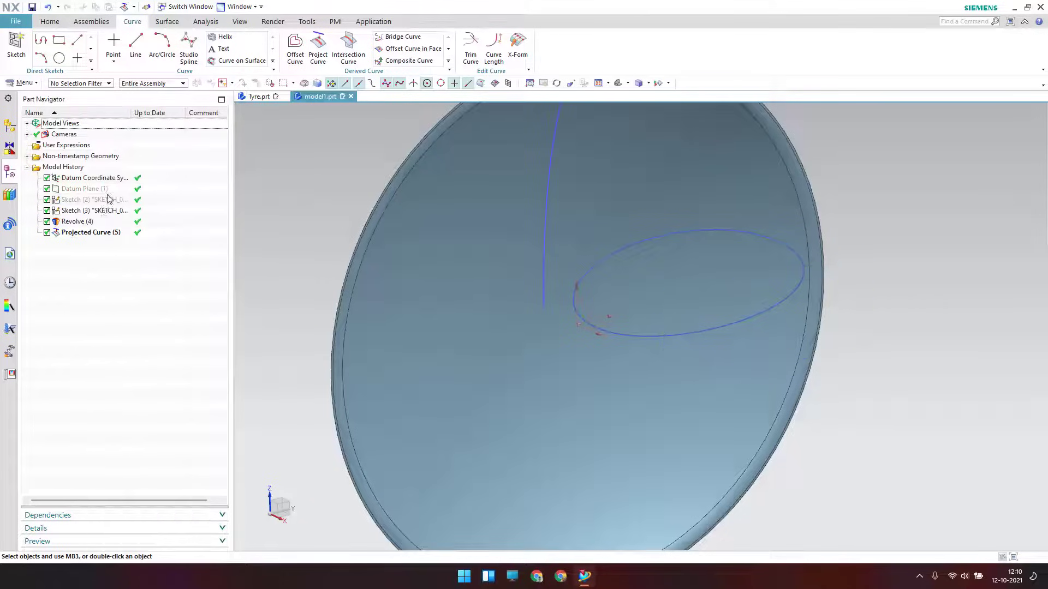
right_click(101, 213)
click(125, 192)
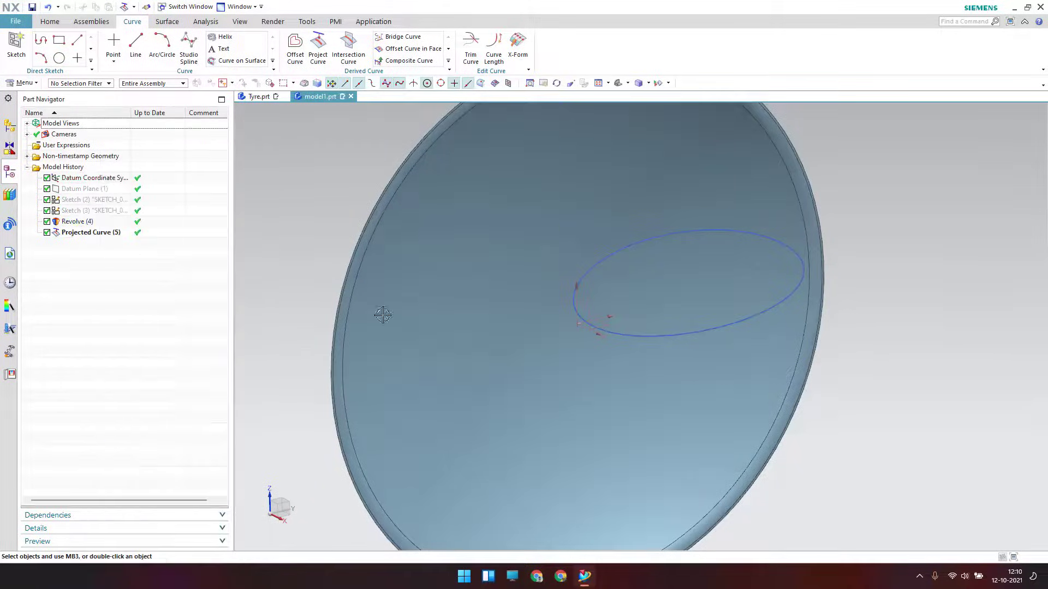
Step: Offset the projected ellipse 12 mm inward on the revolved sheet's faces with Offset Curve in Face
scroll(709, 235, up, 3)
scroll(678, 253, down, 1)
shift+middle_drag(678, 252, 629, 256)
scroll(612, 232, down, 3)
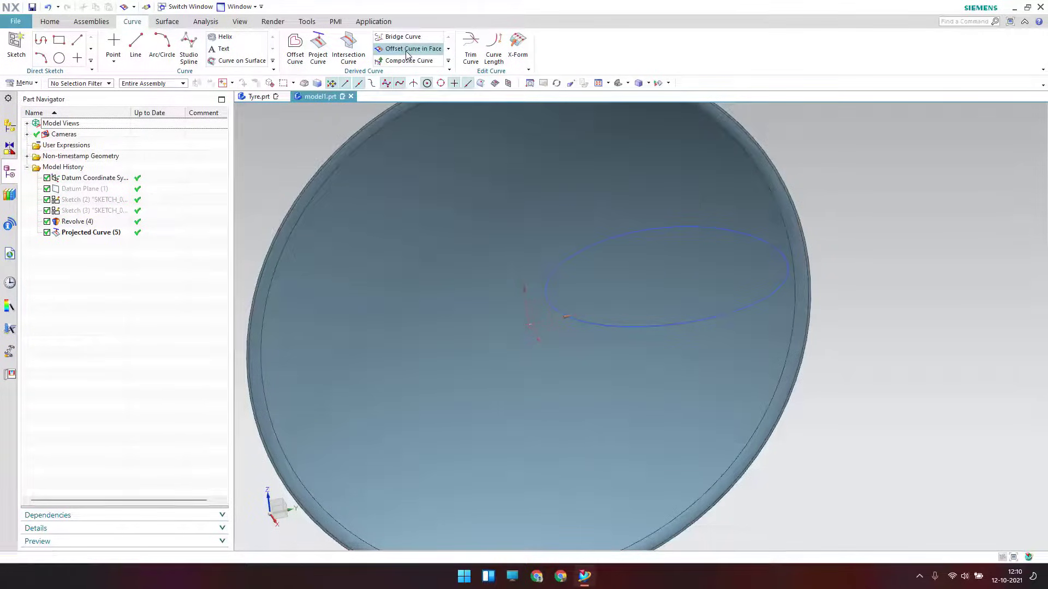
click(410, 48)
scroll(551, 262, up, 5)
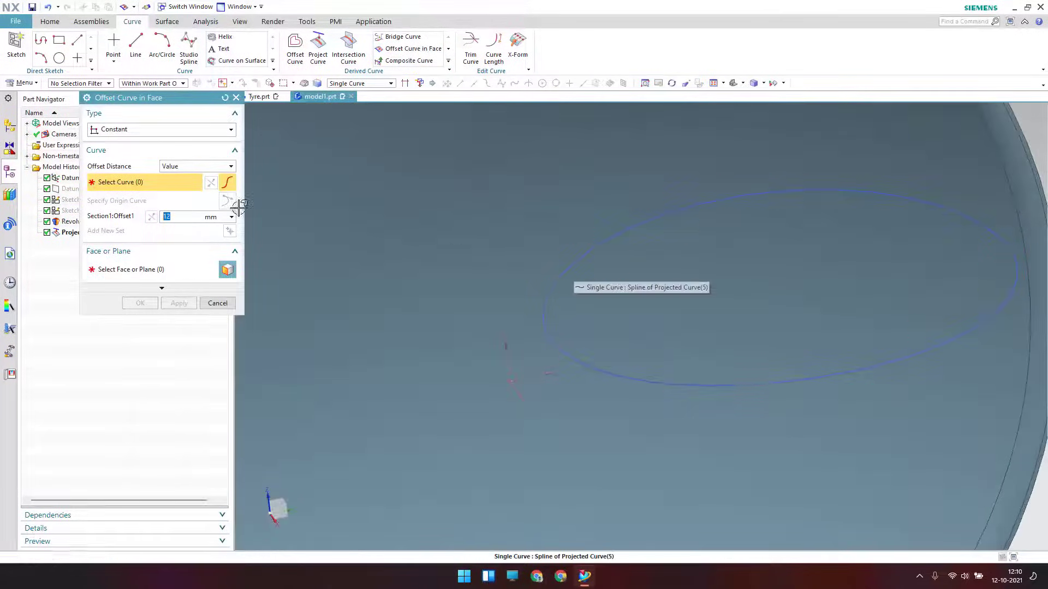
click(579, 260)
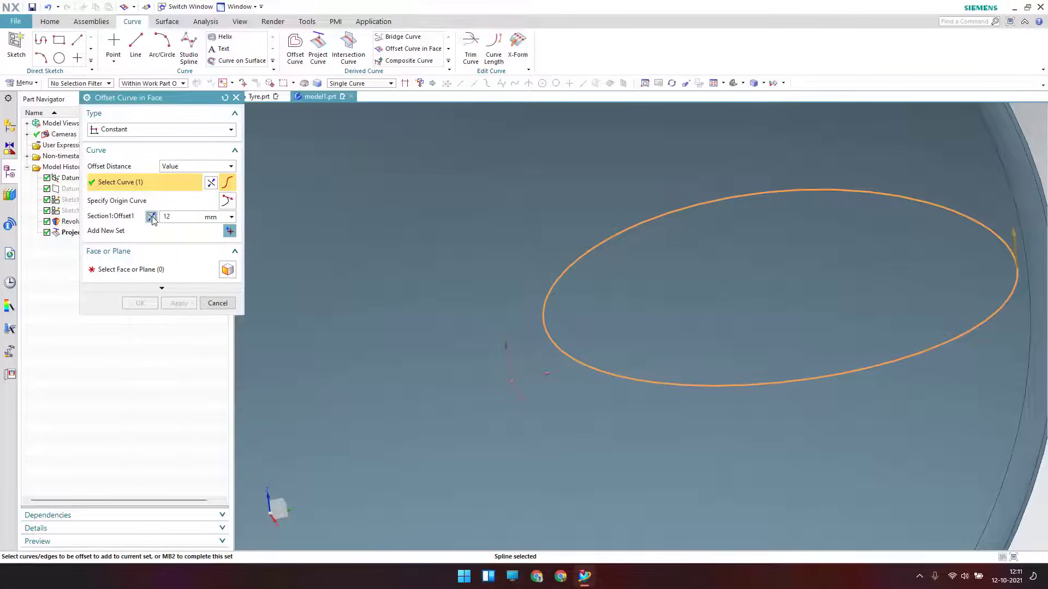
click(109, 269)
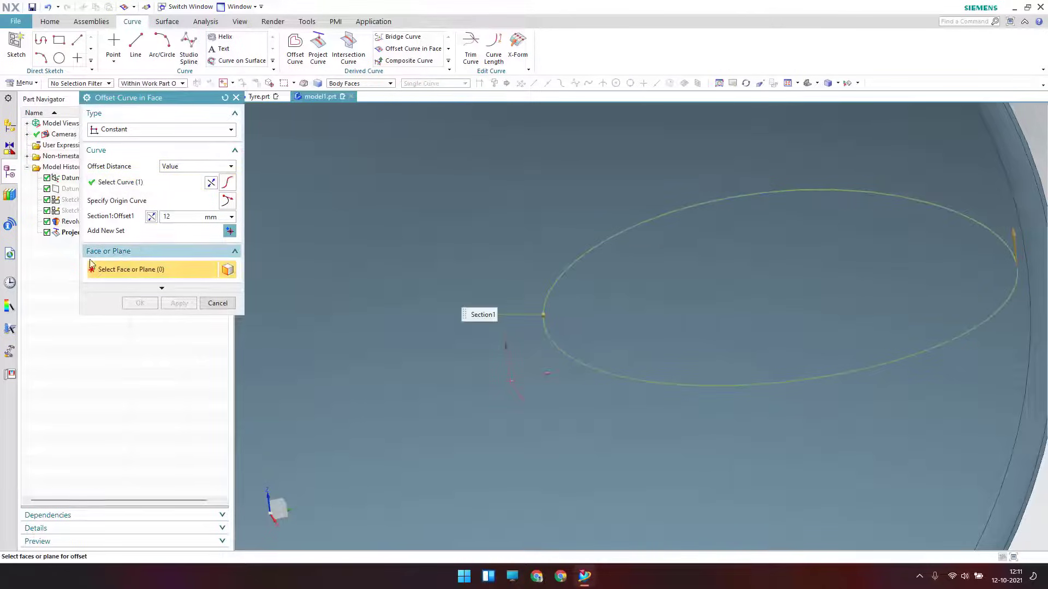
click(522, 195)
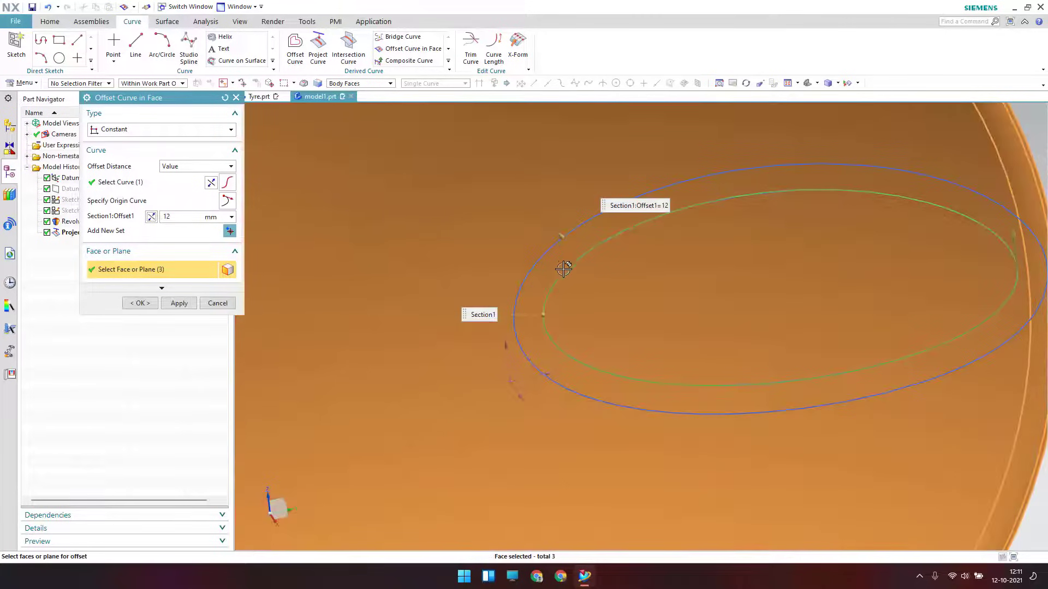
click(210, 184)
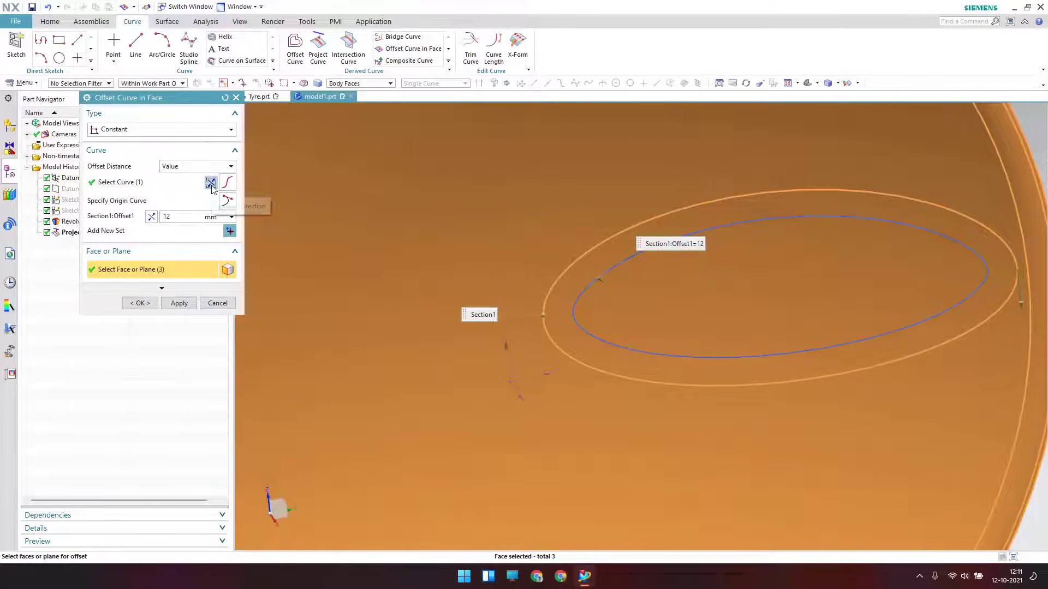
click(143, 306)
Step: Trim the revolved sheet with the projected ellipse and its offset curve, keeping only the ring between them
scroll(541, 303, down, 4)
mouse_move(549, 299)
middle_down()
mouse_move(573, 395)
mouse_move(551, 388)
mouse_move(510, 285)
mouse_move(551, 283)
mouse_move(545, 262)
mouse_move(557, 299)
mouse_move(545, 297)
mouse_move(561, 300)
middle_up()
scroll(565, 273, up, 5)
scroll(565, 275, down, 4)
scroll(566, 276, up, 1)
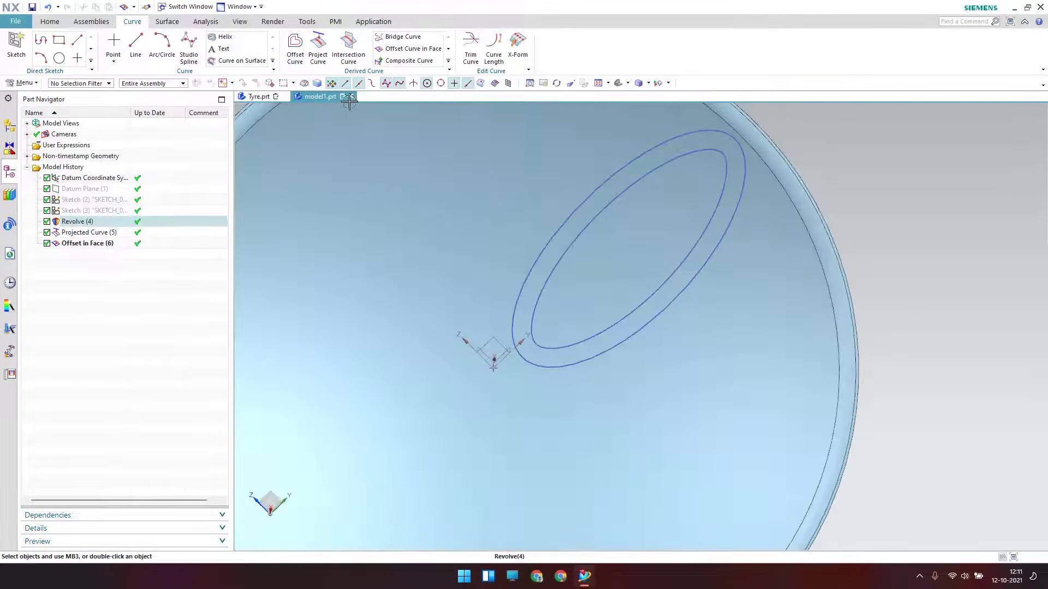
click(60, 21)
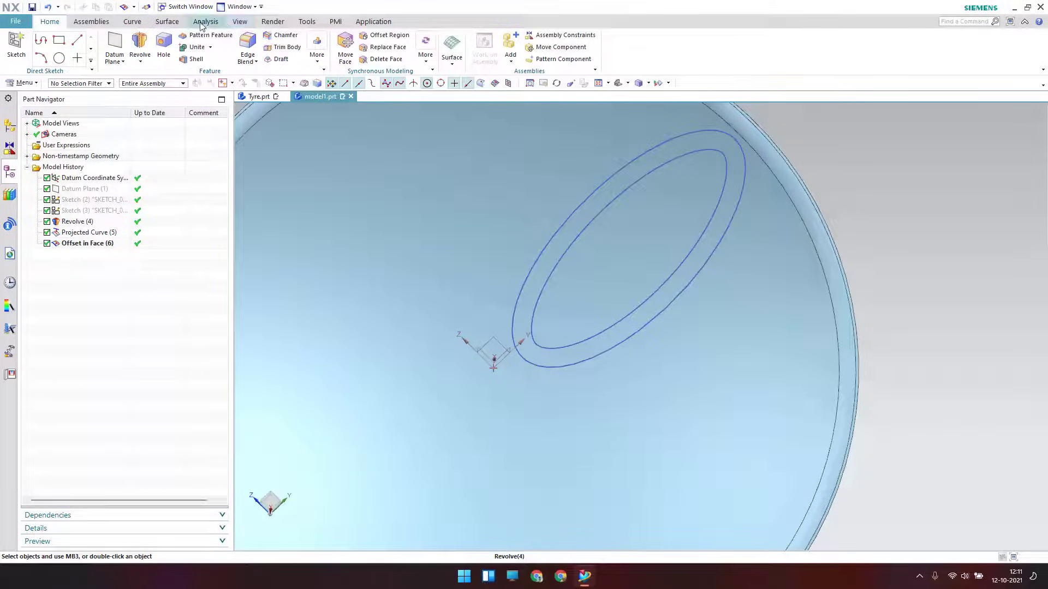
click(167, 22)
click(387, 41)
scroll(562, 335, up, 3)
click(552, 367)
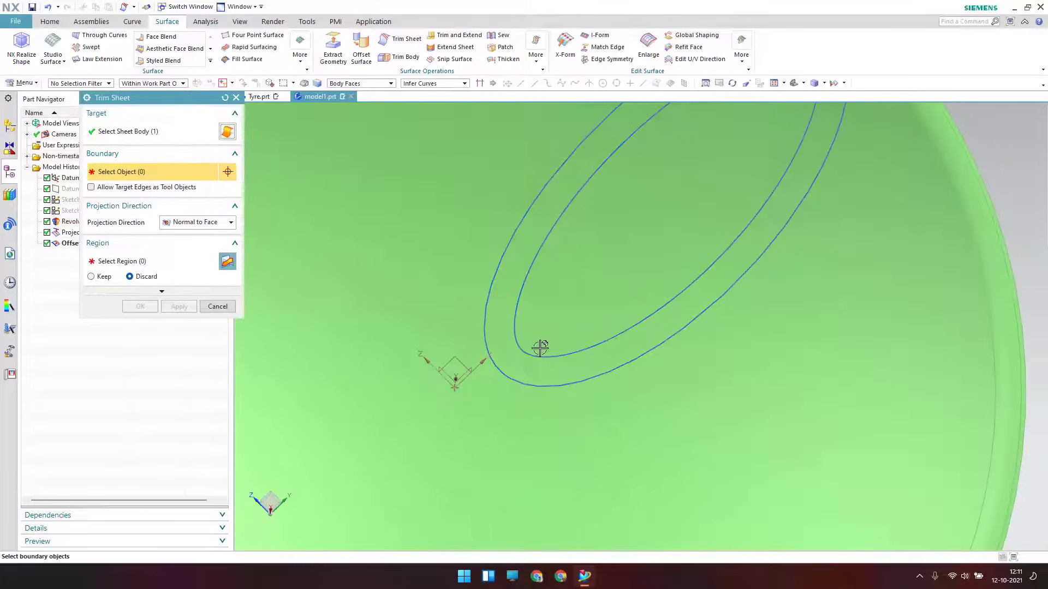
click(535, 387)
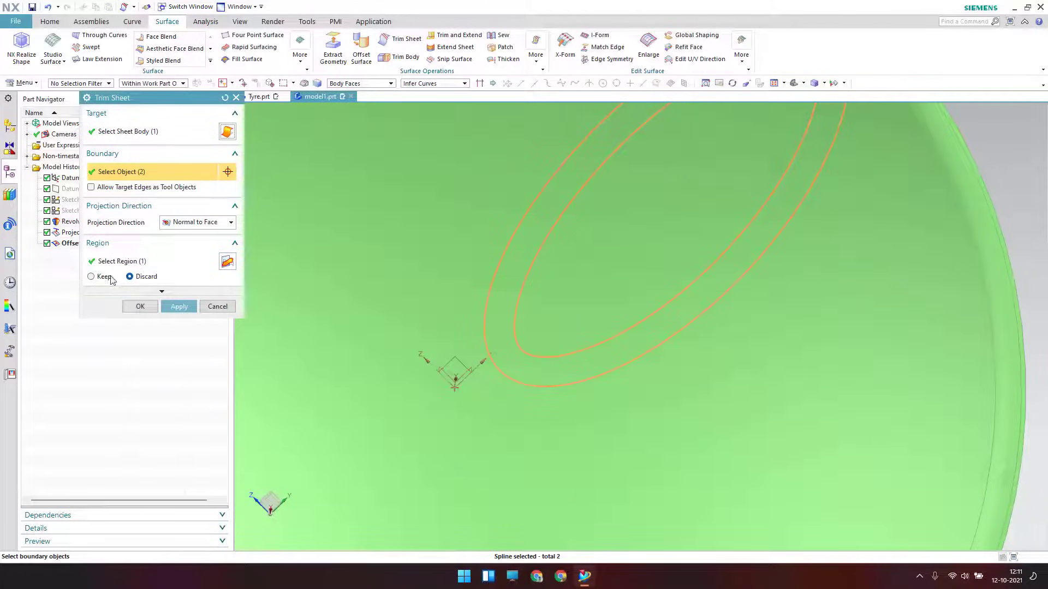
click(140, 307)
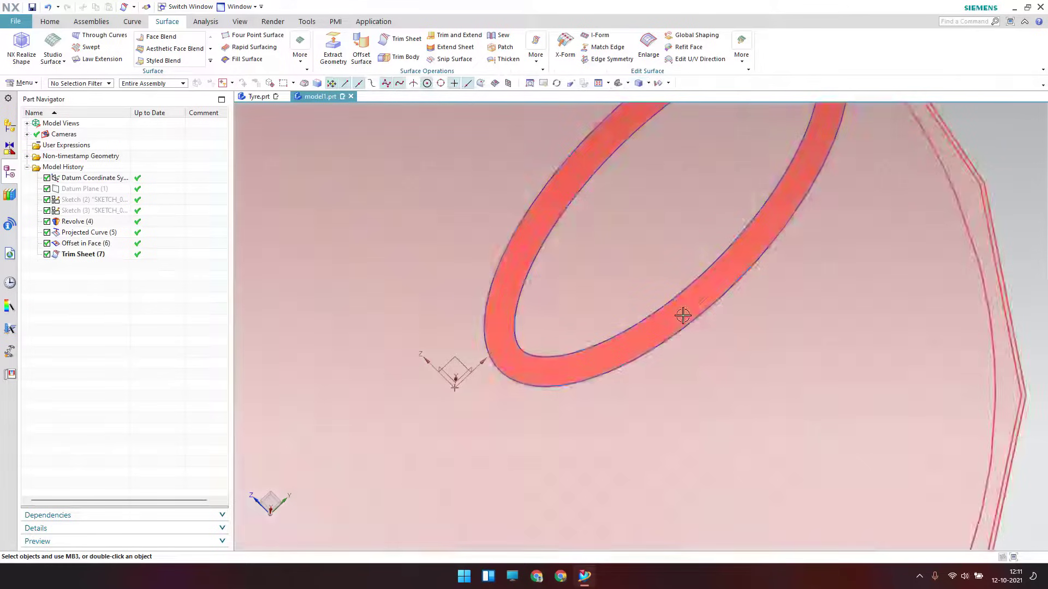
Step: Start an extrusion from the ring's outer and inner curves and pull its end distance to -60 mm
scroll(683, 312, down, 5)
middle_drag(682, 312, 653, 350)
click(51, 23)
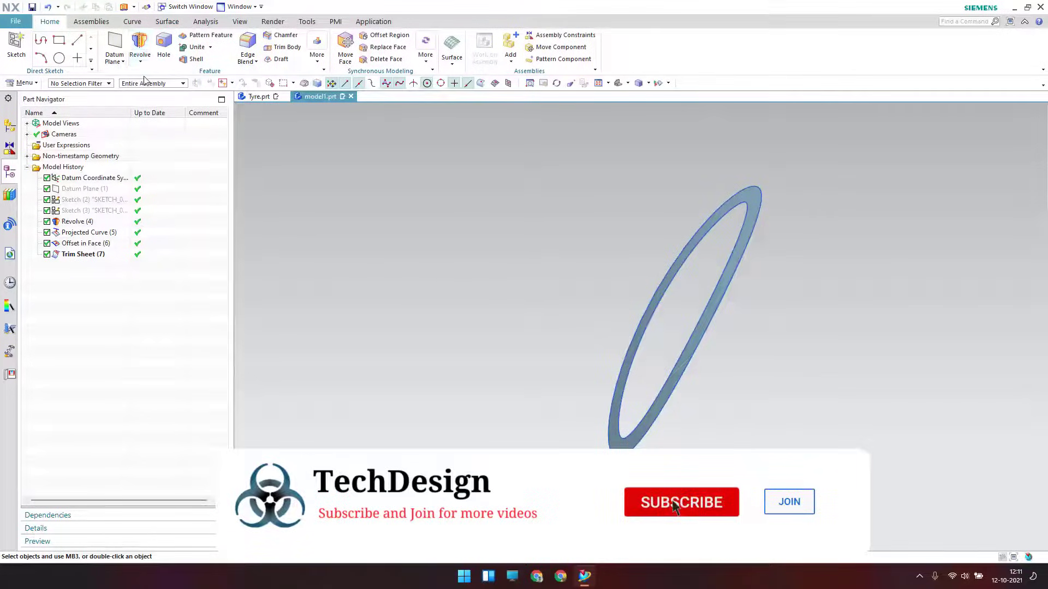
key(x)
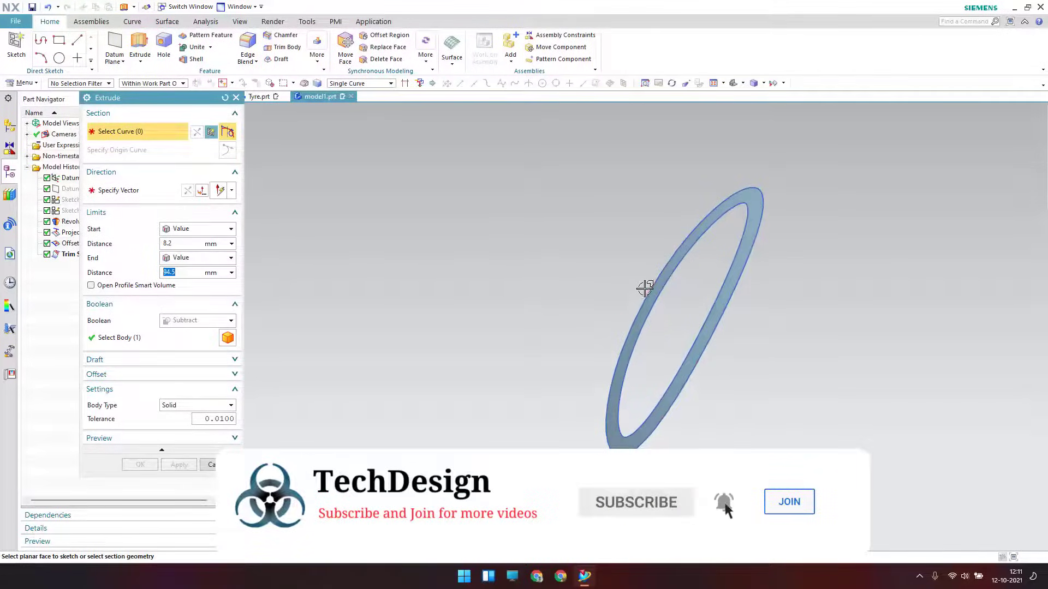
click(647, 289)
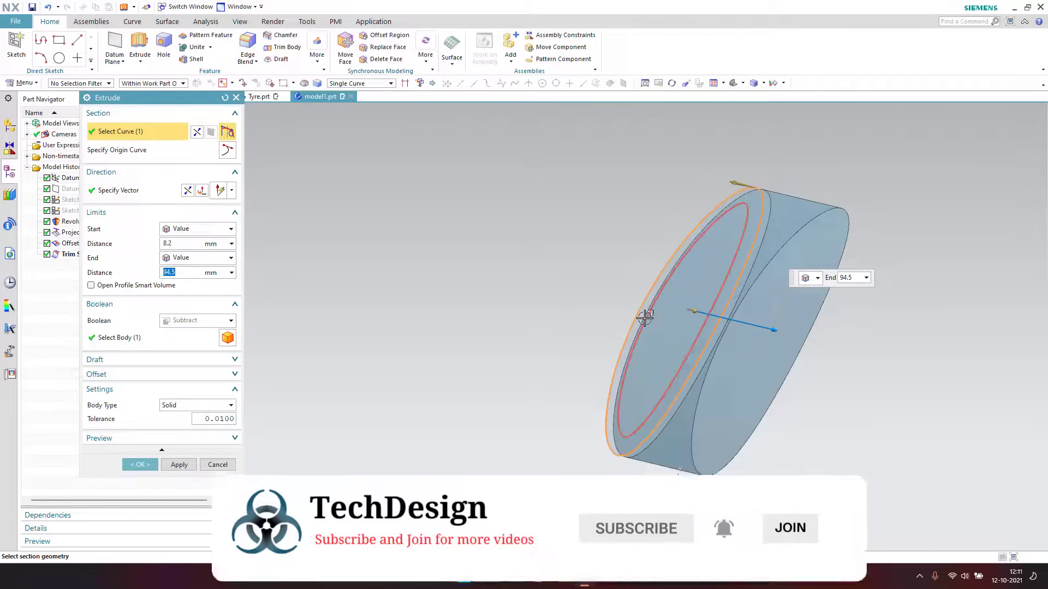
click(599, 385)
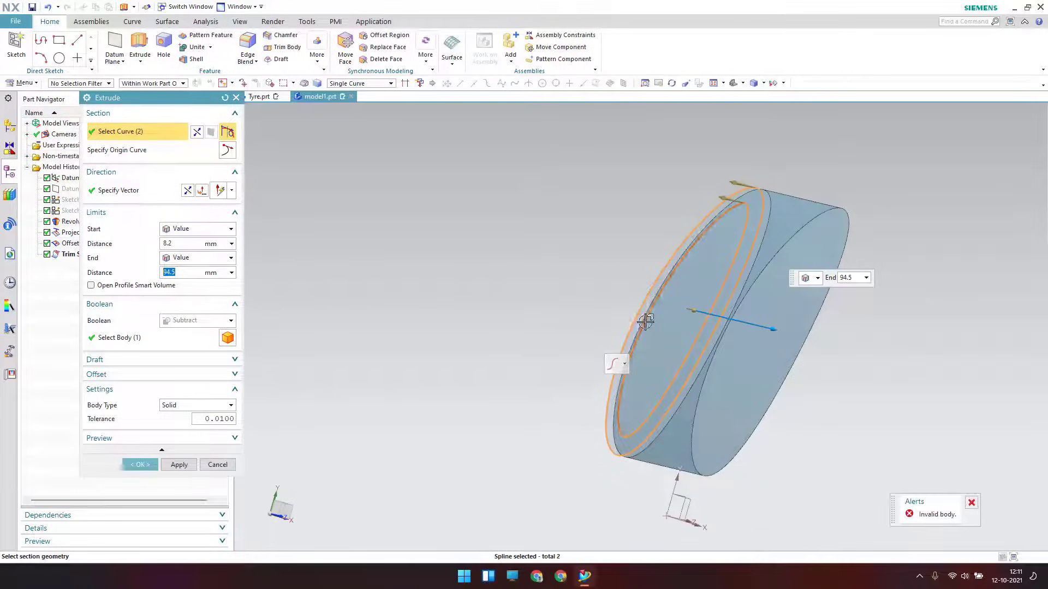
drag(731, 335, 613, 326)
middle_drag(613, 334, 556, 354)
Step: Set the ring extrusion's direction along the datum coordinate system's X axis
click(131, 191)
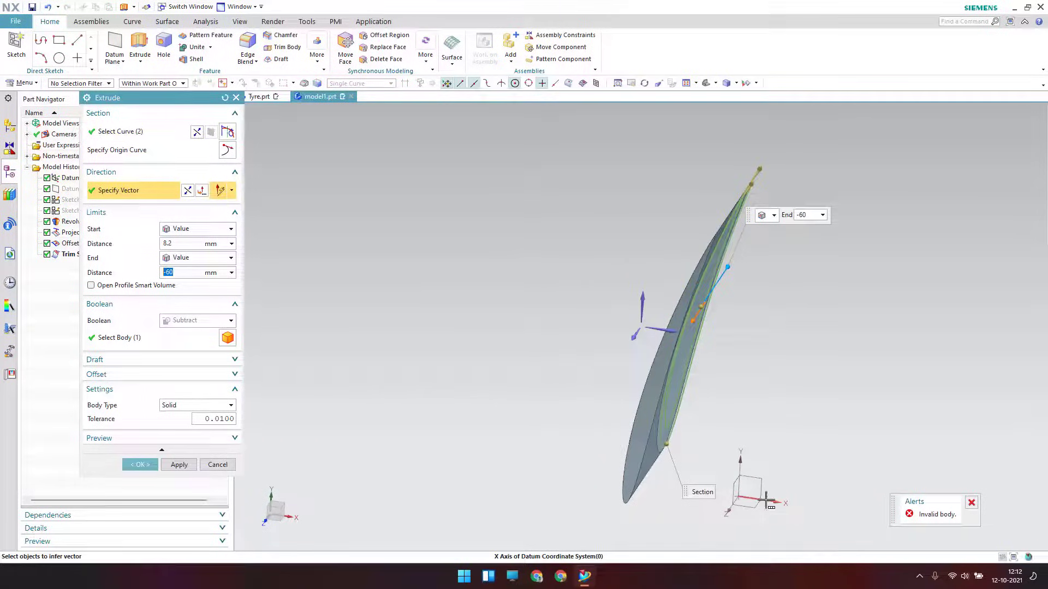
click(766, 500)
click(803, 494)
middle_drag(684, 376, 542, 332)
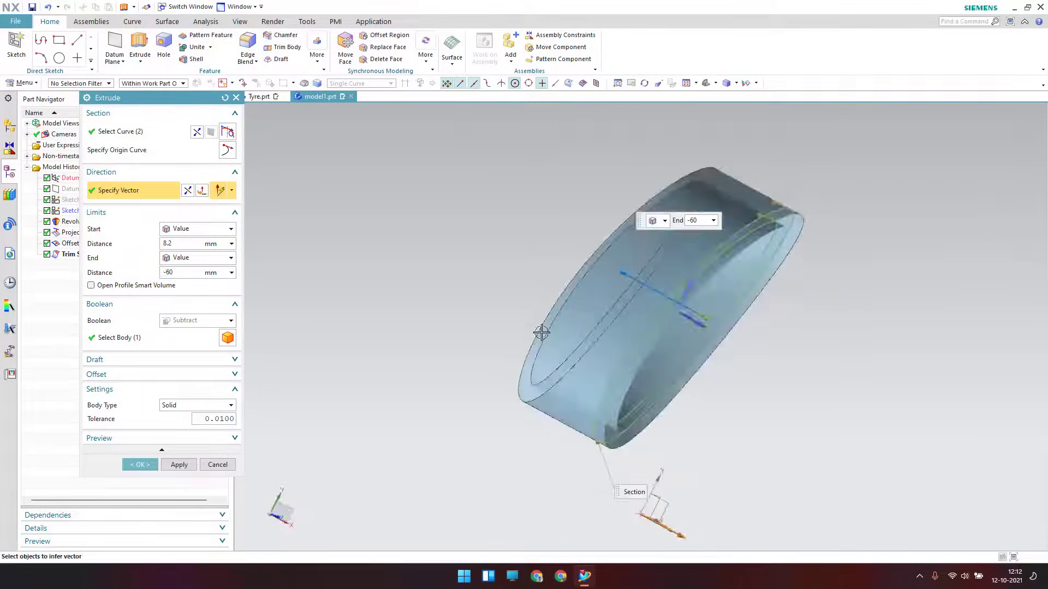
Step: Set the ring extrusion's start distance to 0 mm and its end distance to -25 mm
drag(92, 263, 30, 273)
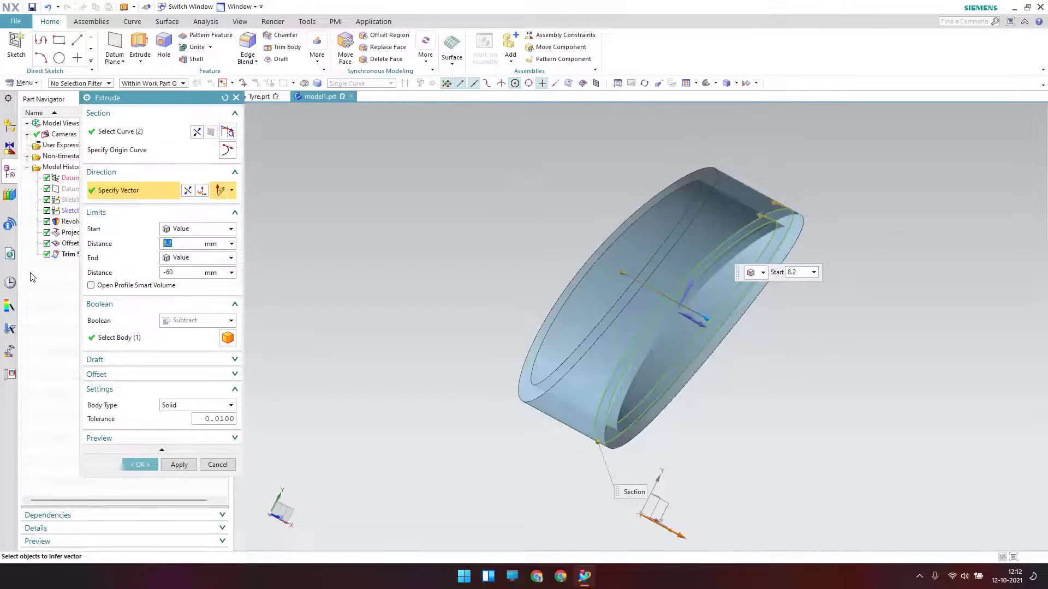
click(190, 273)
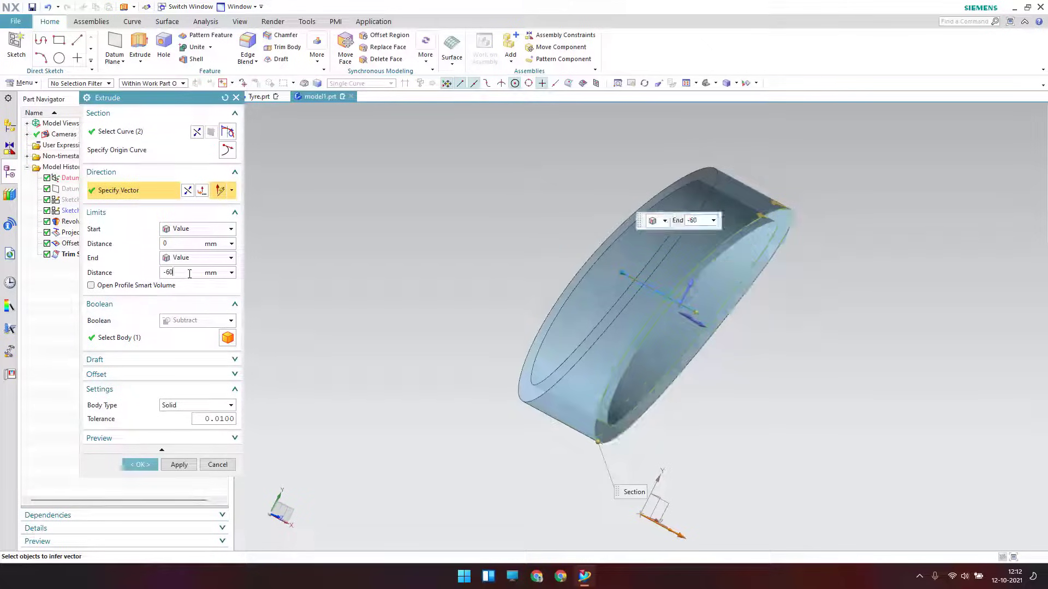
key(F8)
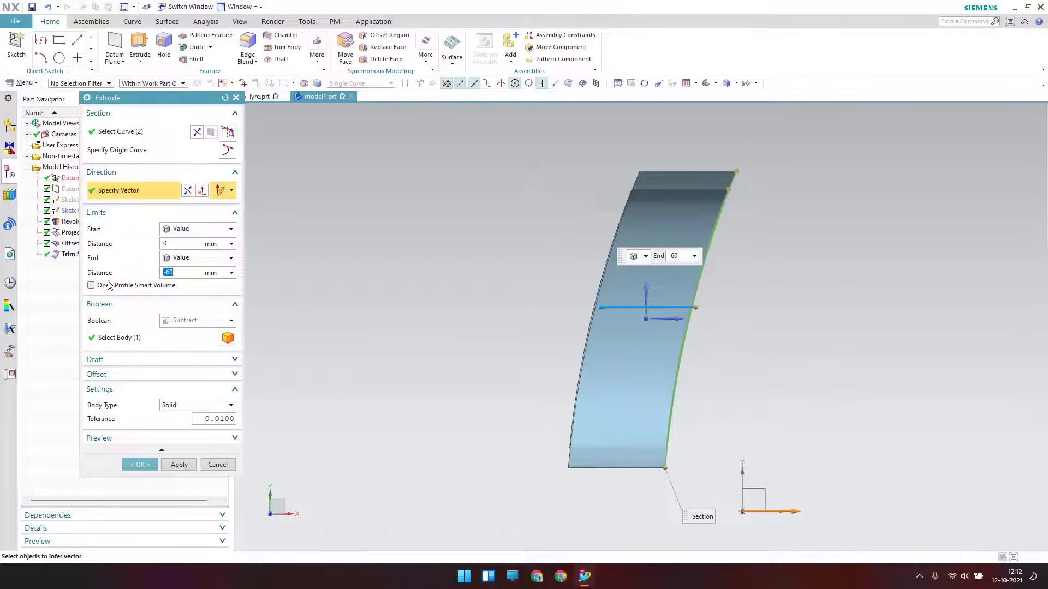
key(Return)
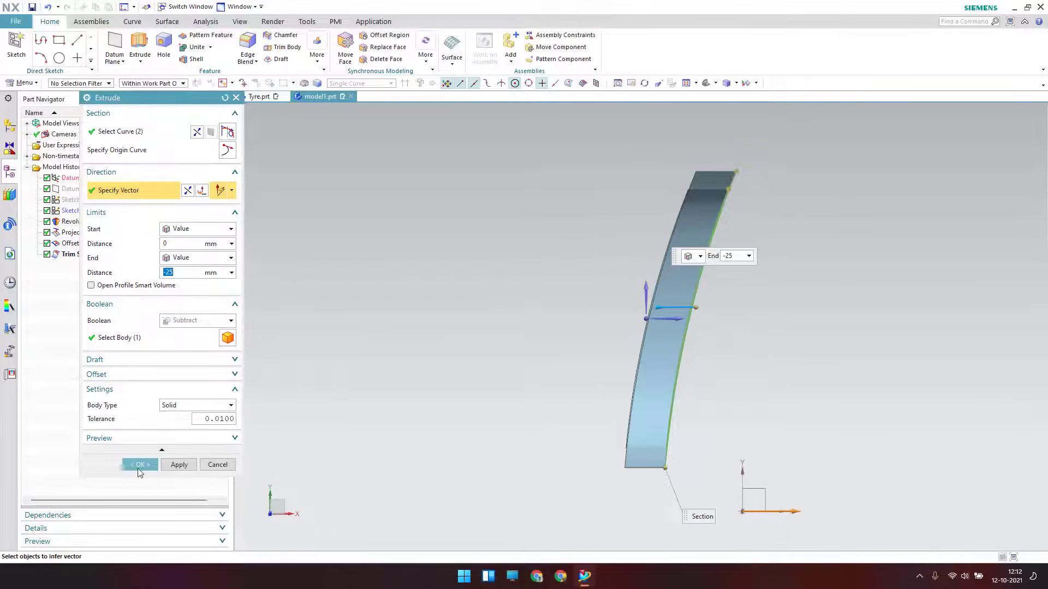
Step: Change the ring extrusion's body type to Sheet and its Boolean to None, and finish the extrusion
click(183, 406)
click(180, 417)
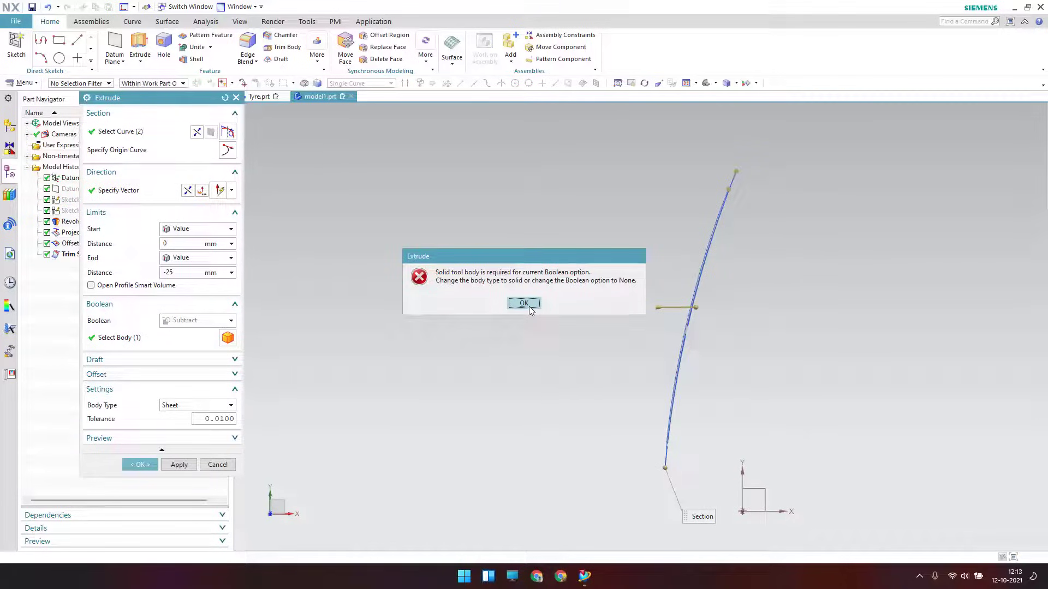
click(524, 303)
middle_drag(531, 337, 491, 349)
click(196, 320)
click(193, 334)
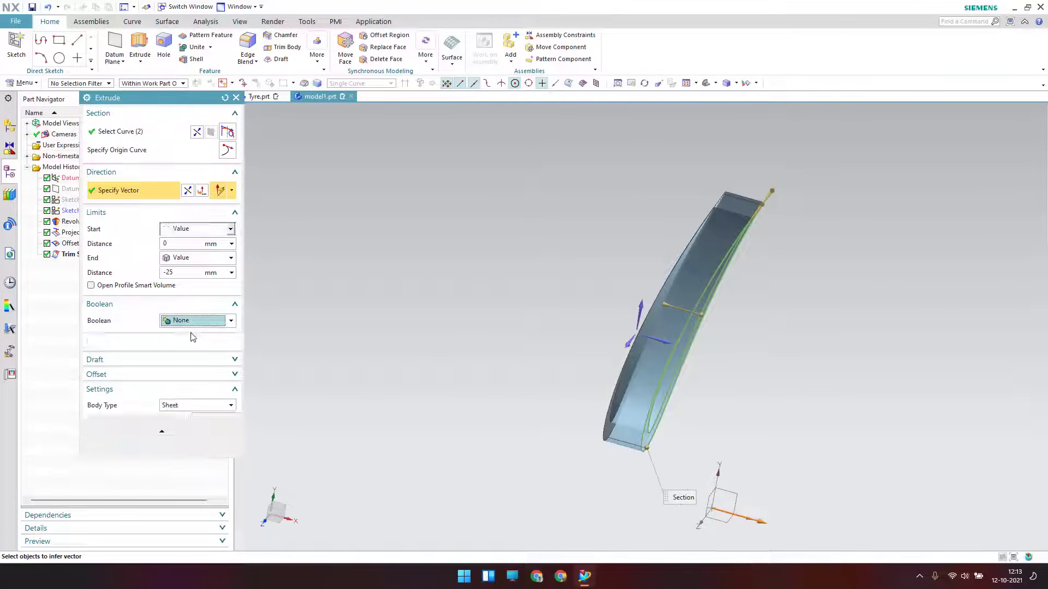
click(155, 440)
middle_drag(684, 352, 706, 363)
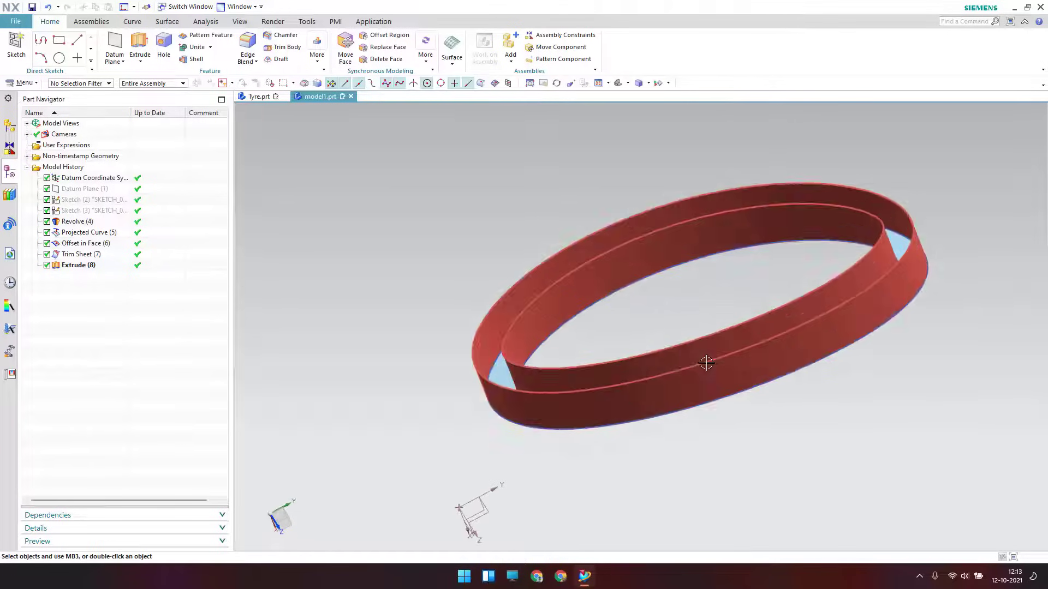
Step: Start a Pattern Geometry operation with the trimmed ring sheet between the extruded walls as the object to copy
scroll(706, 363, up, 2)
scroll(711, 355, down, 3)
middle_drag(700, 355, 700, 369)
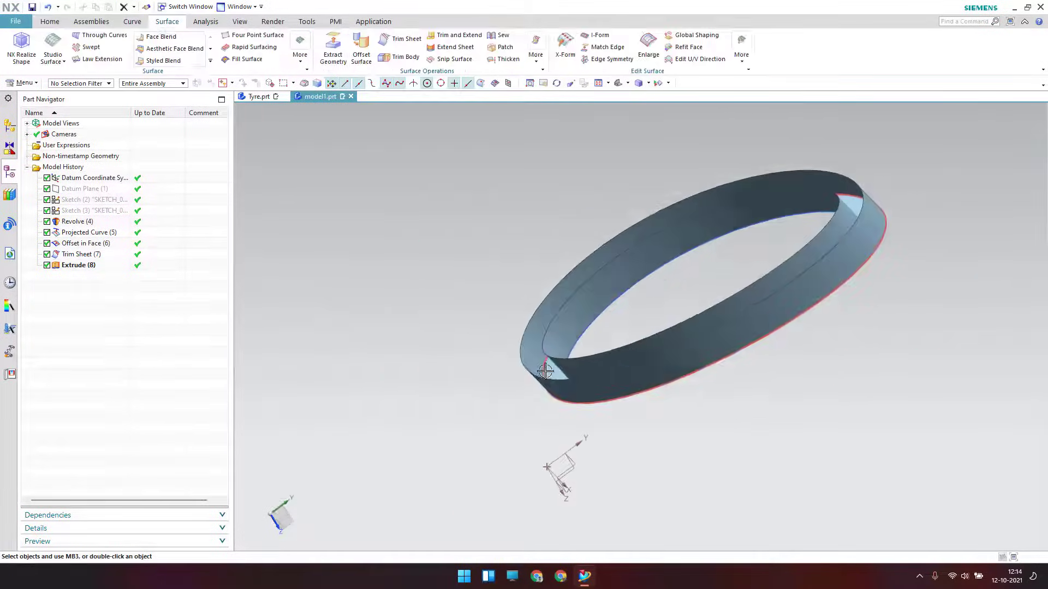
scroll(554, 368, down, 3)
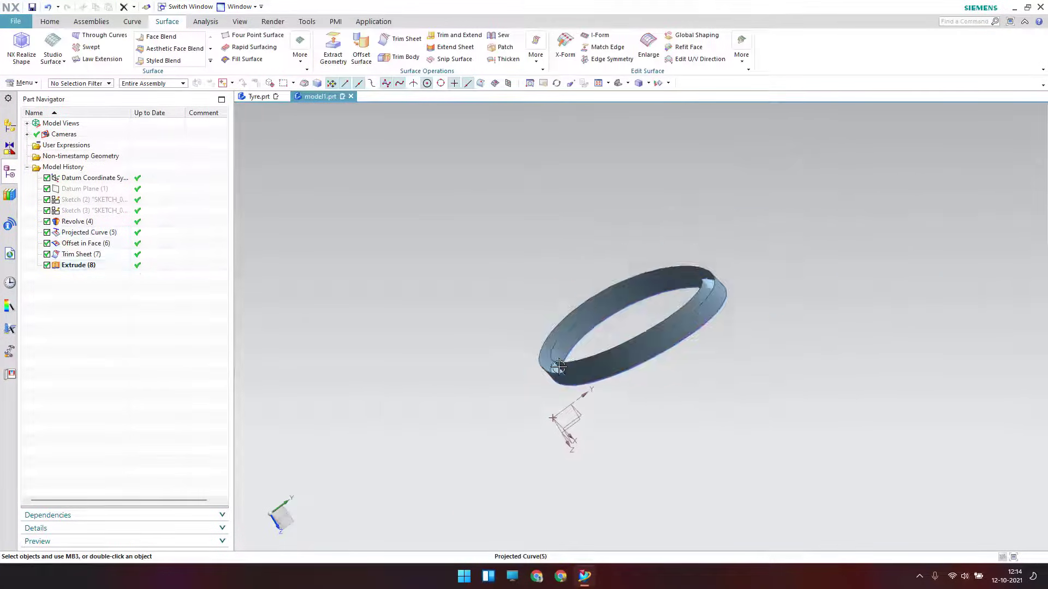
scroll(558, 366, up, 6)
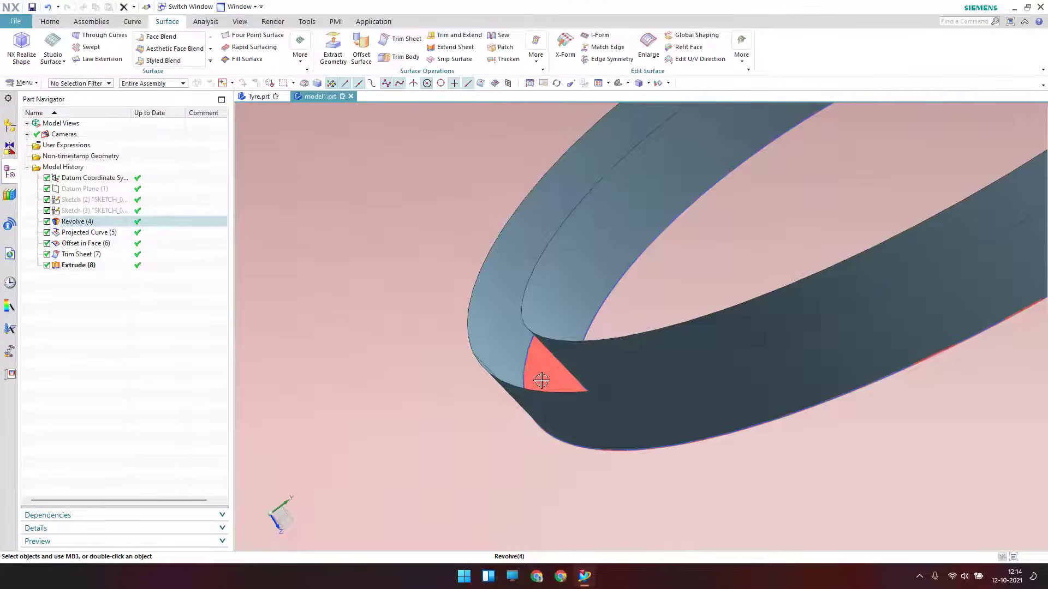
scroll(542, 380, down, 5)
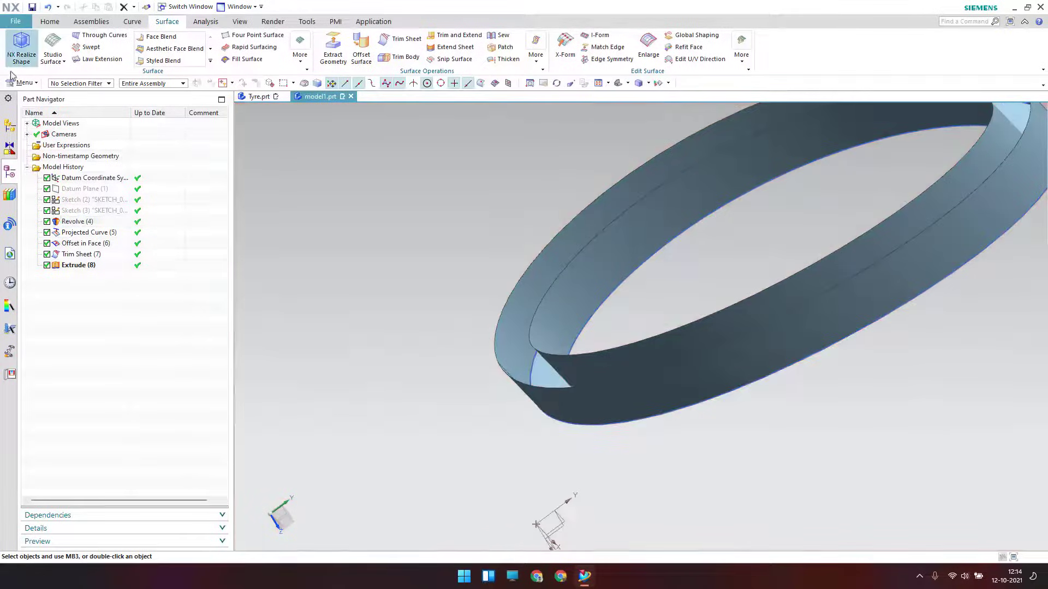
click(23, 84)
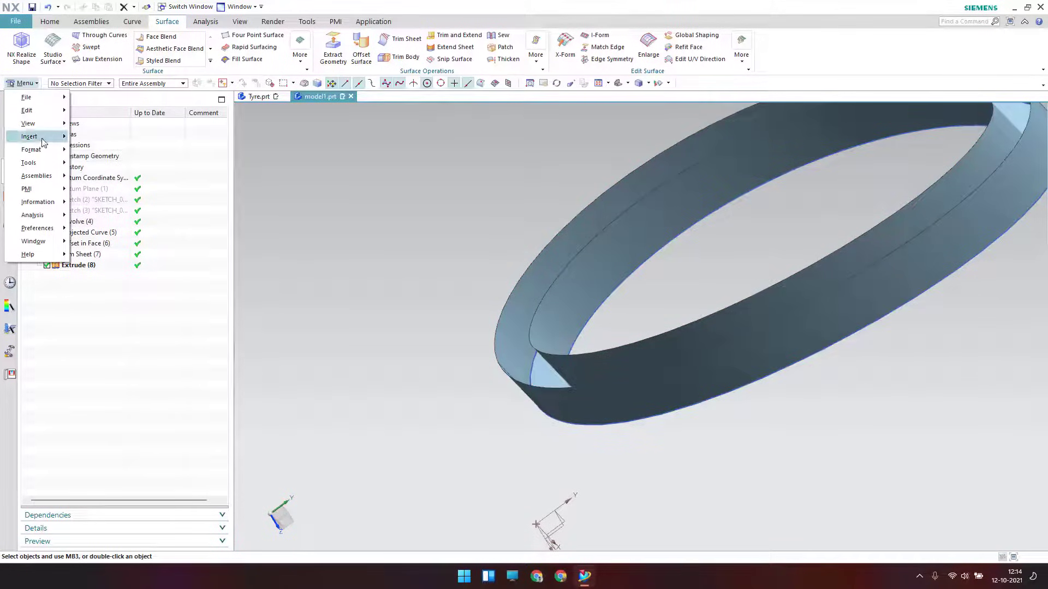
mouse_move(44, 137)
mouse_move(131, 254)
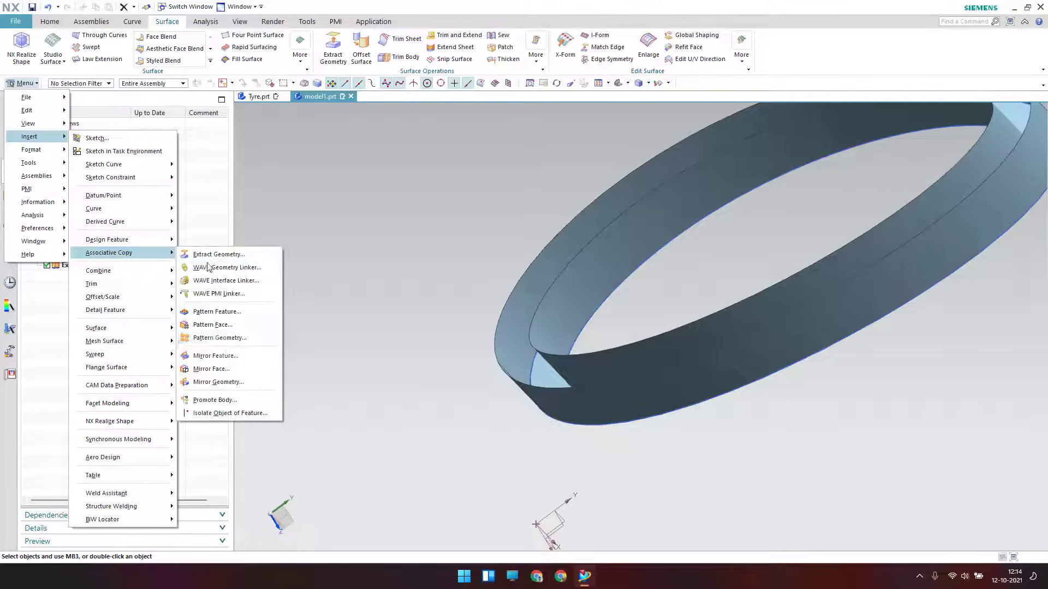
click(226, 338)
click(545, 371)
scroll(510, 390, up, 3)
click(148, 208)
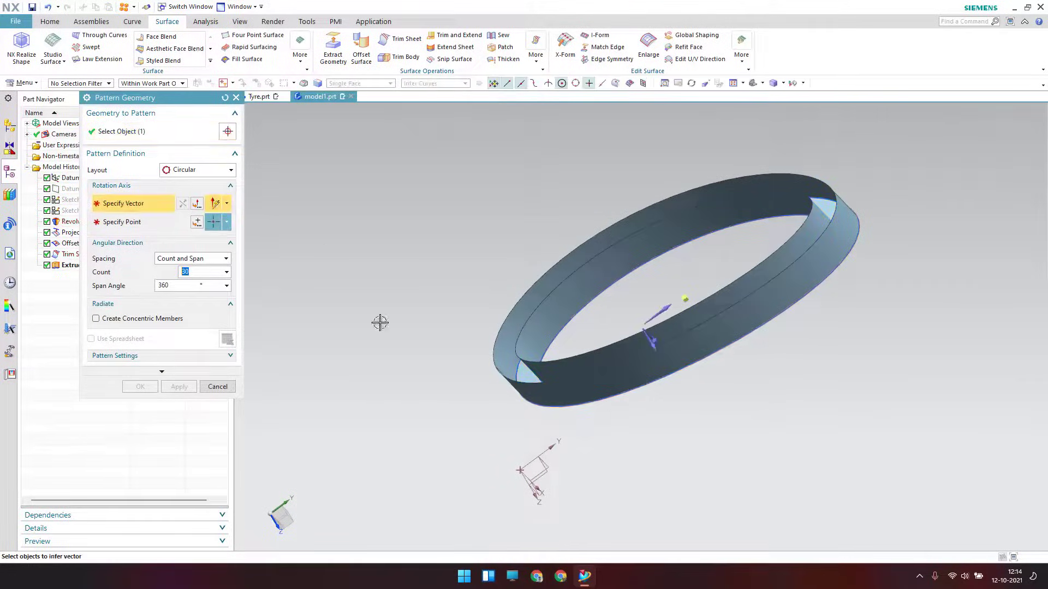
middle_drag(504, 407, 428, 370)
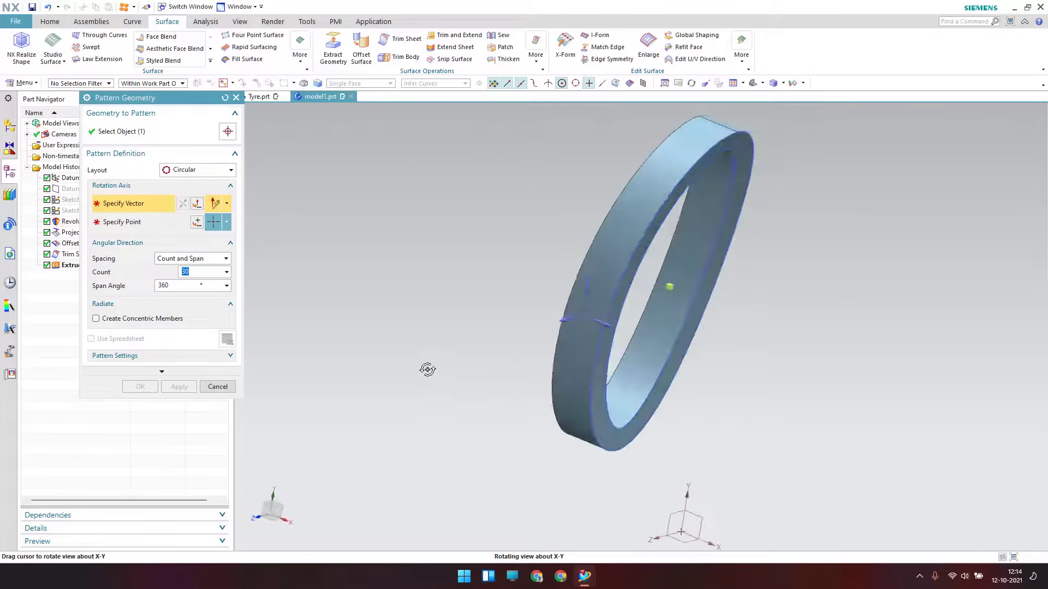
click(609, 321)
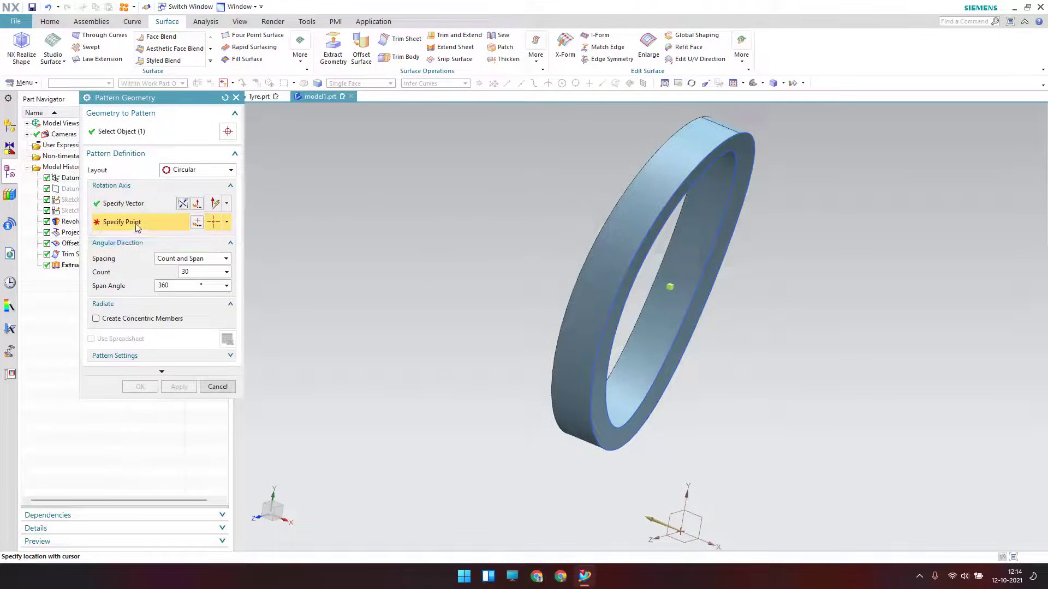
Step: Pattern the ring sheet linearly in the negative X direction with a count of 2 and a pitch distance of 25 mm
click(186, 170)
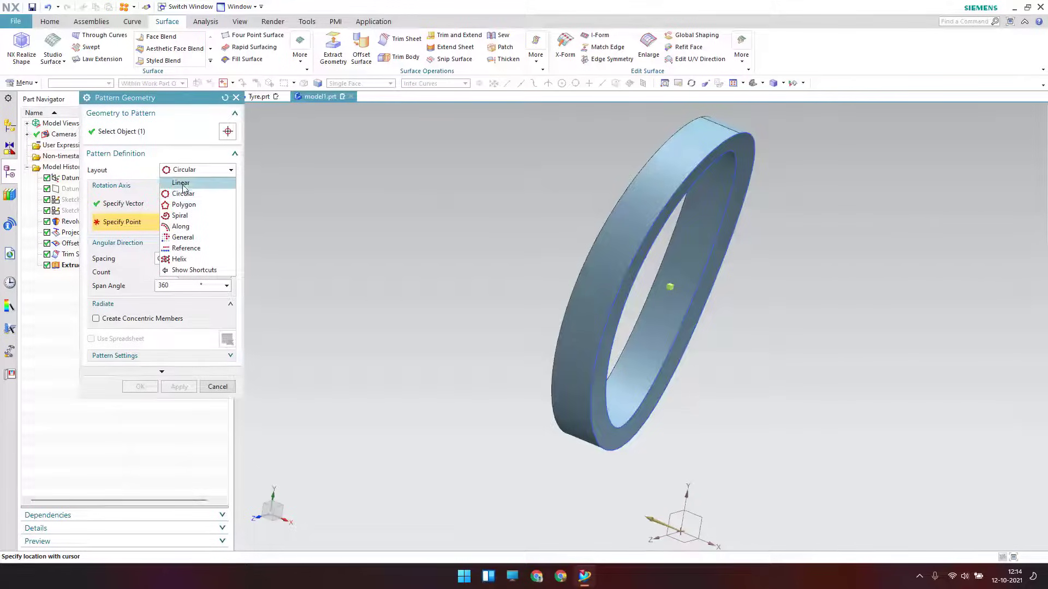
click(186, 182)
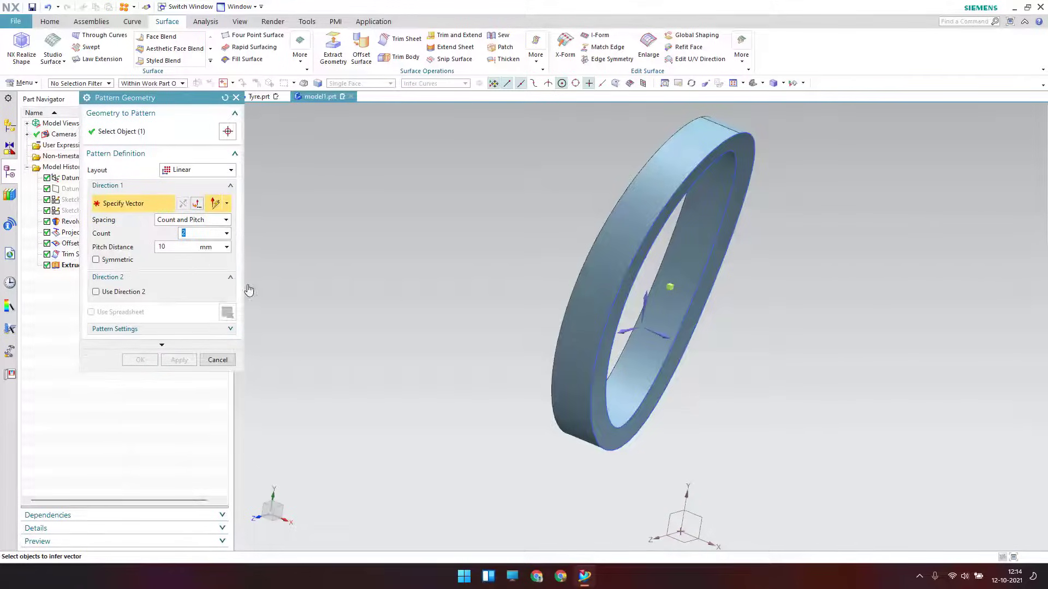
click(707, 543)
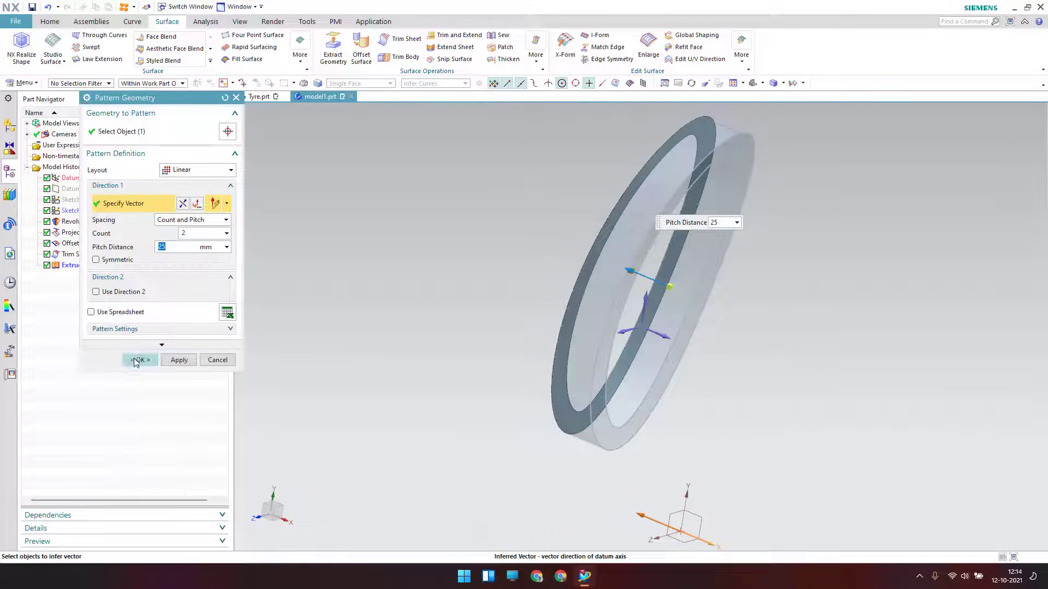
click(140, 360)
Step: Sew the patterned ring sheet with the original ring sheet and both extruded walls into one body
middle_drag(676, 298, 601, 368)
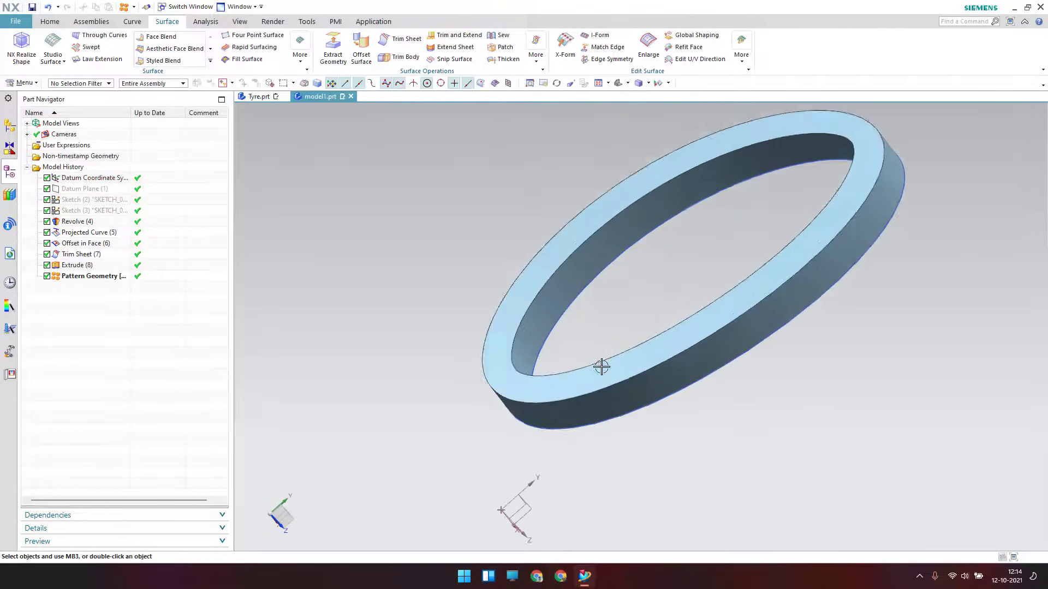
middle_drag(595, 255, 608, 231)
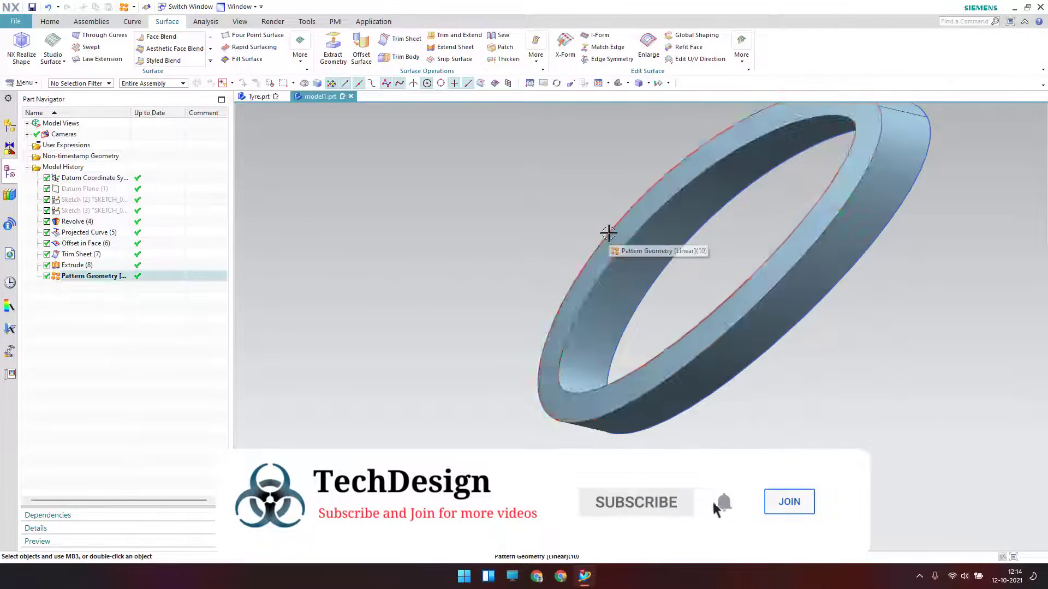
click(499, 35)
click(599, 256)
scroll(550, 278, down, 3)
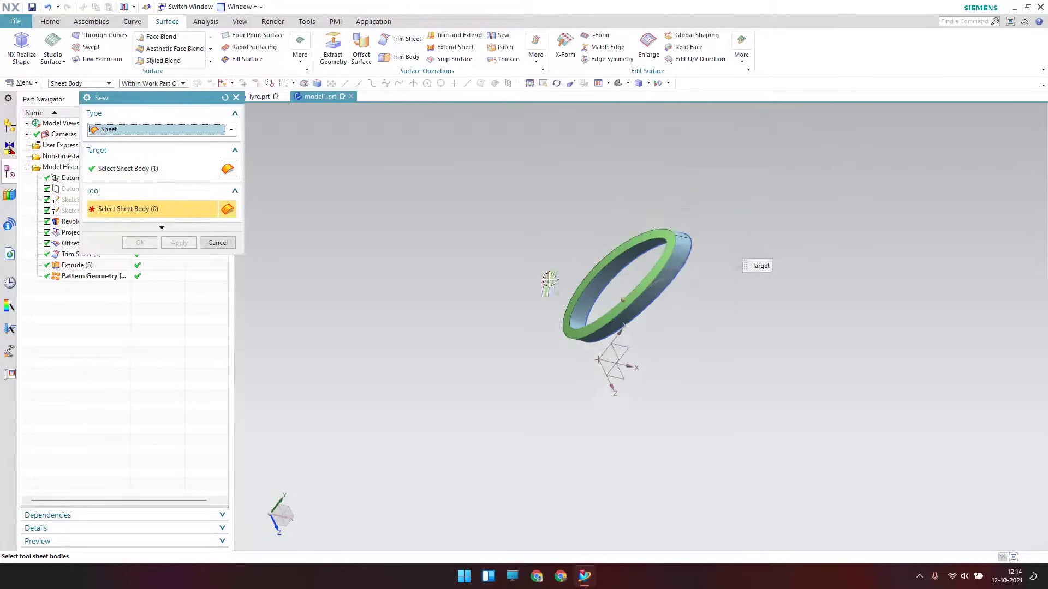
drag(498, 210, 732, 416)
click(142, 243)
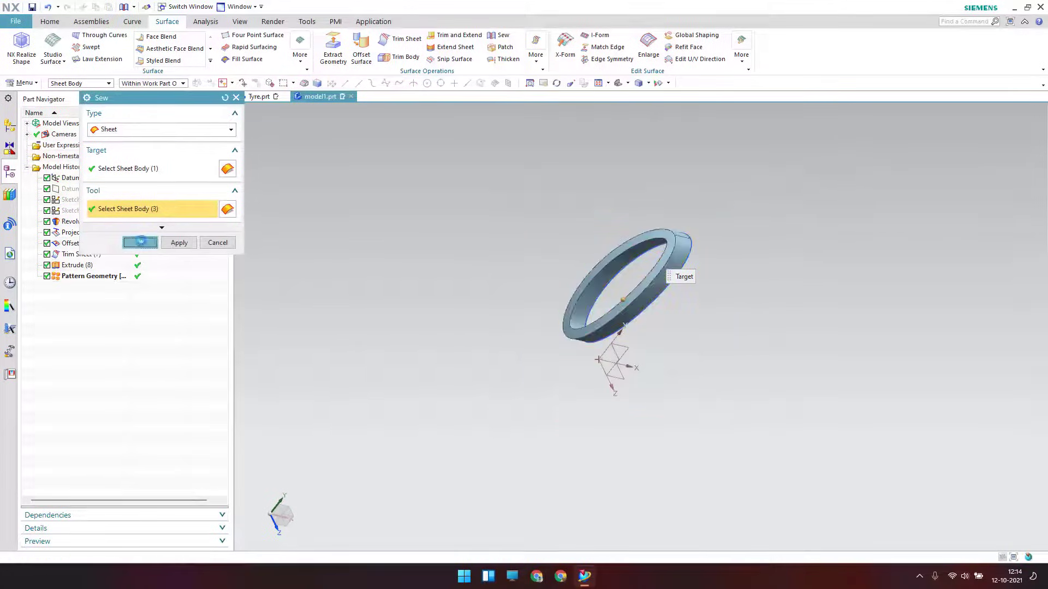
Step: Section the sewn ring with a one-plane view section and examine whether its interior is solid
scroll(495, 286, up, 3)
shift+middle_drag(620, 263, 567, 267)
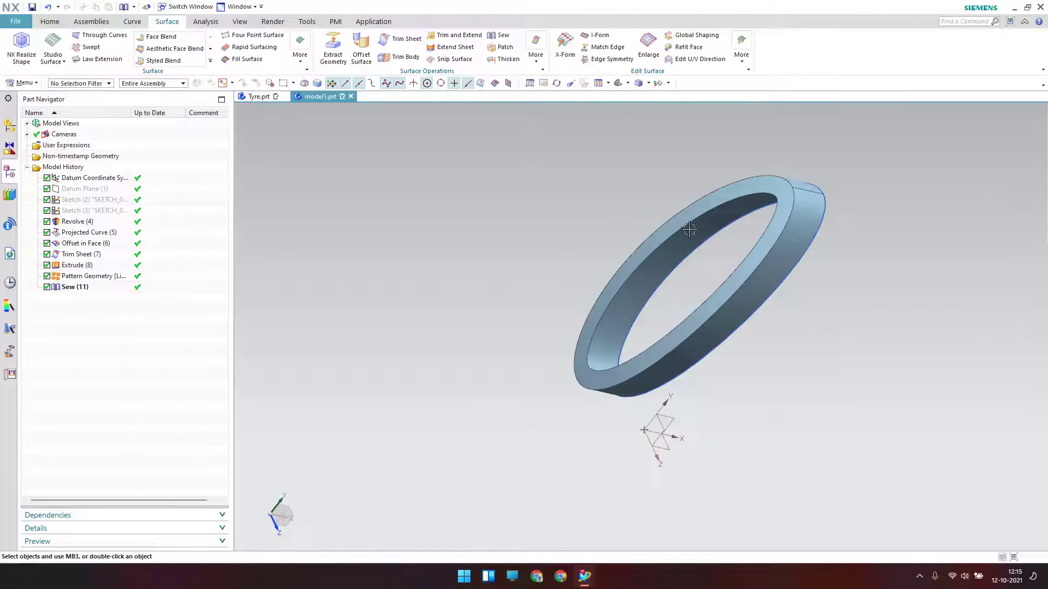
click(240, 21)
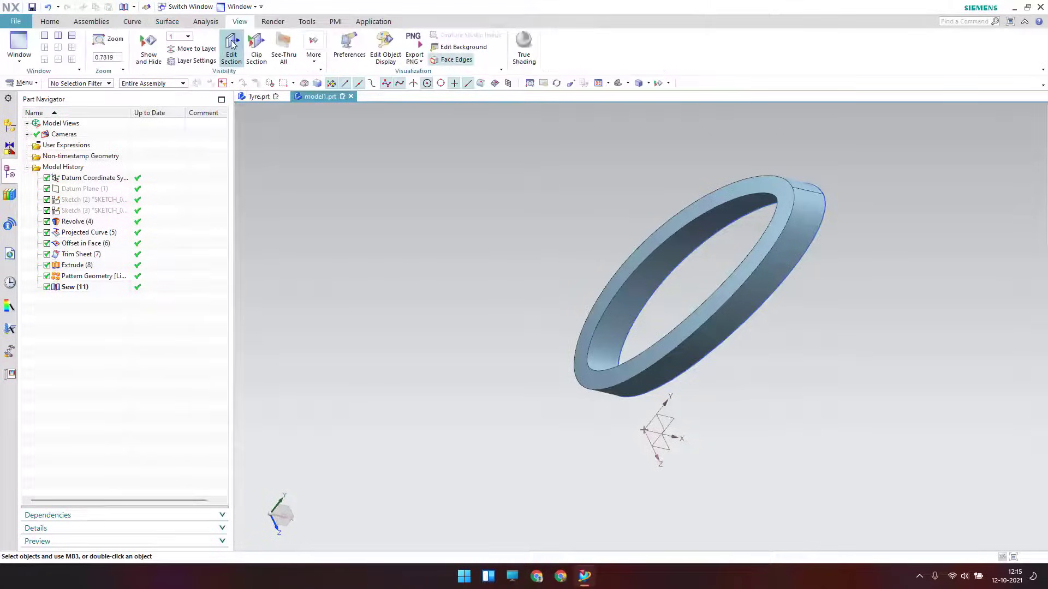
click(257, 45)
click(240, 48)
scroll(767, 196, up, 6)
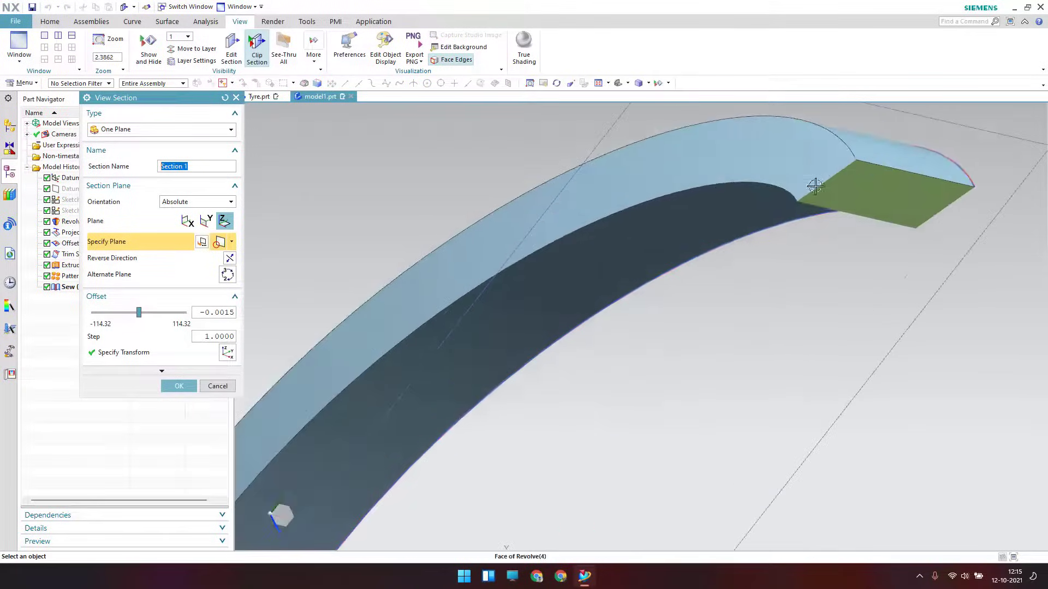
click(217, 385)
scroll(436, 235, down, 6)
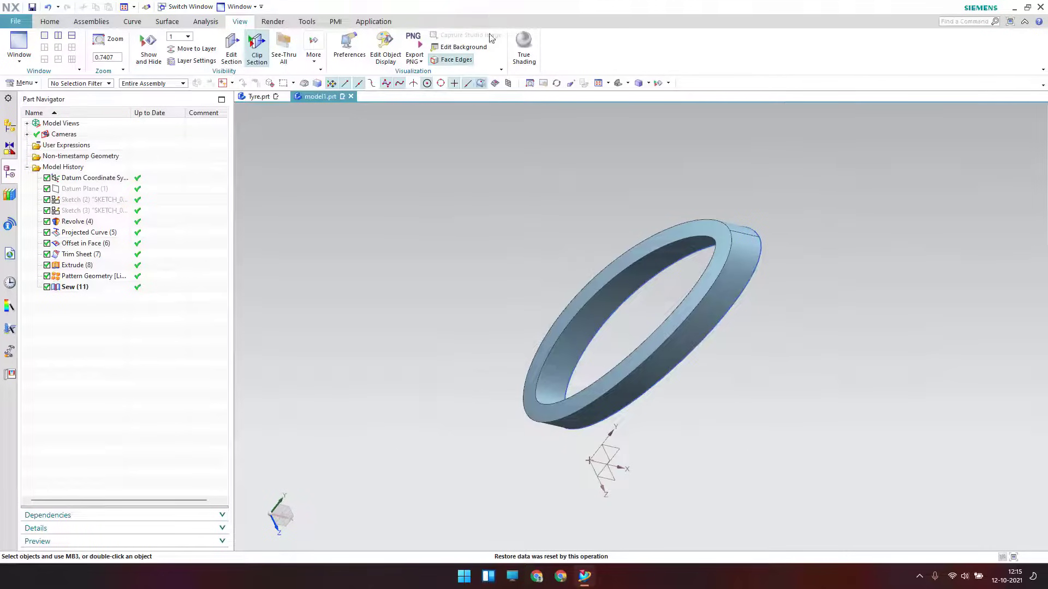
Step: Chamfer the inner edge of the ring's original trimmed face with a symmetric 8 mm distance
click(50, 23)
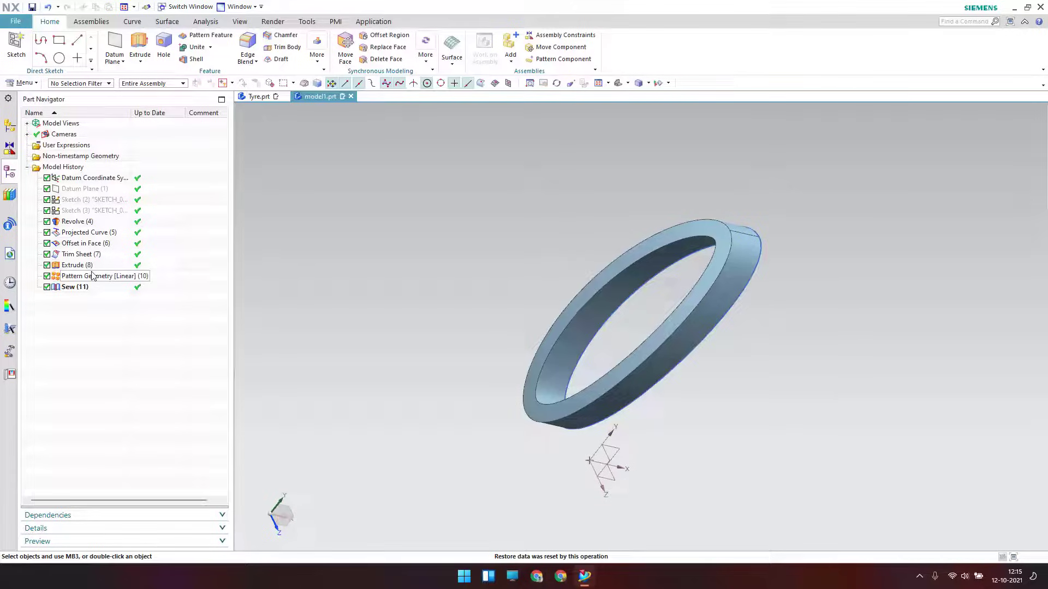
middle_drag(923, 301, 354, 220)
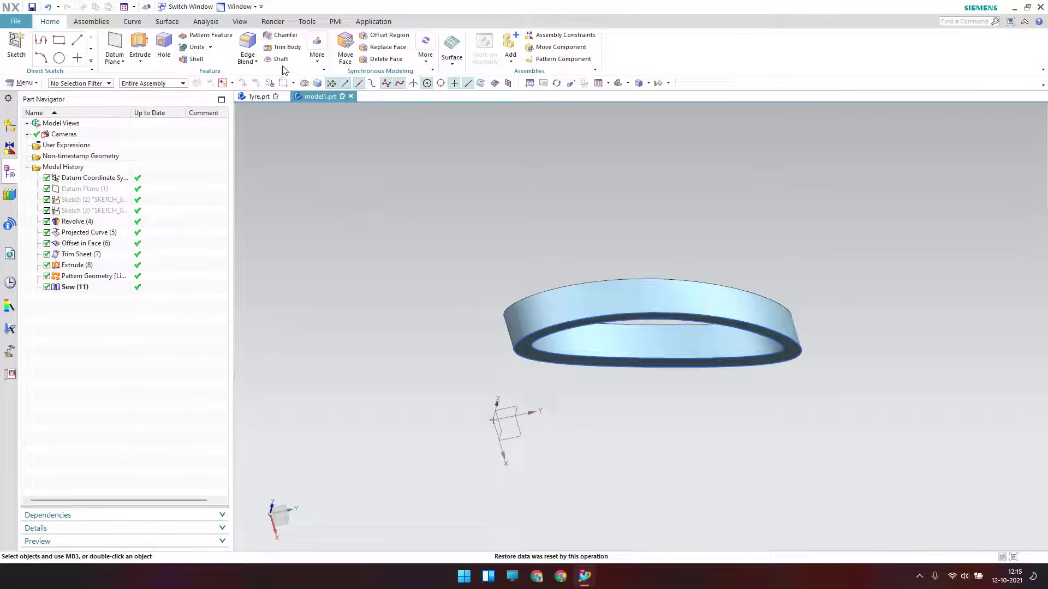
click(318, 54)
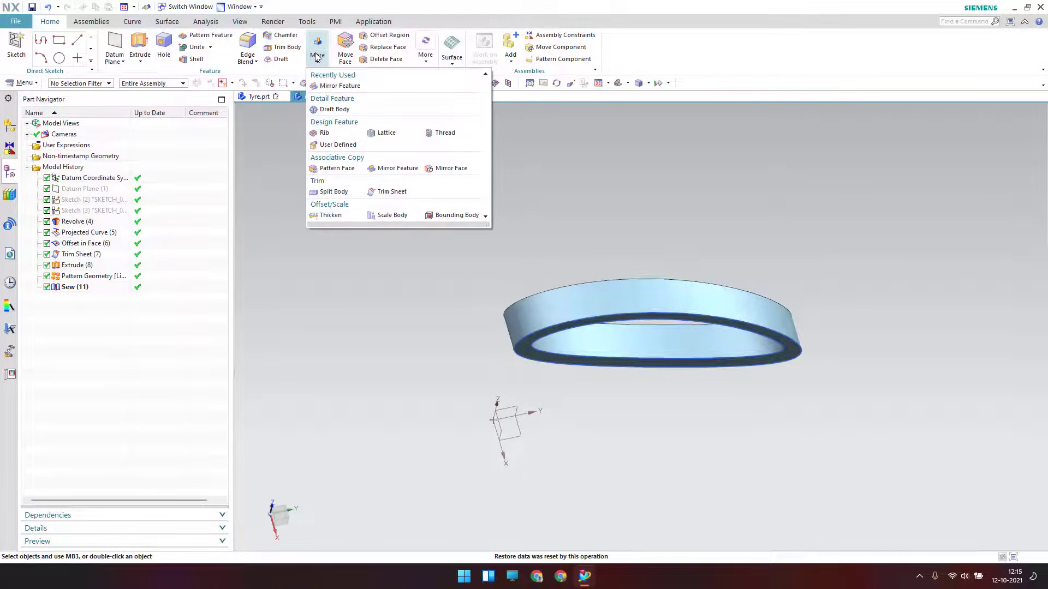
click(282, 35)
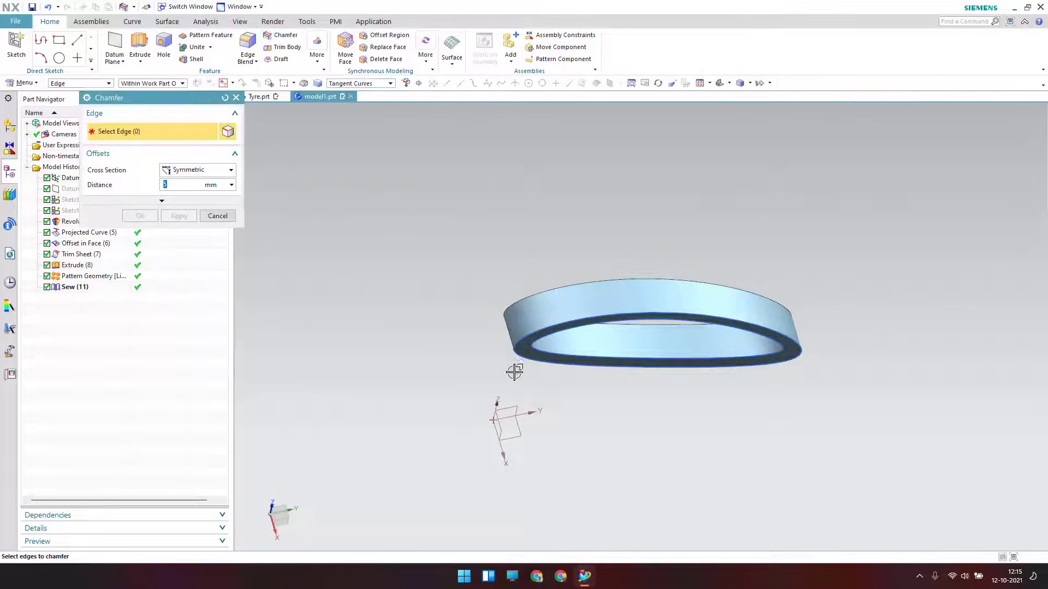
scroll(555, 307, up, 4)
click(559, 294)
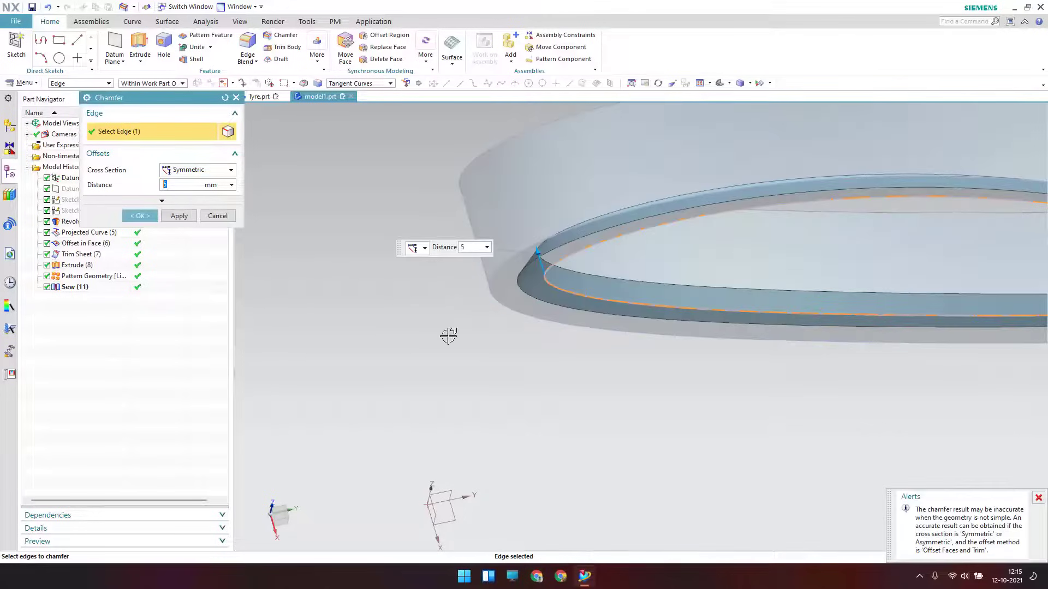
text(8)
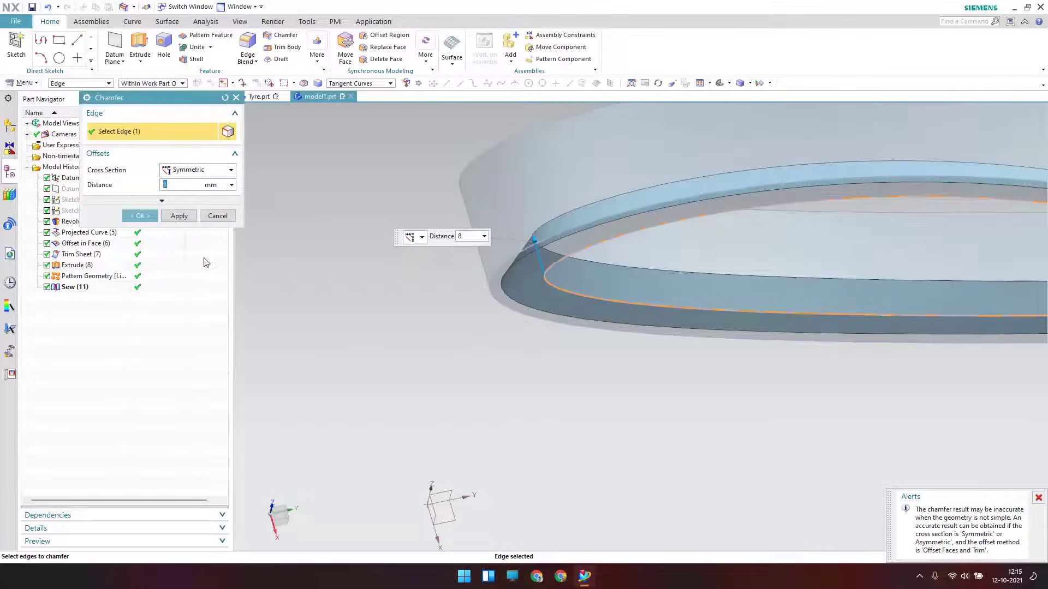
click(179, 216)
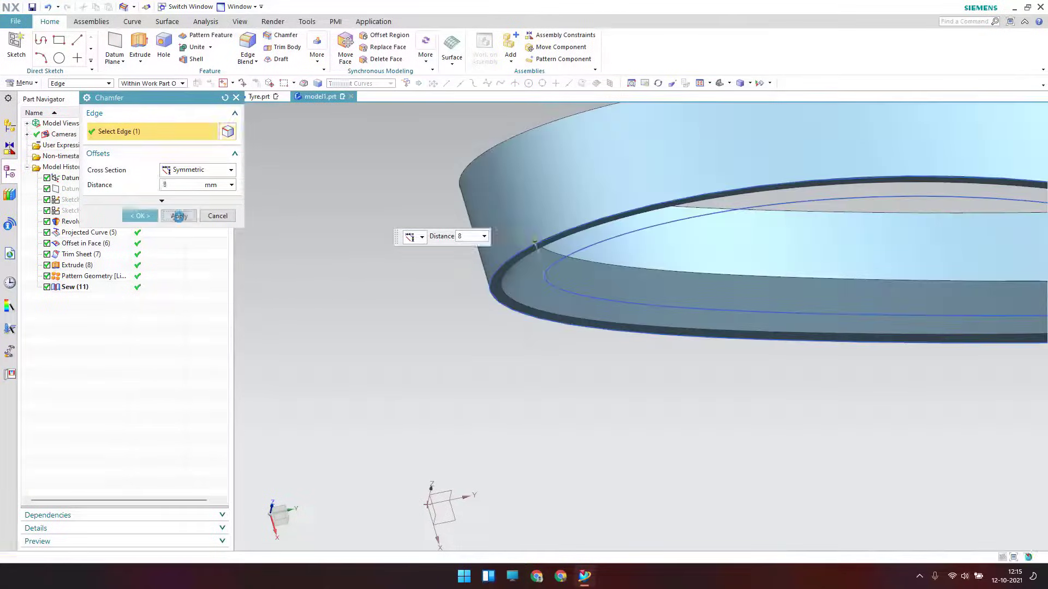
Step: Chamfer both remaining edges of the ring's narrowed original face with a symmetric 3 mm distance
click(488, 284)
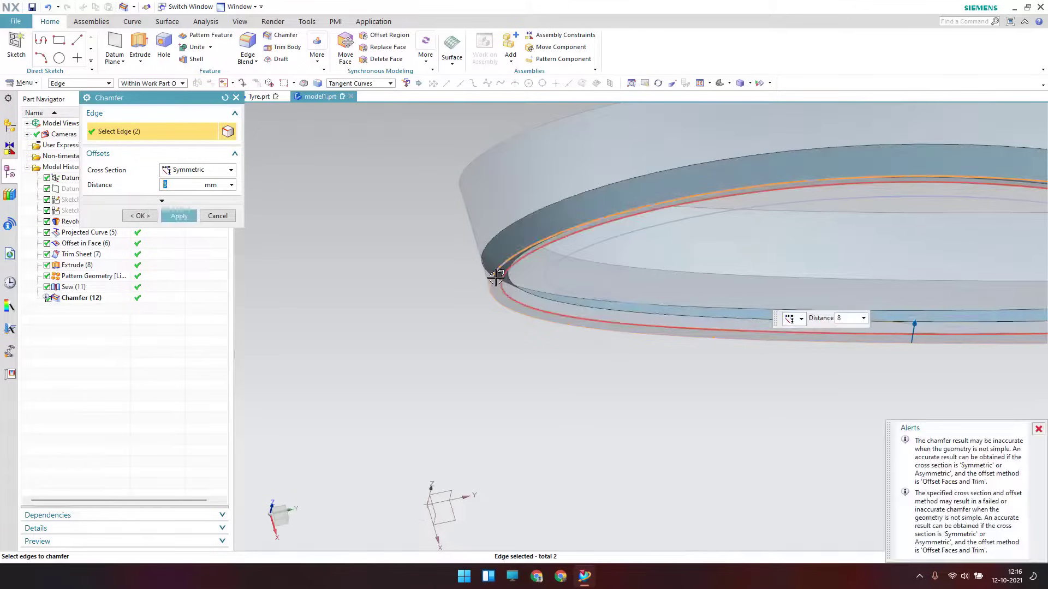
text(3)
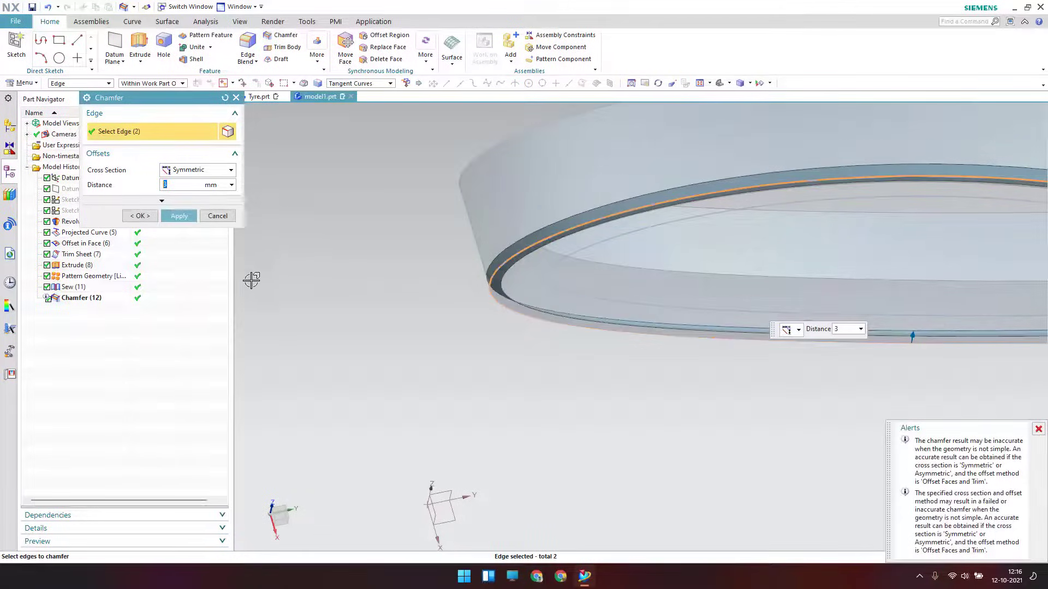
click(140, 215)
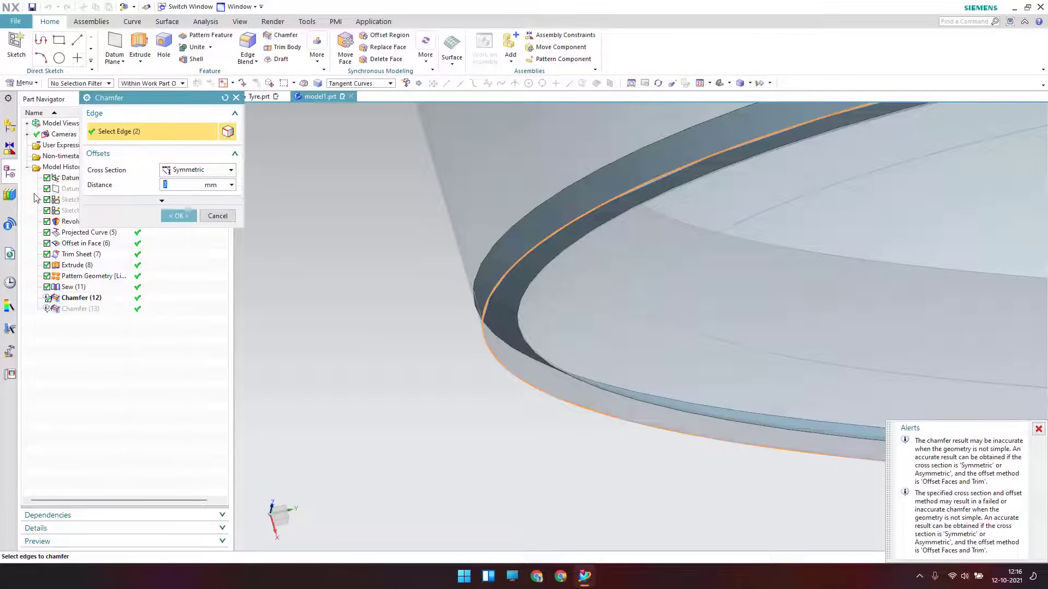
Step: Reduce the symmetric distance of the second, two-edge chamfer to 1.5 mm
text(1.5)
key(Return)
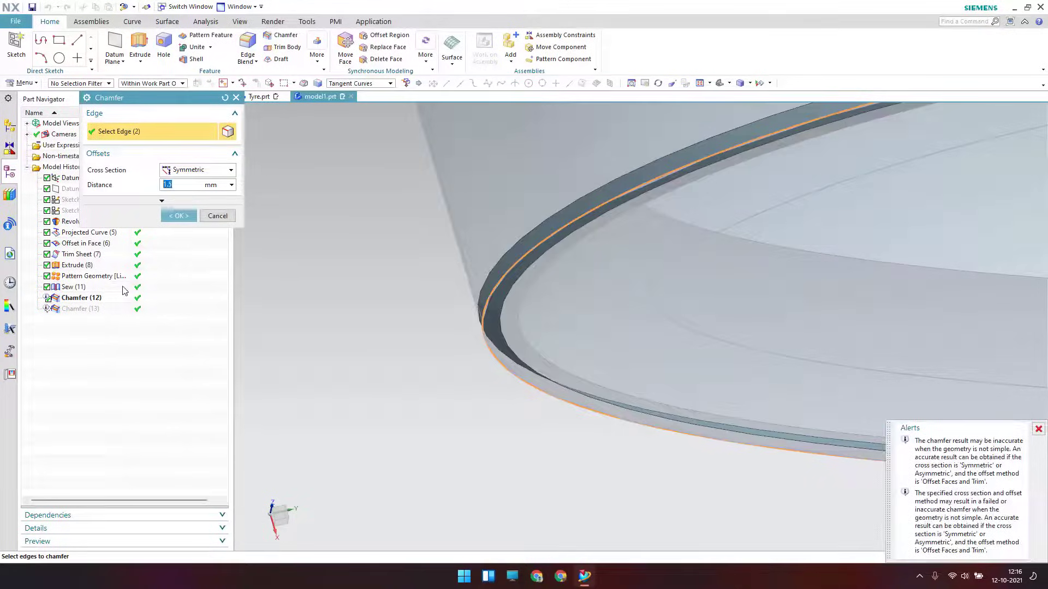
click(179, 216)
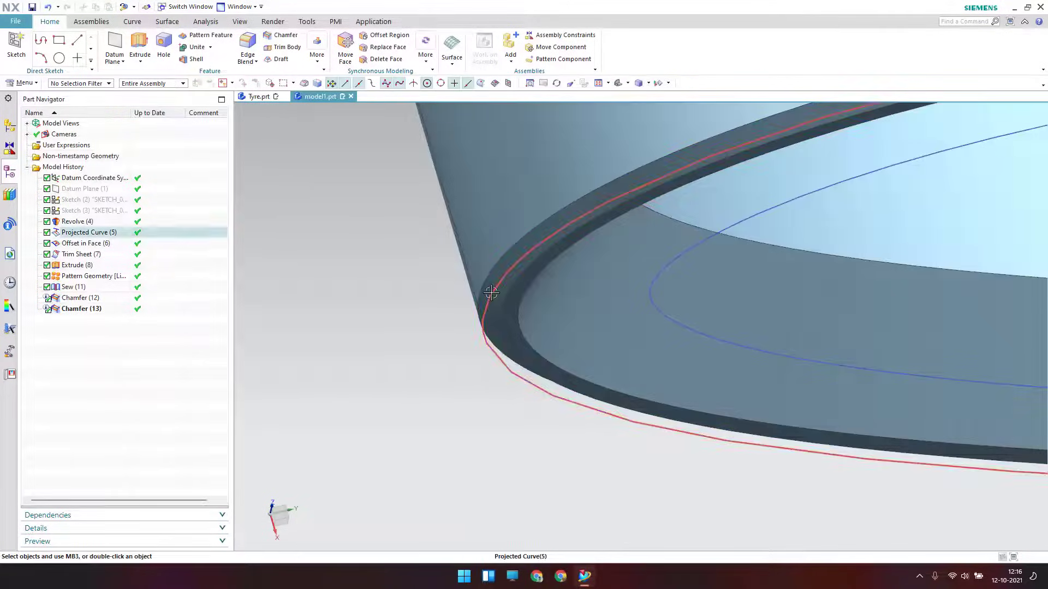
scroll(491, 292, down, 3)
scroll(725, 329, down, 2)
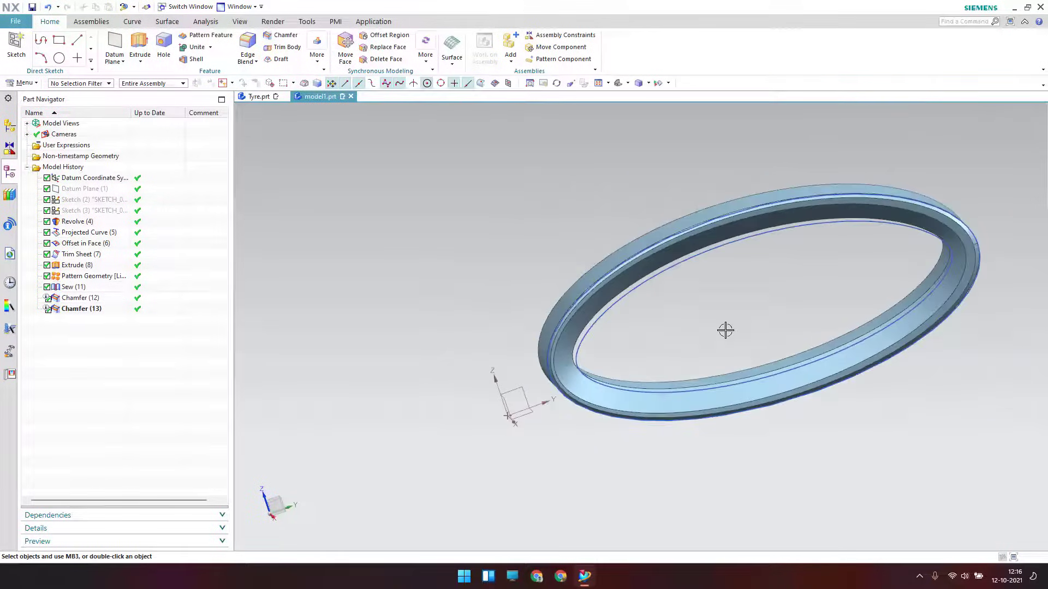
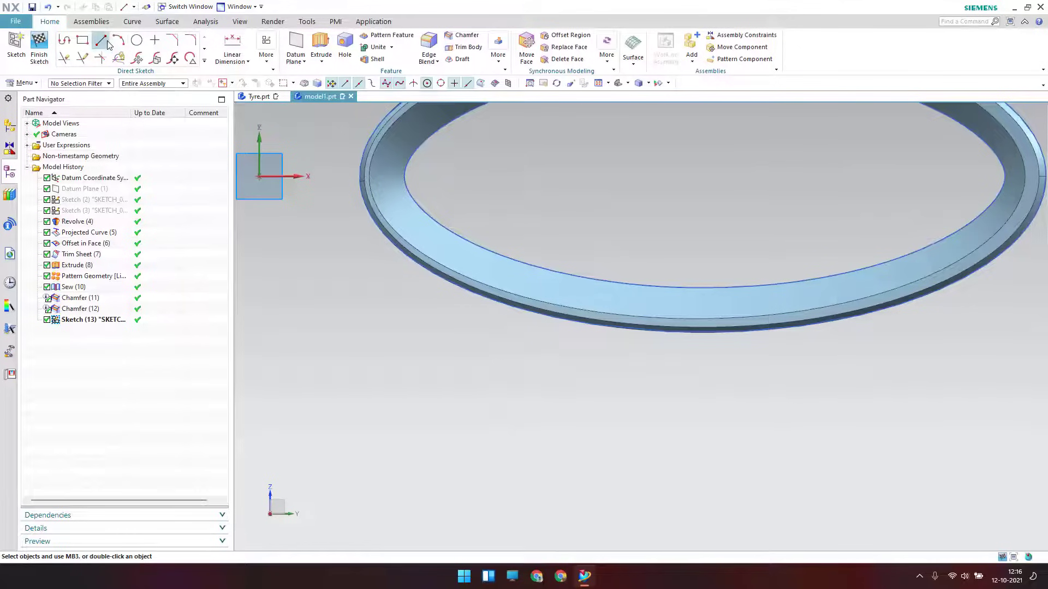
Step: Sketch a slanted line about 31 mm long crossing the lower part of the elliptical ring's face
click(605, 259)
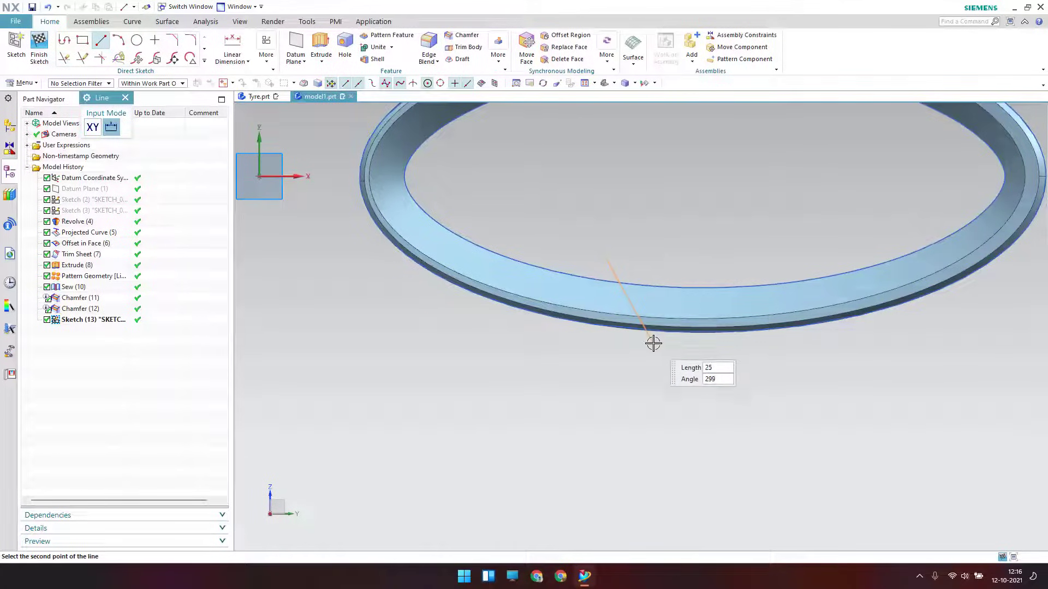
click(683, 349)
key(Escape)
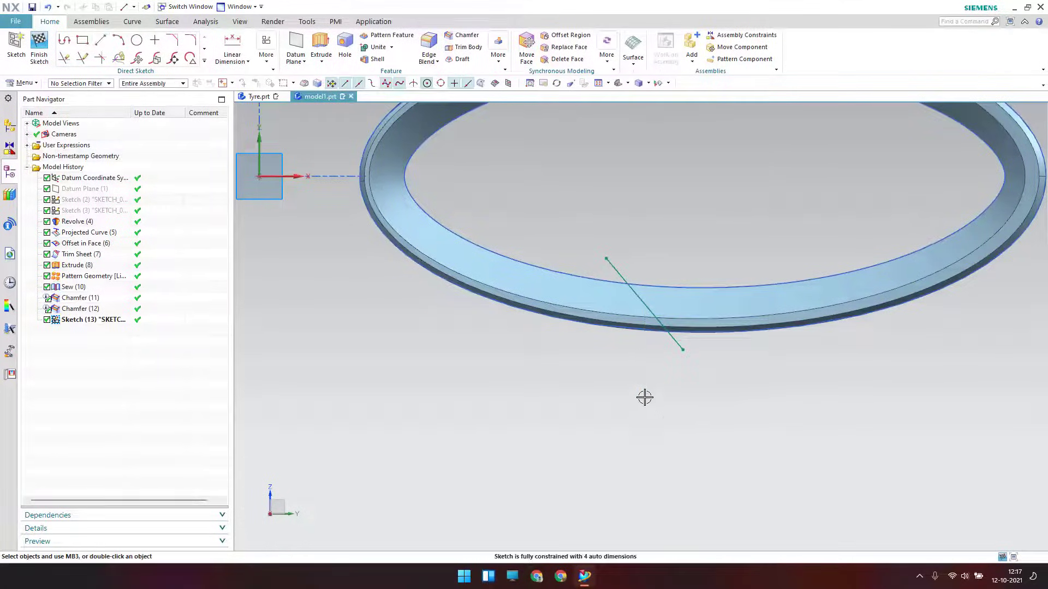
Step: Dimension the horizontal distance from the vertical sketch axis to the line's upper endpoint as 102.2 mm
click(232, 46)
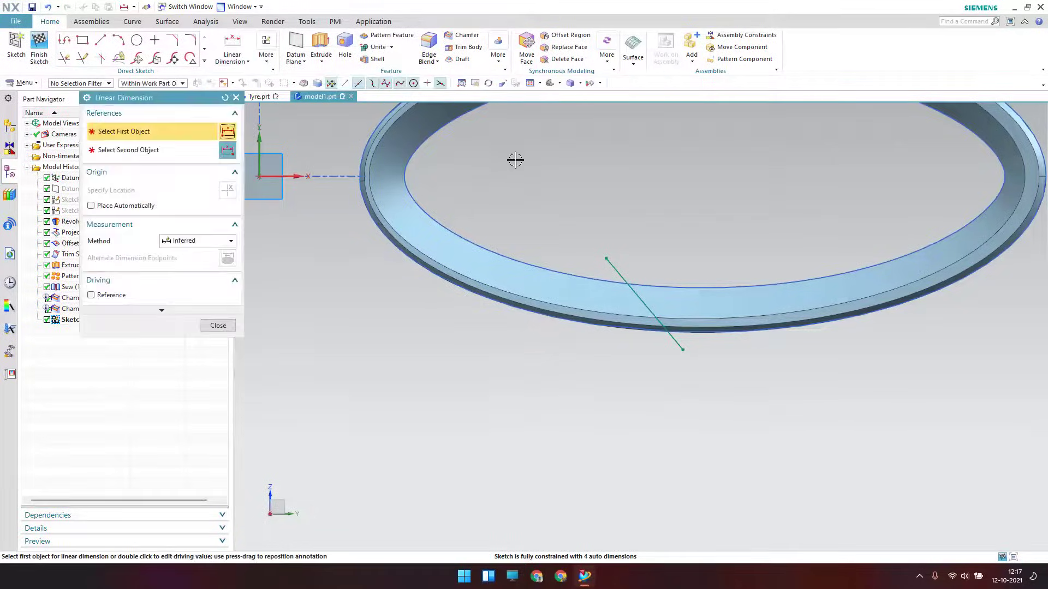
click(617, 254)
scroll(774, 203, down, 2)
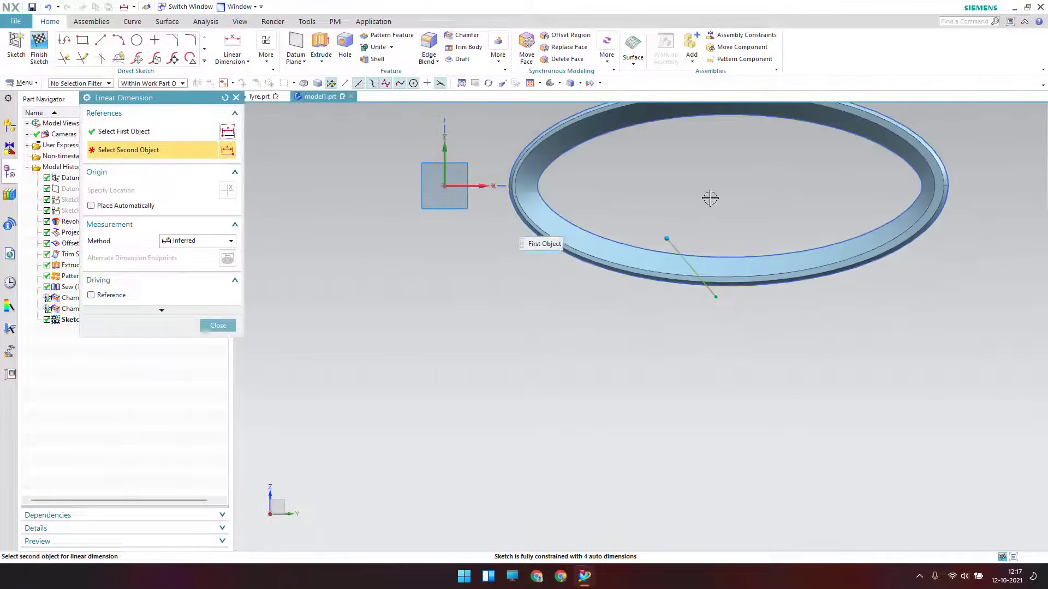
click(448, 164)
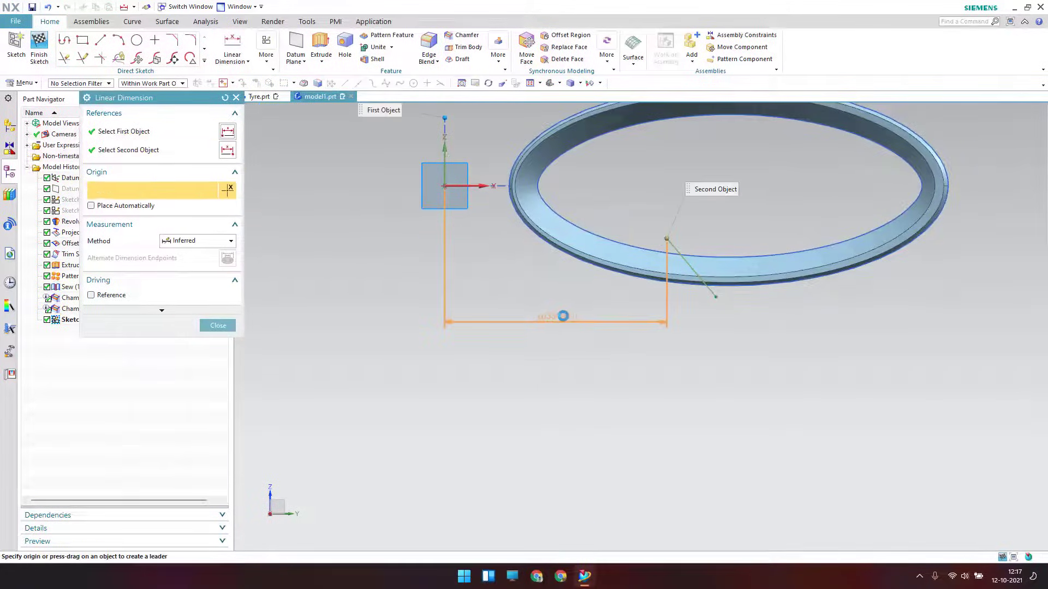
click(561, 315)
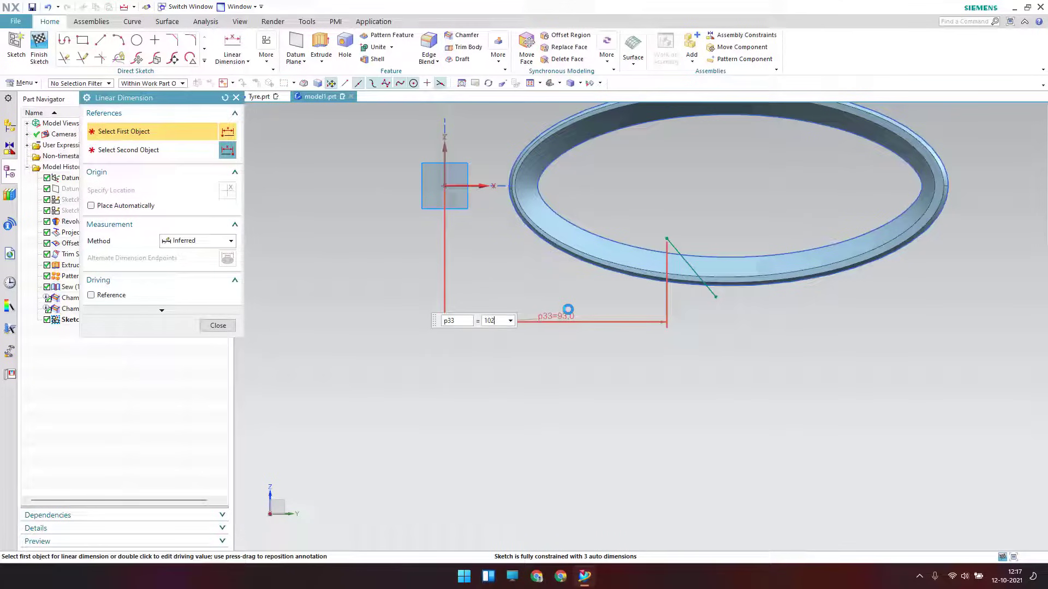
key(Return)
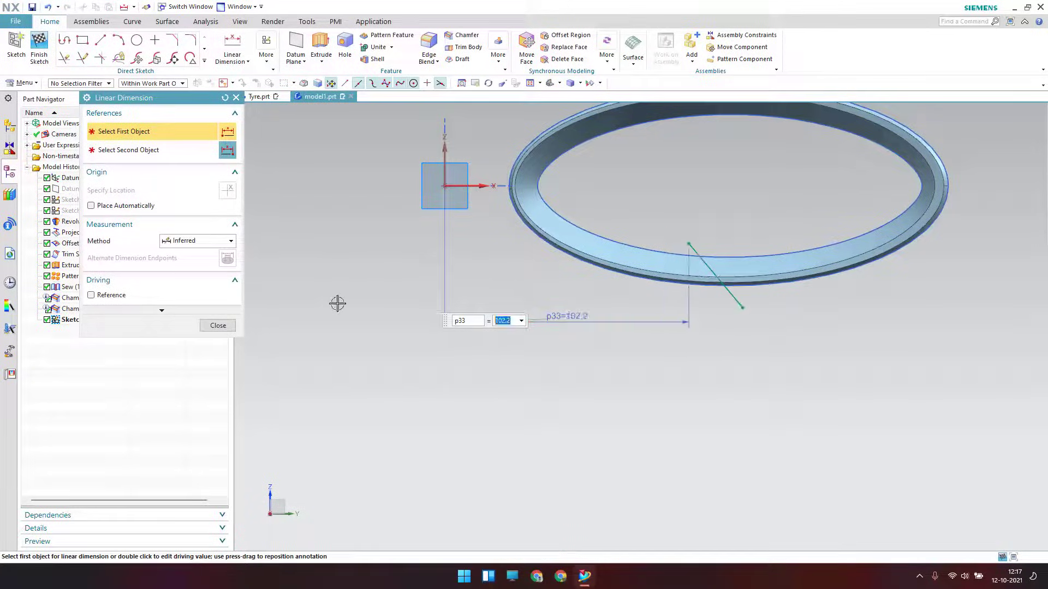
Step: Dimension the vertical distance between the slanted line's two endpoints as 21 mm
click(746, 311)
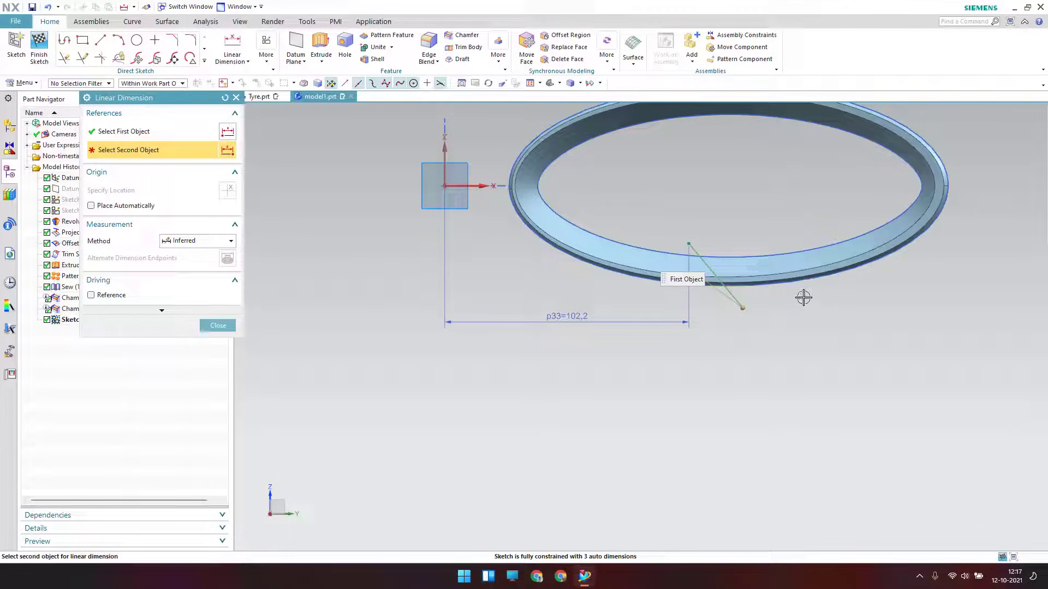
click(690, 244)
click(897, 286)
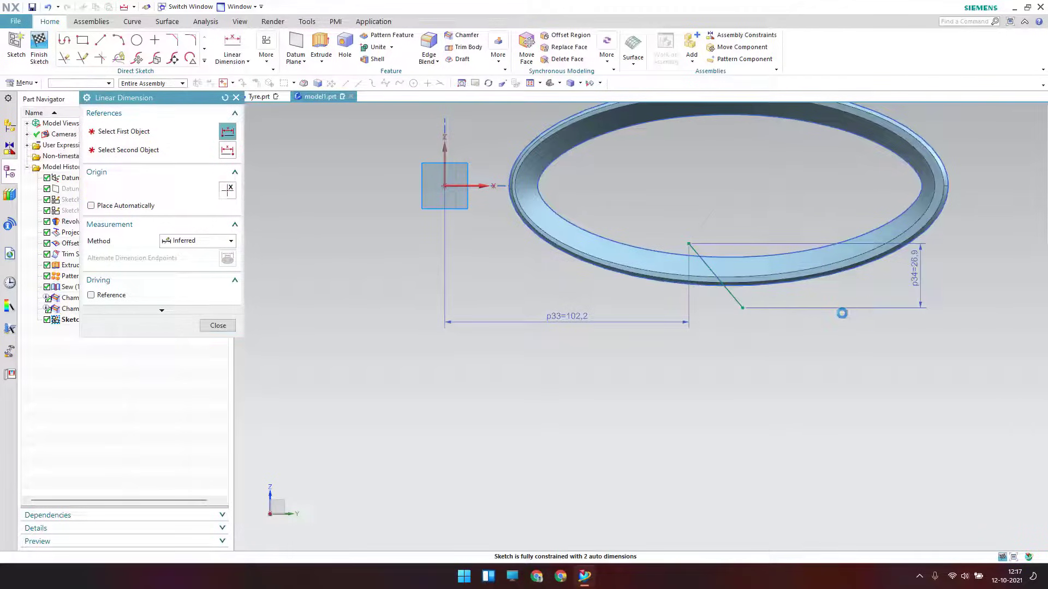
text(21)
key(Return)
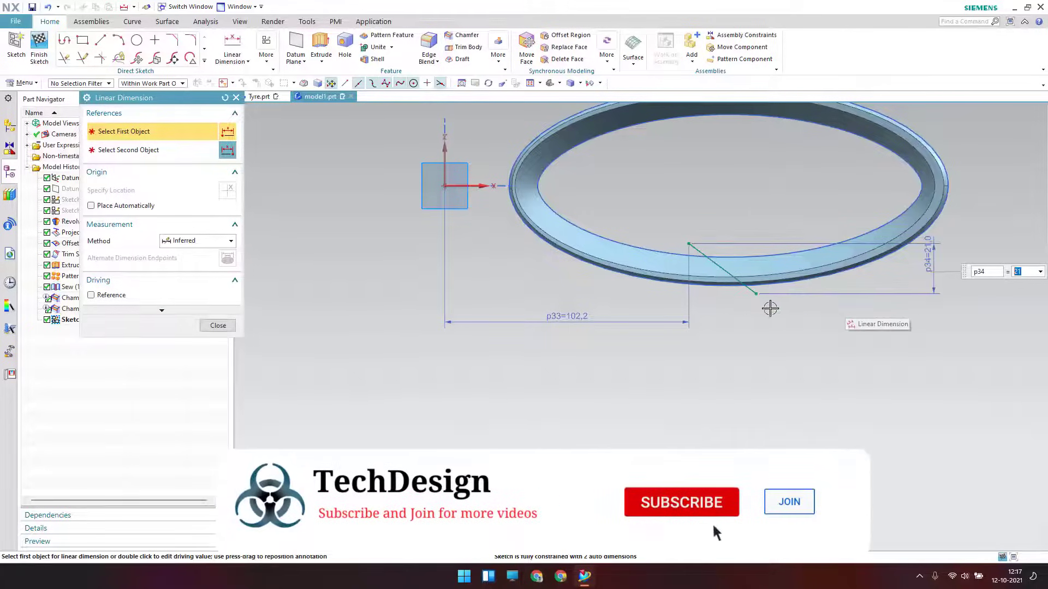
Step: Dimension the vertical distance from the horizontal sketch axis to the line's upper endpoint as 23.6 mm
click(689, 243)
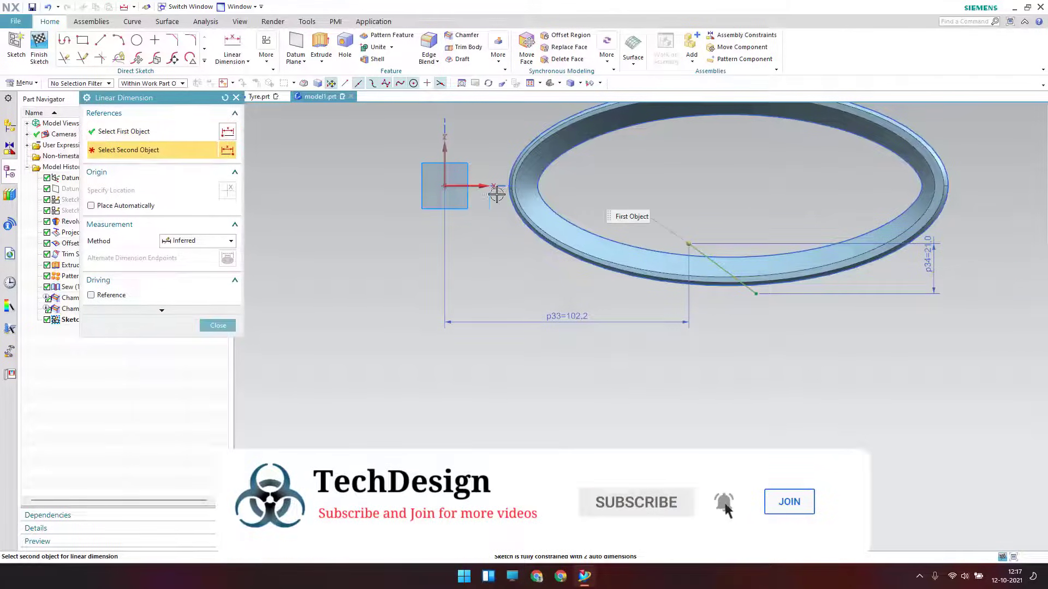
click(476, 188)
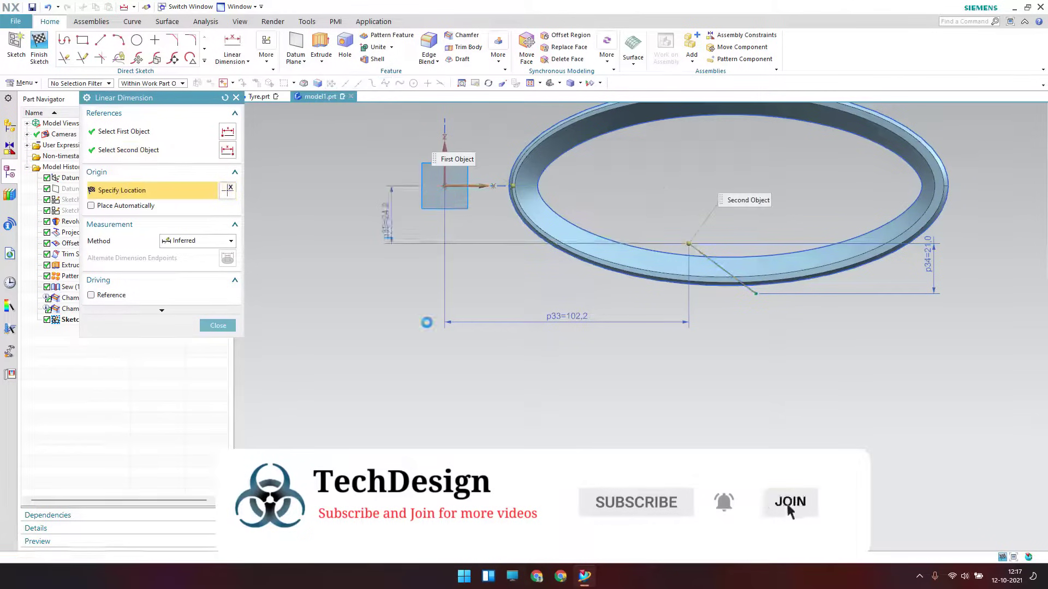
click(382, 222)
text(2)
text(23.6)
key(Return)
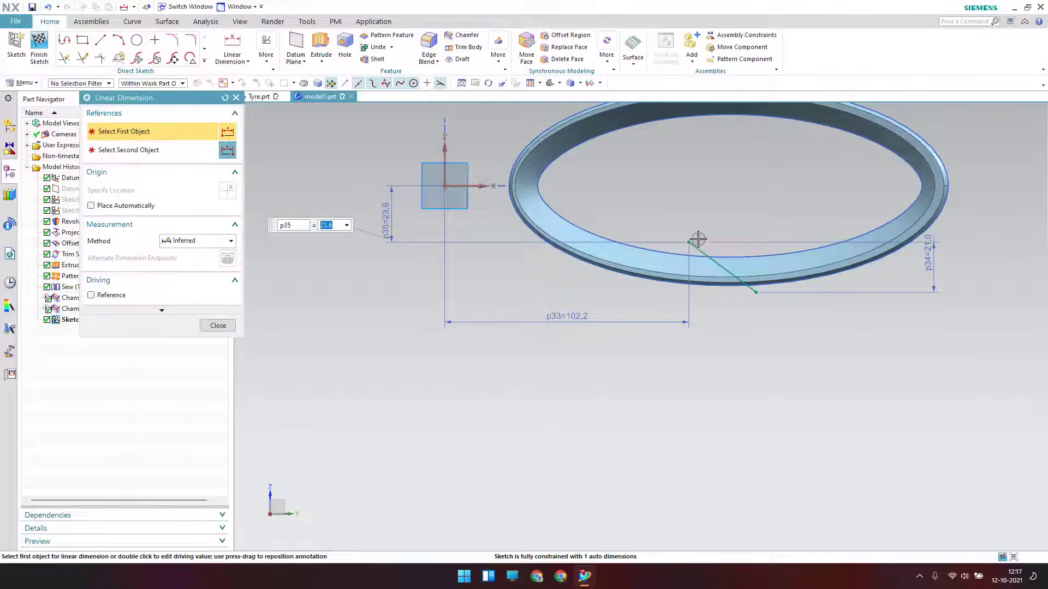
click(234, 326)
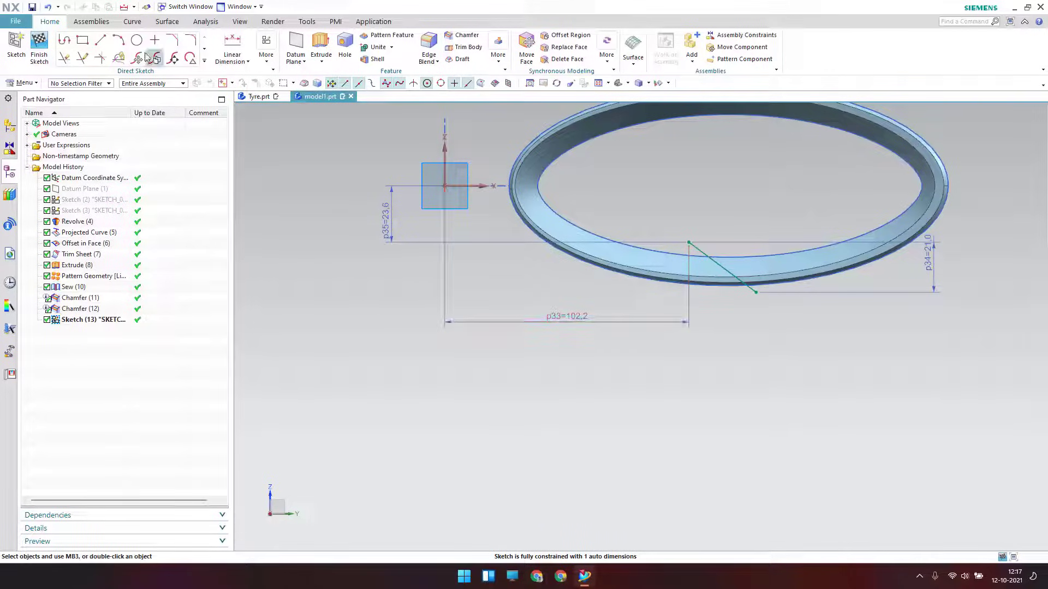
Step: Dimension the horizontal distance from the sketch origin to the line's lower endpoint as 129.8 mm and finish the sketch
click(231, 46)
click(754, 293)
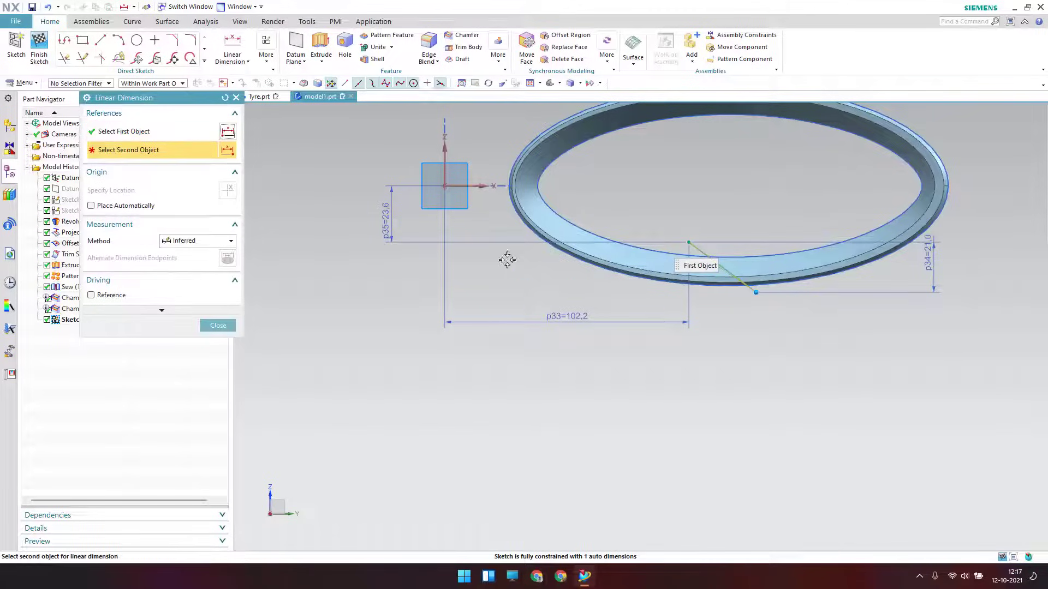
click(448, 187)
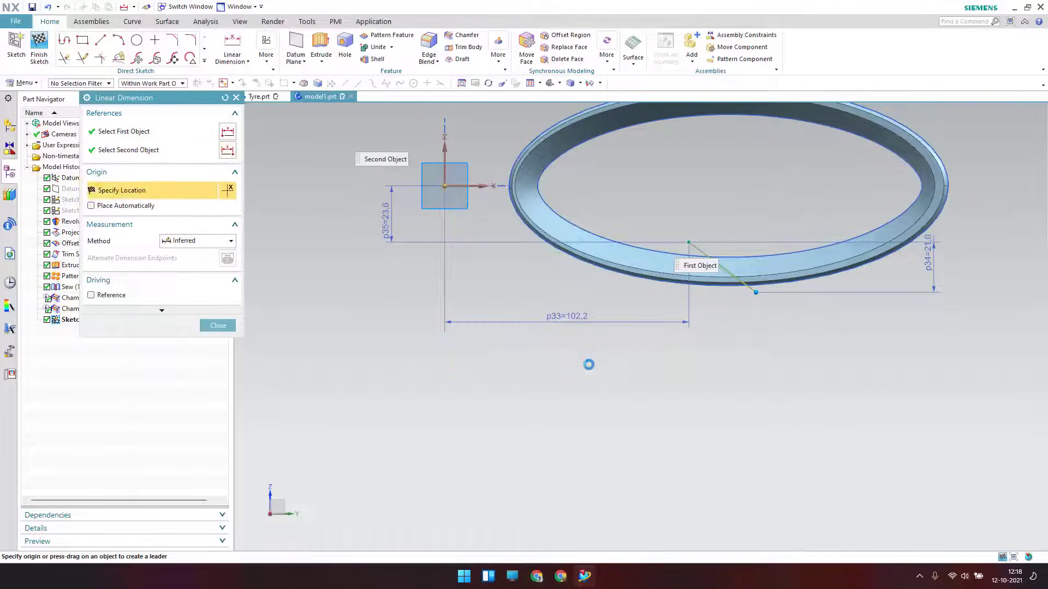
click(538, 409)
text(129,8)
key(Return)
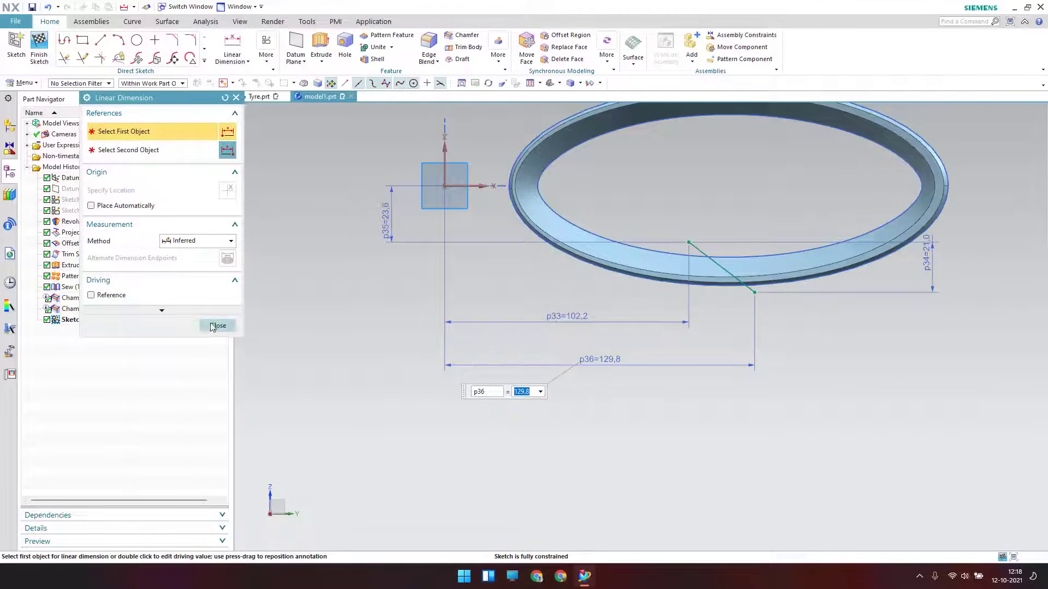
click(209, 327)
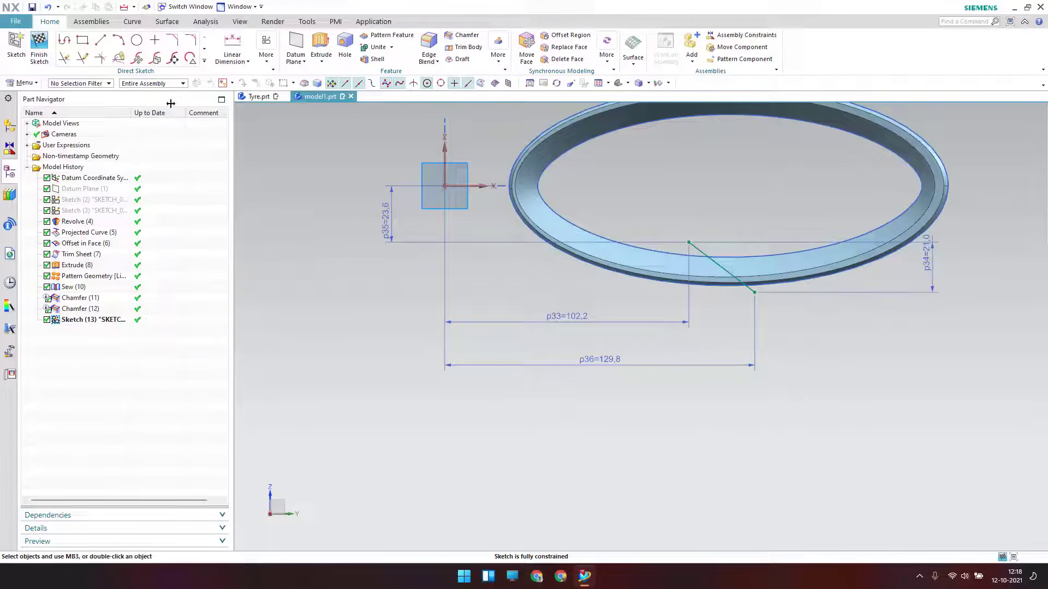
click(38, 43)
Step: Project the sketched line along the reversed X-axis direction onto the ring's wide inner face and its adjacent chamfer face, using single-face selection
middle_drag(733, 269, 725, 327)
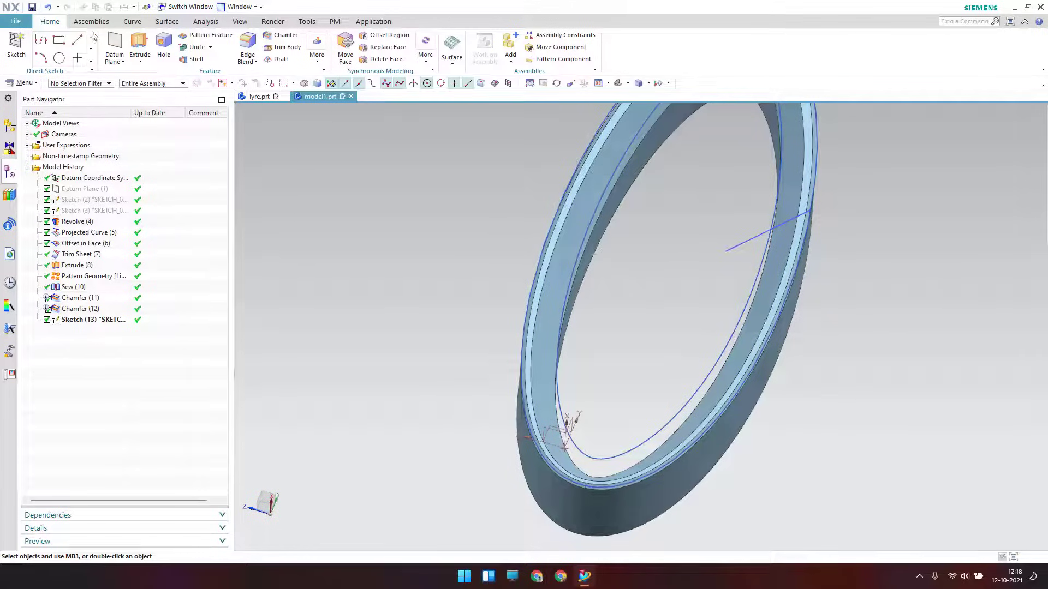
click(132, 21)
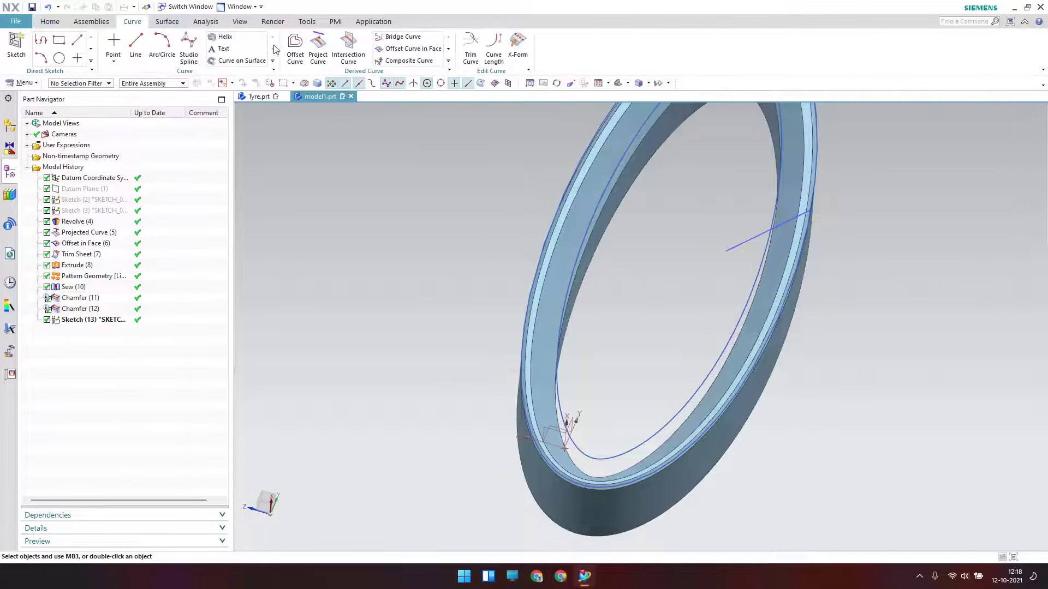
click(319, 47)
click(163, 190)
scroll(708, 274, up, 5)
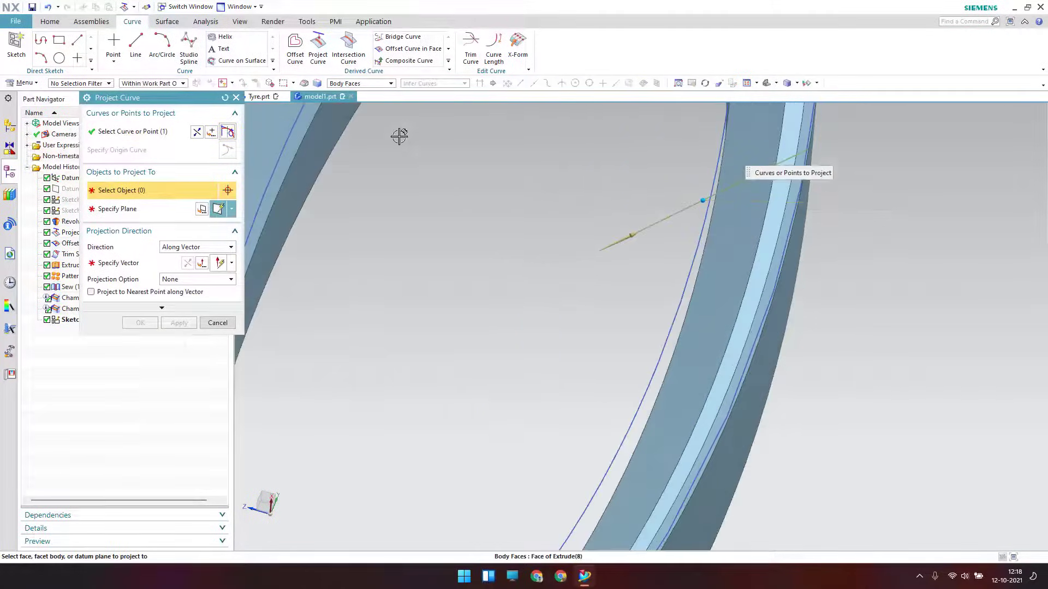
click(382, 83)
click(371, 92)
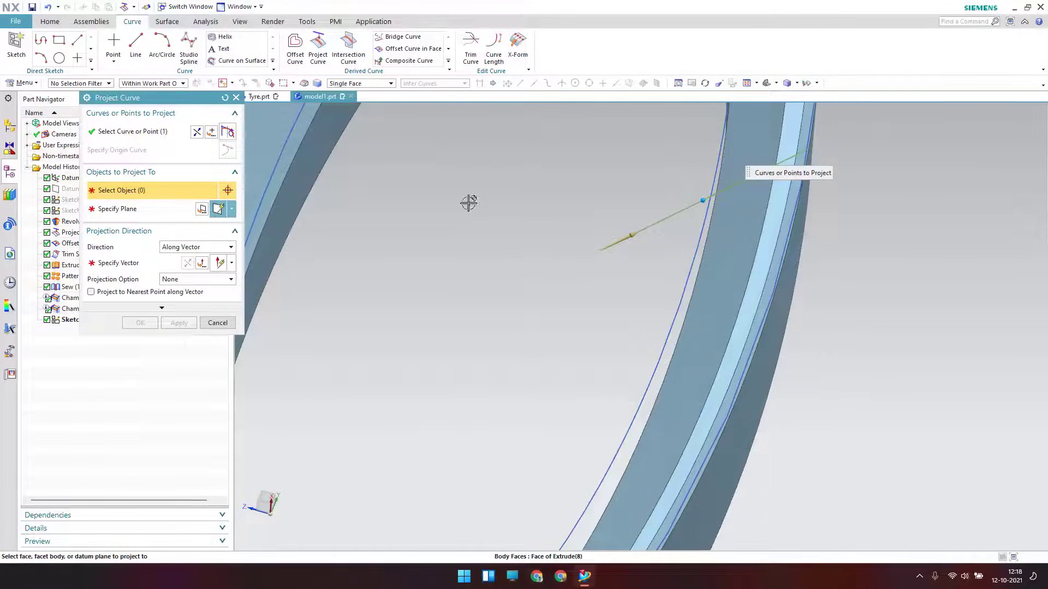
click(703, 300)
click(756, 286)
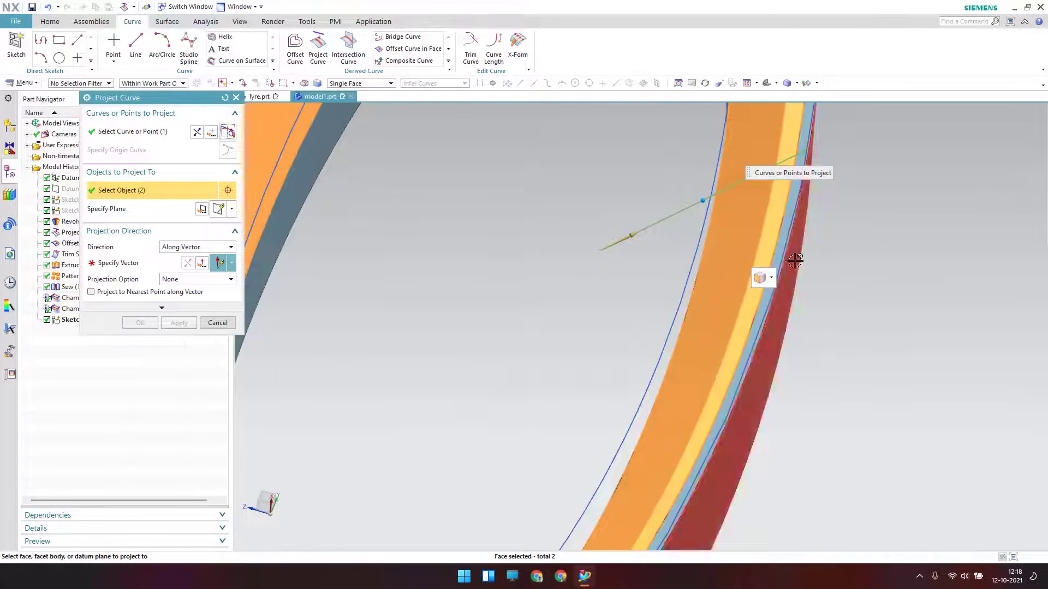
scroll(790, 264, down, 3)
click(119, 263)
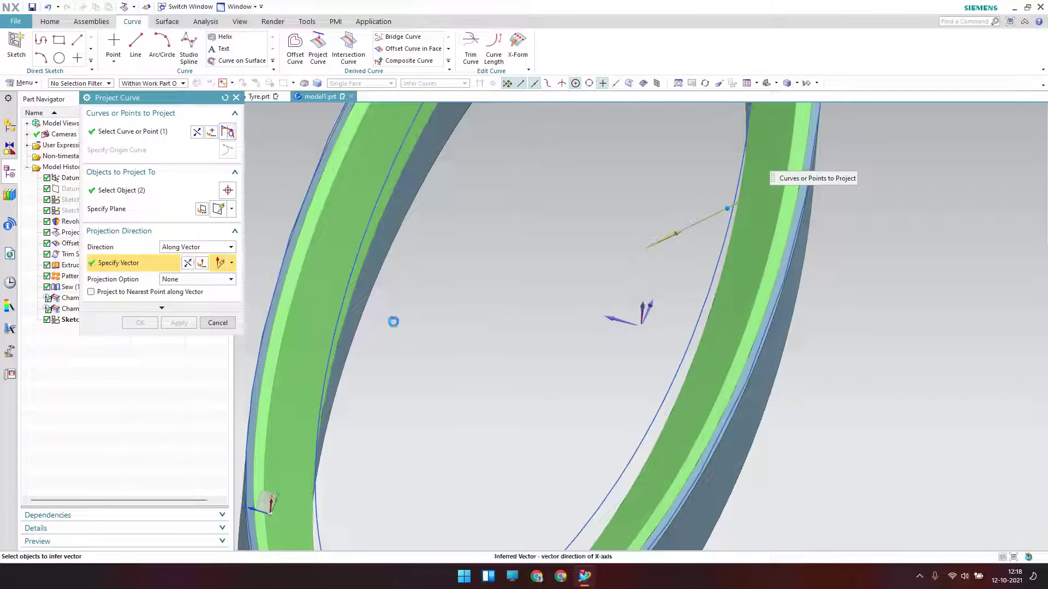
click(187, 265)
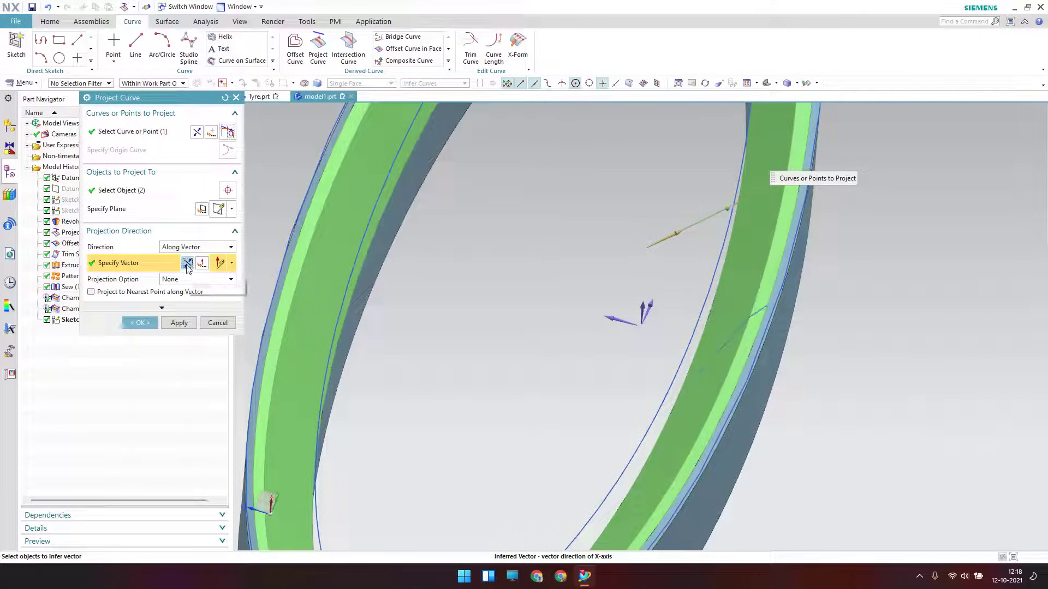
click(139, 323)
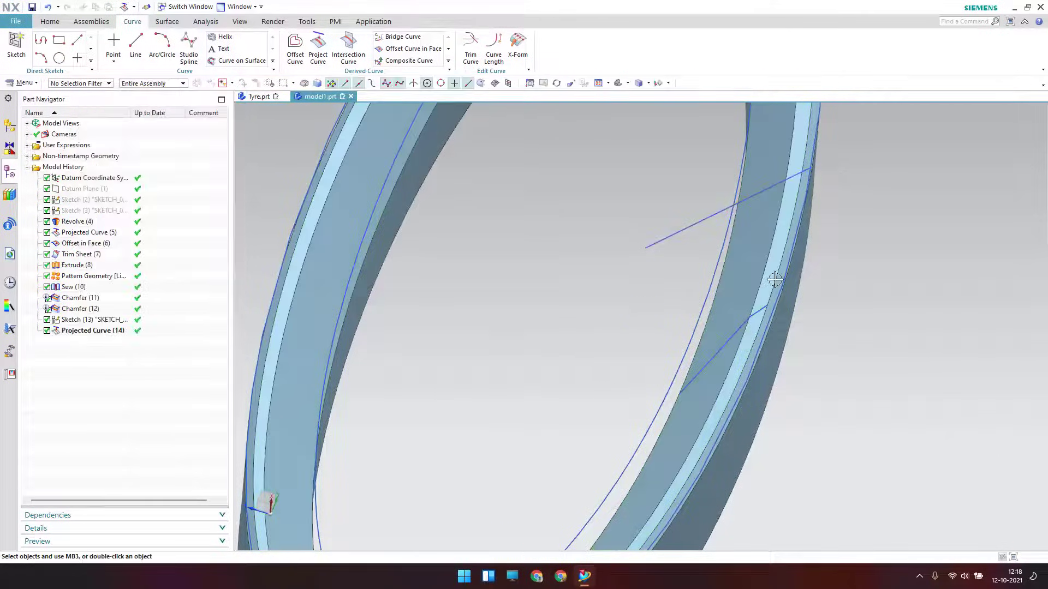
Step: Create a Curves and Points datum plane at the projected curve's corner on the edge between the inner face and the chamfer
scroll(719, 344, up, 4)
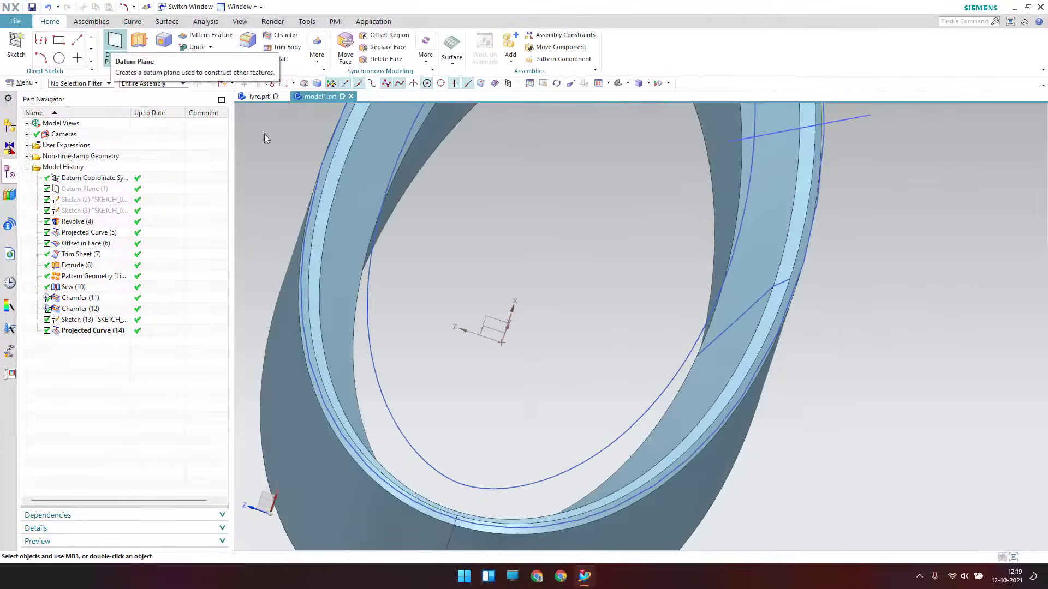
scroll(764, 269, up, 5)
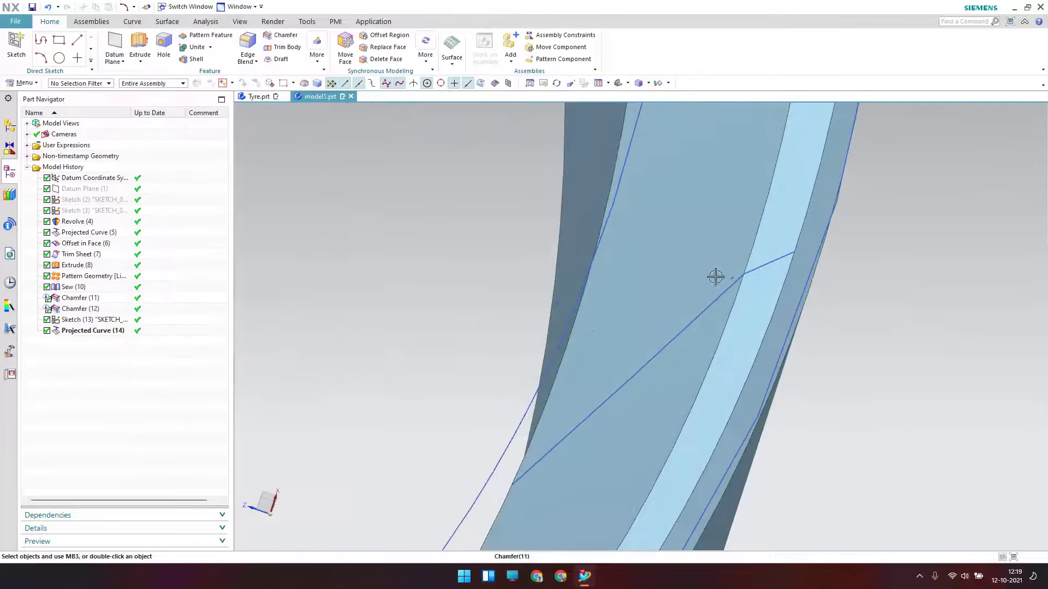
click(115, 46)
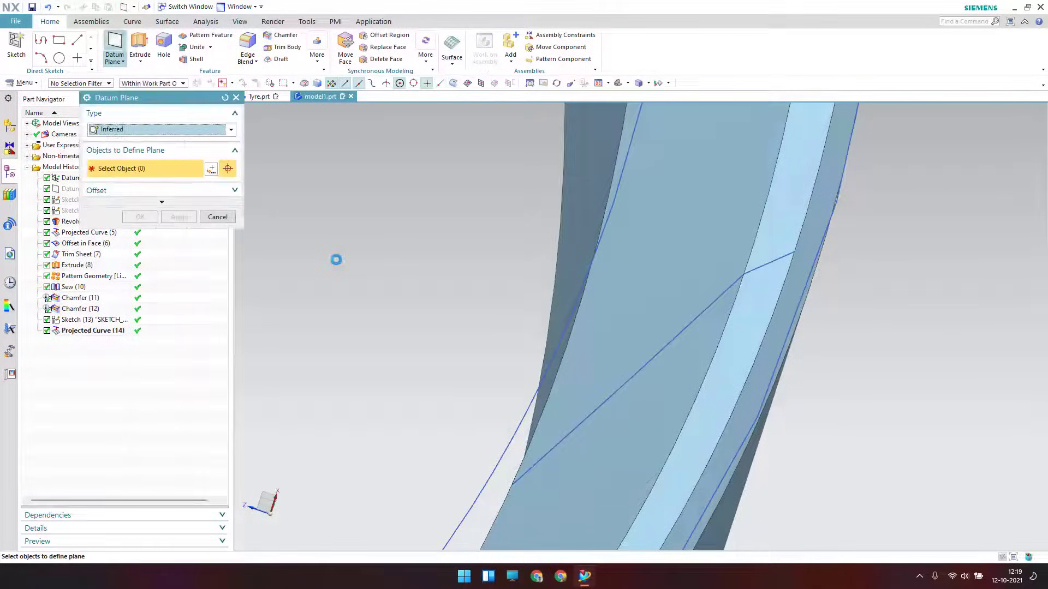
click(185, 129)
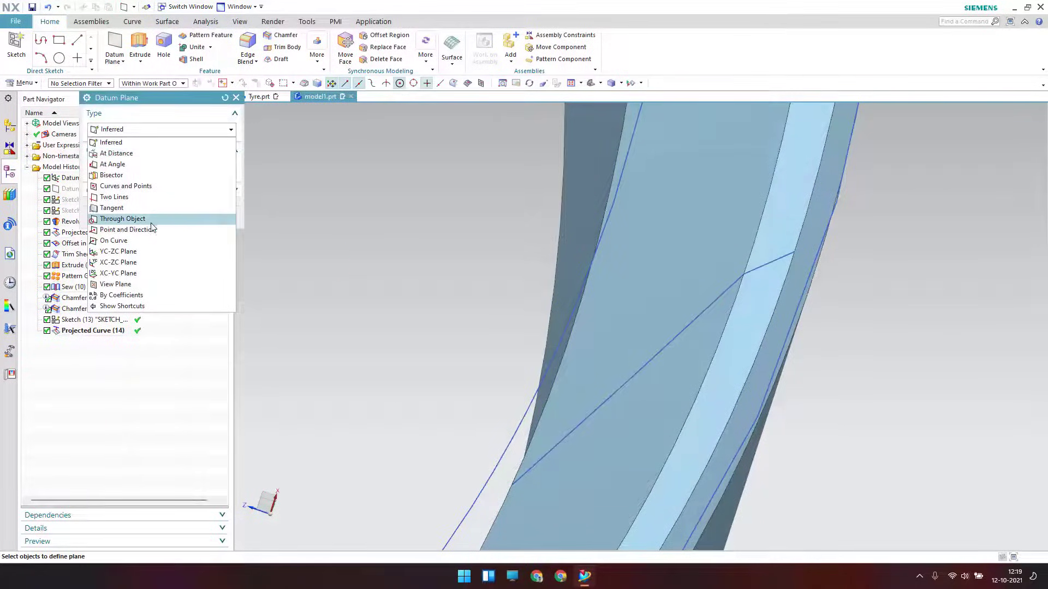
click(145, 186)
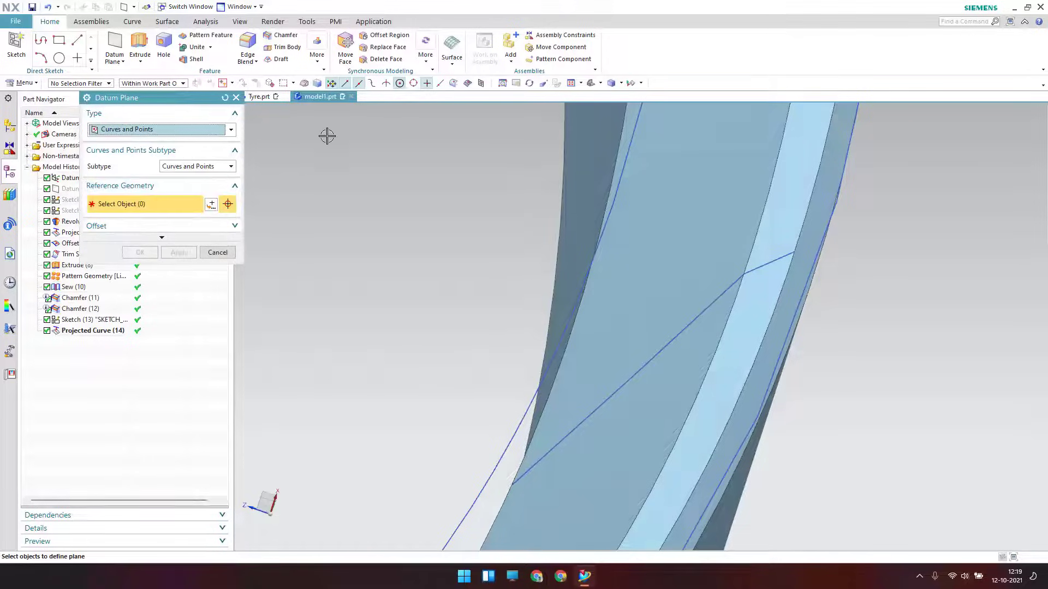
click(742, 274)
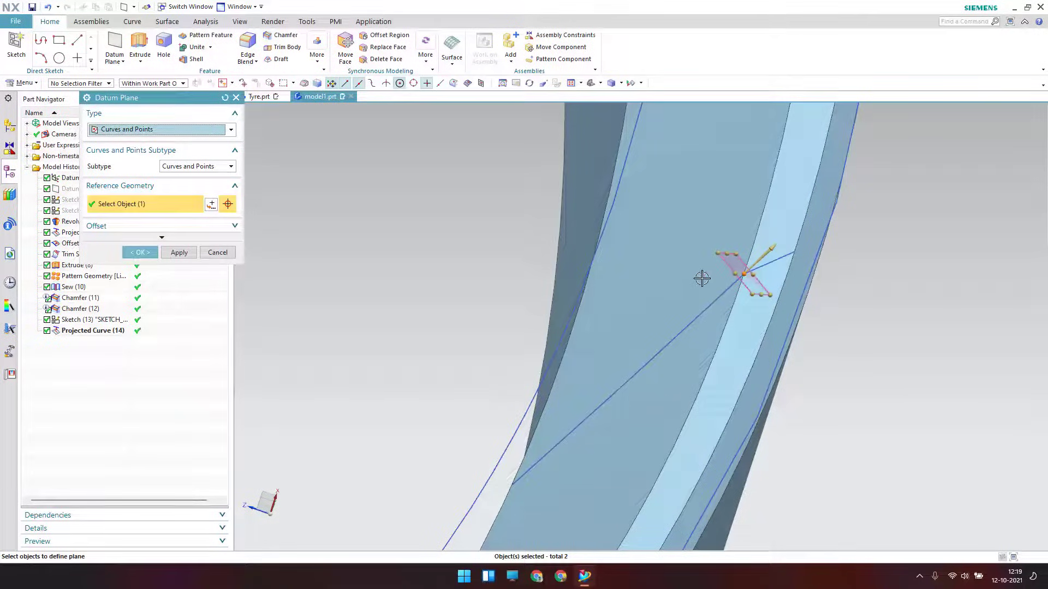
middle_drag(699, 272, 628, 292)
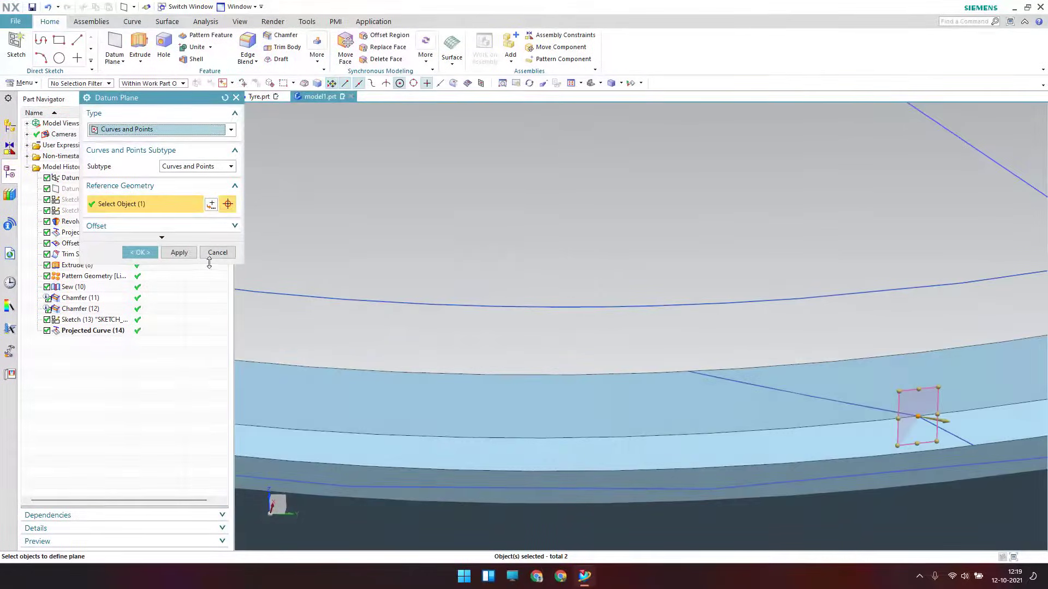
click(139, 253)
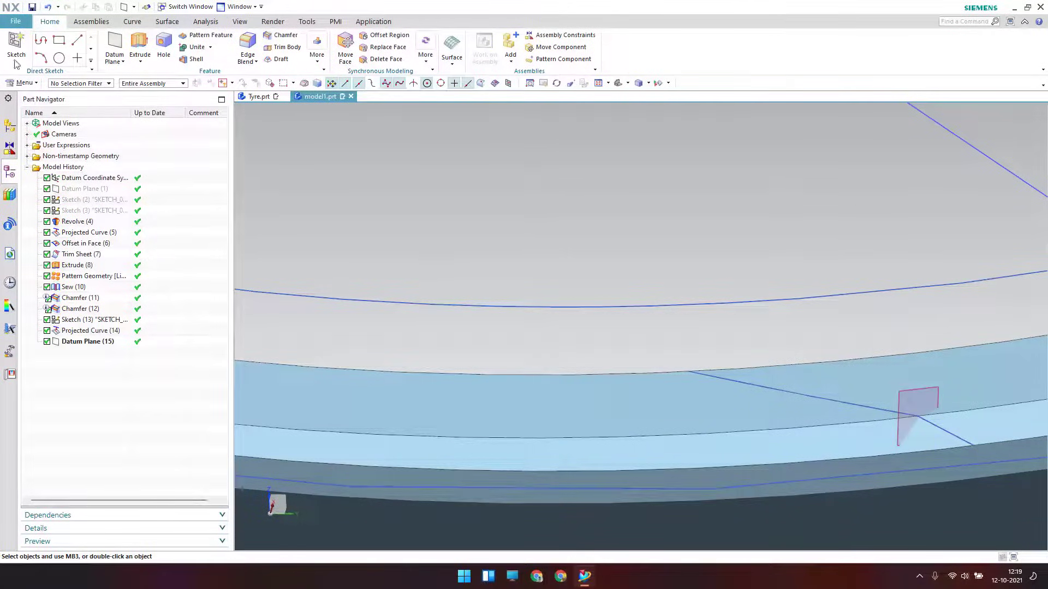
Step: Create a new sketch on the datum plane at the projected curve's corner
click(13, 44)
click(914, 394)
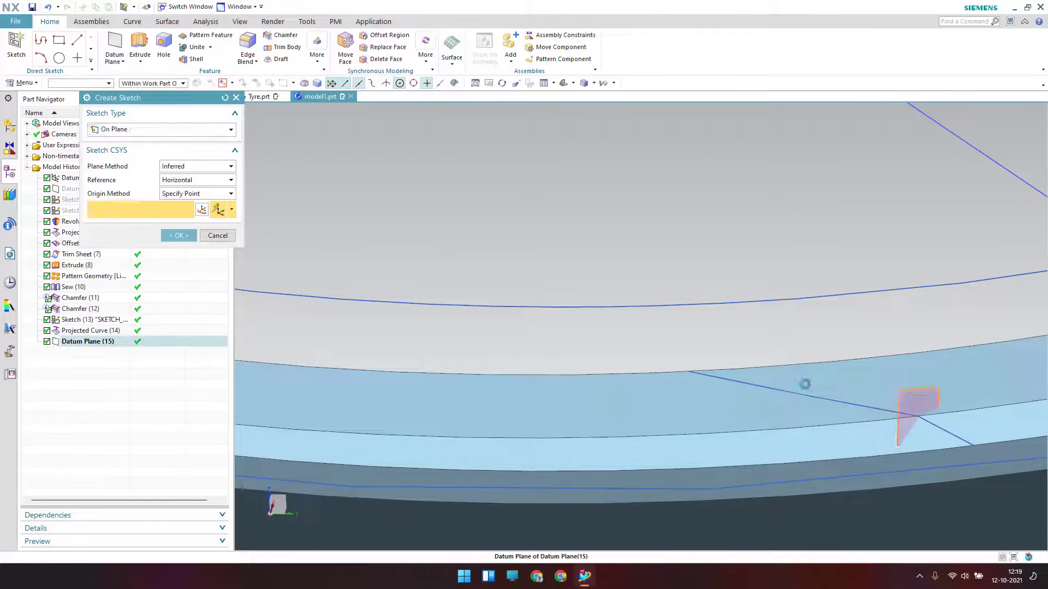
middle_click(656, 288)
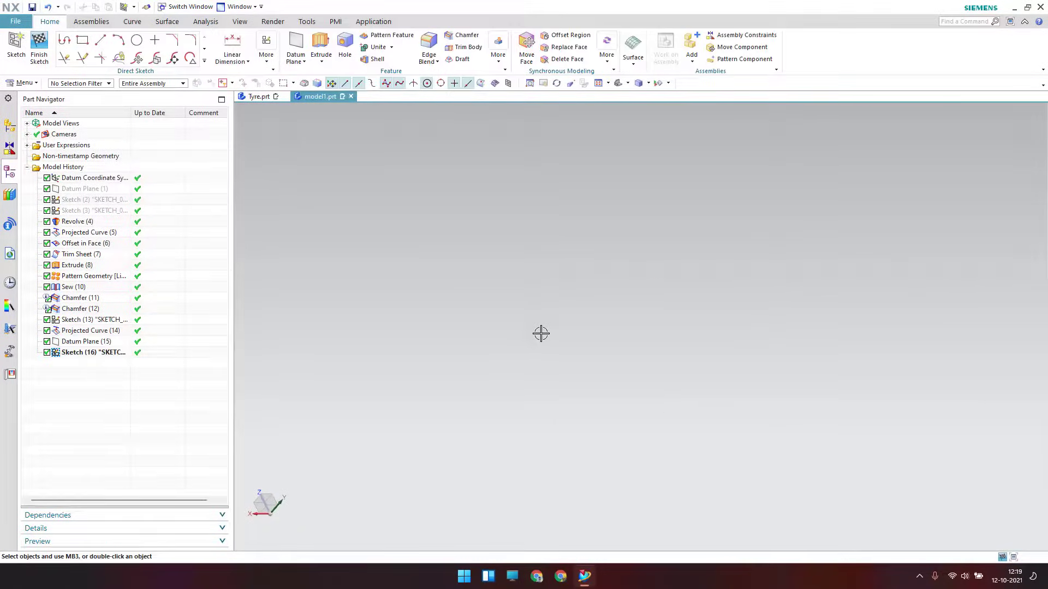
Step: Sketch a horizontal line about 9.5 mm long beside the datum plane and a second line about 6.5 mm long at 113° from its outer end
scroll(522, 362, down, 8)
scroll(667, 361, up, 12)
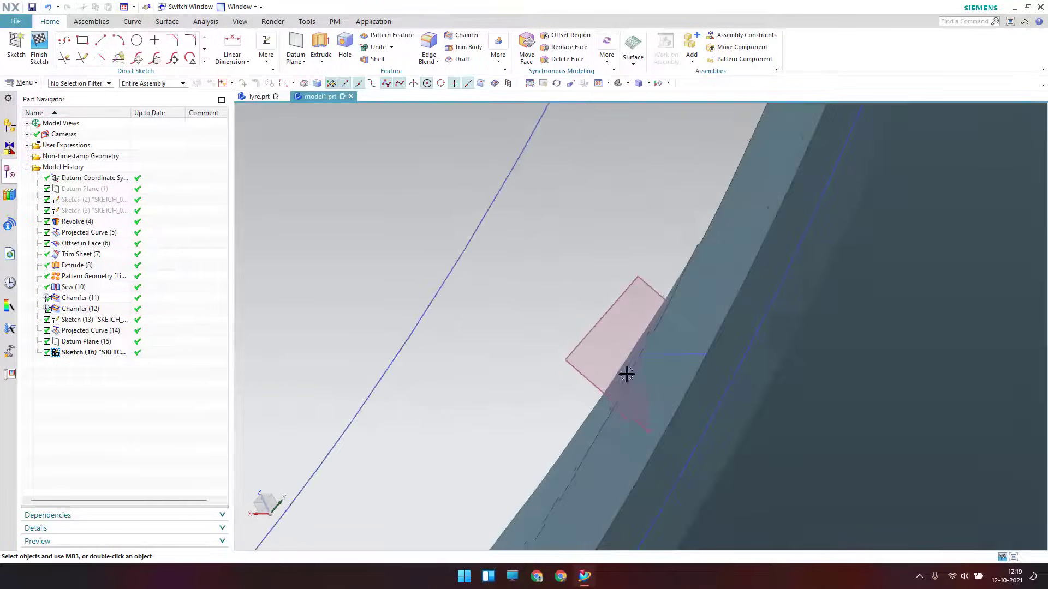
mouse_move(626, 374)
middle_down()
mouse_move(649, 365)
mouse_move(658, 378)
middle_up()
scroll(667, 385, down, 5)
scroll(781, 428, up, 5)
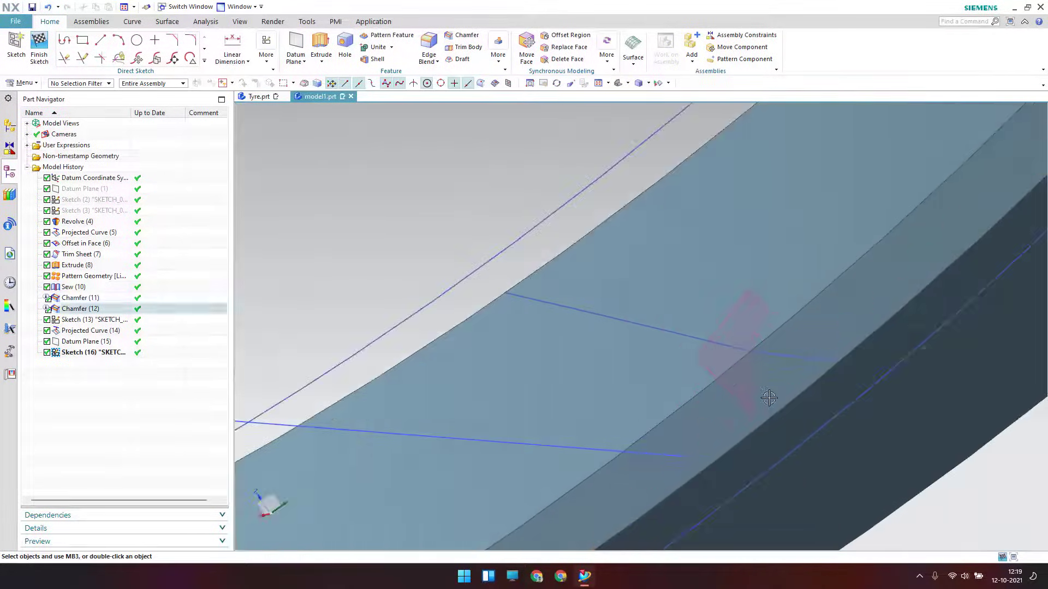
click(100, 41)
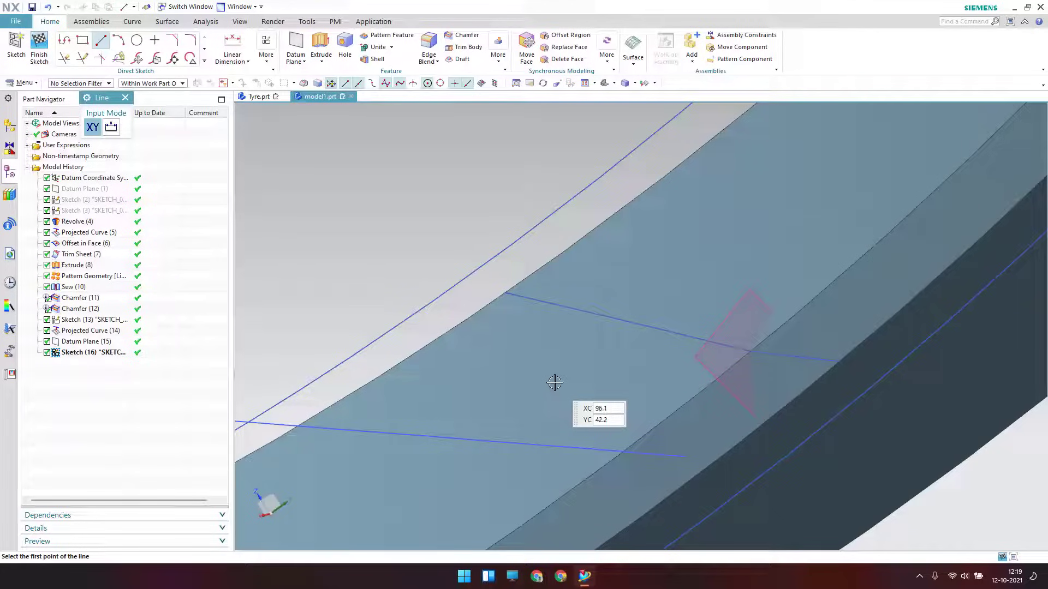
click(603, 386)
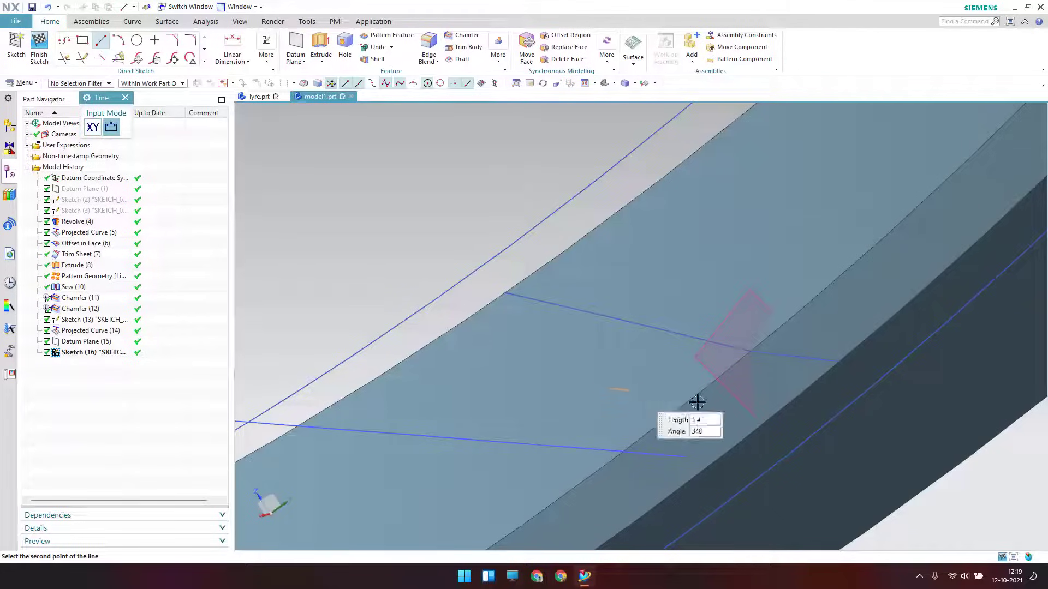
click(845, 381)
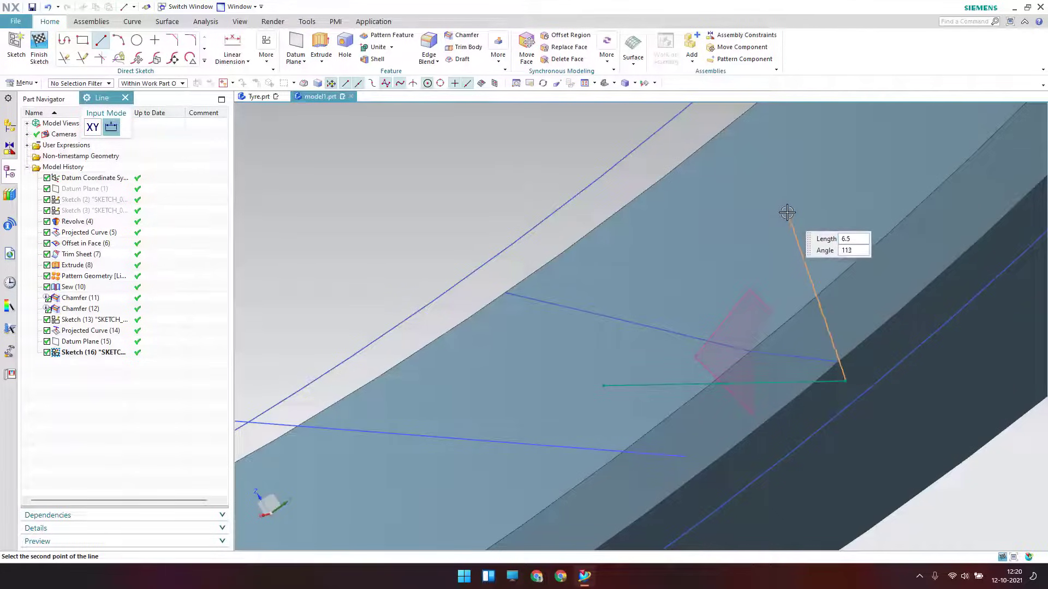
click(787, 212)
key(Escape)
Step: Move the shared corner of the two sketched lines slightly back toward the ring's chamfer
key(F8)
scroll(734, 261, down, 4)
scroll(725, 254, up, 6)
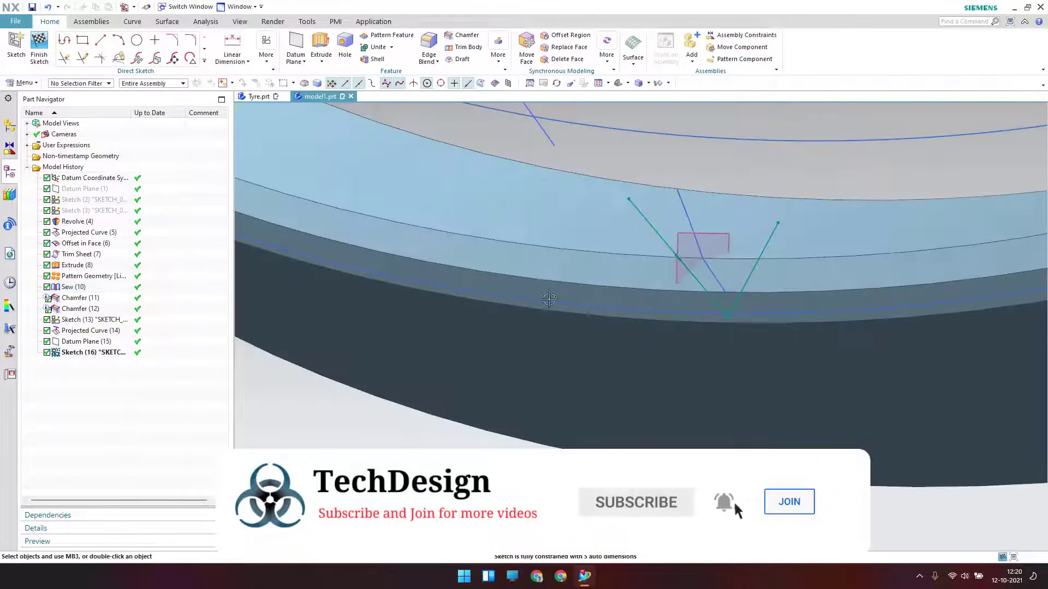
key(shift+F8)
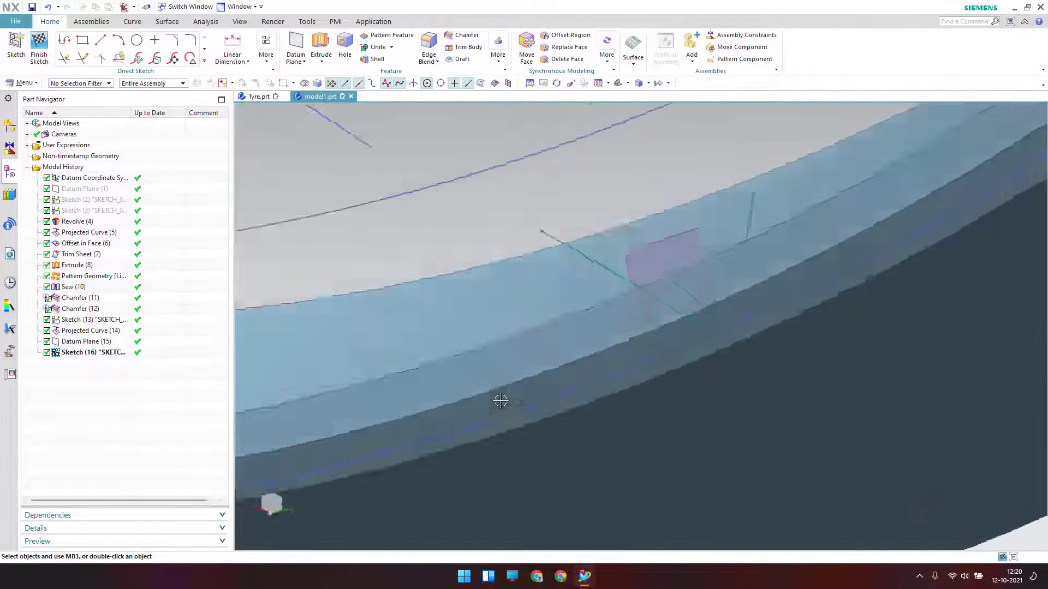
scroll(549, 318, down, 4)
mouse_move(556, 347)
shift+middle_down()
mouse_move(555, 246)
mouse_move(561, 304)
shift+middle_up()
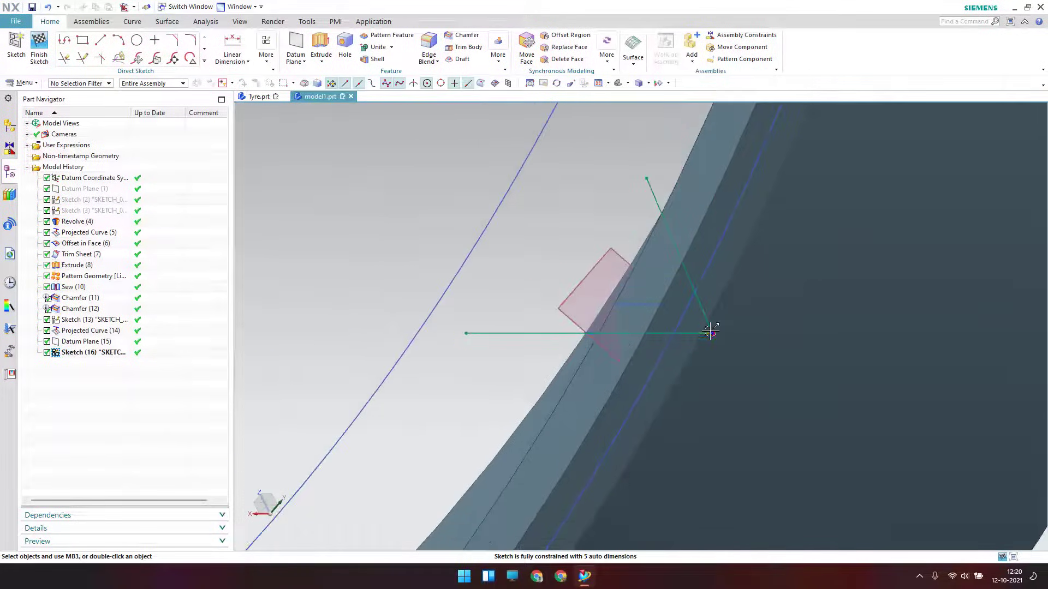
drag(694, 327, 704, 330)
Step: Close the triangle with a line about 8.9 mm long joining the two free endpoints, and finish the sketch
click(101, 41)
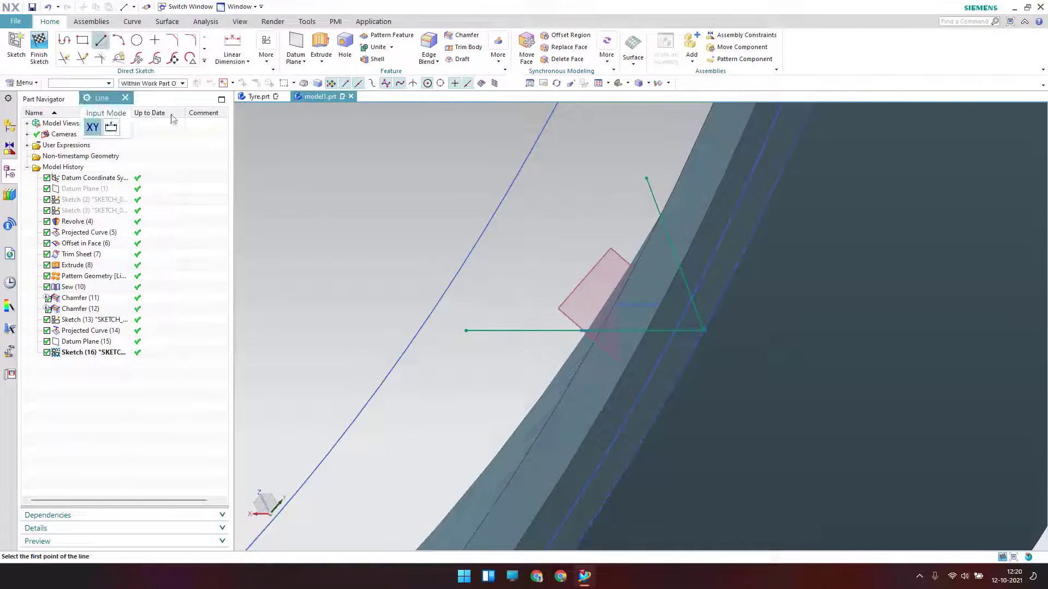
click(466, 330)
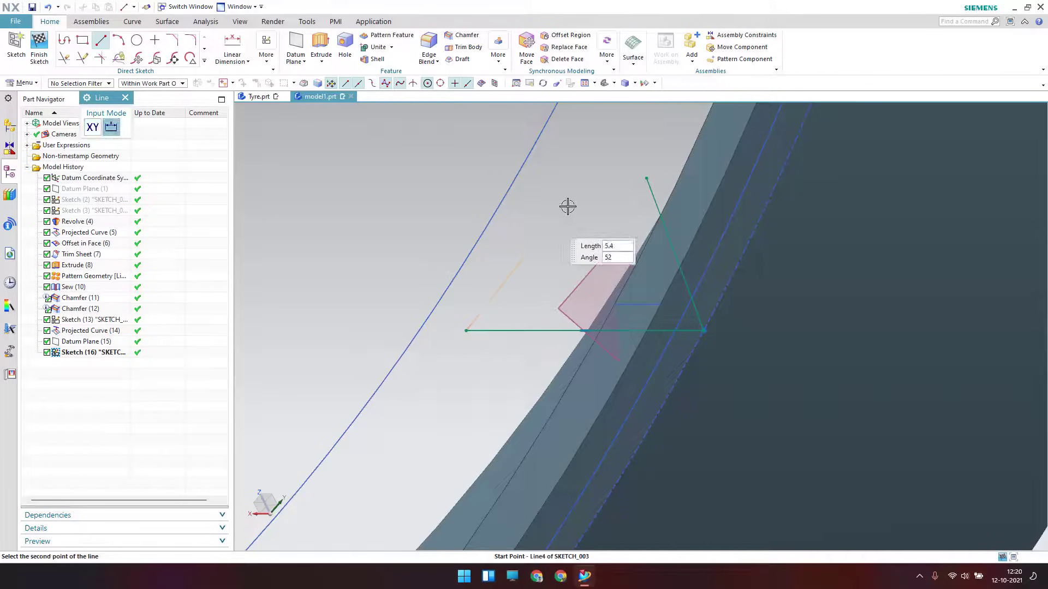
click(646, 178)
click(48, 45)
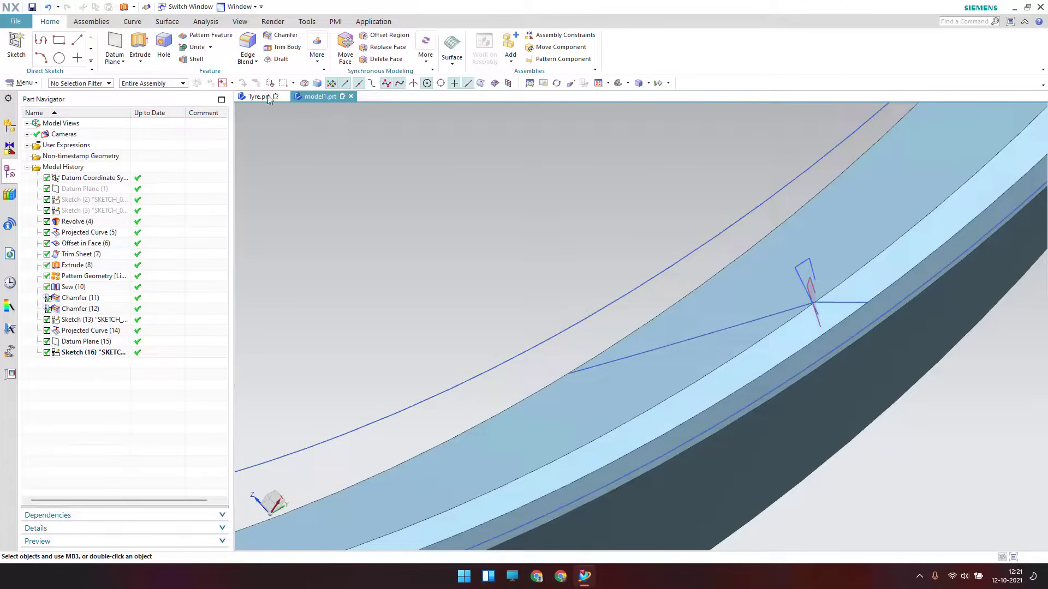
Step: Extrude the triangular sketch as a solid body from 7.6 mm to -28.2 mm with no Boolean, crossing the ring's inner face
click(140, 44)
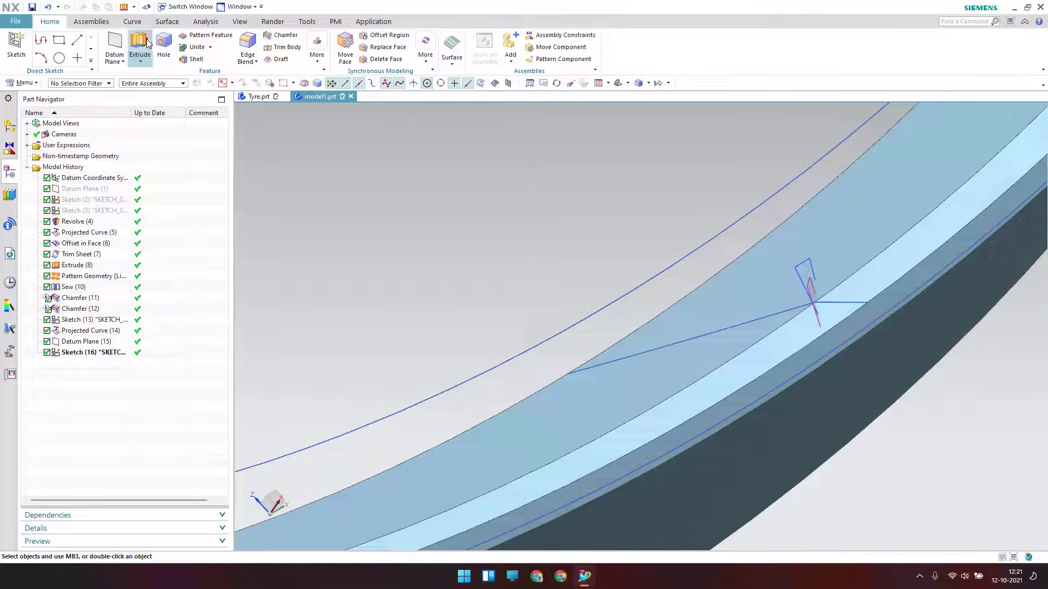
click(802, 276)
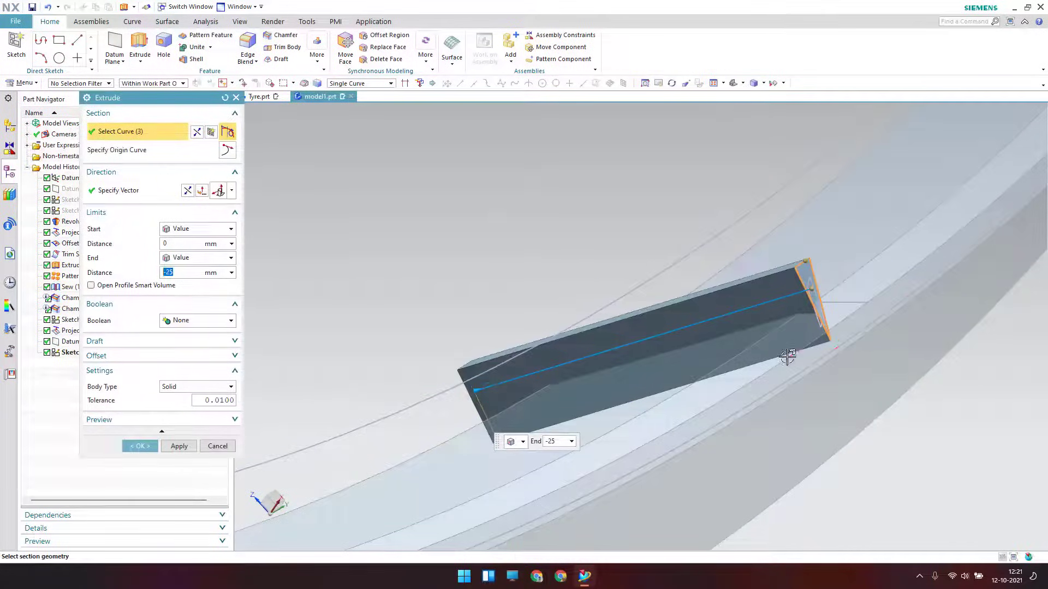
drag(816, 288, 914, 257)
drag(484, 388, 434, 402)
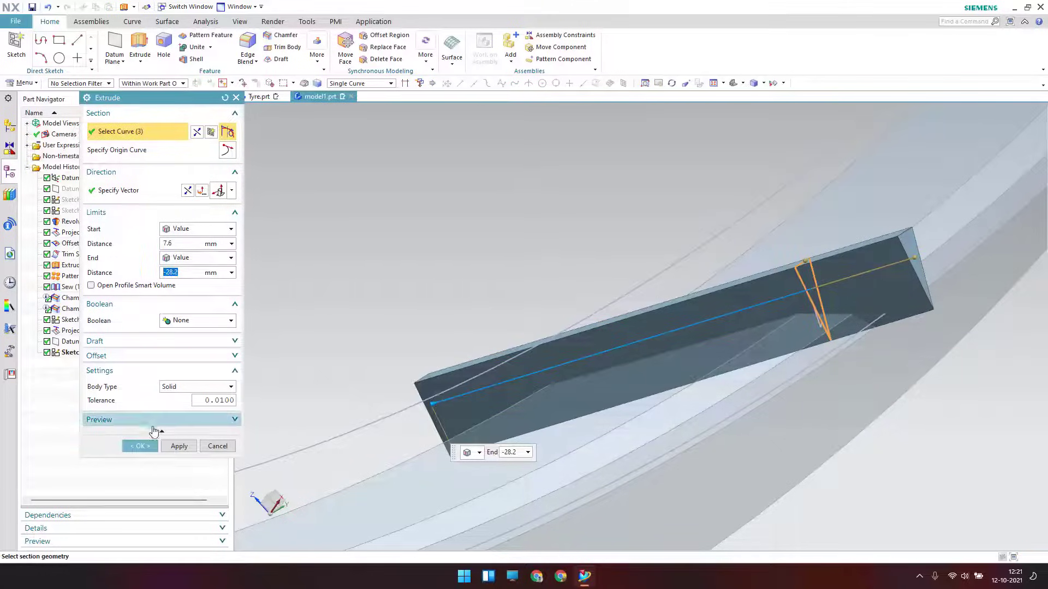
click(184, 387)
click(184, 389)
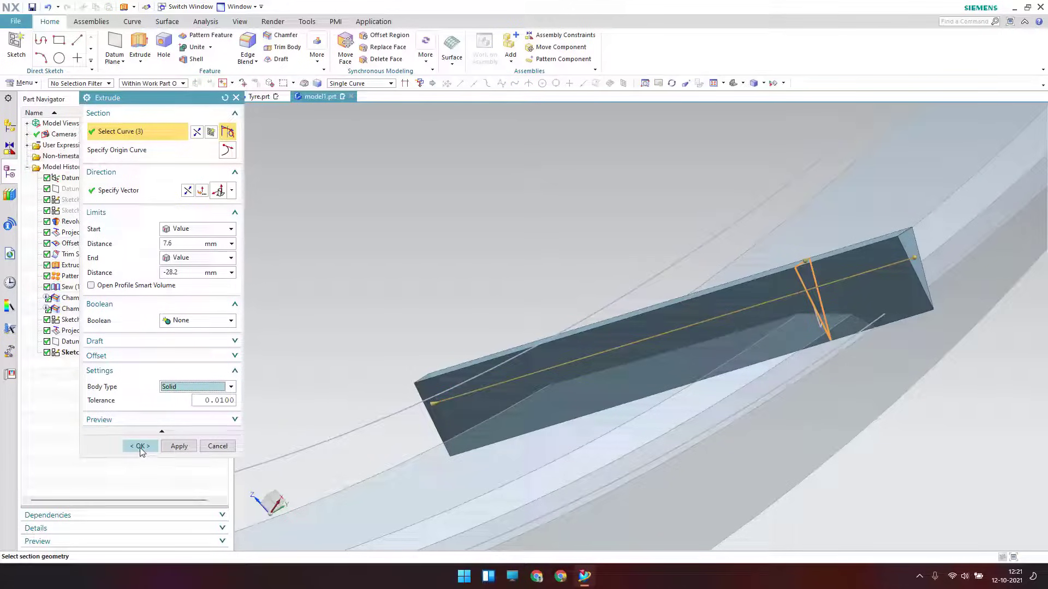
click(141, 446)
Step: Start a geometry pattern of the extruded triangular body using the Along layout
mouse_move(701, 325)
middle_down()
mouse_move(723, 367)
mouse_move(736, 333)
mouse_move(732, 346)
mouse_move(709, 342)
middle_up()
scroll(566, 319, down, 5)
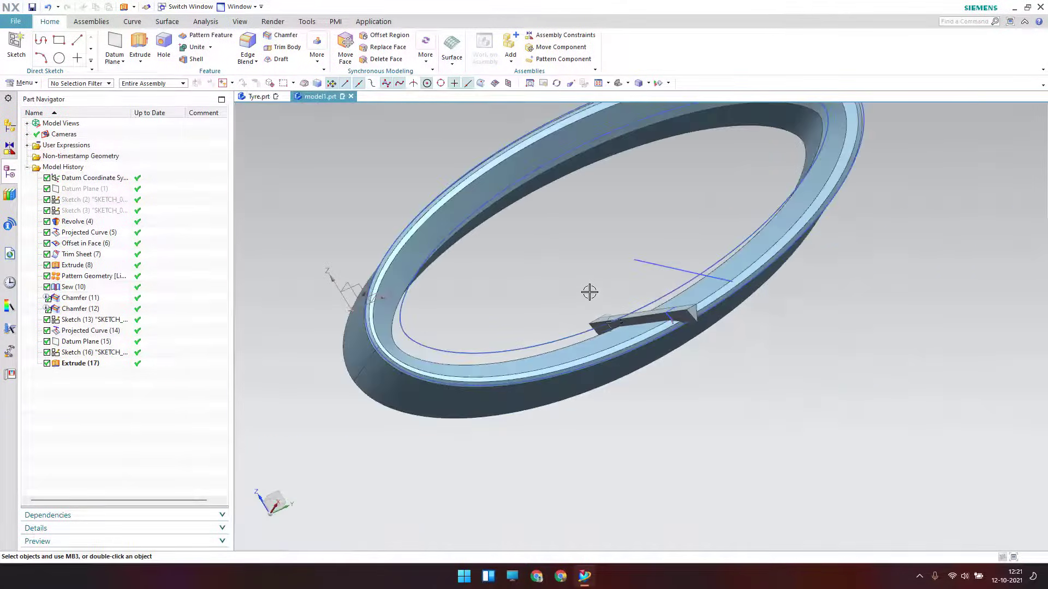
scroll(600, 327, up, 2)
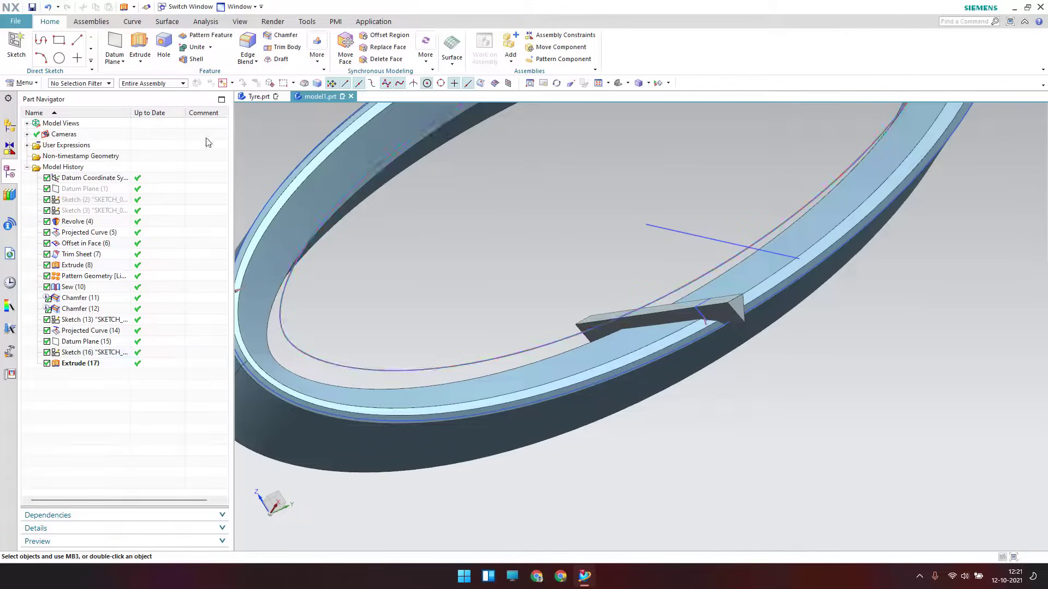
click(35, 84)
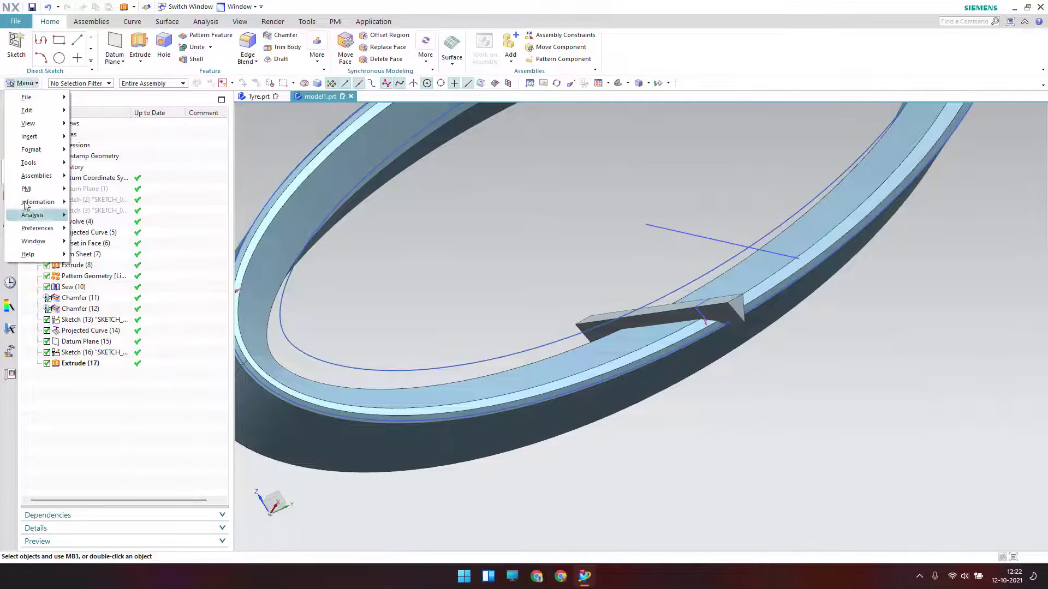
mouse_move(35, 137)
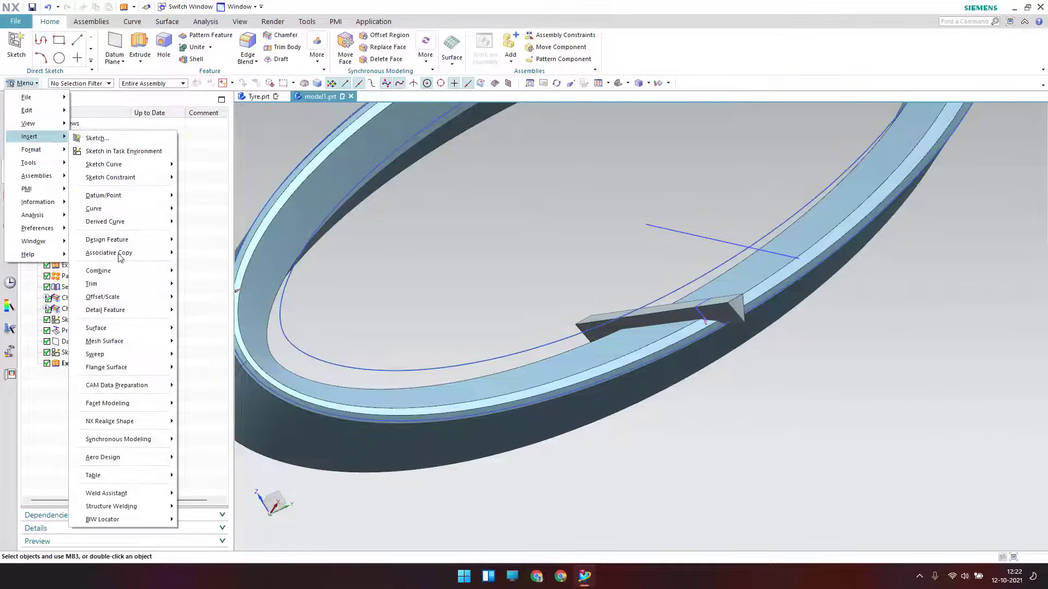
click(218, 337)
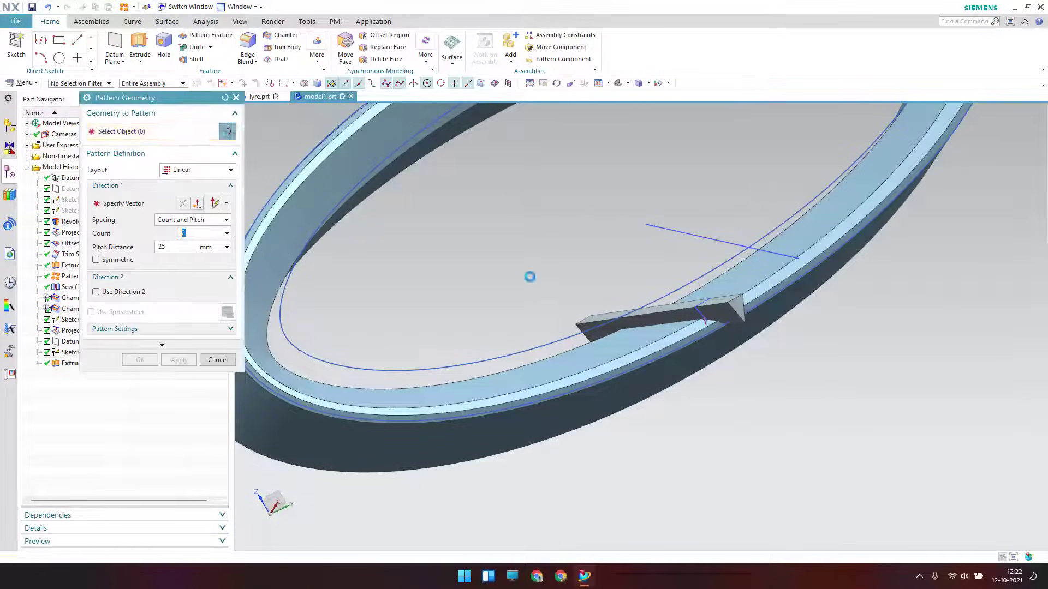
click(64, 364)
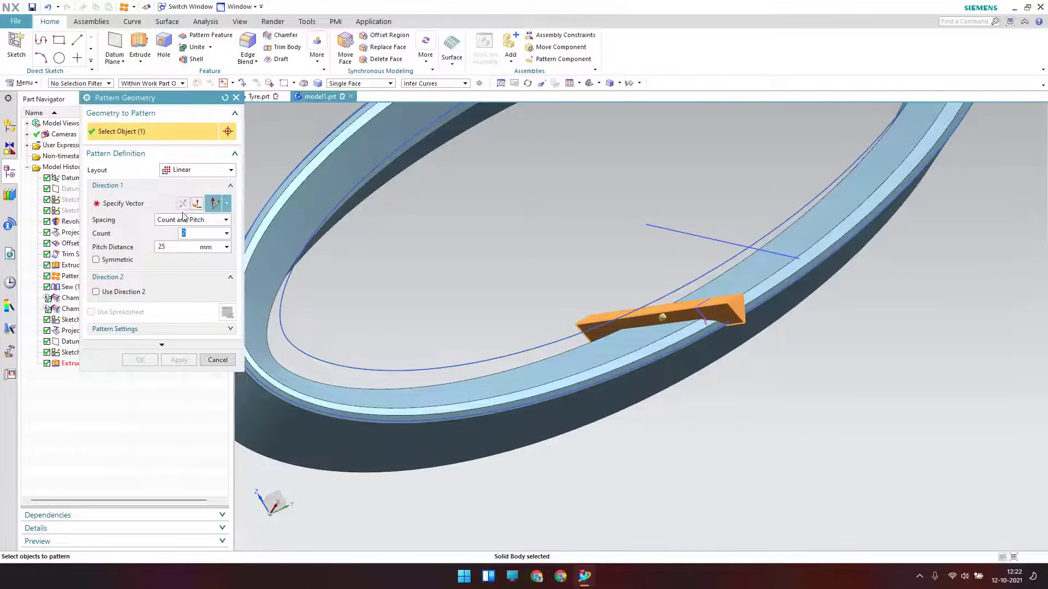
click(175, 171)
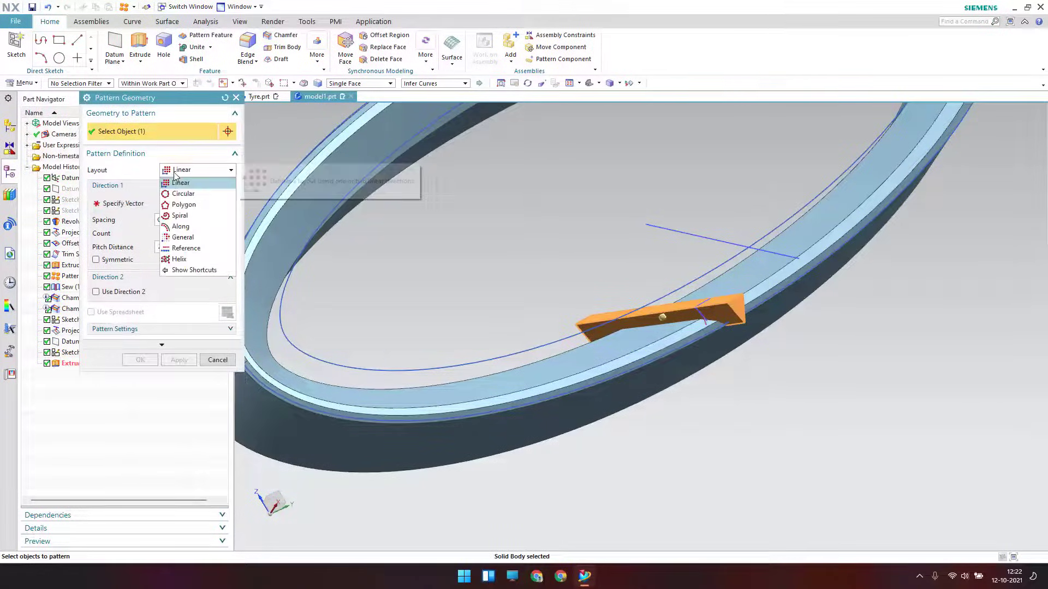
click(185, 224)
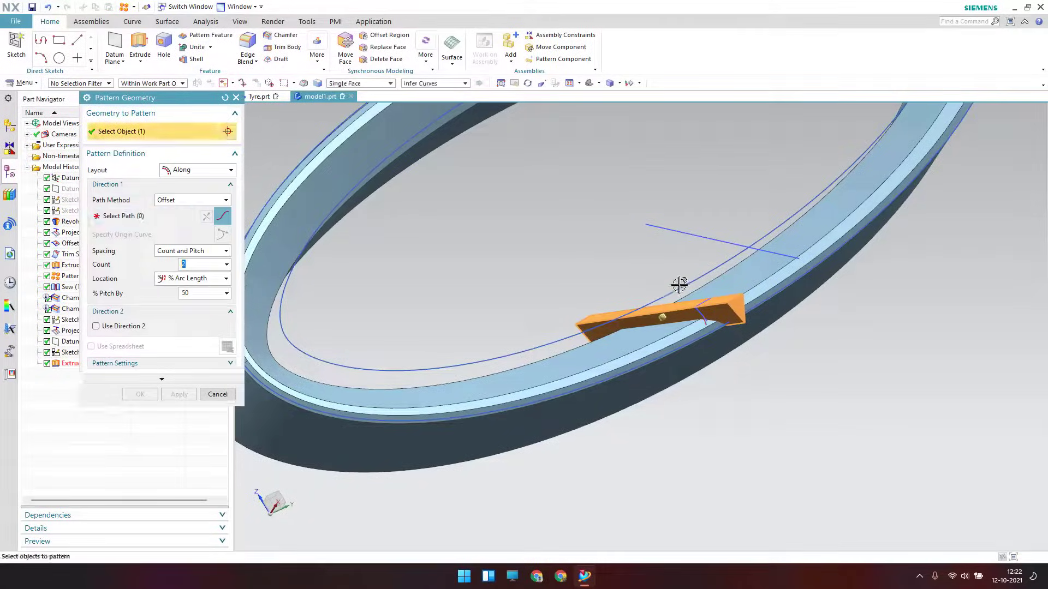
Step: Add the spline running around the ring's inner side to the patterned objects and select it as the pattern path
click(731, 267)
scroll(598, 274, down, 3)
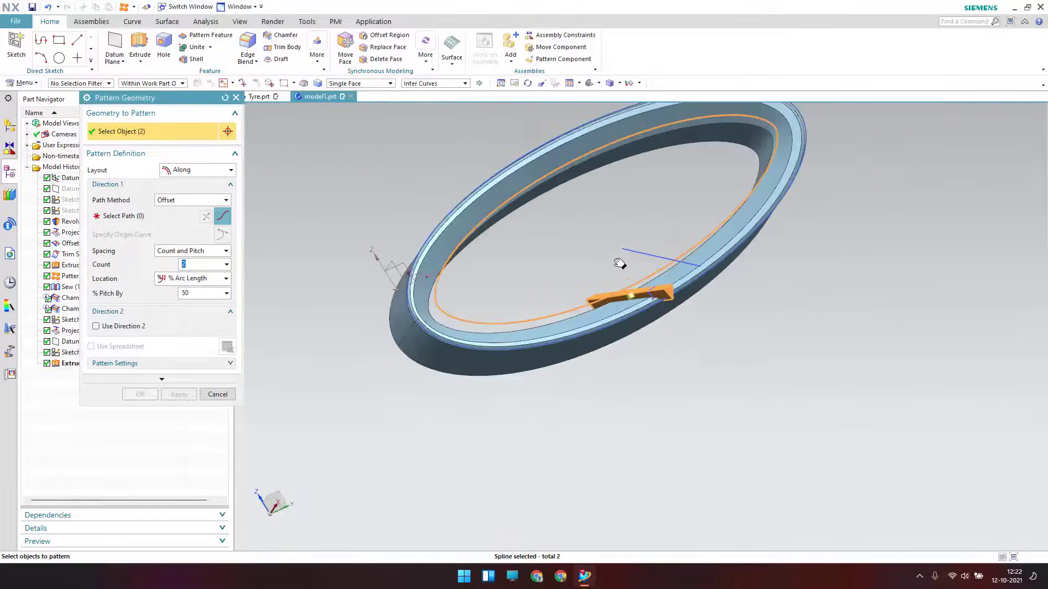
shift+middle_drag(613, 248, 614, 281)
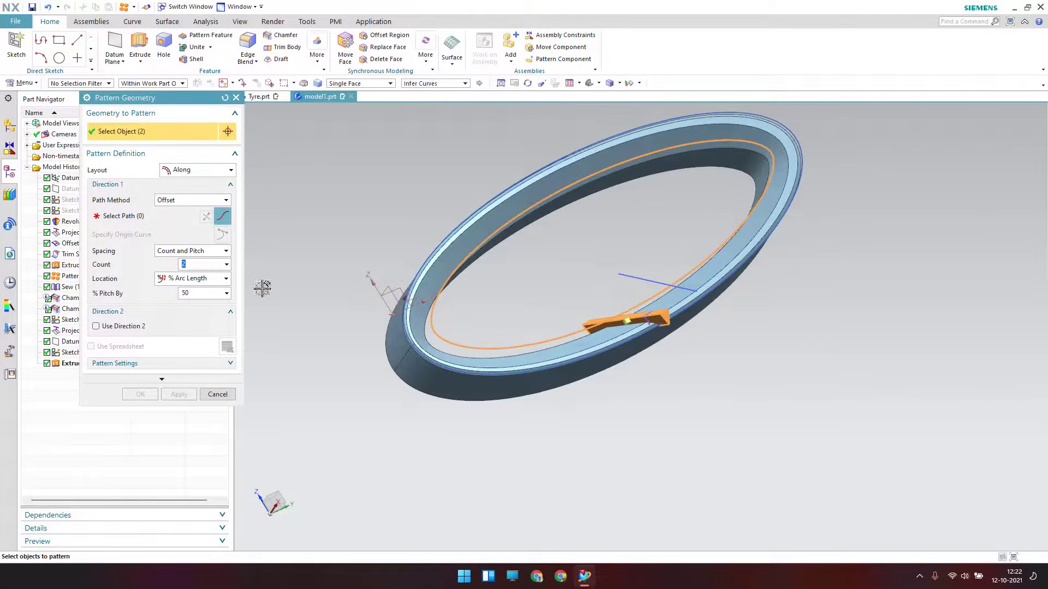
click(162, 217)
click(653, 297)
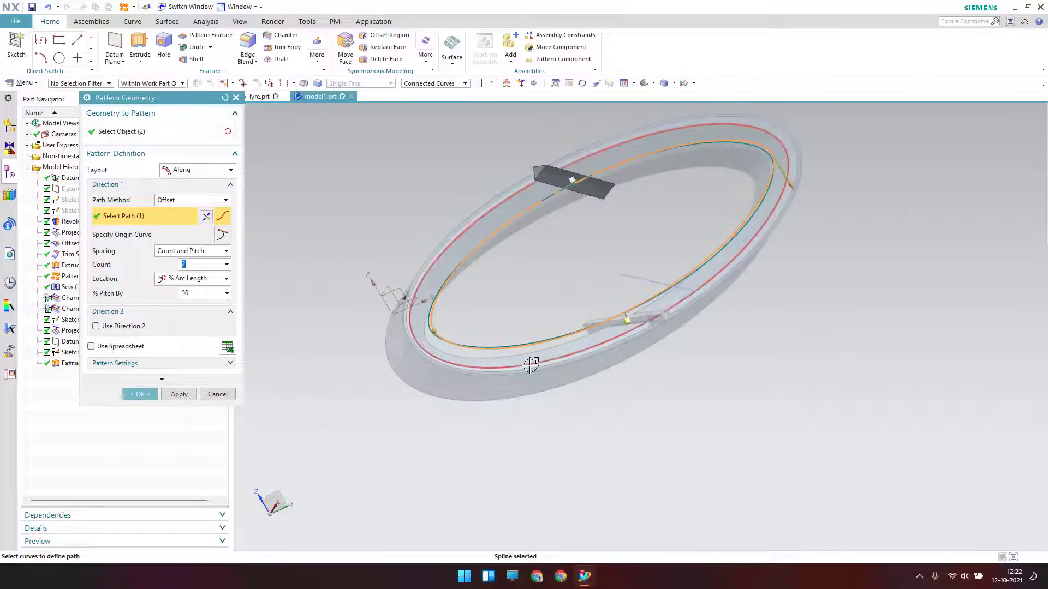
Step: Set the pattern to a count of 8 with a pitch of 3 % of the arc length
scroll(611, 297, up, 4)
mouse_move(648, 323)
middle_down()
mouse_move(662, 330)
mouse_move(647, 333)
mouse_move(647, 319)
middle_up()
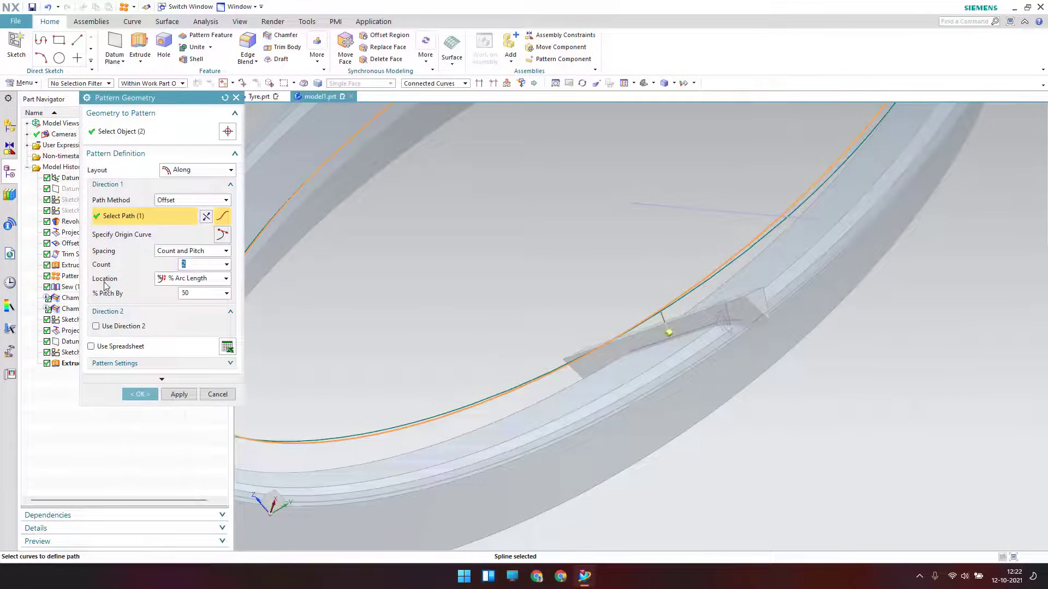
text(8)
click(199, 292)
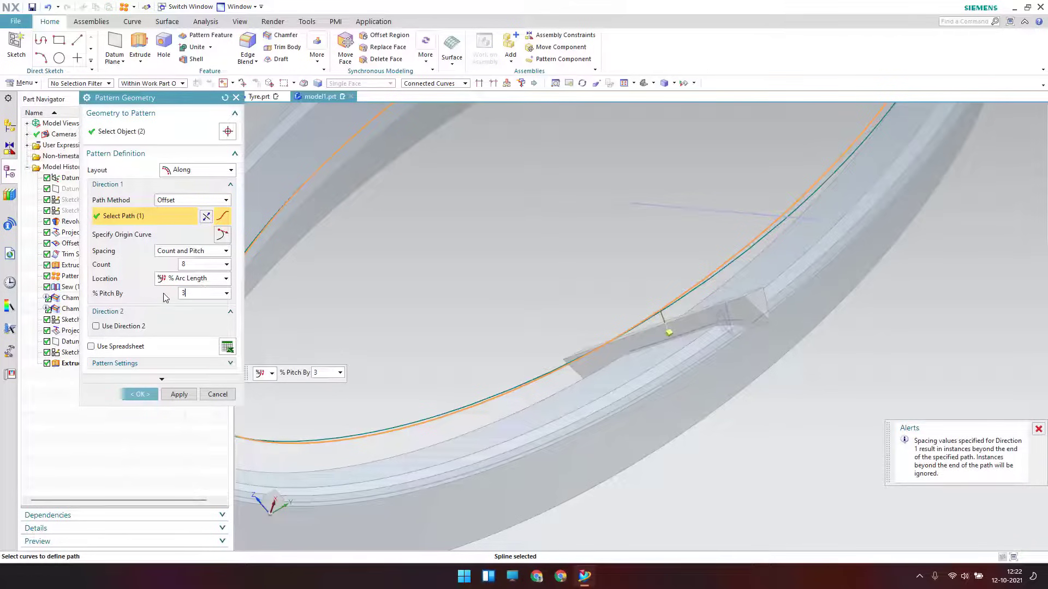
text(3)
key(Return)
Step: Reverse the path direction of the pattern and create the patterned geometry
middle_drag(763, 296, 715, 297)
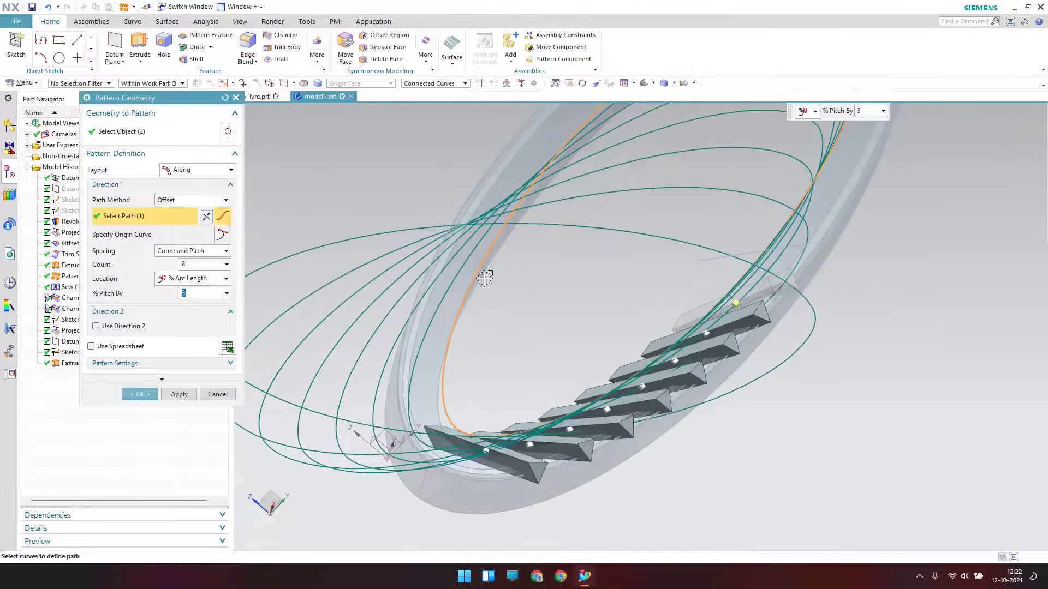
click(207, 217)
scroll(617, 302, down, 4)
scroll(692, 225, up, 4)
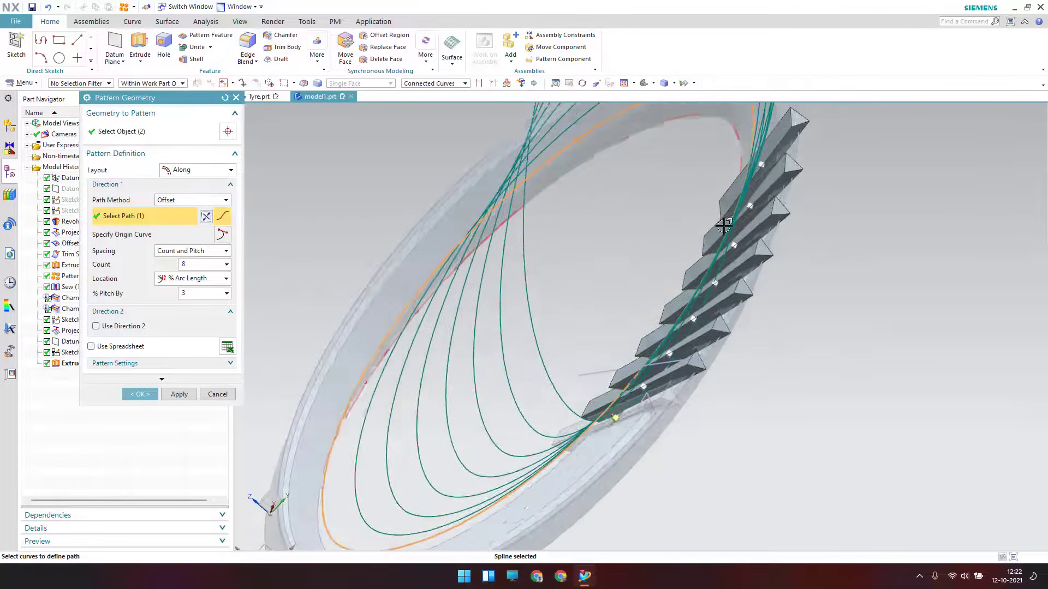
middle_drag(716, 225, 763, 221)
mouse_move(759, 226)
middle_down()
mouse_move(755, 238)
mouse_move(739, 227)
middle_up()
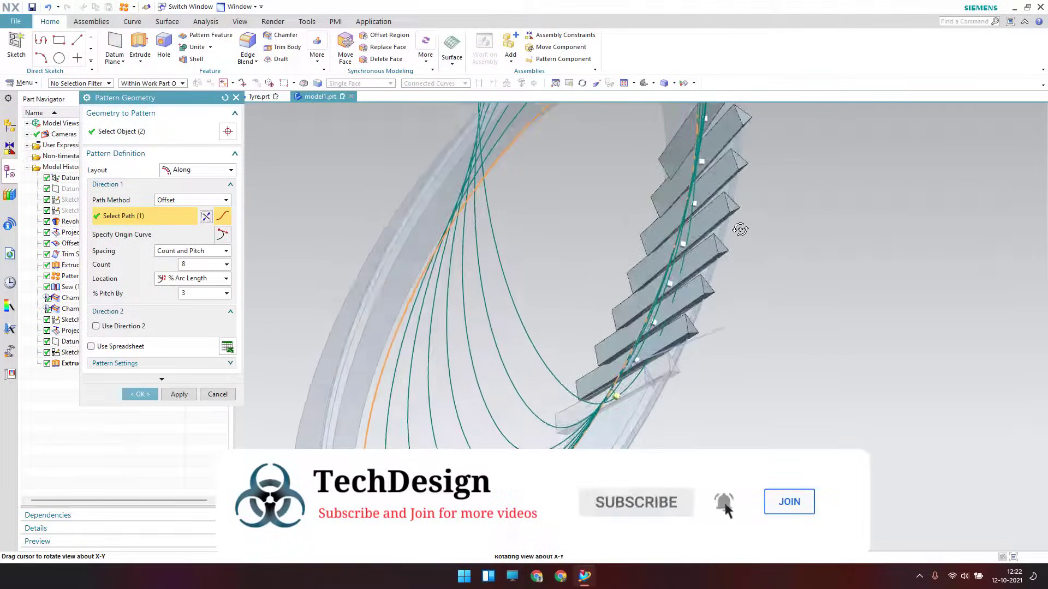
click(140, 394)
Step: Start a second Along geometry pattern of the extruded triangular body, using the ring's inner spline as the path in its default direction
middle_drag(741, 315, 563, 348)
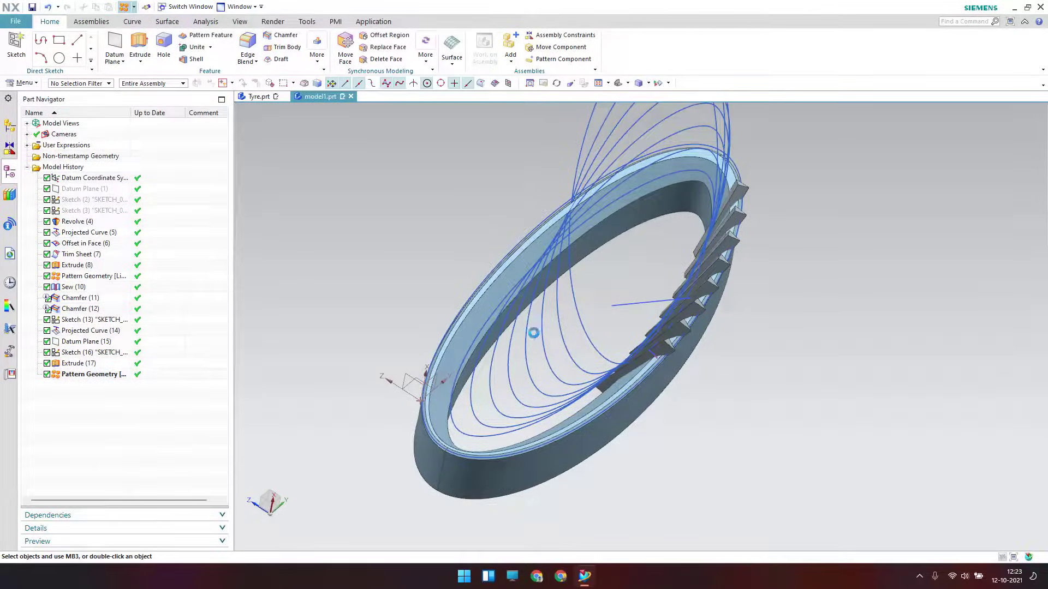
scroll(683, 354, up, 5)
click(73, 362)
click(130, 217)
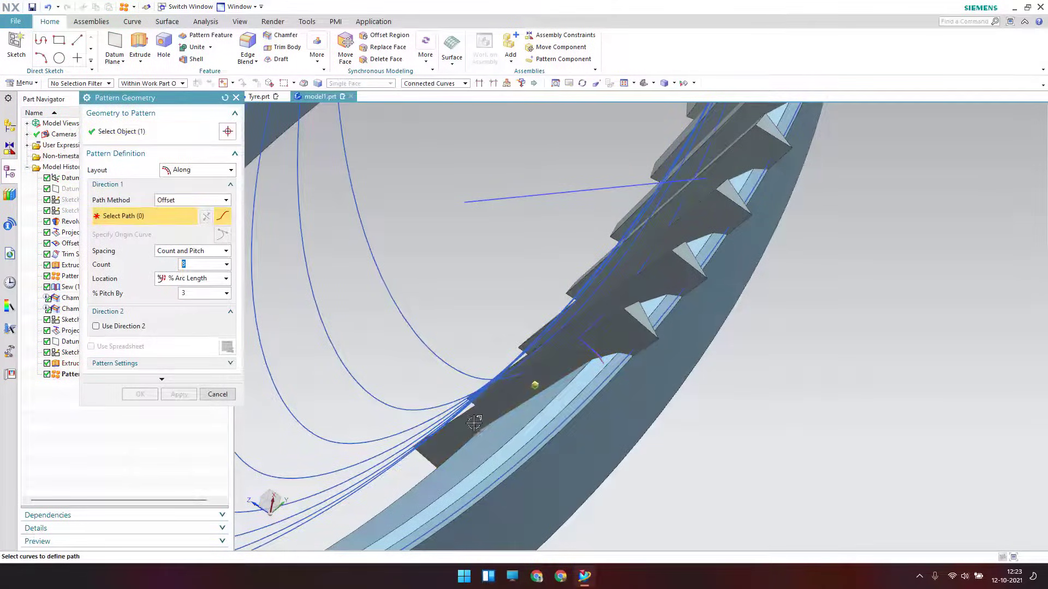
scroll(496, 405, down, 5)
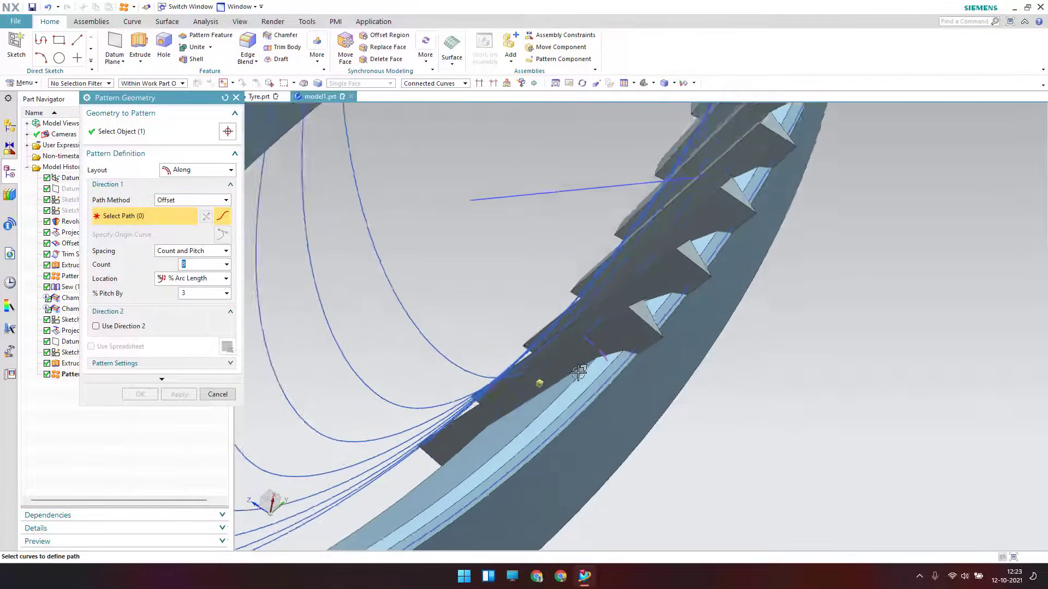
click(361, 465)
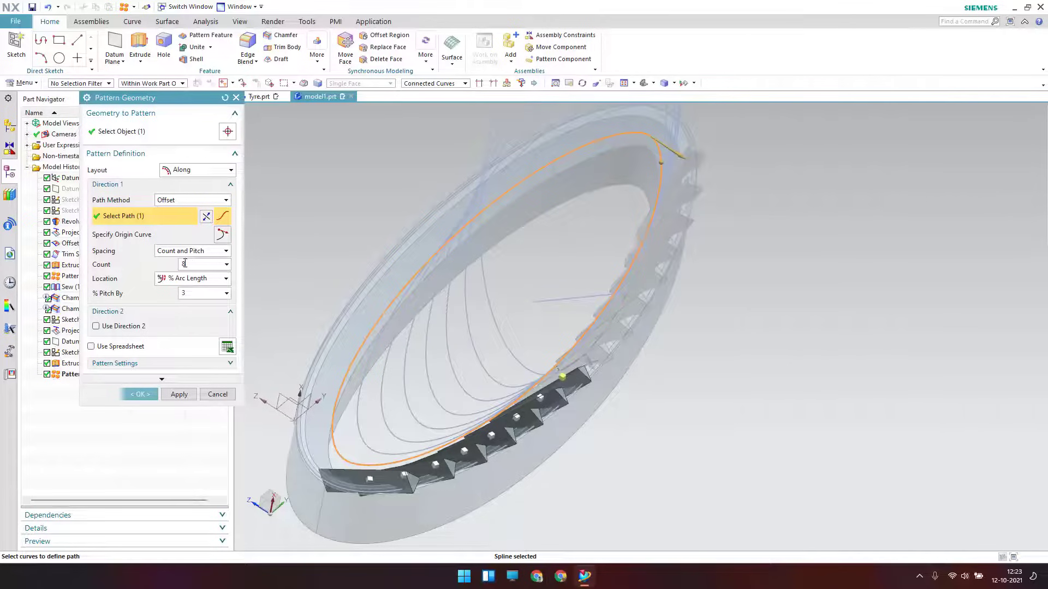
Step: Set the second pattern's count to 6, keep the 3 % arc-length pitch, and create the patterned bodies
key(Return)
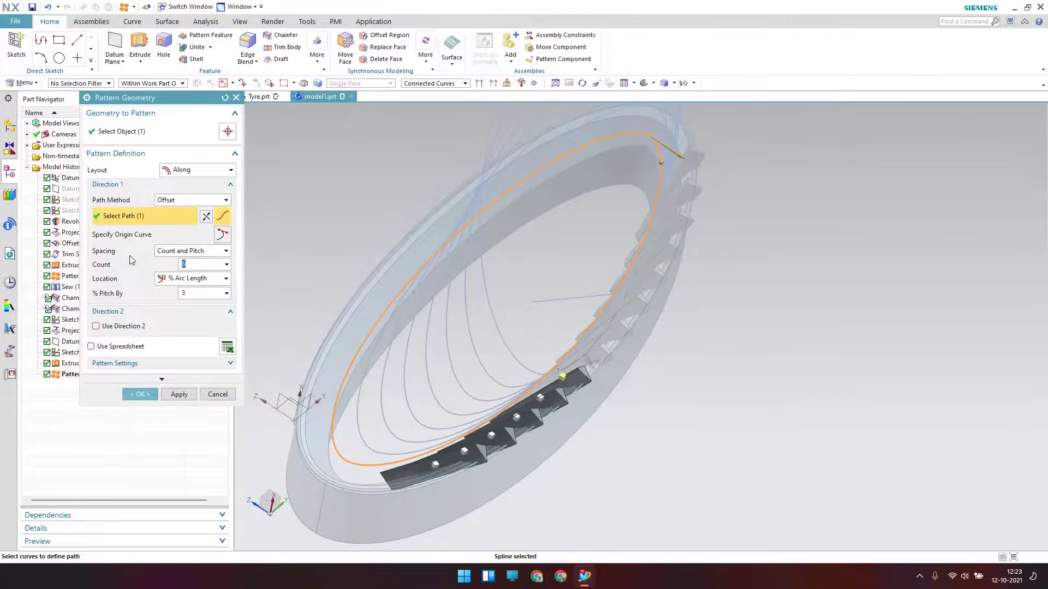
click(139, 394)
mouse_move(558, 350)
middle_down()
mouse_move(561, 373)
mouse_move(563, 337)
middle_up()
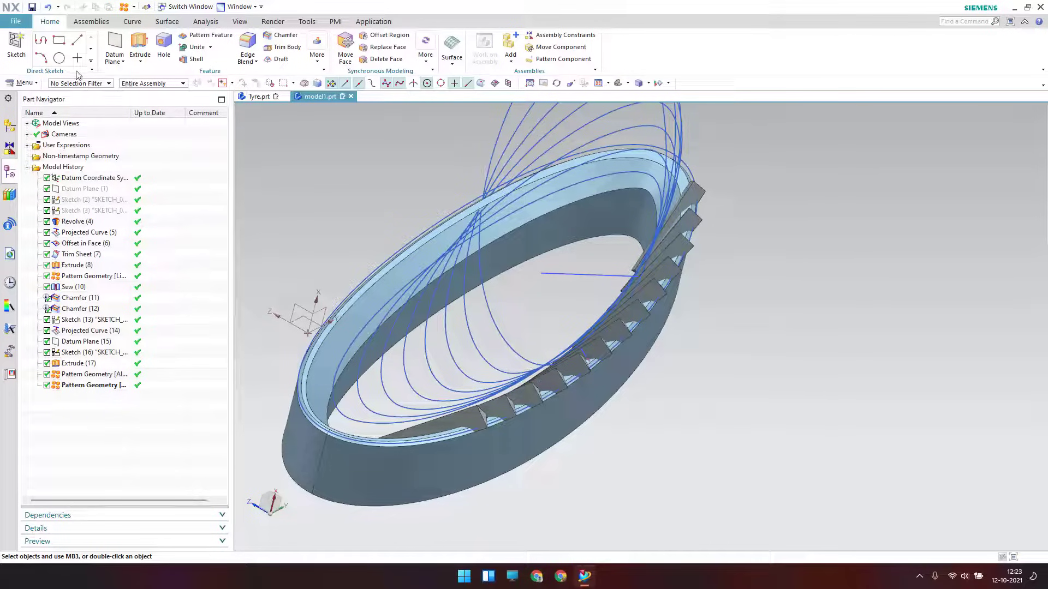
Step: Start a Mirror Geometry operation and select the bodies of both Along patterns as the geometry to mirror
click(24, 83)
mouse_move(33, 137)
mouse_move(117, 254)
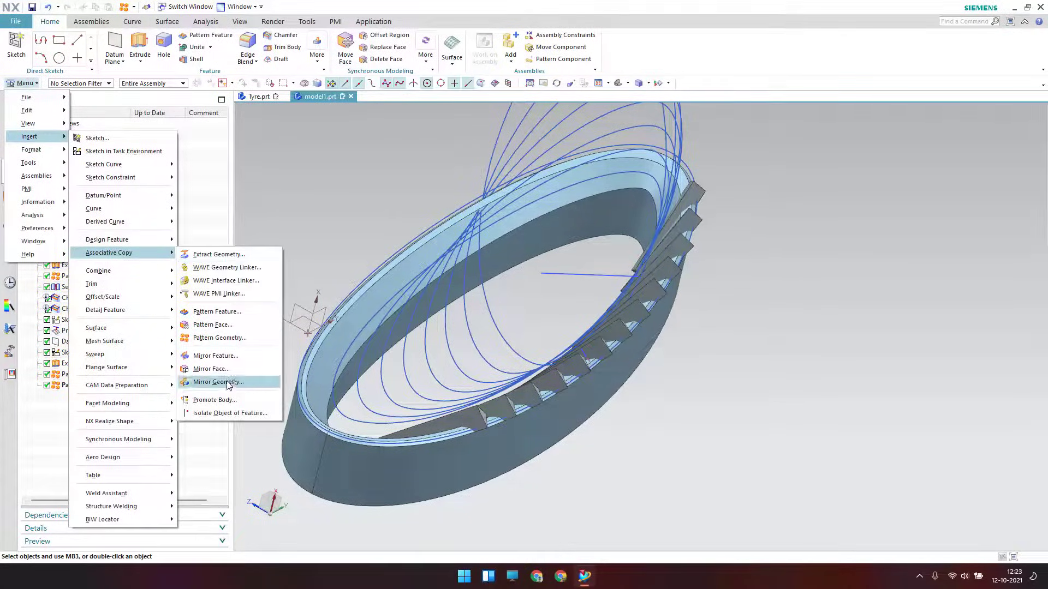
click(228, 384)
click(105, 386)
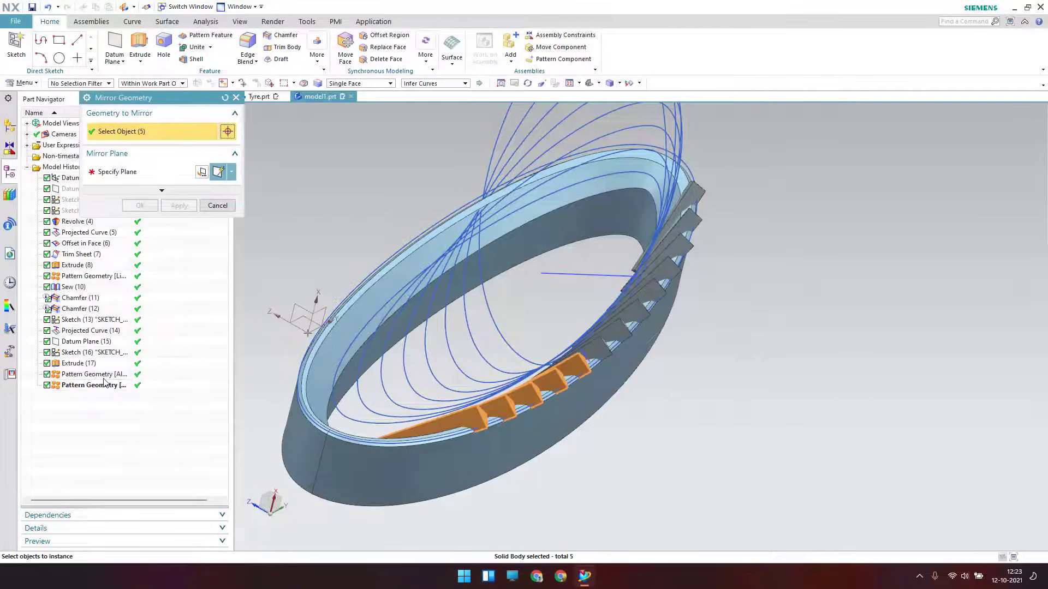
click(106, 374)
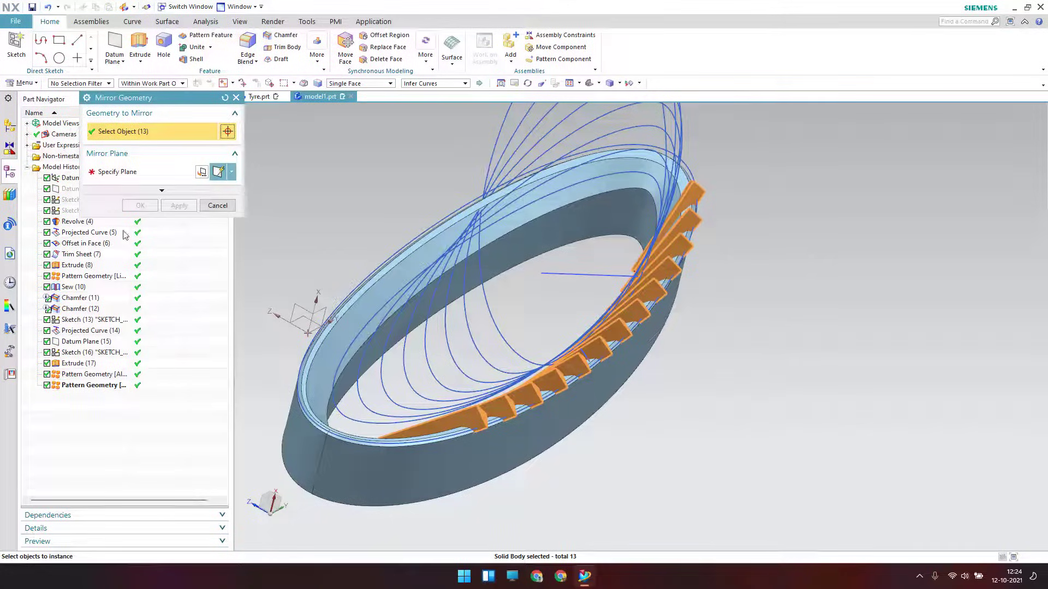
Step: Use the XY plane of the datum coordinate system as the mirror plane and create the mirrored triangular bodies
click(121, 174)
middle_drag(309, 320, 296, 429)
middle_drag(302, 498, 285, 319)
click(267, 304)
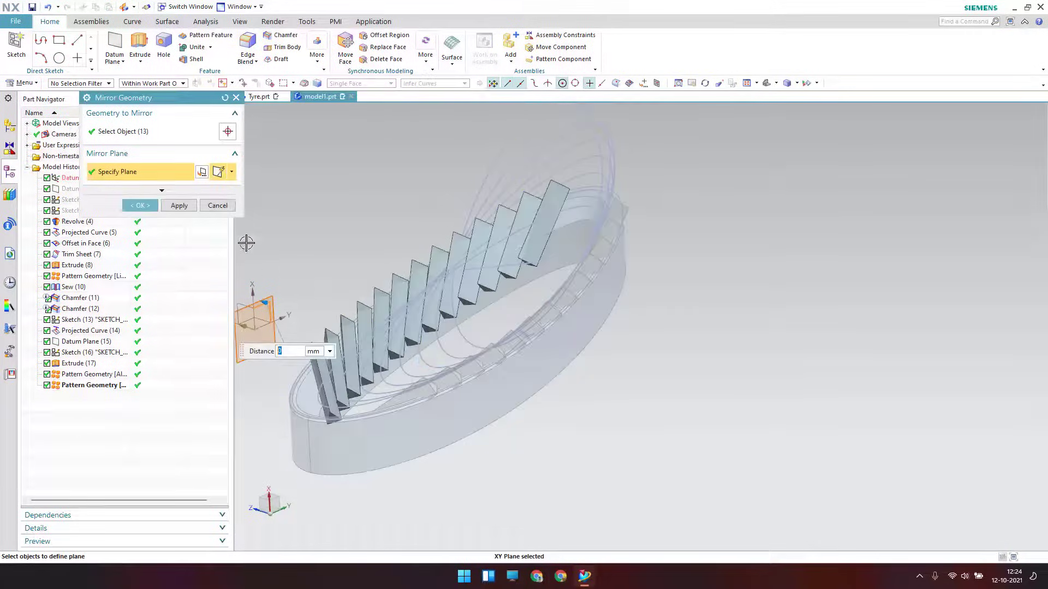
click(152, 202)
middle_drag(318, 249, 489, 214)
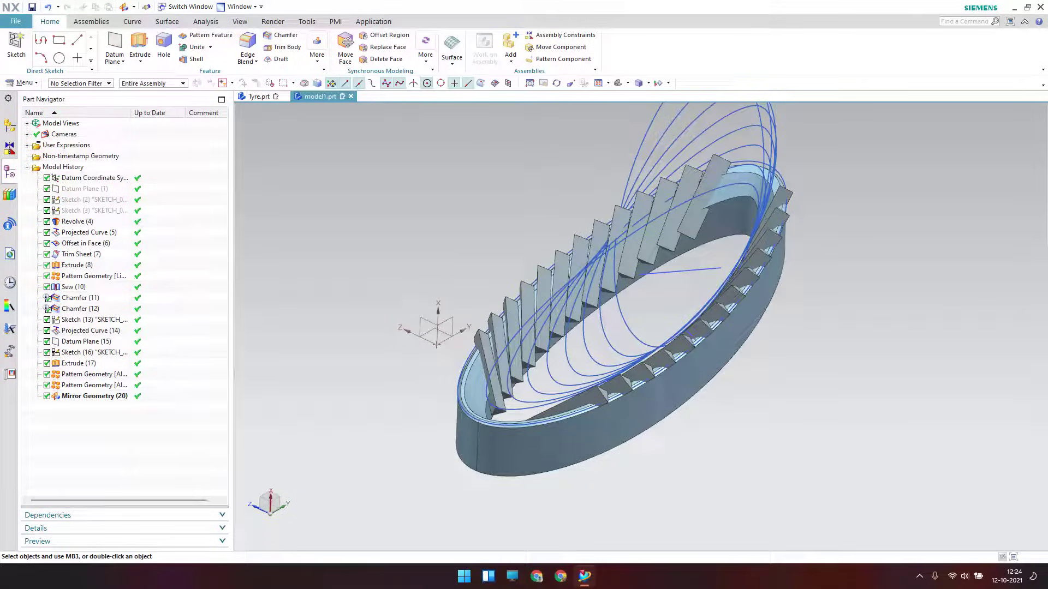
Step: Subtract all the patterned and mirrored triangular bodies from the ring body to cut the grooves
click(210, 48)
click(200, 66)
click(495, 429)
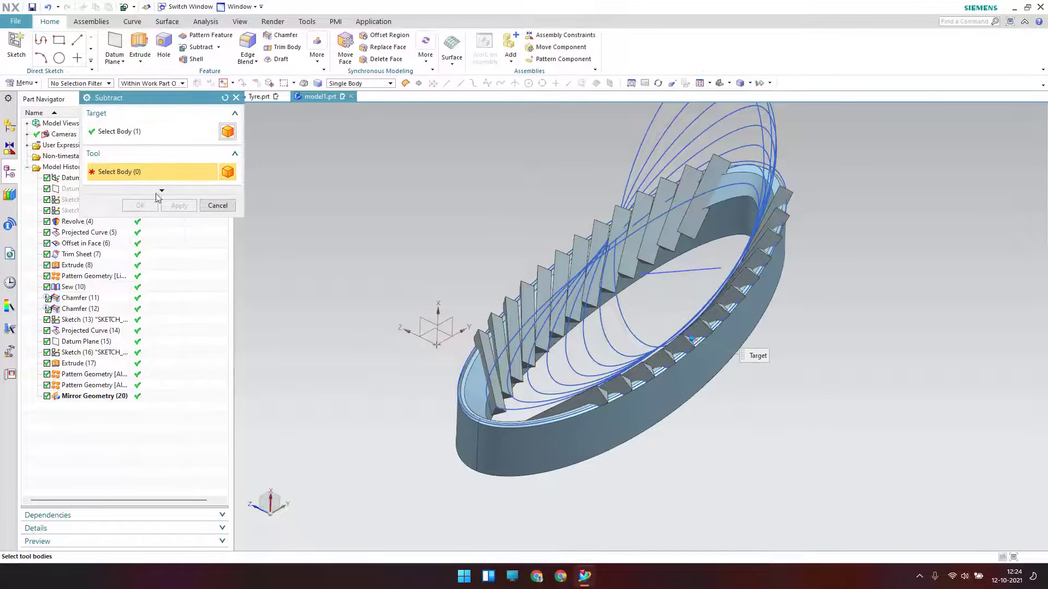
click(91, 398)
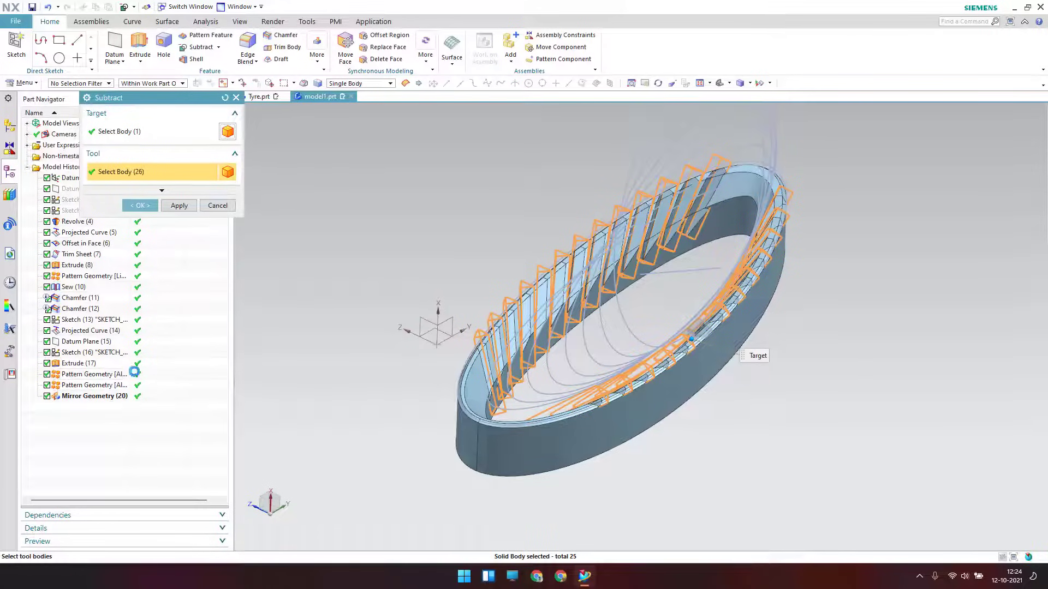
click(141, 206)
middle_drag(390, 281, 601, 322)
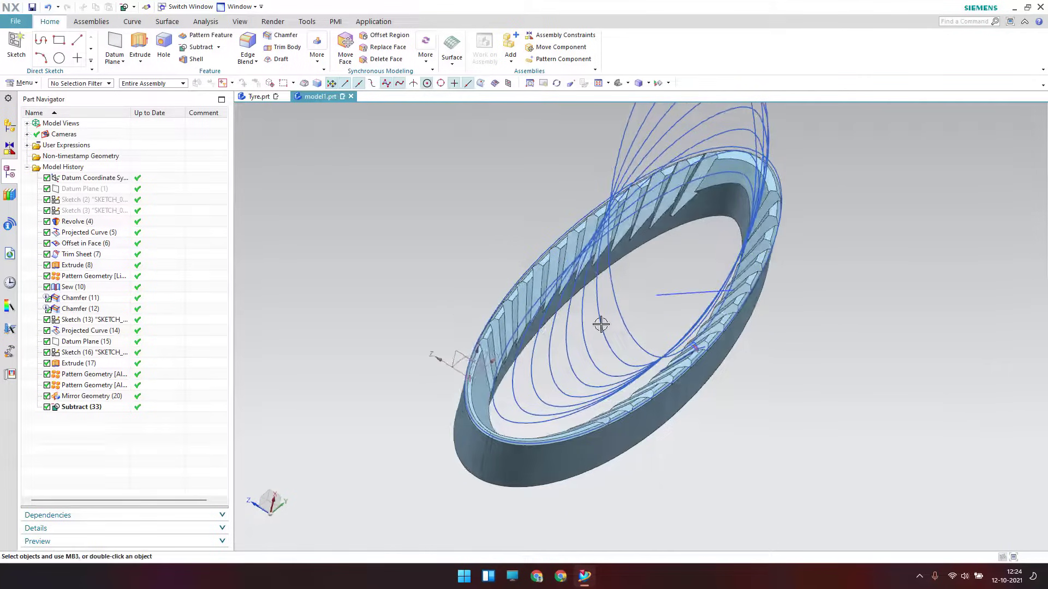
Step: Restore the model's display after inverting the visibility, and hide all curves
key(ctrl+b)
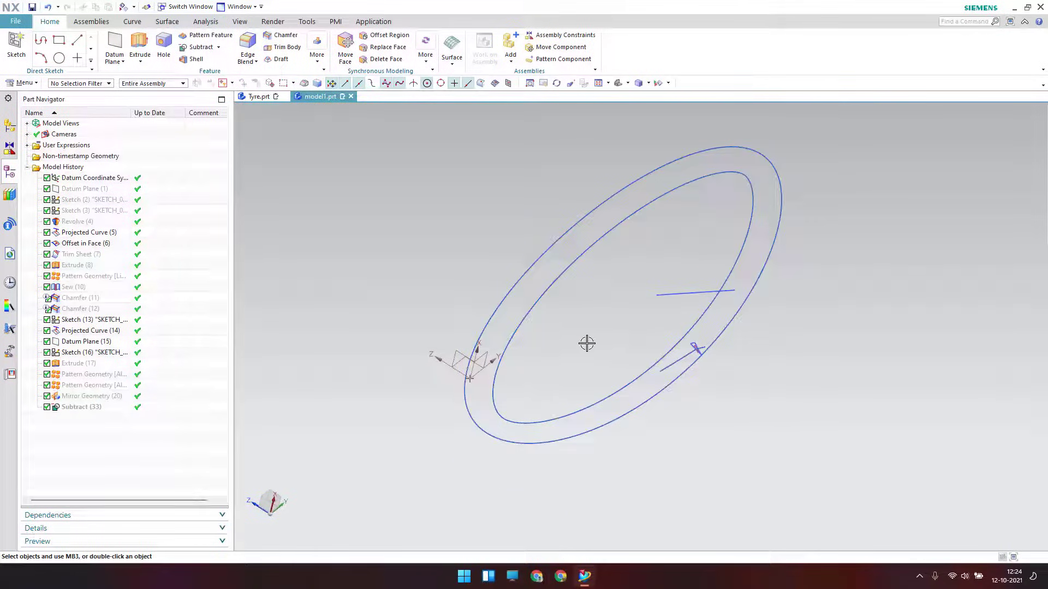
key(ctrl+z)
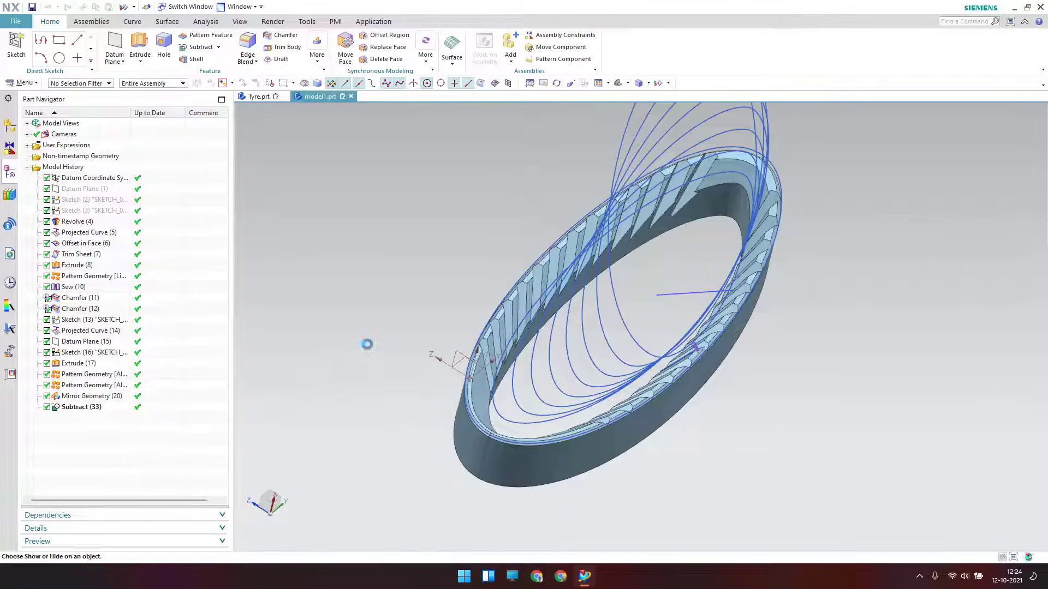
click(239, 191)
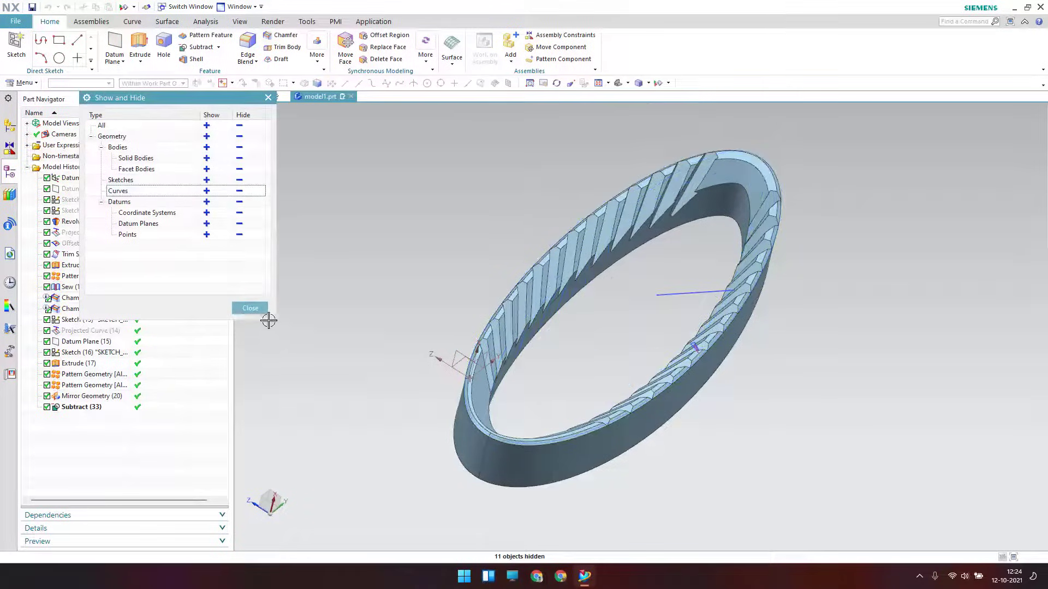
click(250, 308)
Step: Start a new sketch for the profile on the grooved ring
scroll(548, 275, down, 5)
middle_drag(548, 276, 498, 254)
scroll(543, 289, up, 3)
scroll(497, 256, up, 3)
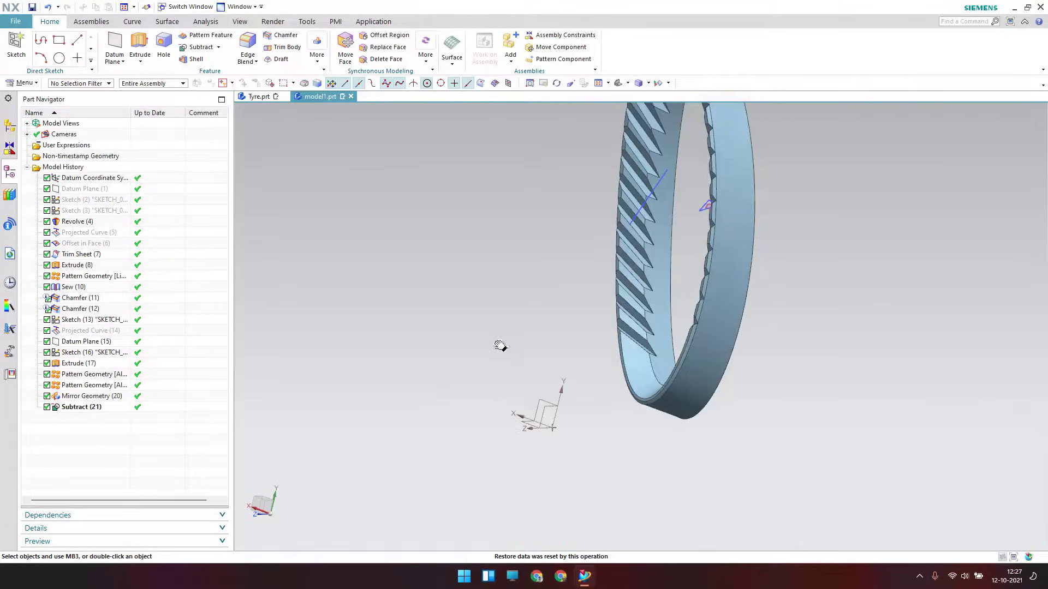
middle_drag(582, 358, 484, 365)
click(16, 46)
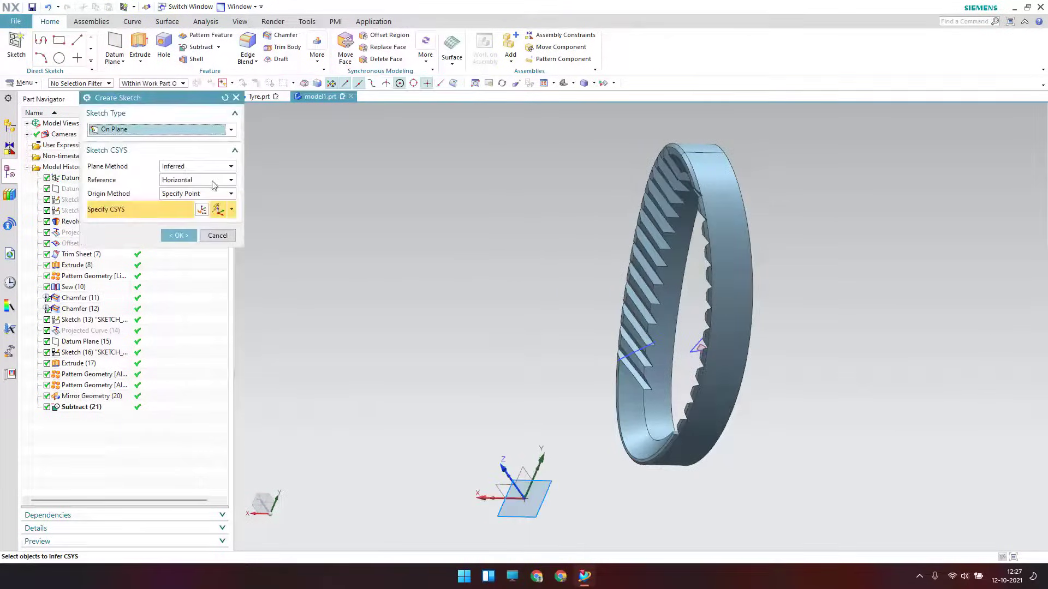
click(182, 129)
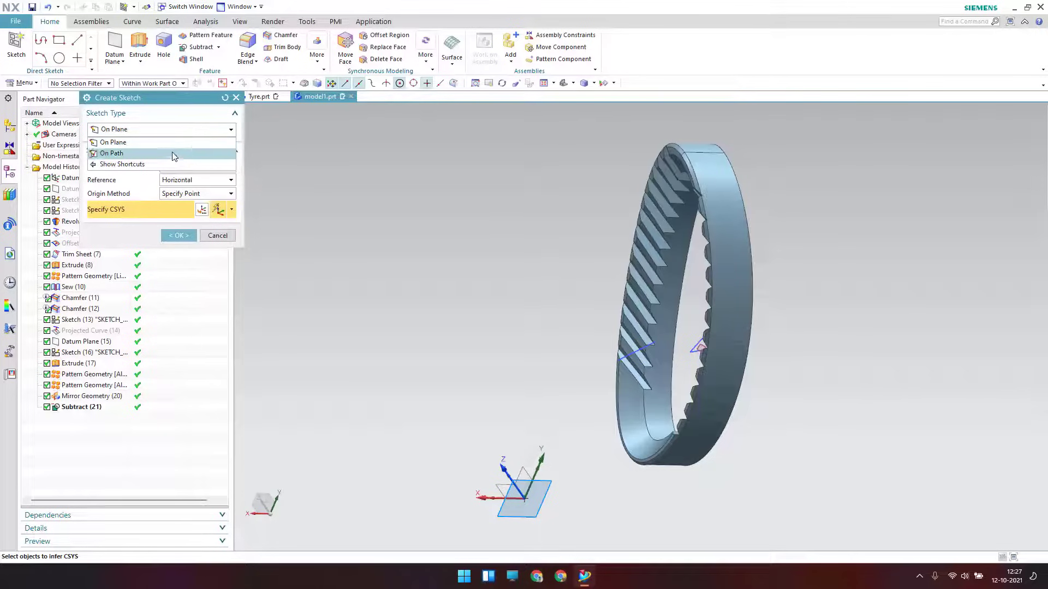
click(173, 156)
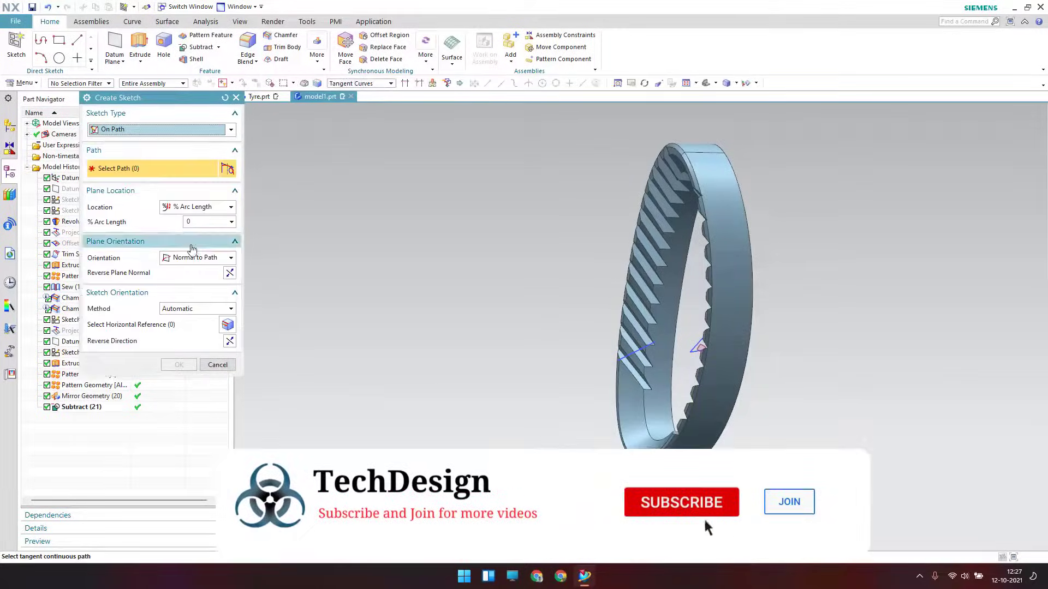
click(224, 99)
Step: Set the sketch type to On Plane with the New Plane method and pick the XY plane of the datum coordinate system
click(191, 130)
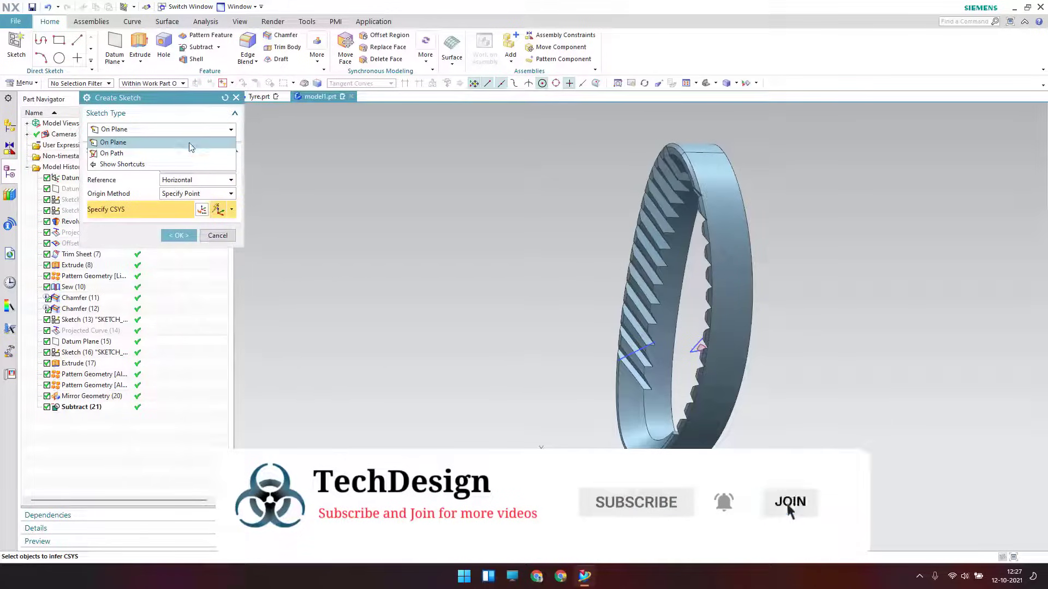
click(188, 143)
click(185, 166)
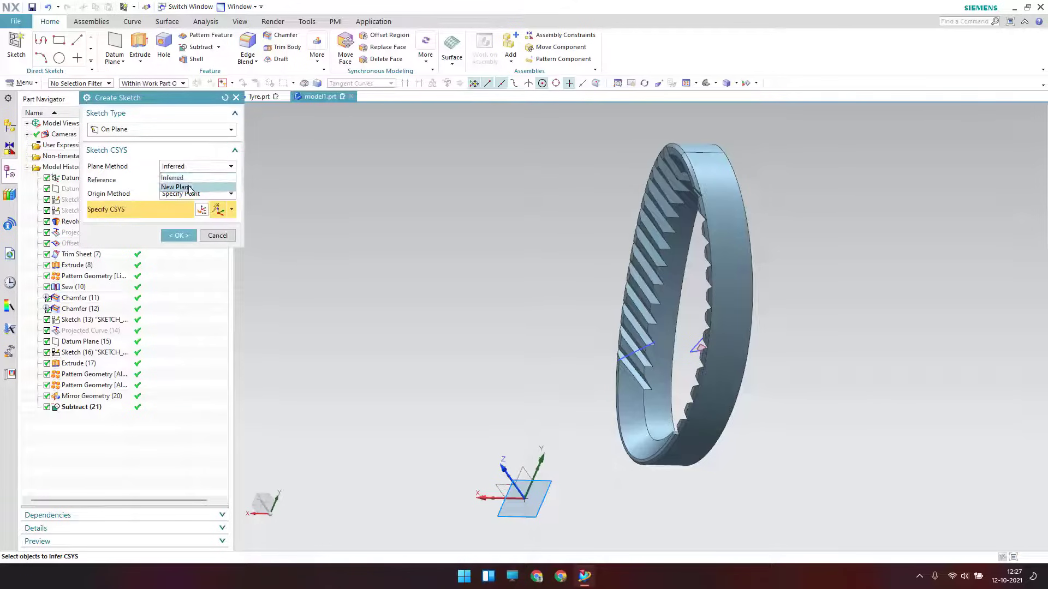
click(189, 188)
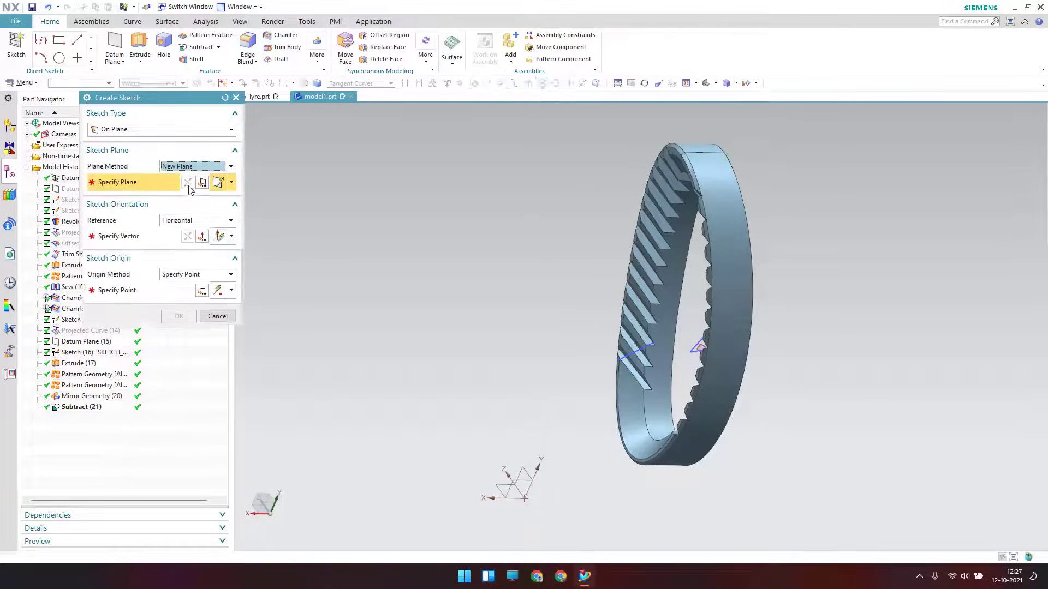
click(522, 482)
Step: Specify the X axis as the sketch's horizontal reference vector and reverse its direction
middle_drag(538, 299, 301, 314)
key(F8)
middle_drag(411, 367, 409, 252)
click(121, 238)
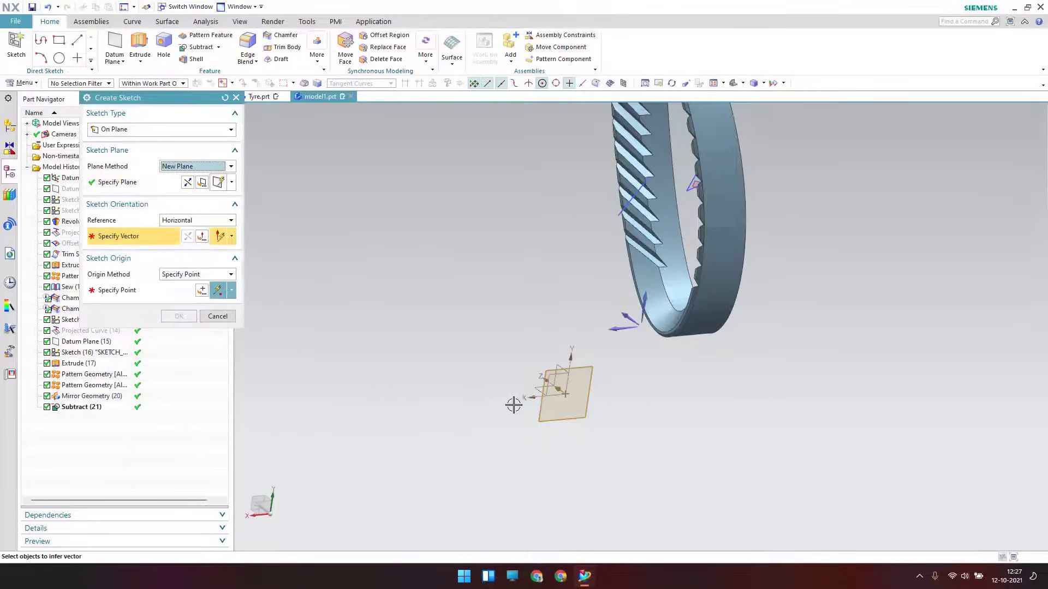
click(612, 330)
click(188, 238)
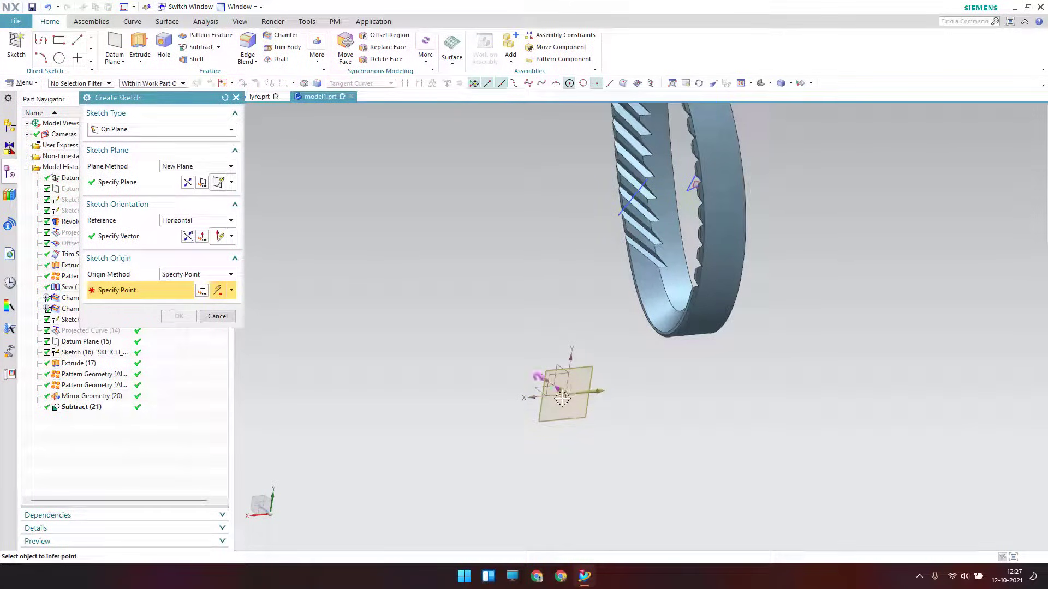
Step: Set the sketch origin at the datum coordinate system's origin point and create the sketch
click(218, 290)
click(183, 312)
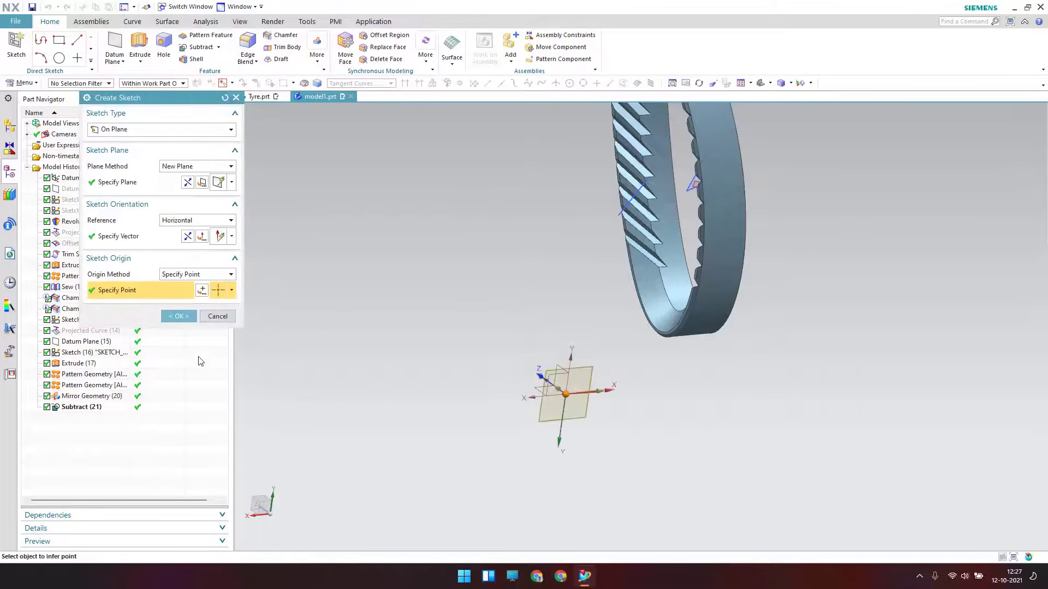
click(177, 315)
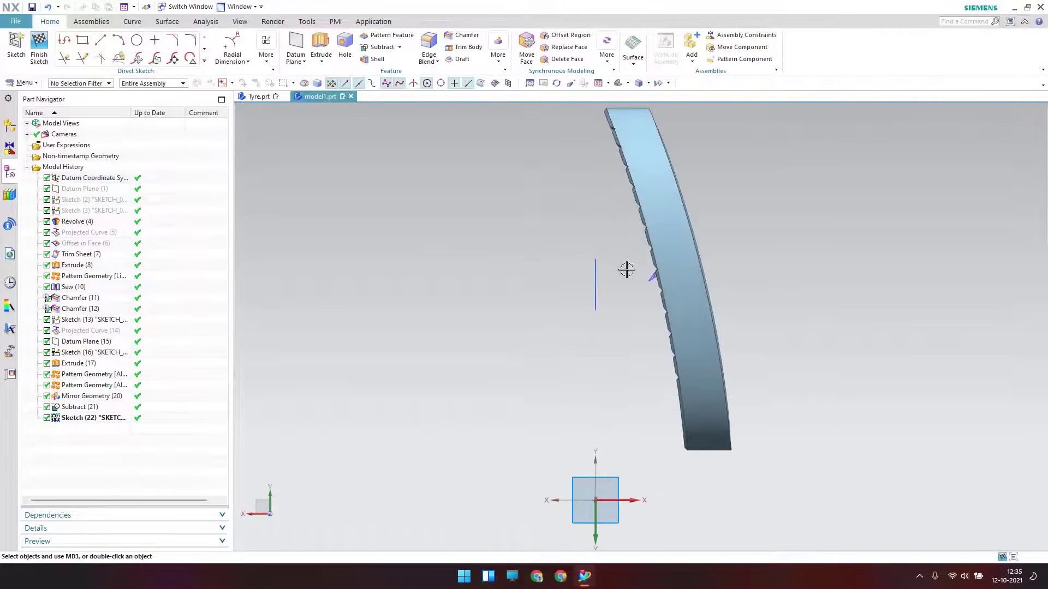
Step: Sketch a three-point arc with a radius of about 490 mm along the ring band, nearer its smooth edge
shift+middle_drag(547, 242, 542, 289)
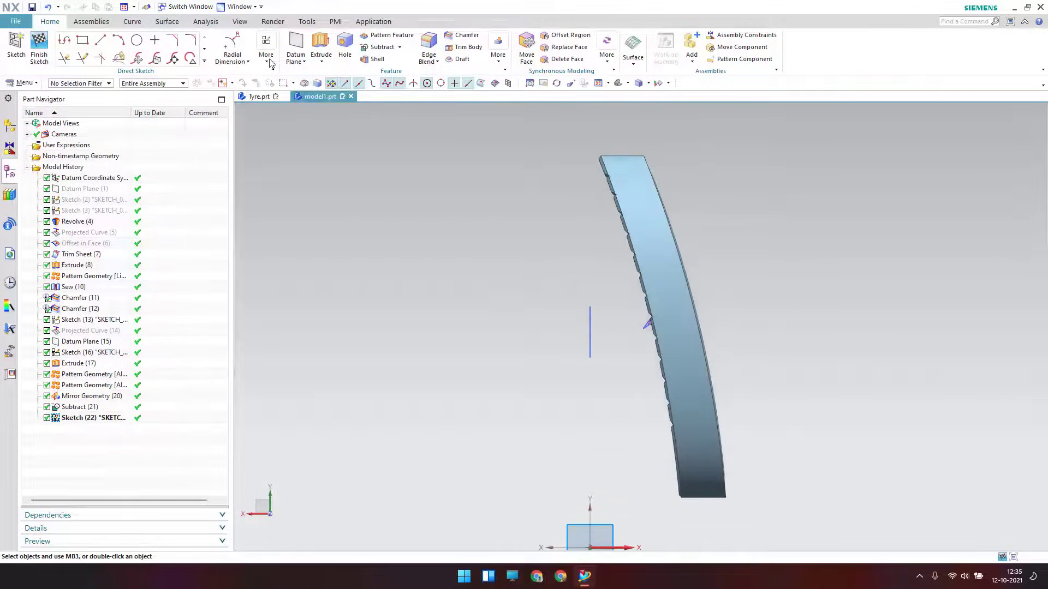
click(119, 40)
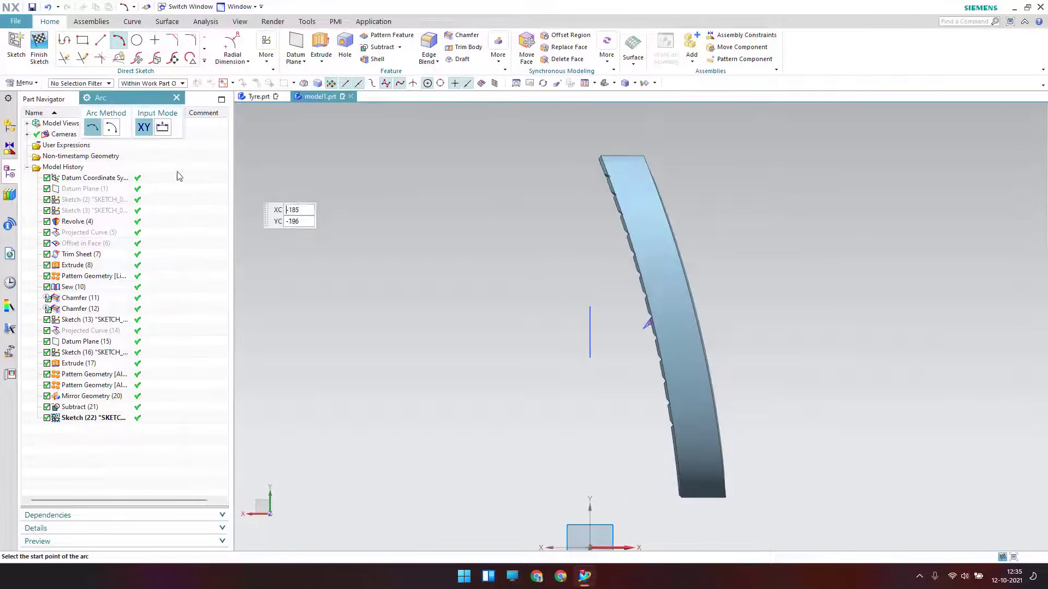
scroll(664, 205, up, 4)
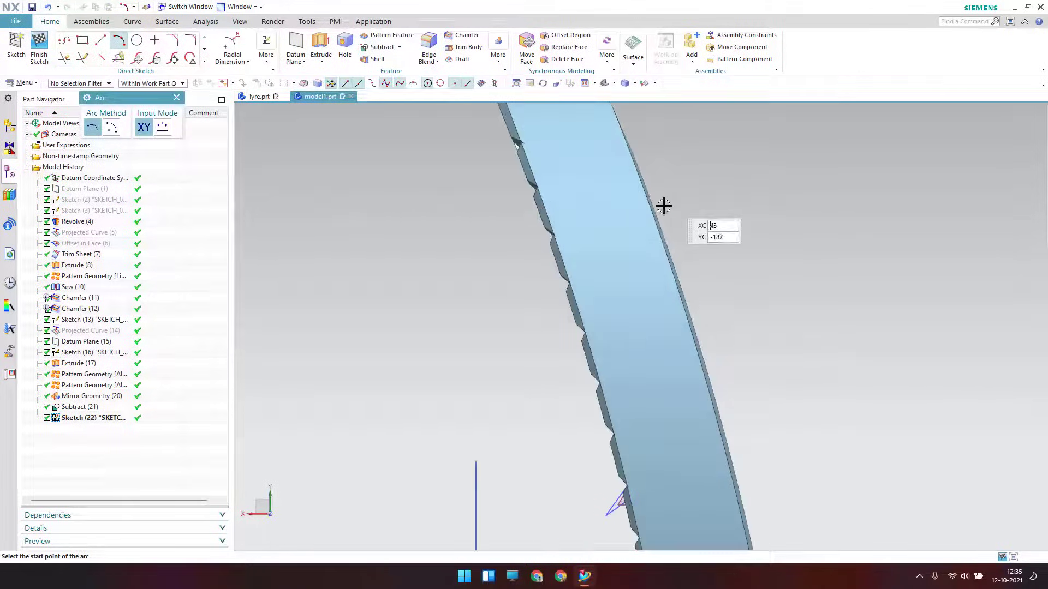
click(612, 182)
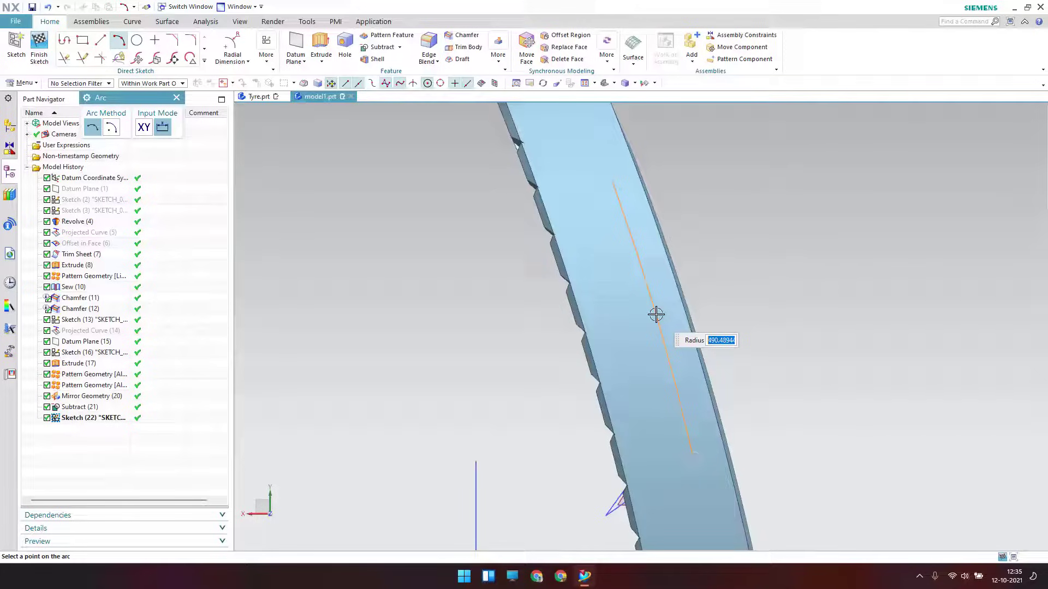
click(656, 315)
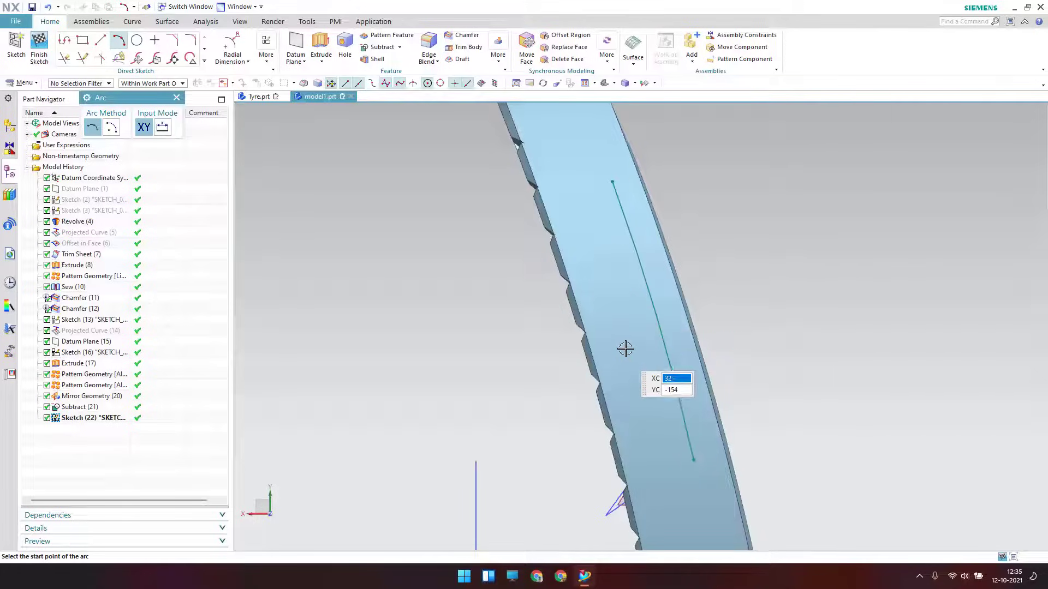
Step: Sketch a second three-point arc beside the first, nearer the notched edge, and stretch both arcs' upper ends slightly
click(569, 197)
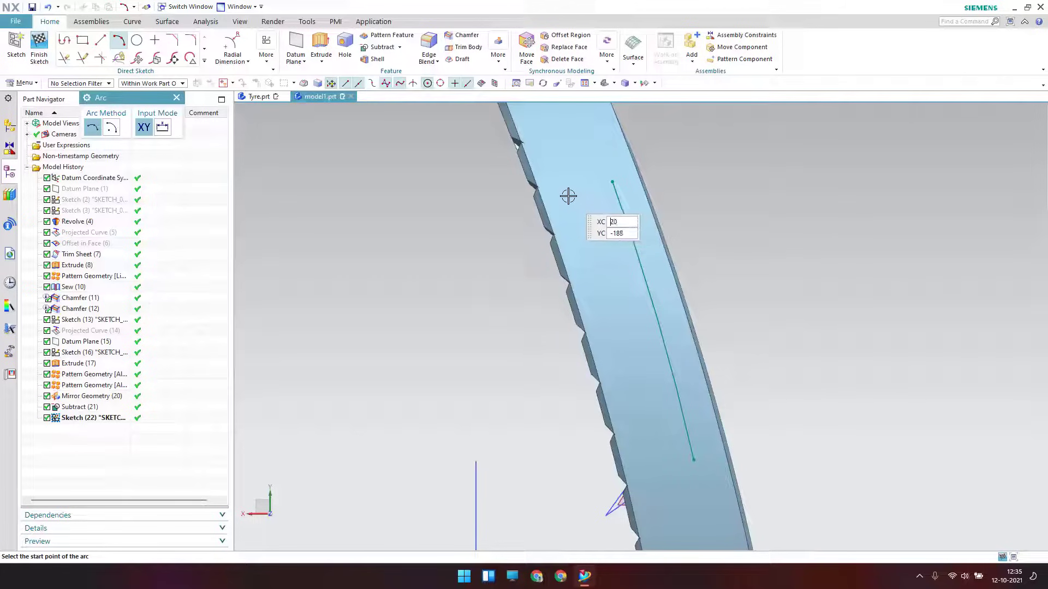
click(656, 469)
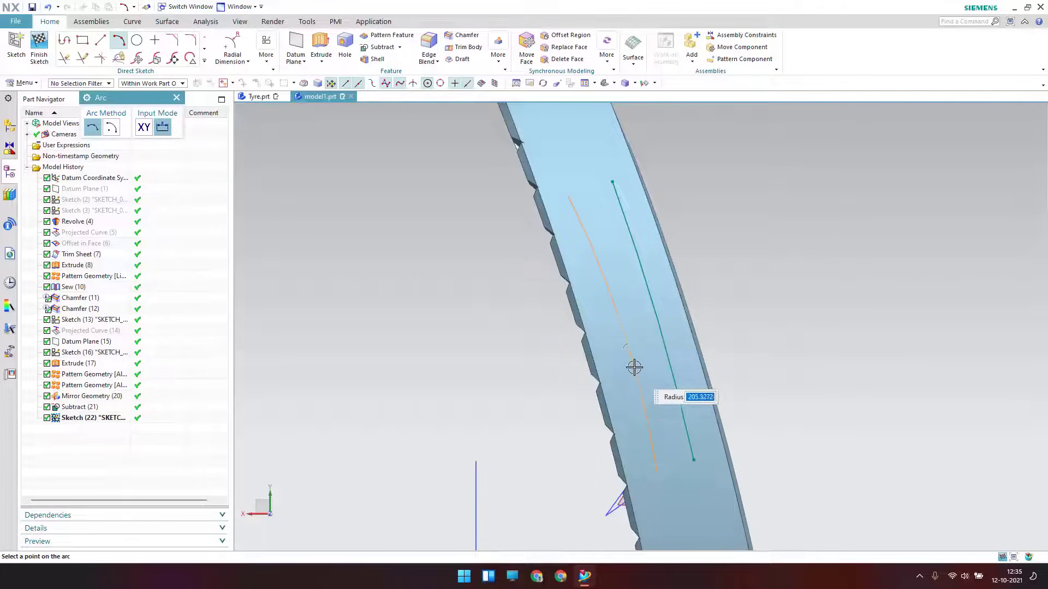
click(623, 331)
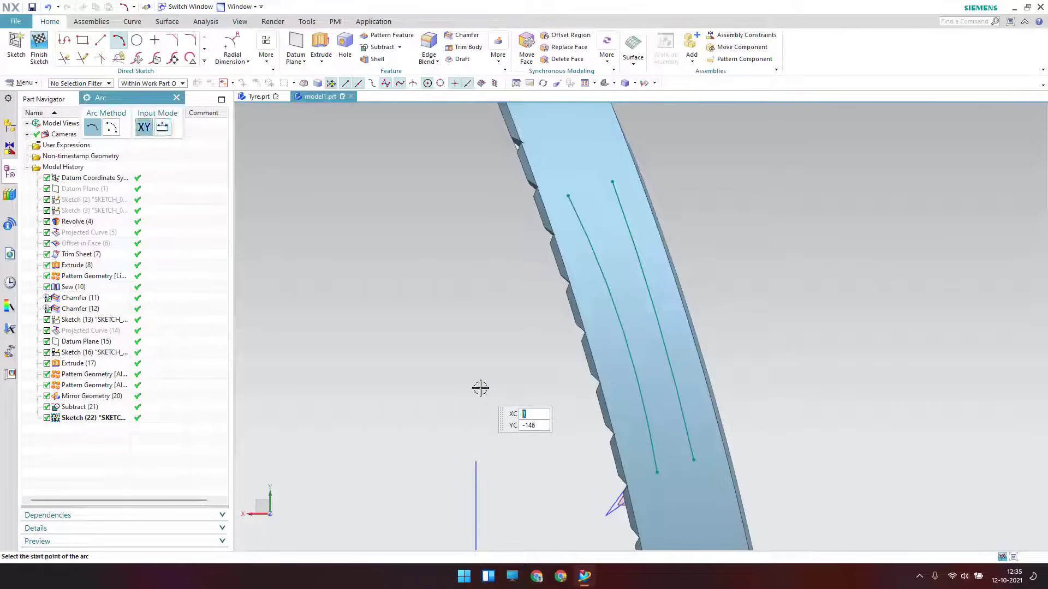
key(Escape)
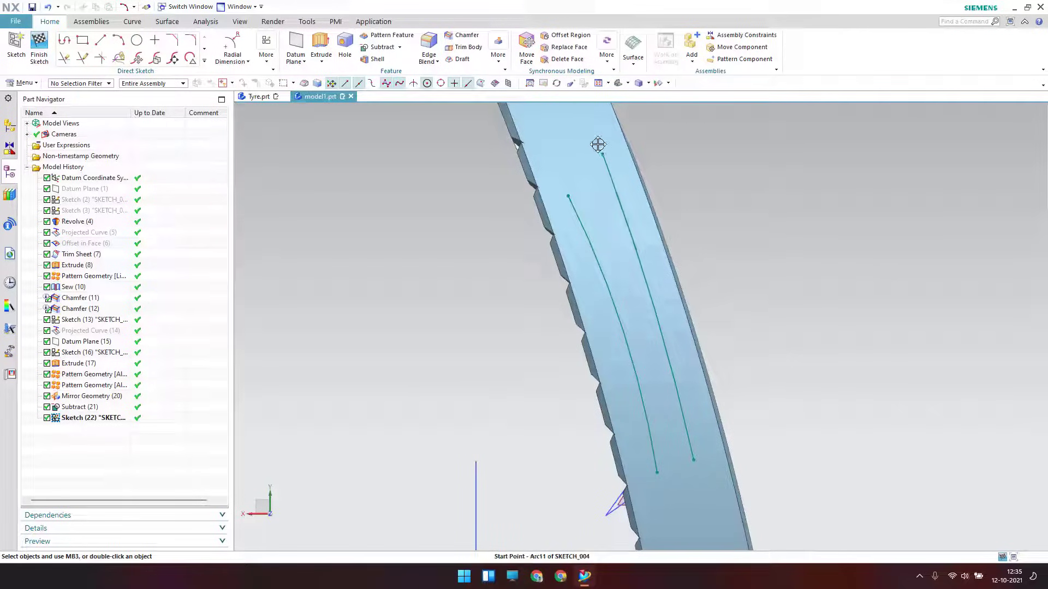
drag(569, 197, 567, 188)
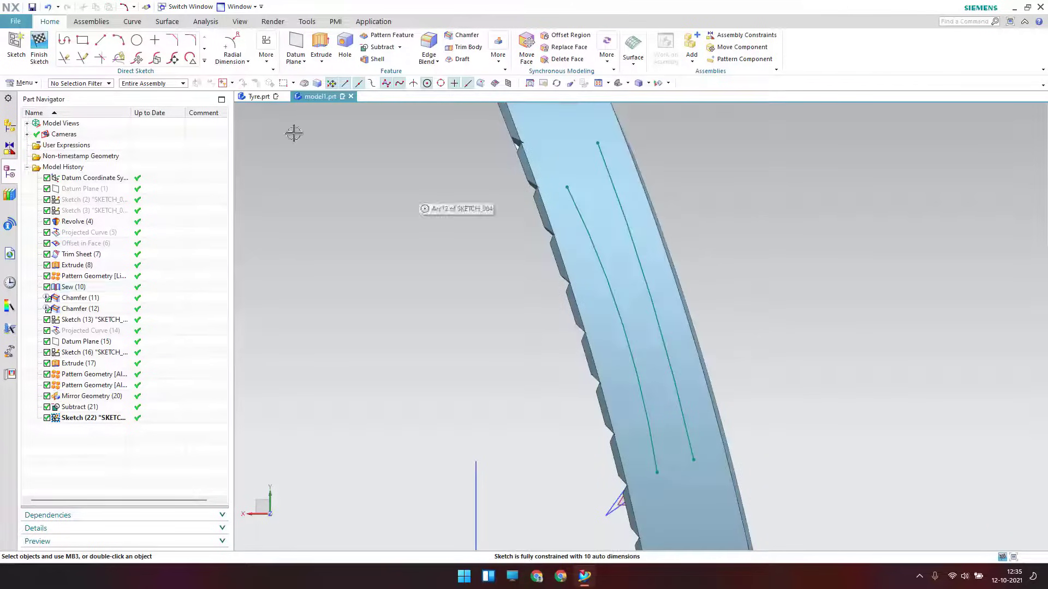
Step: Join the two arcs' upper ends with a line and draw a slanted line inward from the outer arc's lower end
click(100, 42)
click(597, 144)
click(567, 187)
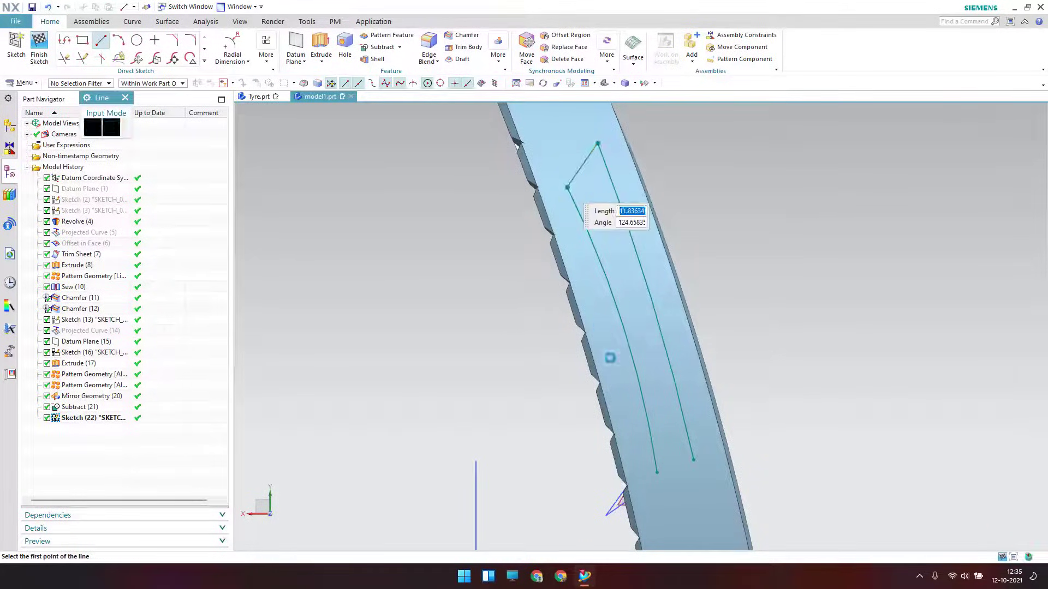
click(693, 461)
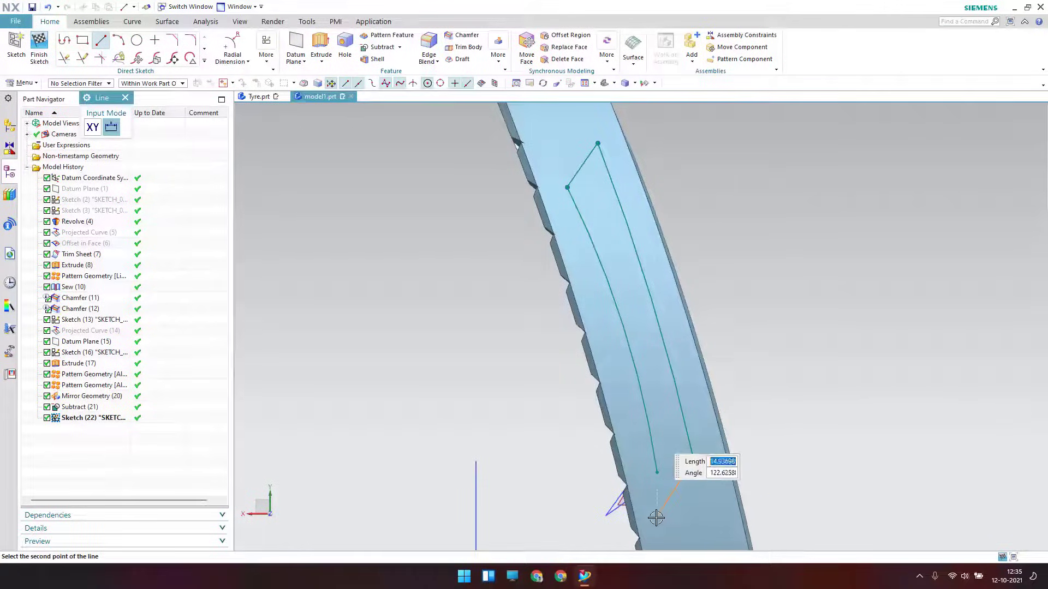
click(657, 517)
Step: Extend the inner arc down to the slanted lower line and trim off the line's overhang to close the profile
key(e)
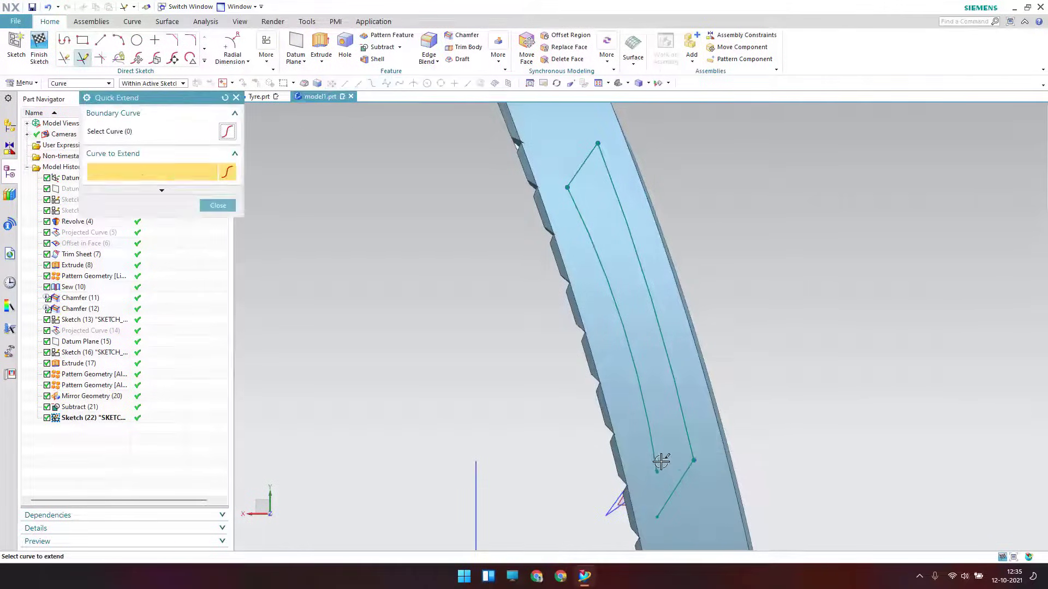
click(656, 456)
key(t)
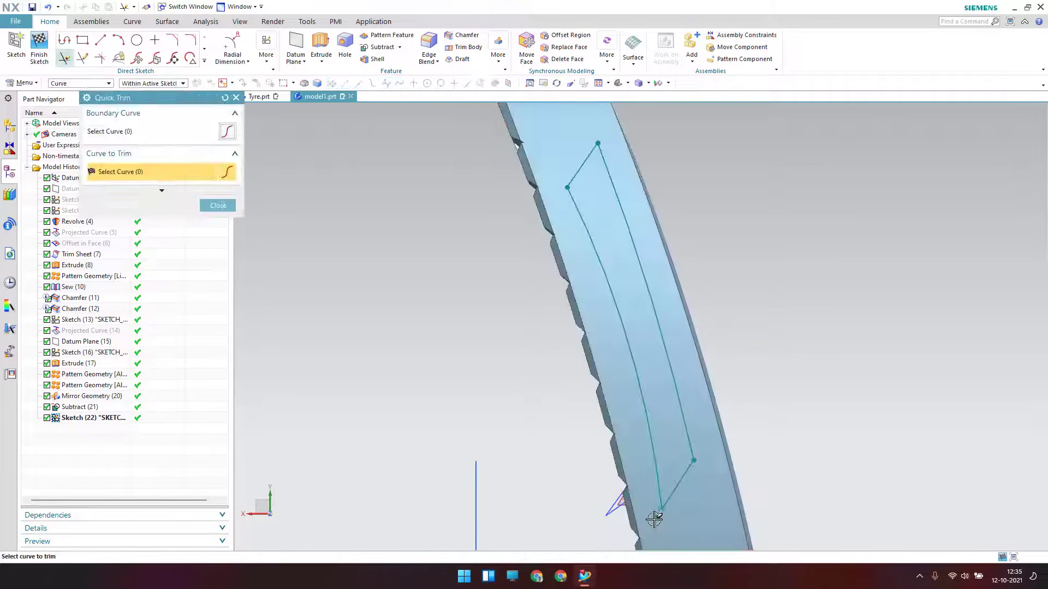
scroll(694, 275, up, 3)
scroll(672, 279, down, 4)
scroll(663, 303, up, 4)
shift+middle_drag(671, 367, 662, 315)
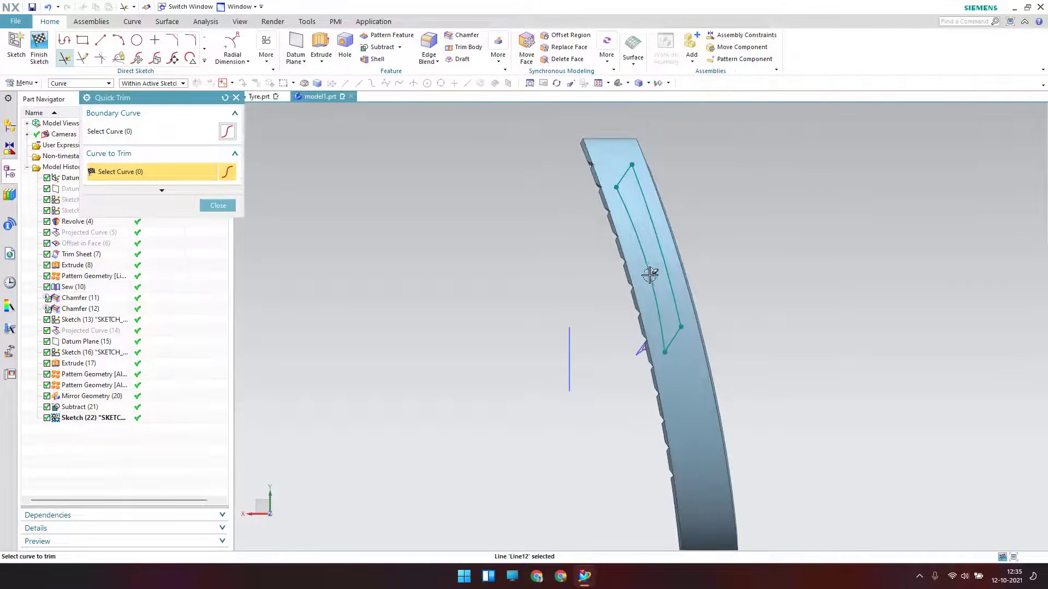
scroll(639, 259, down, 4)
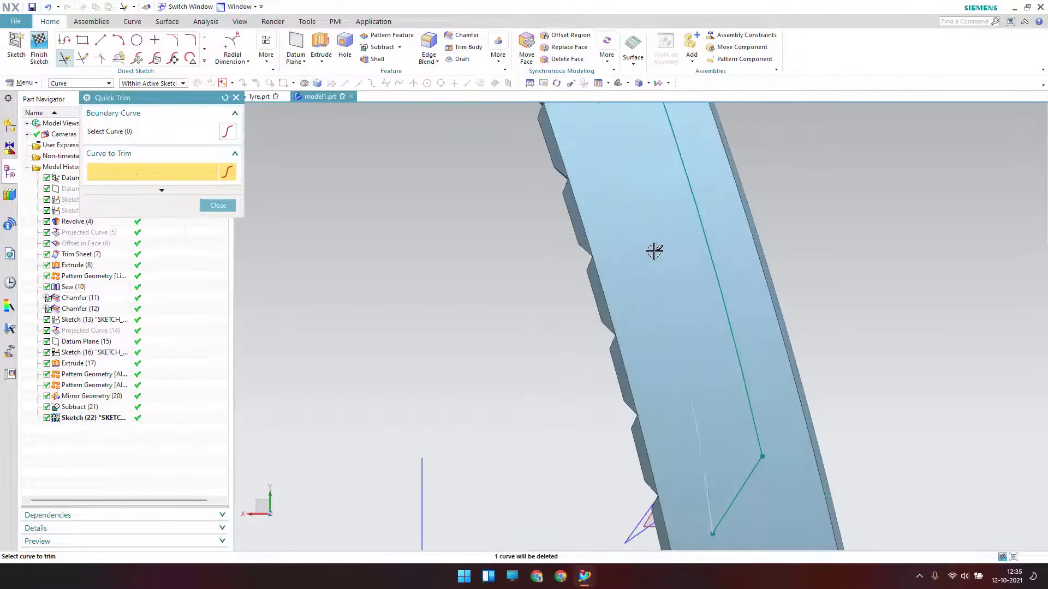
key(ctrl+z)
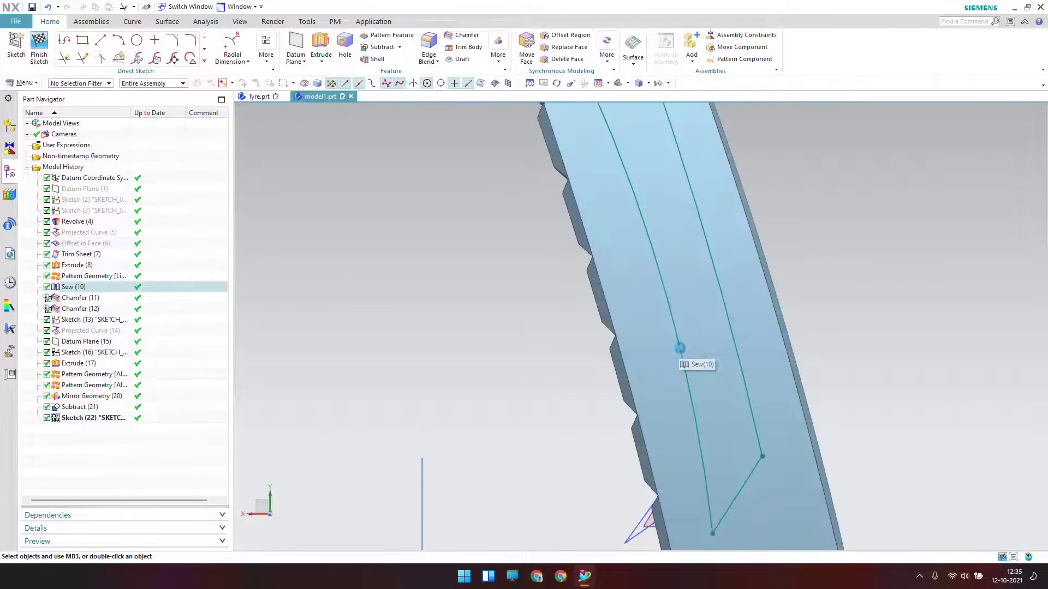
Step: Sketch a three-point arc along the lower part of the ring band, below the closed profile and nearer the smooth edge
drag(683, 346, 625, 395)
scroll(676, 319, up, 2)
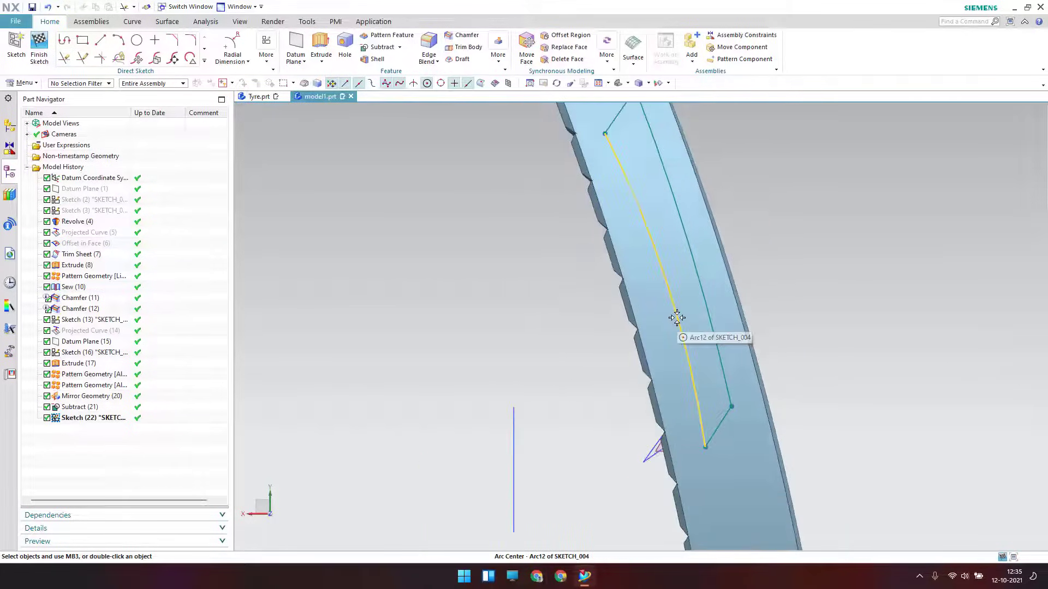
scroll(675, 323, up, 1)
scroll(676, 323, up, 2)
shift+middle_drag(613, 404, 601, 311)
scroll(601, 311, up, 3)
scroll(662, 383, down, 3)
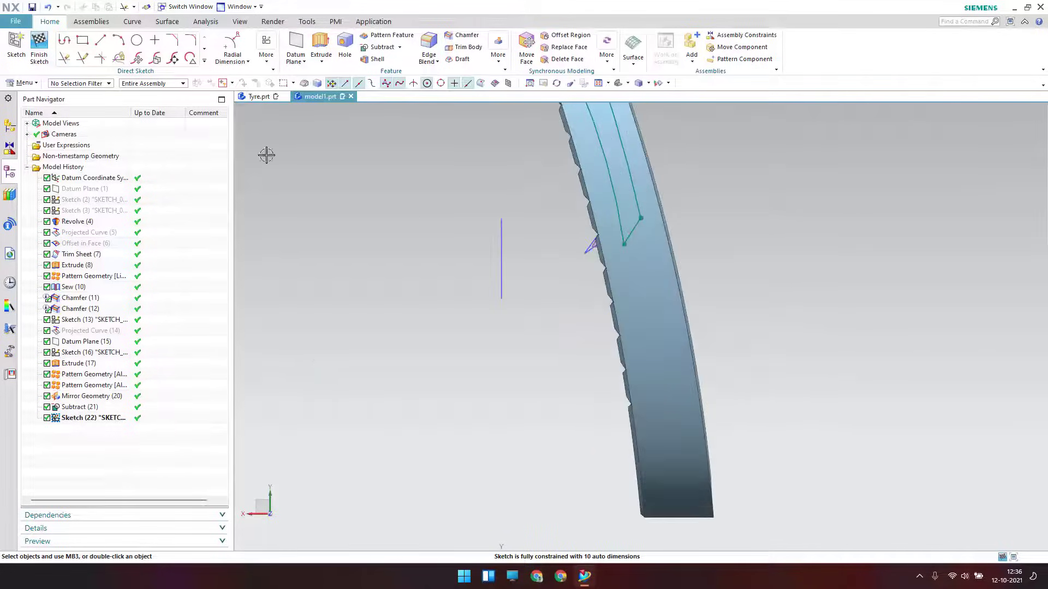
click(123, 42)
scroll(652, 330, down, 2)
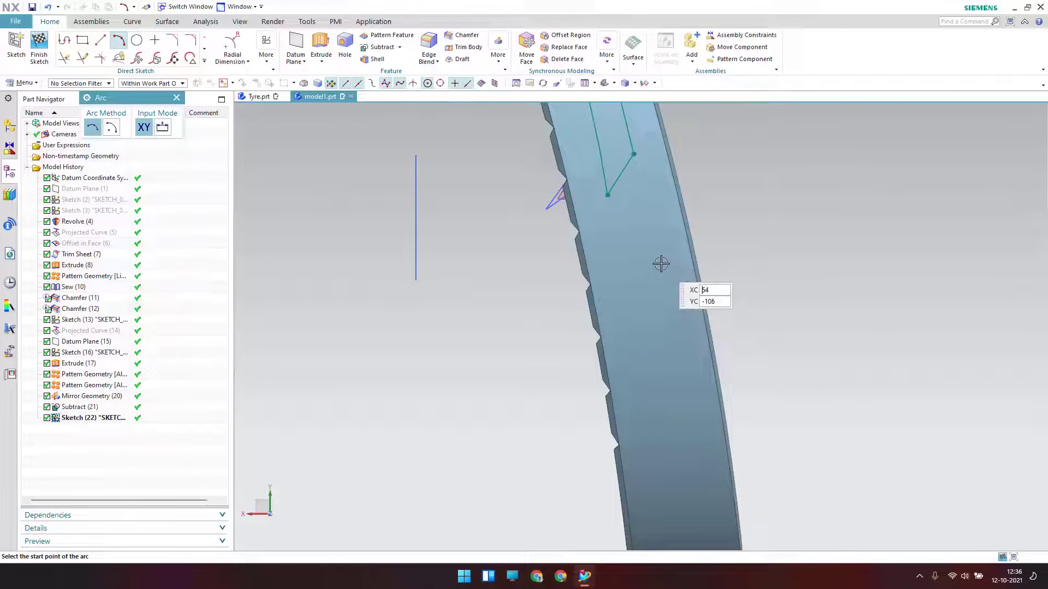
click(663, 263)
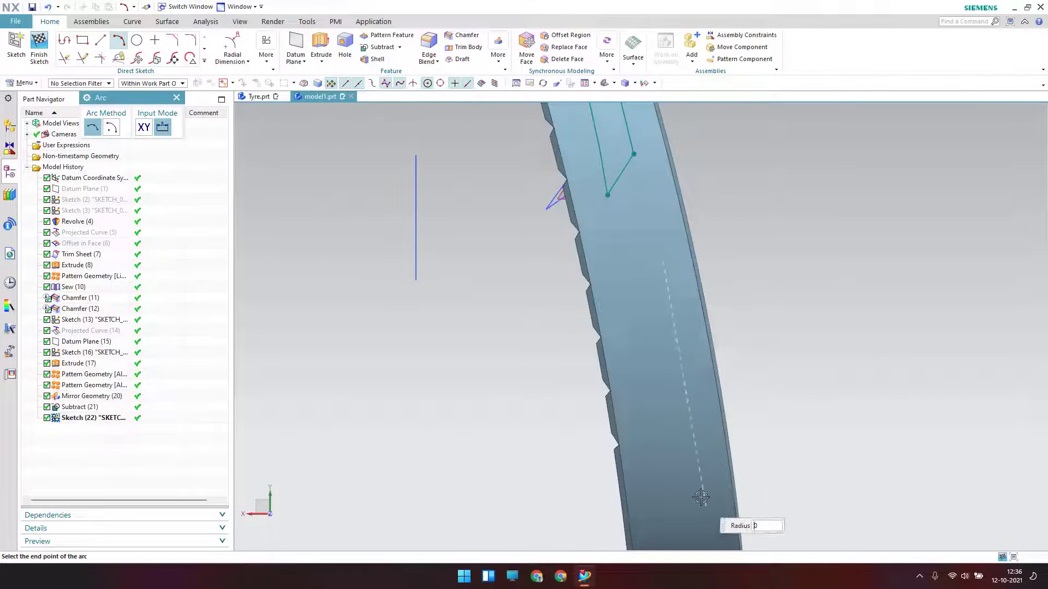
click(699, 478)
click(687, 385)
Step: Sketch a matching three-point arc beside the lower one, nearer the notched edge, as the second profile's inner side
click(627, 276)
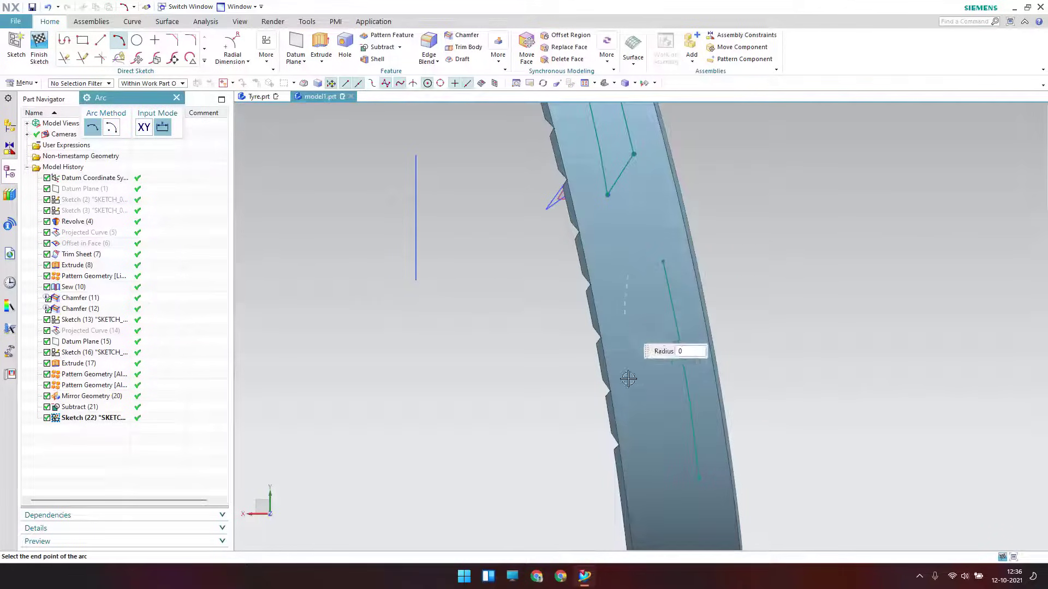
click(661, 506)
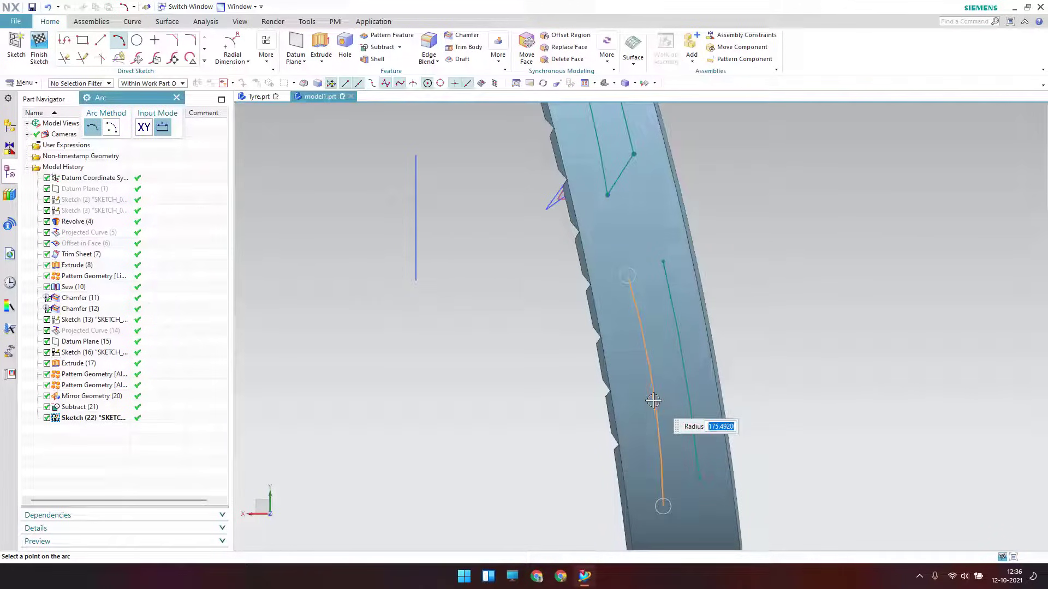
key(Escape)
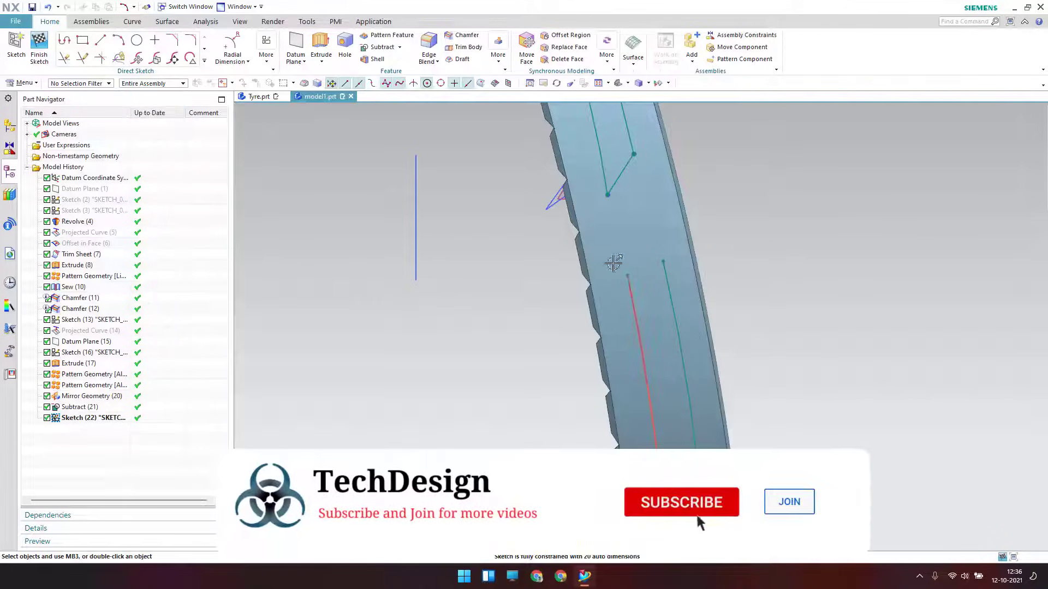
Step: Draw parallel slanted lines from the upper and lower ends of the lower profile's outer arc toward its inner arc
click(101, 41)
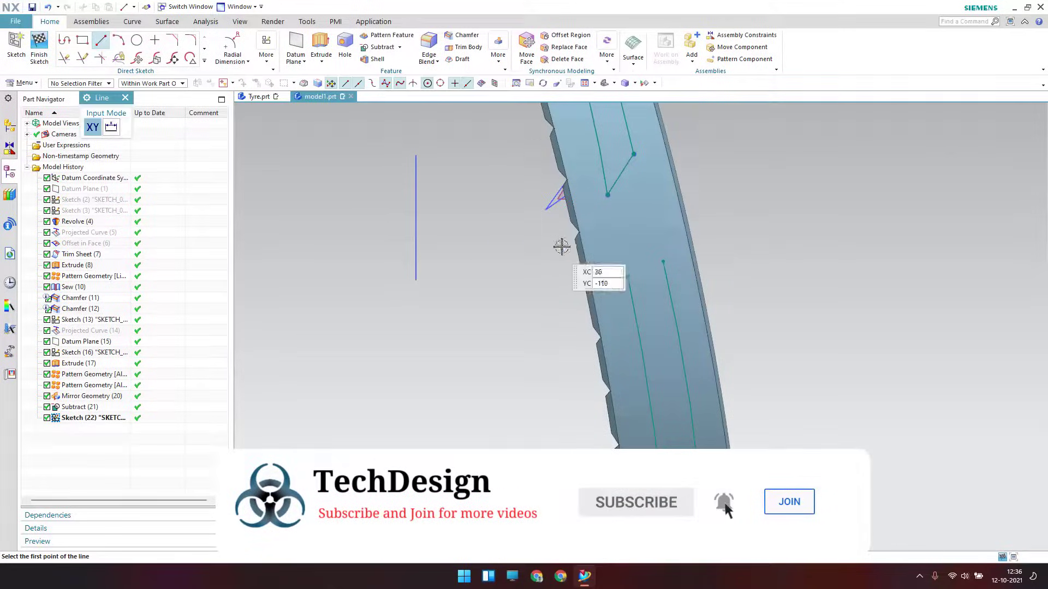
click(663, 263)
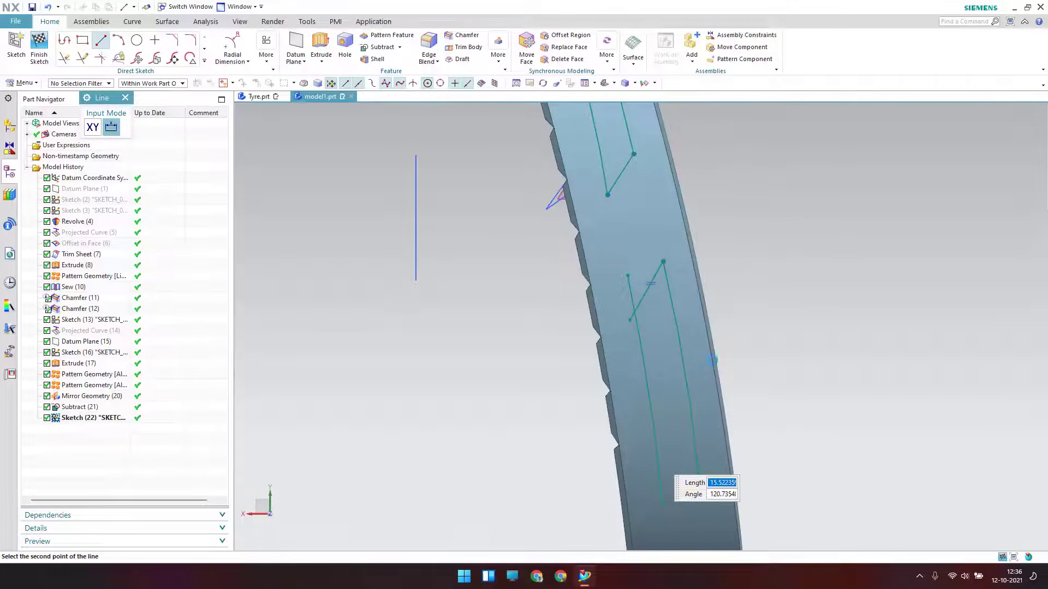
shift+middle_drag(662, 300, 697, 243)
key(Escape)
Step: Extend the lower profile's inner arc to the bottom line and trim the overhanging ends to close the profile
key(e)
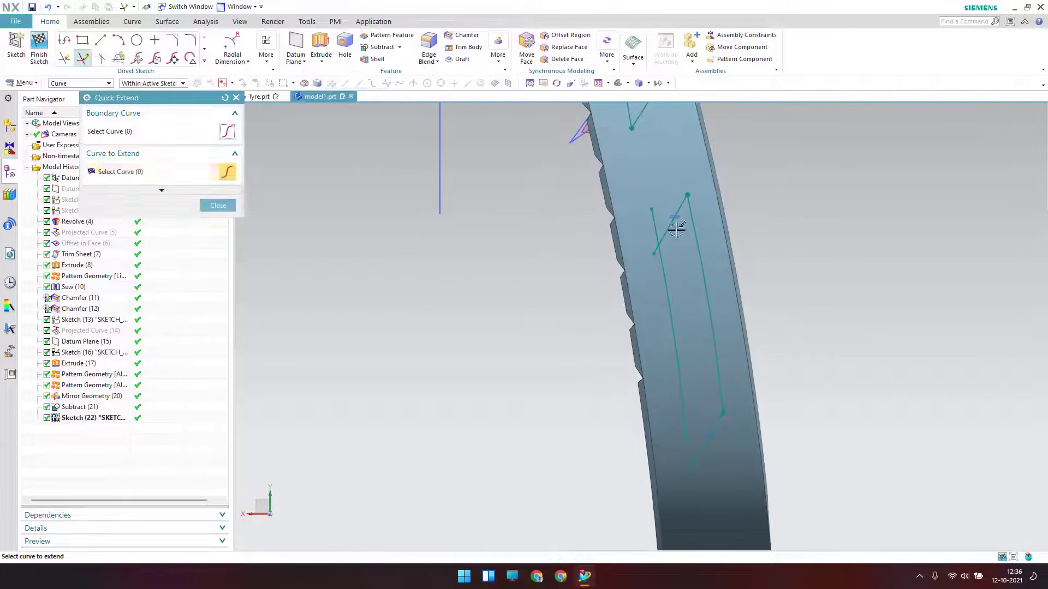
click(687, 425)
key(Escape)
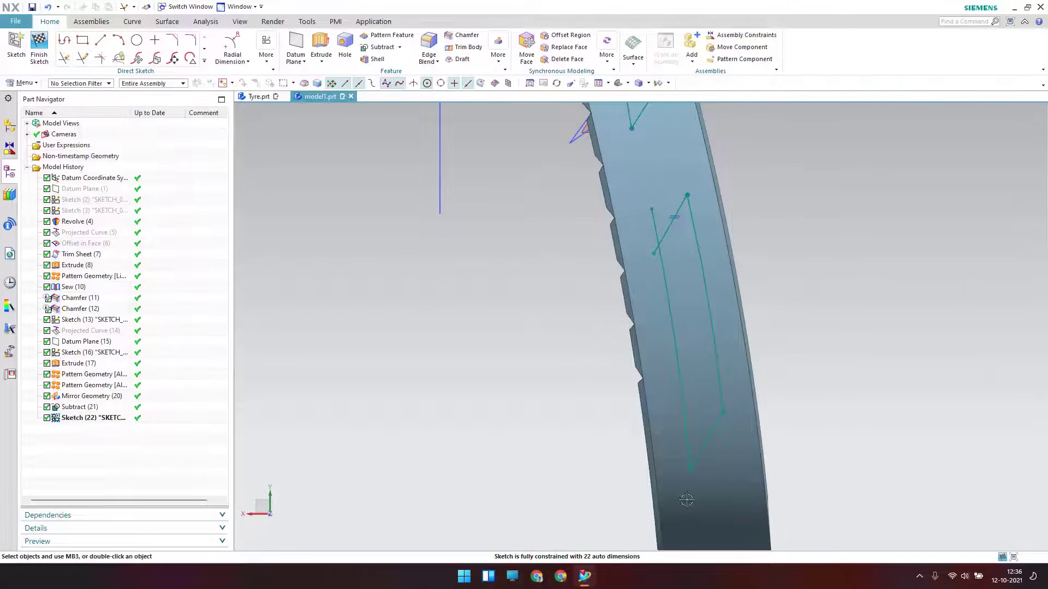
key(t)
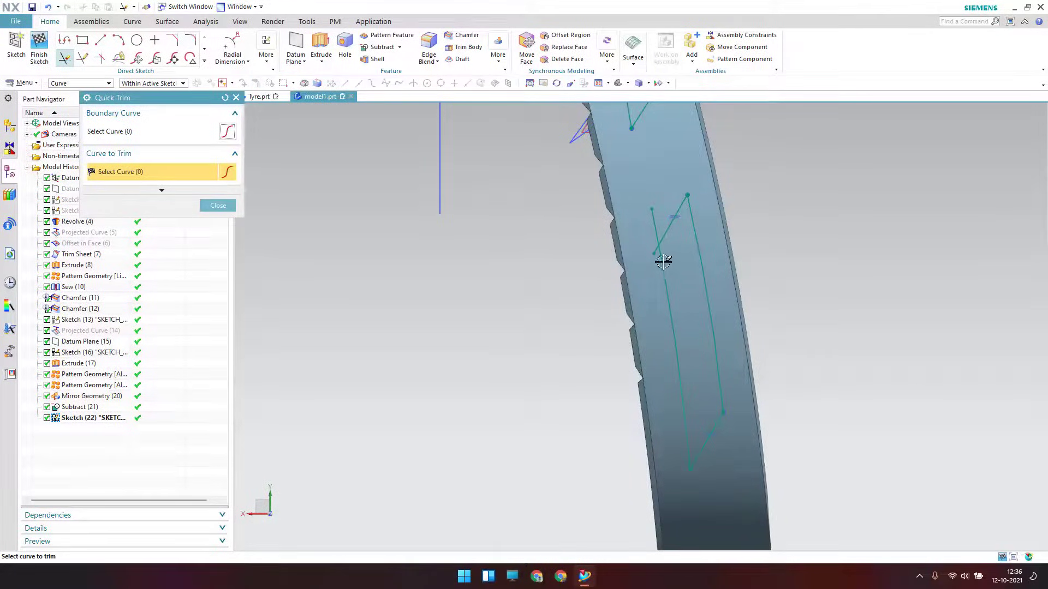
shift+middle_drag(536, 307, 505, 393)
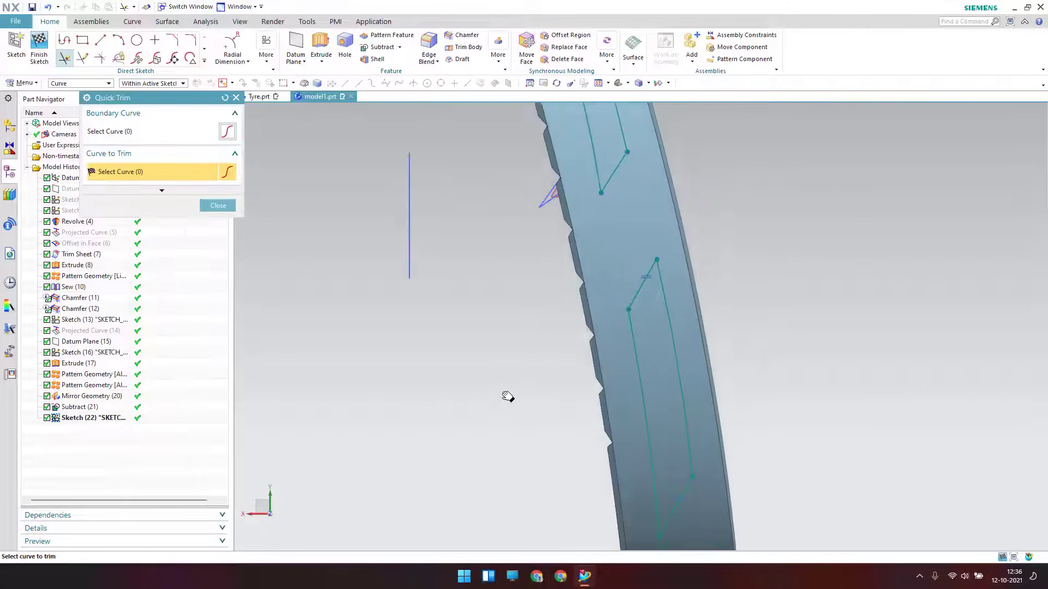
scroll(600, 346, down, 5)
scroll(630, 272, up, 4)
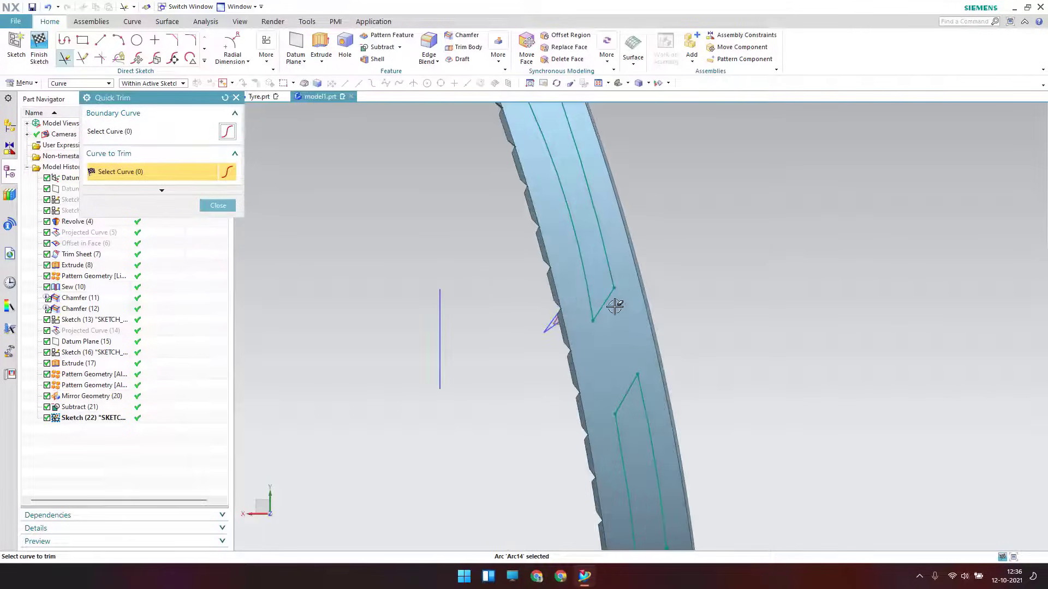
key(Escape)
Step: Reshape the upper closed profile by moving the end points of its inner arc
key(c)
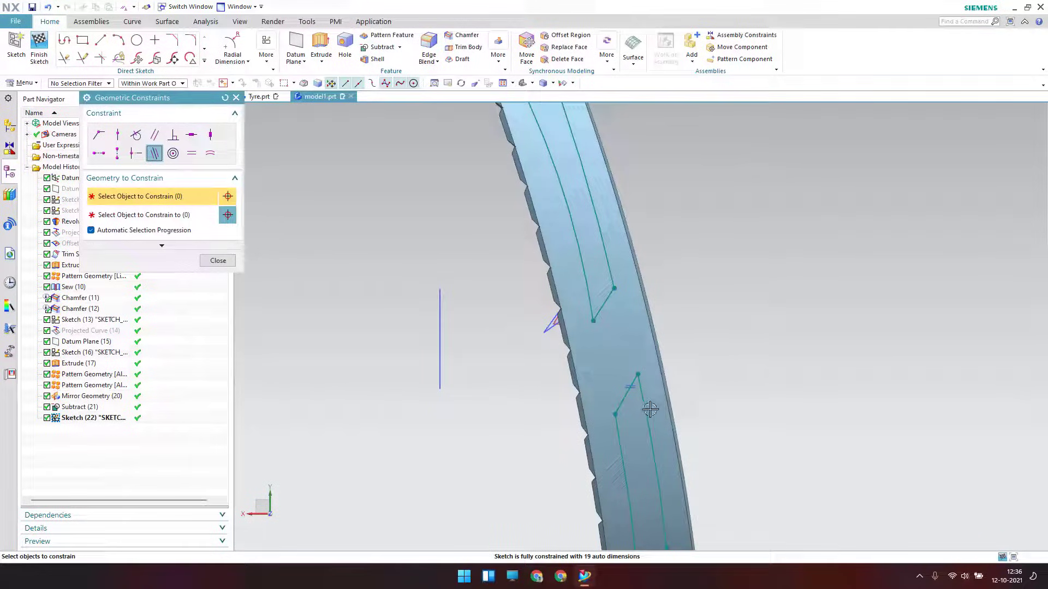
key(Escape)
shift+middle_drag(629, 352, 725, 430)
scroll(690, 395, up, 1)
scroll(691, 396, down, 2)
drag(626, 199, 631, 198)
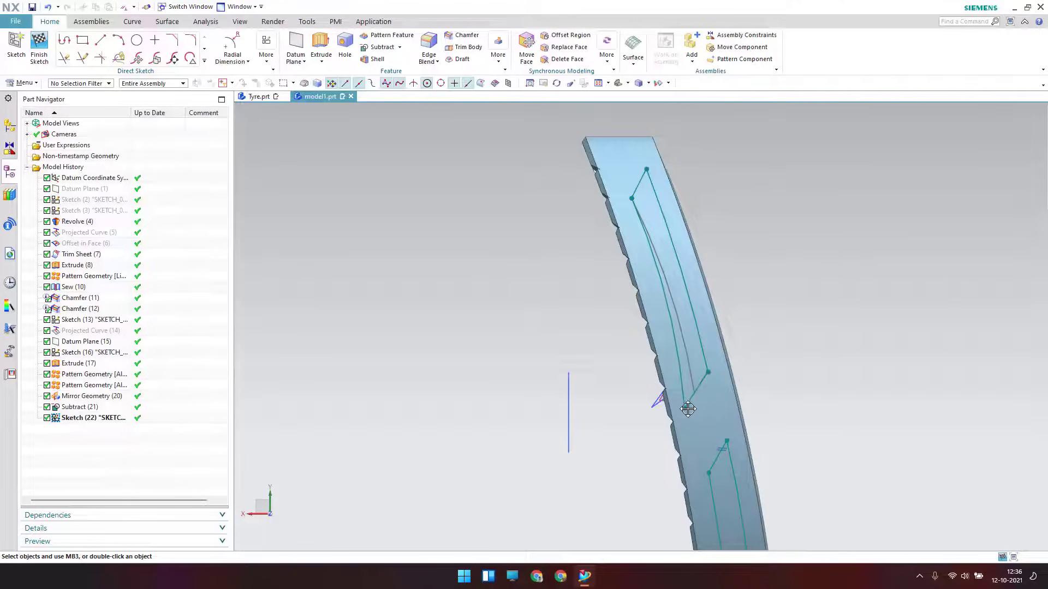
shift+middle_drag(783, 314, 767, 223)
scroll(744, 244, down, 2)
shift+middle_drag(705, 333, 693, 349)
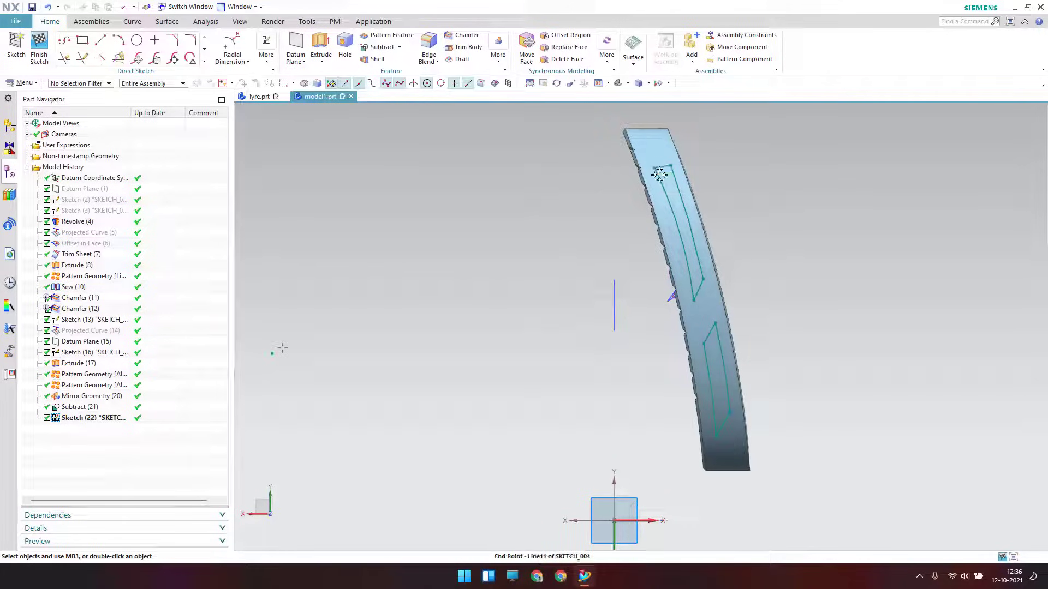
scroll(710, 262, up, 3)
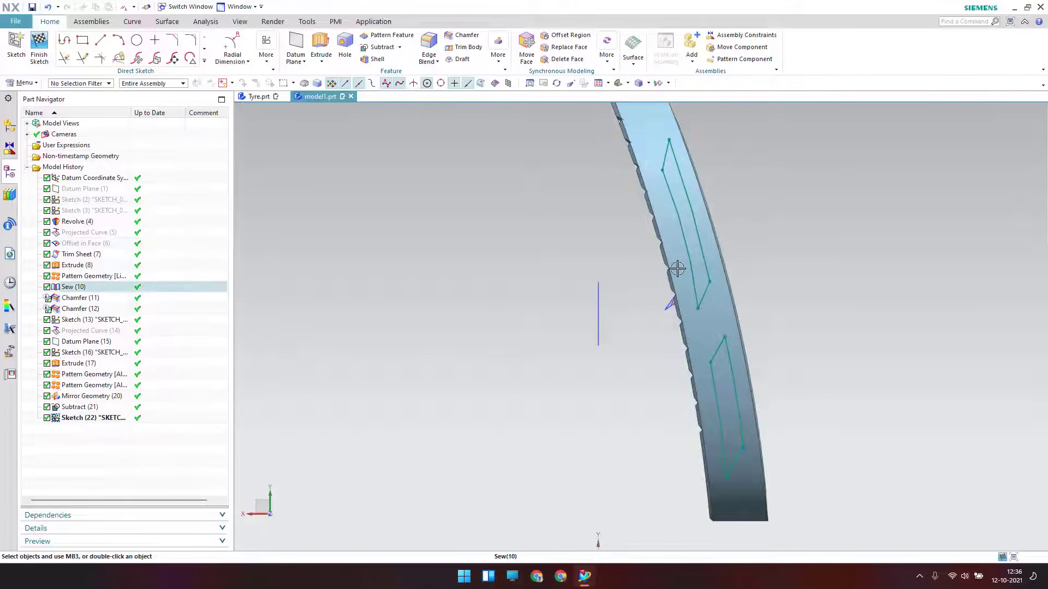
Step: Finish the sketch and start an Extrude using the sketch with both closed profiles as the section
mouse_move(760, 296)
shift+middle_down()
mouse_move(734, 303)
mouse_move(776, 235)
mouse_move(727, 211)
mouse_move(622, 239)
shift+middle_up()
click(39, 57)
middle_drag(710, 209, 702, 262)
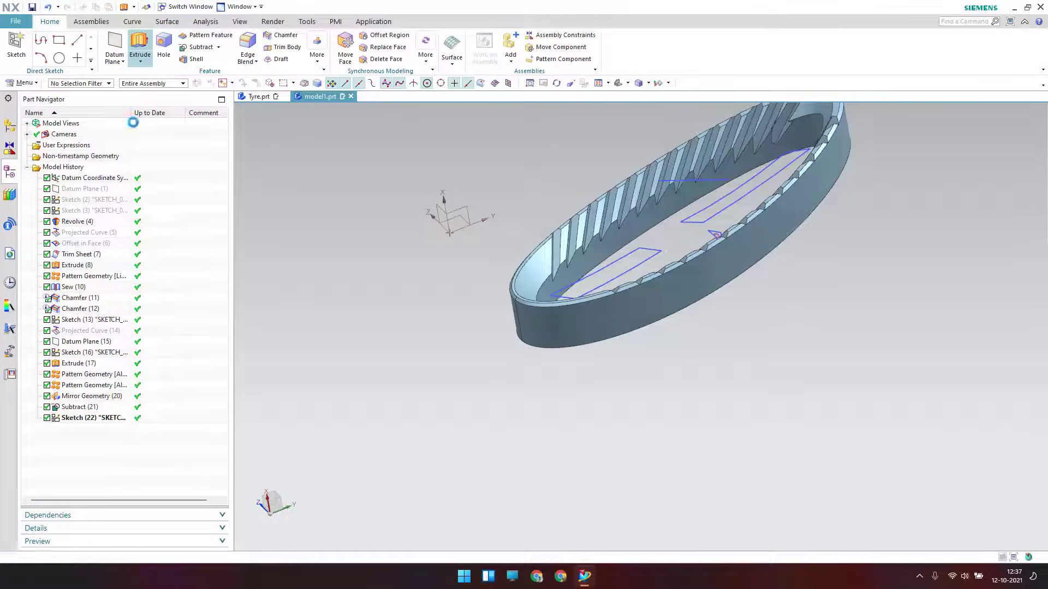
click(76, 419)
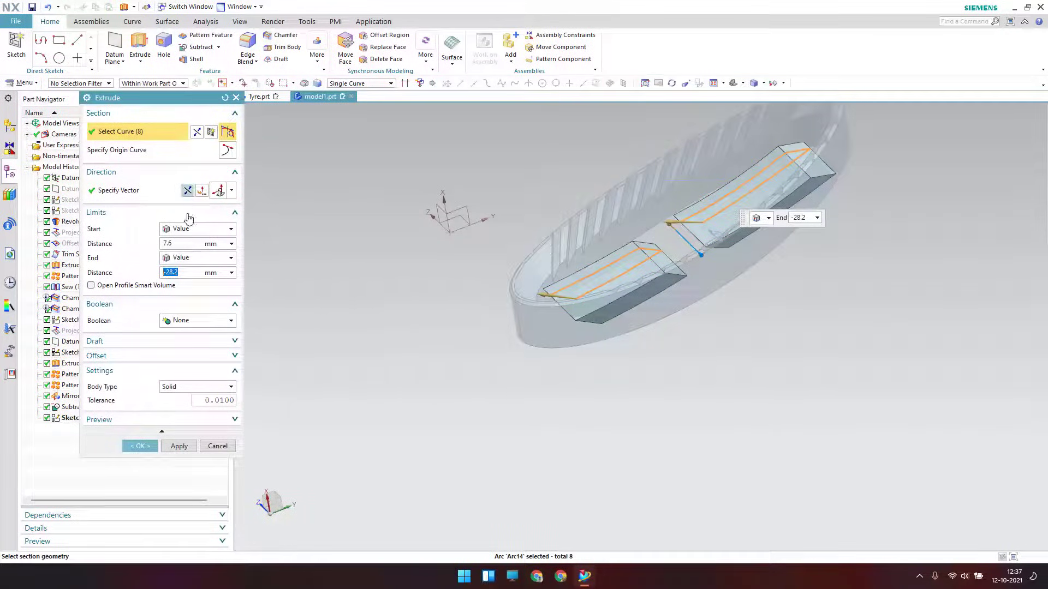
Step: Set the extrusion's limits to Symmetric Value with a distance of -72 mm so the profiles pass through the ring on both sides
click(197, 229)
click(188, 254)
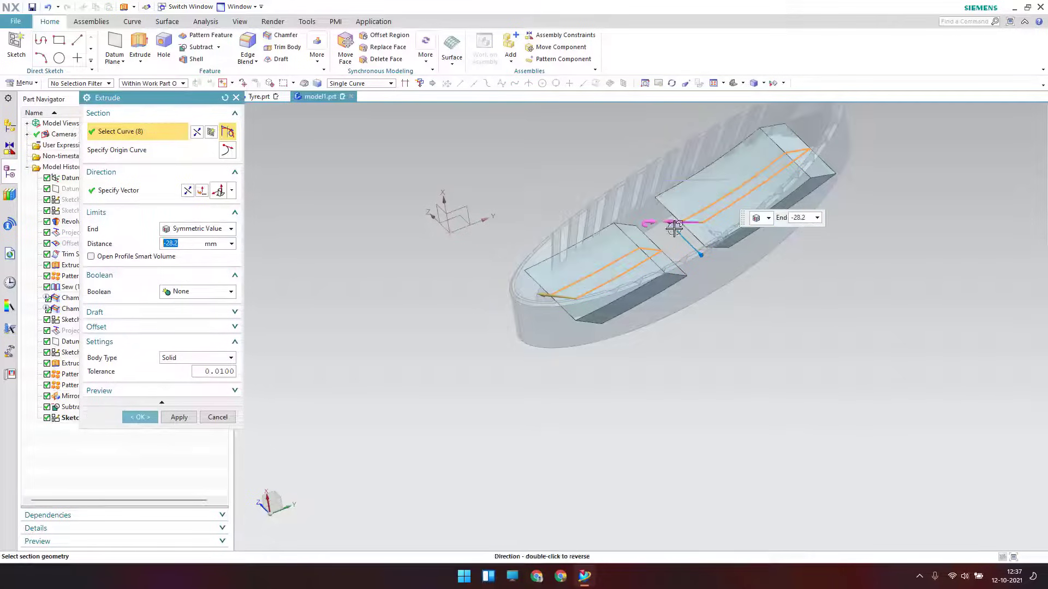
drag(701, 255, 723, 304)
mouse_move(584, 283)
middle_down()
mouse_move(584, 360)
mouse_move(587, 286)
middle_up()
Step: Keep the extrusion's body type as Solid and set its boolean operation to Subtract from the ring body
click(183, 358)
click(169, 370)
click(199, 292)
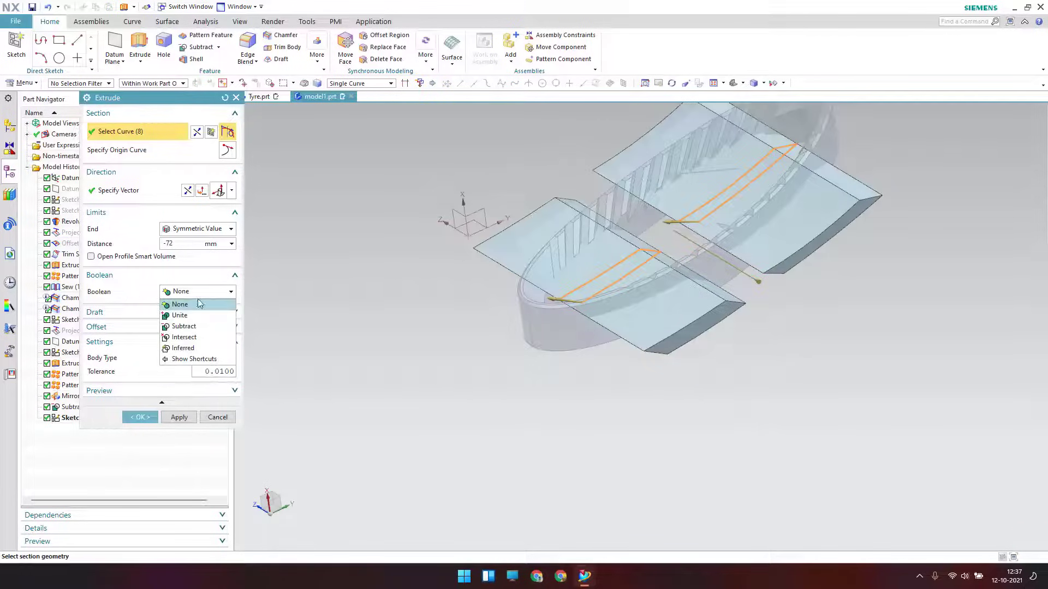
click(180, 326)
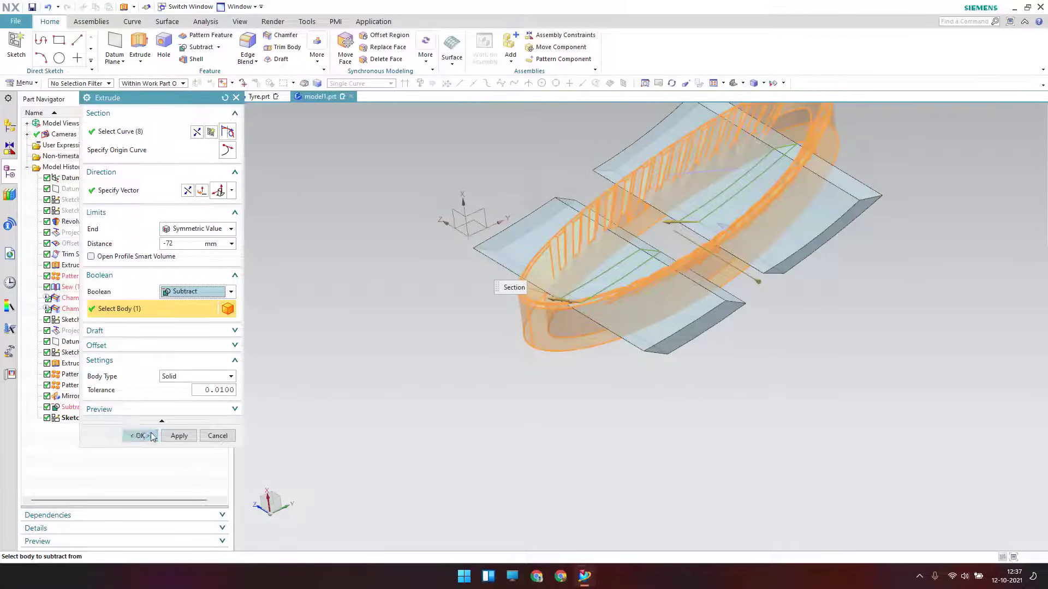
Step: Complete the subtracting extrusion so both arc-sided profiles are cut through the ring band
click(153, 436)
scroll(678, 277, up, 5)
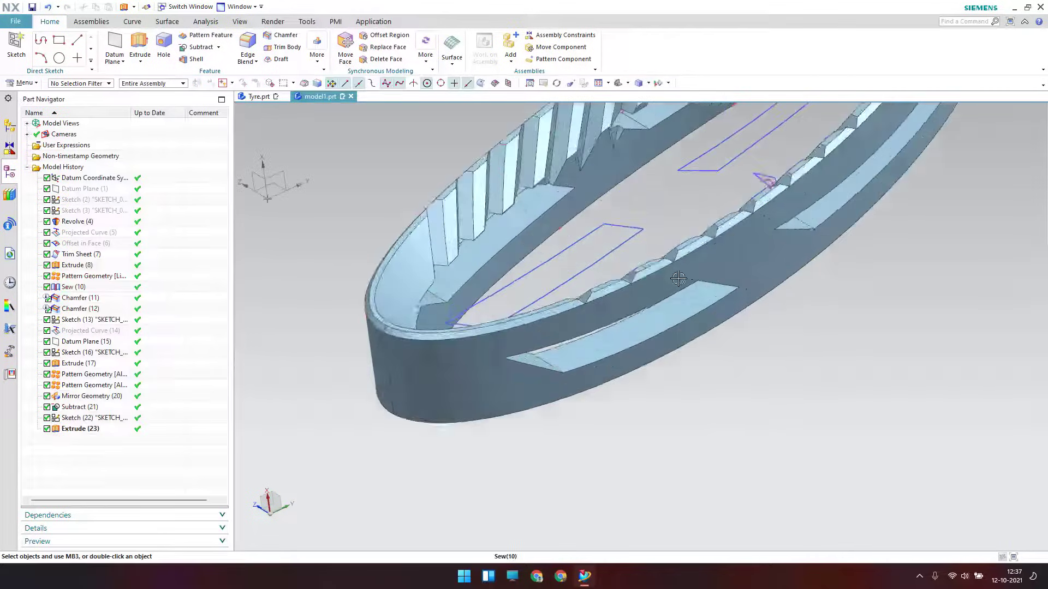
scroll(678, 277, up, 2)
scroll(697, 322, down, 2)
mouse_move(698, 321)
middle_down()
mouse_move(720, 311)
mouse_move(716, 319)
middle_up()
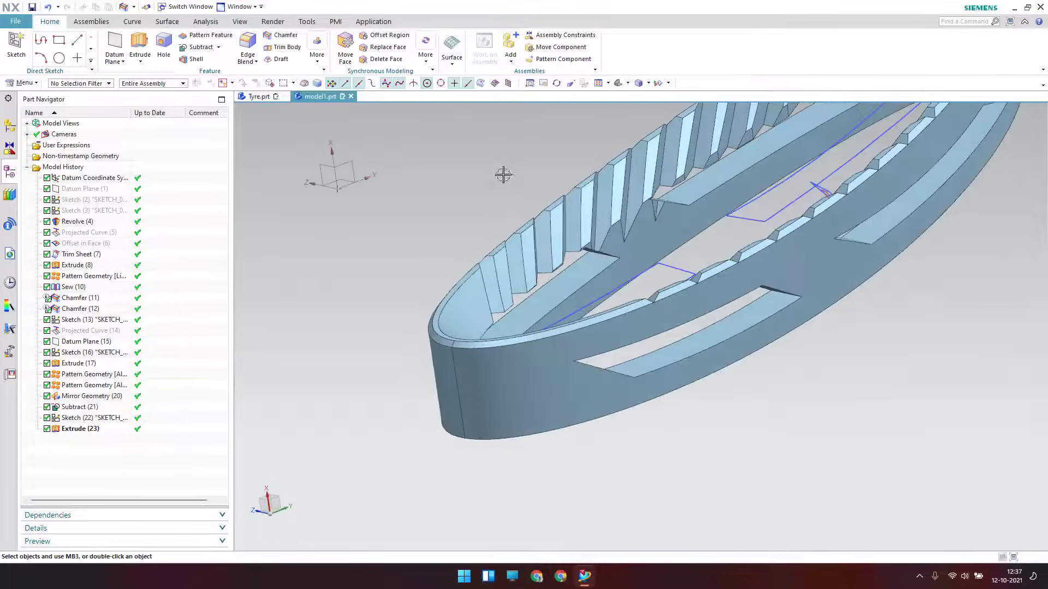
Step: Start an Edge Blend with a 3 mm radius and select the first four corner edges of the slots in the ring band
click(247, 48)
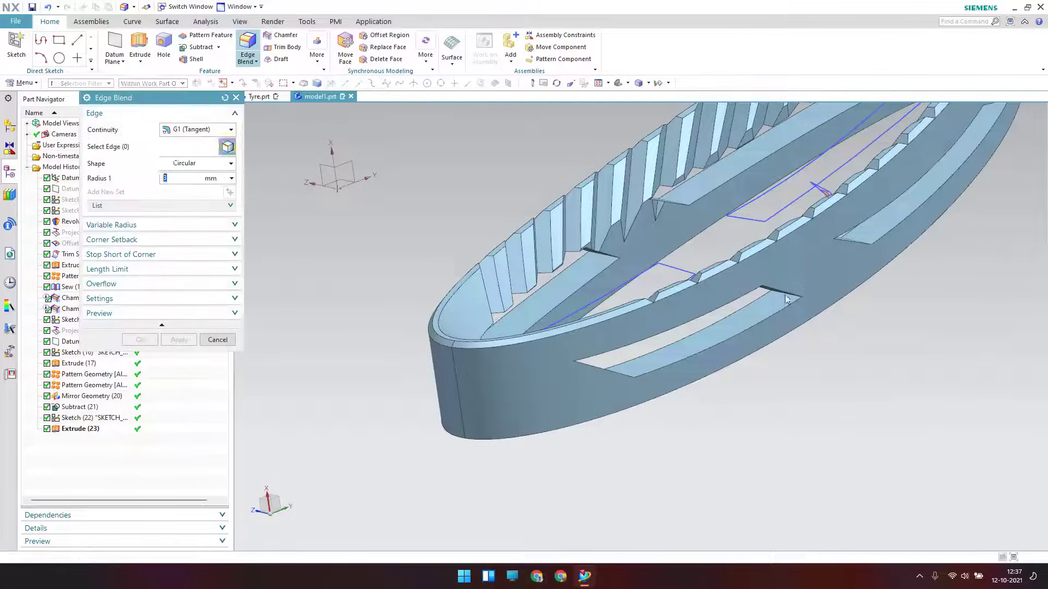
scroll(757, 312, up, 4)
click(759, 306)
scroll(770, 327, down, 3)
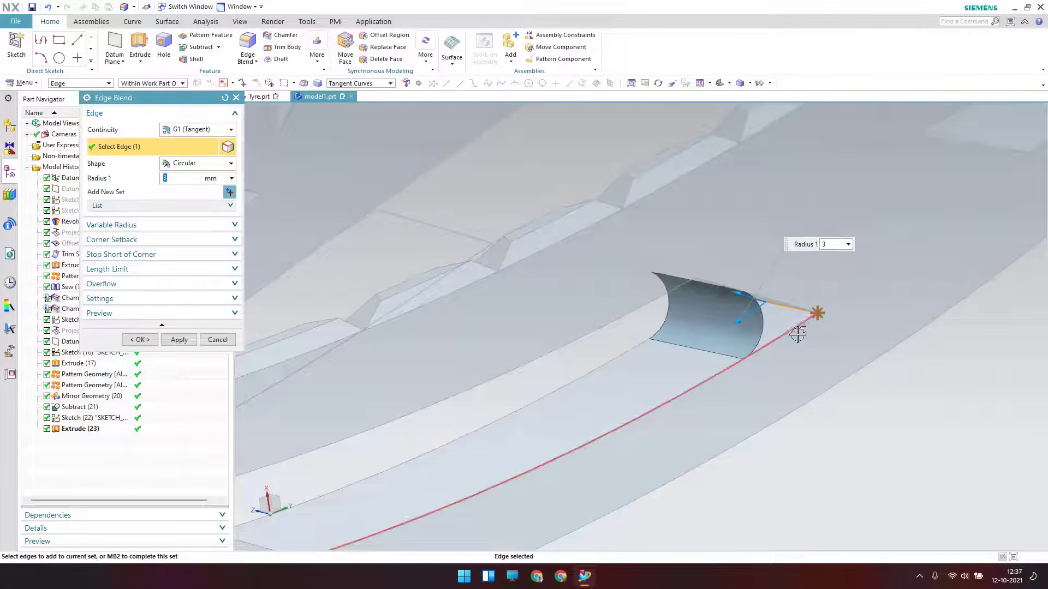
scroll(617, 376, down, 2)
middle_drag(532, 443, 463, 490)
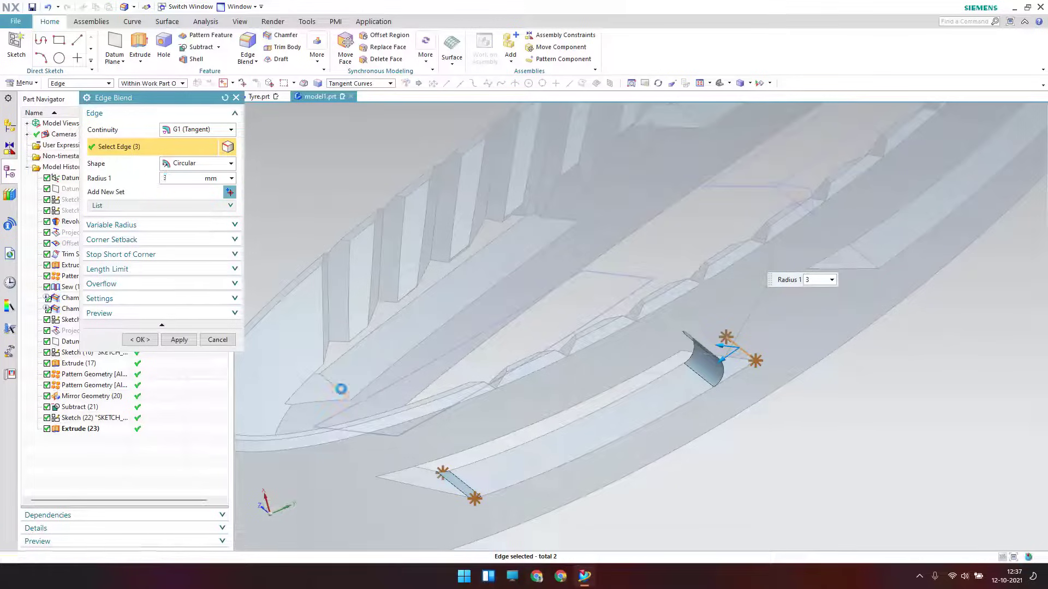
middle_drag(563, 228, 523, 264)
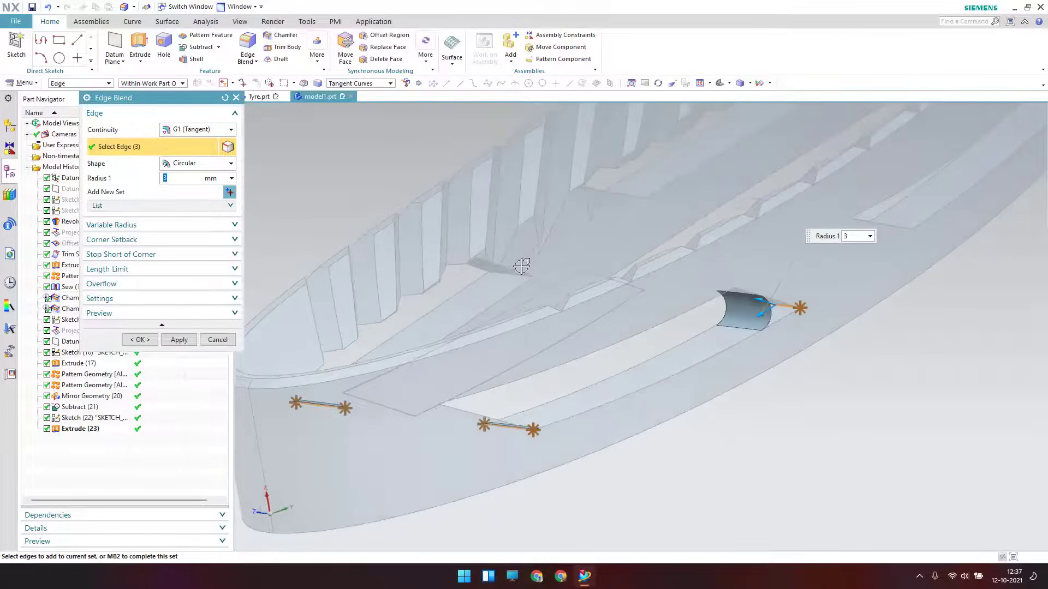
click(515, 276)
scroll(526, 296, down, 2)
scroll(796, 206, up, 4)
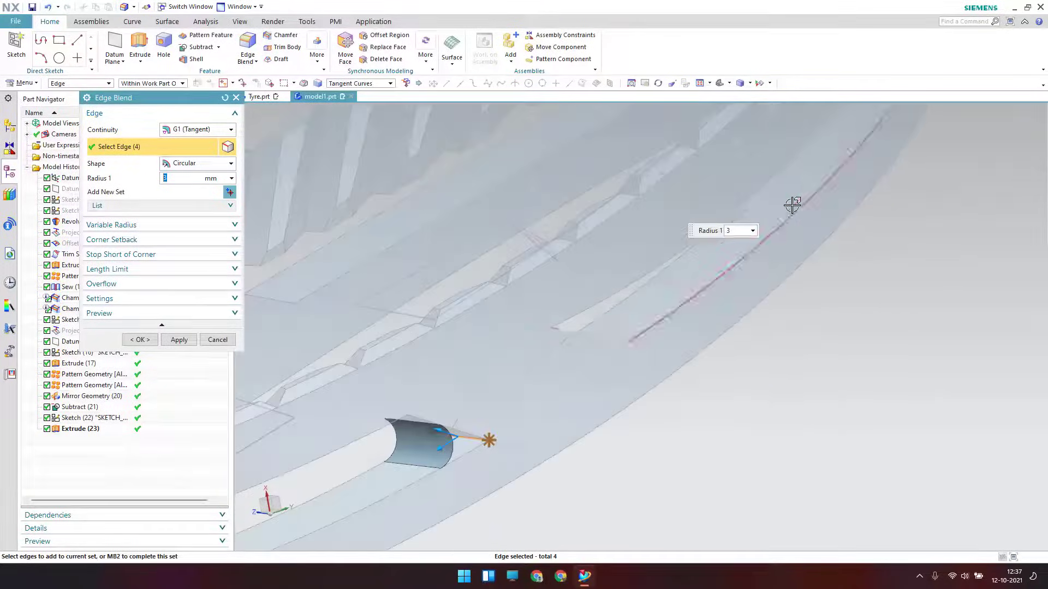
Step: Add the remaining slot corner edges to the 3 mm edge blend and complete it
middle_drag(594, 345, 545, 400)
click(545, 400)
click(403, 173)
middle_drag(499, 360, 650, 258)
click(643, 246)
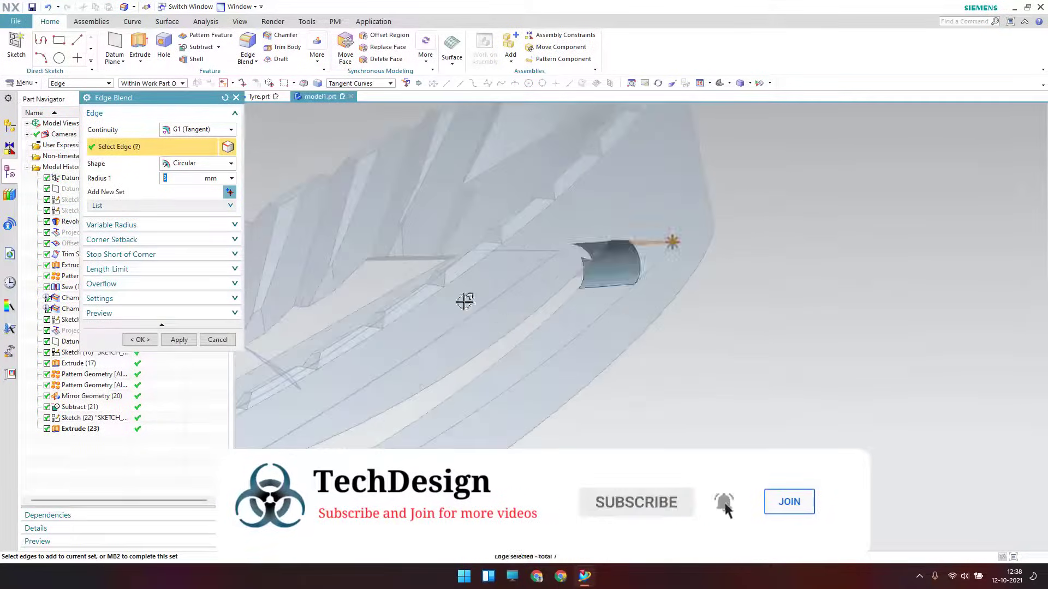
middle_drag(414, 263, 444, 262)
click(459, 257)
scroll(452, 280, down, 4)
click(141, 341)
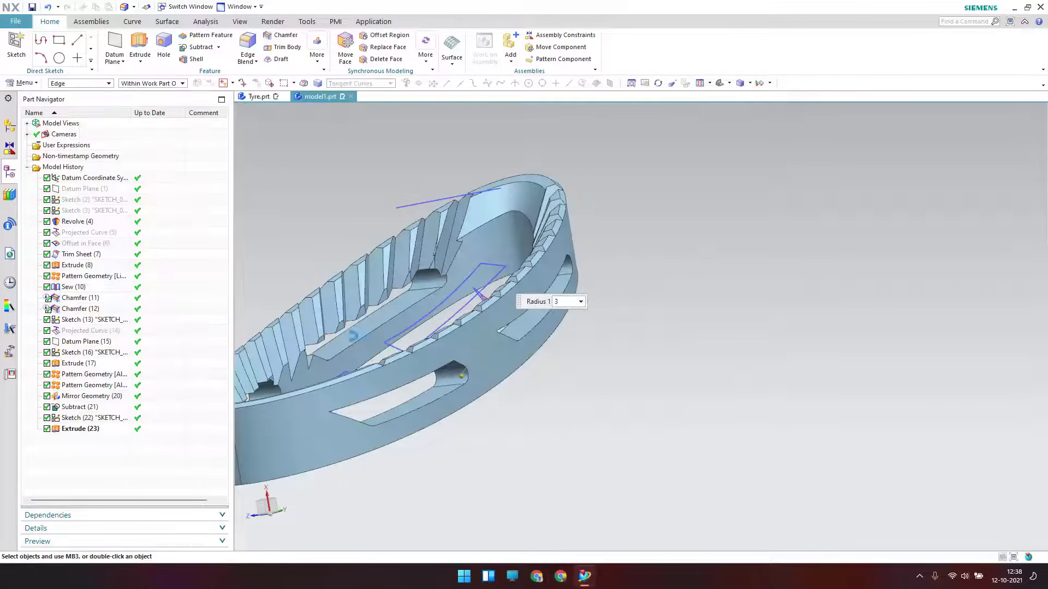
Step: Start a Pattern Geometry and select the blended ring body as the object to pattern
middle_drag(414, 349, 612, 313)
key(ctrl+f)
middle_drag(524, 370, 556, 303)
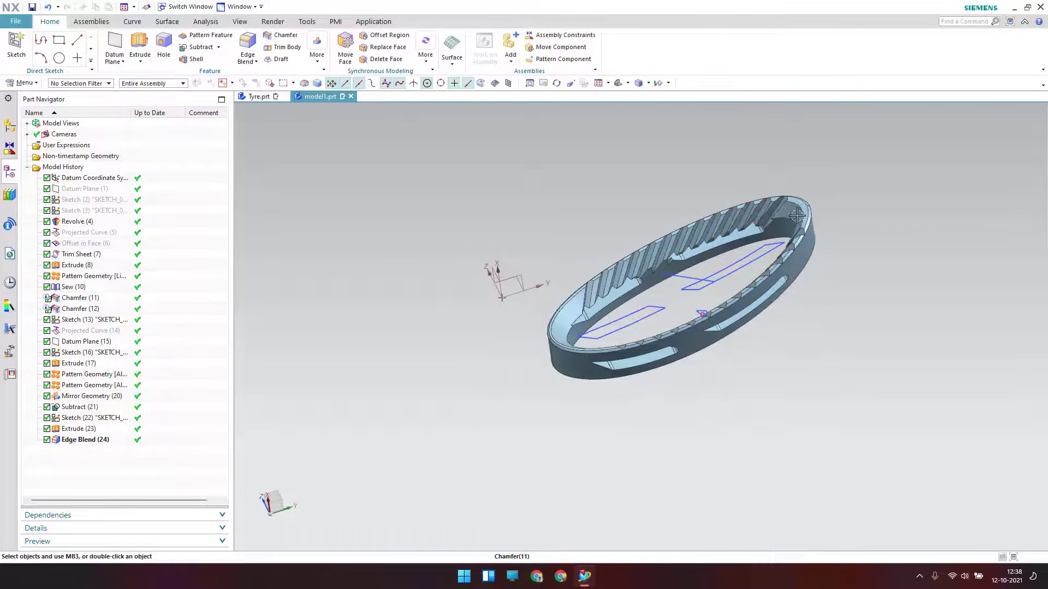
middle_drag(656, 264, 649, 264)
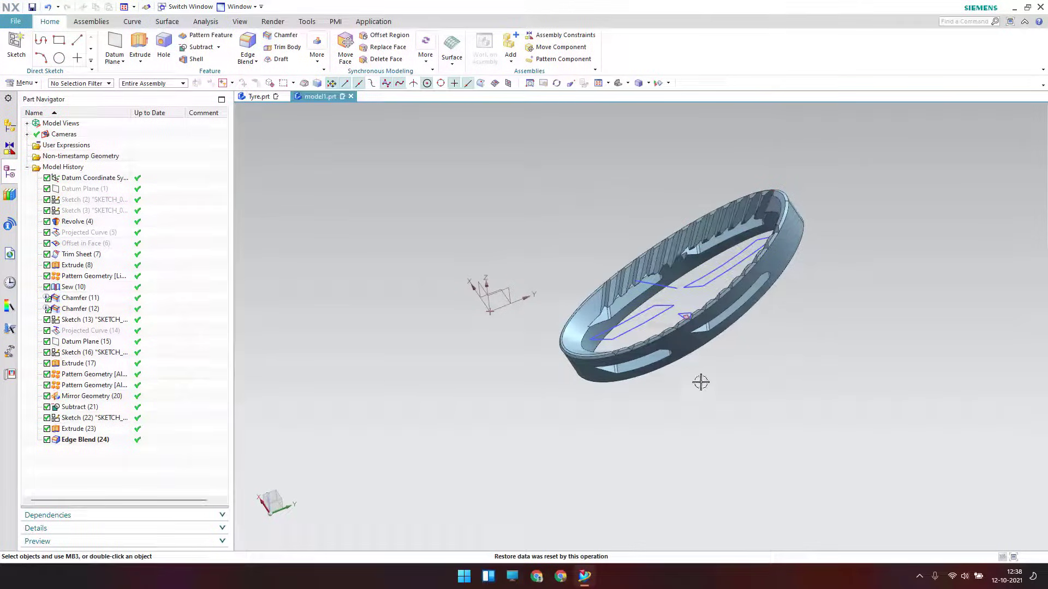
mouse_move(659, 364)
middle_down()
mouse_move(659, 386)
mouse_move(647, 381)
middle_up()
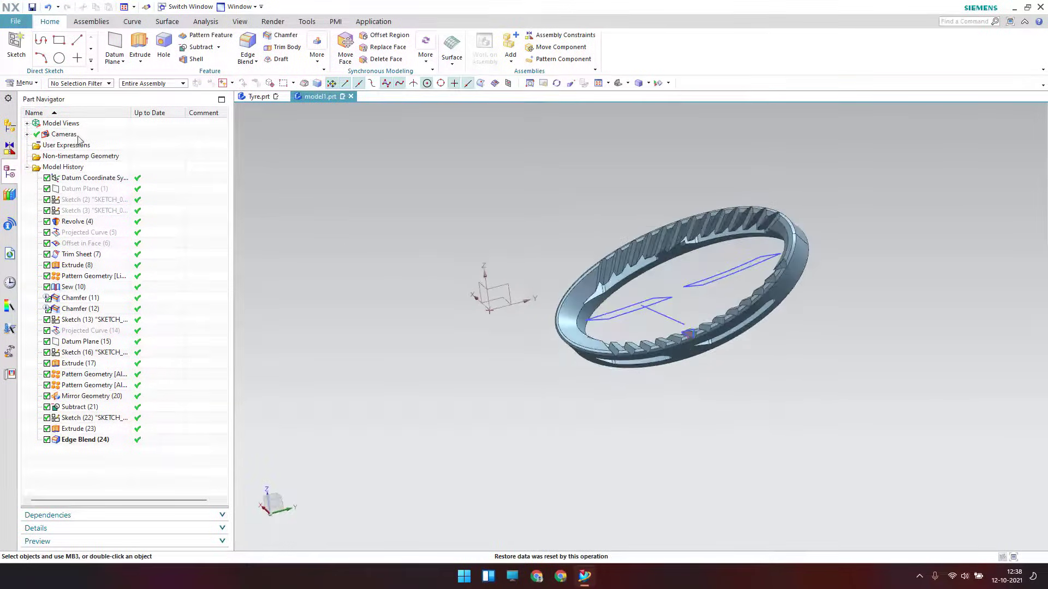
click(22, 83)
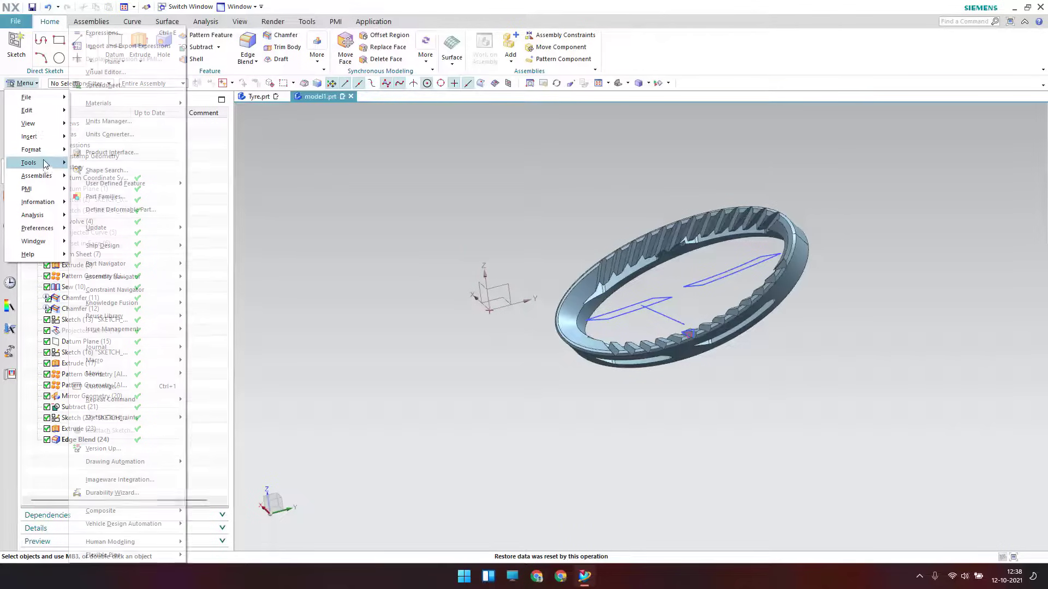
mouse_move(45, 141)
mouse_move(131, 252)
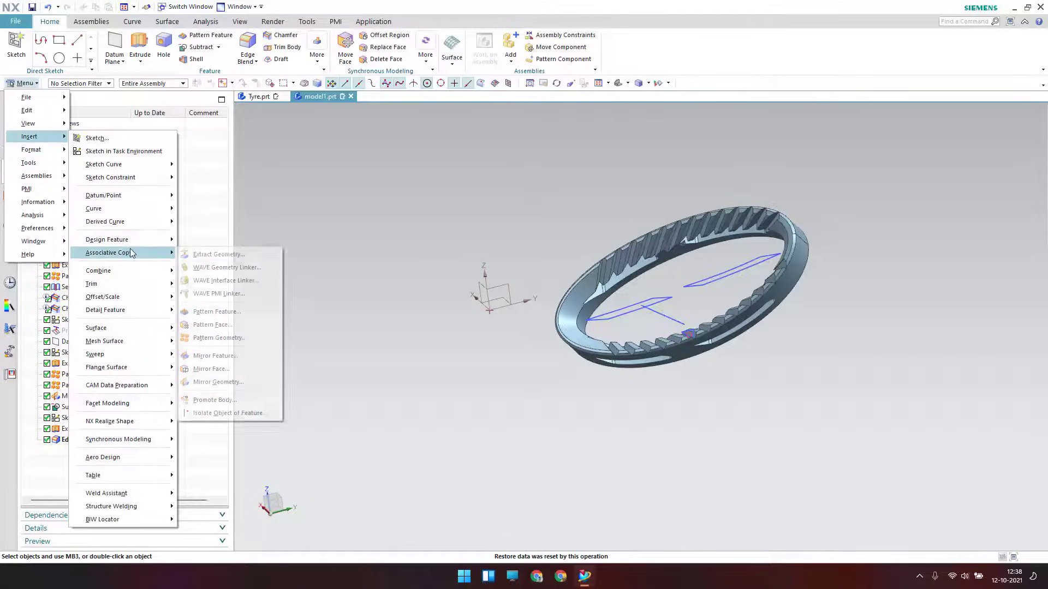
click(228, 340)
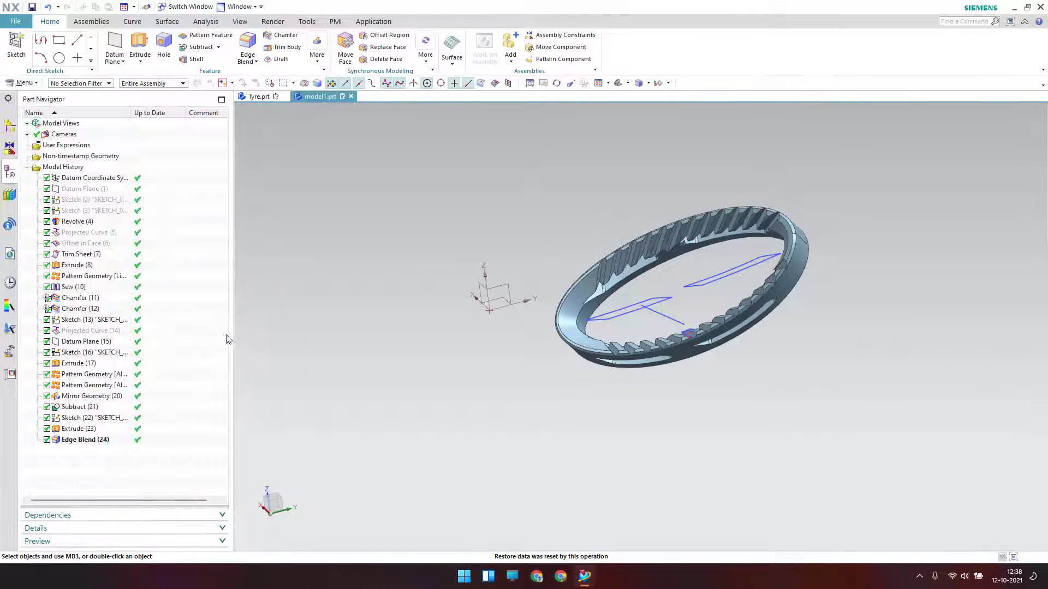
click(105, 444)
click(162, 221)
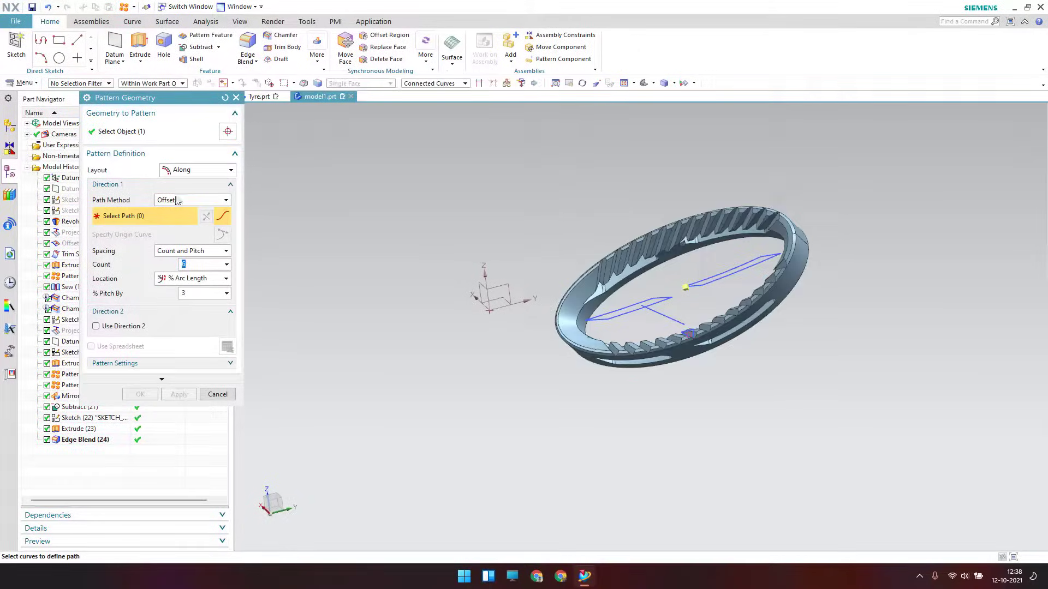
Step: Set the pattern layout to Circular and use the datum coordinate system's X axis as the rotation axis
click(186, 171)
click(186, 192)
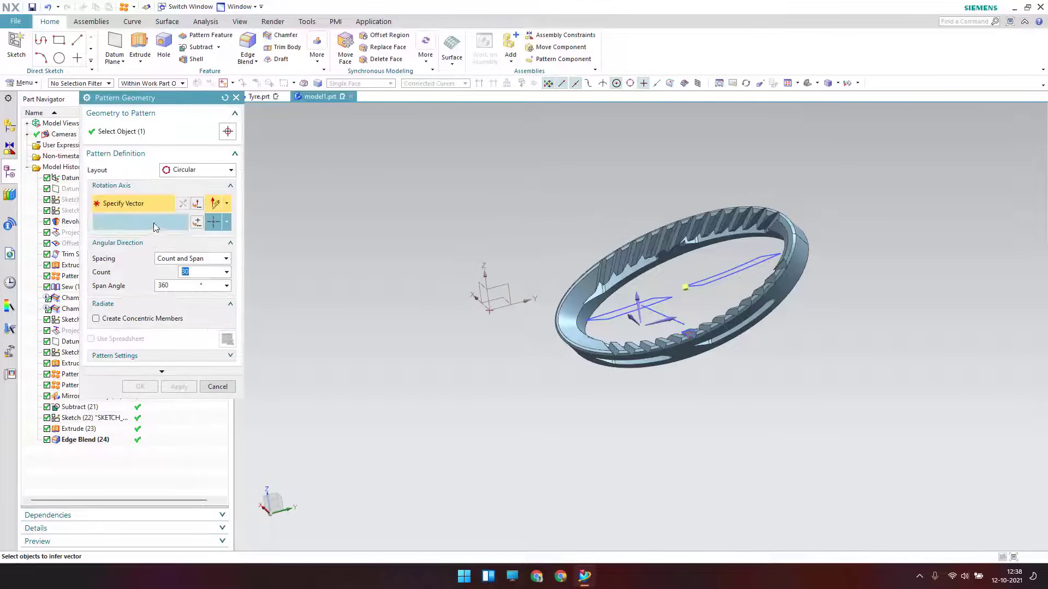
mouse_move(483, 299)
middle_down()
mouse_move(452, 297)
mouse_move(469, 308)
middle_up()
middle_drag(493, 265, 484, 310)
click(481, 257)
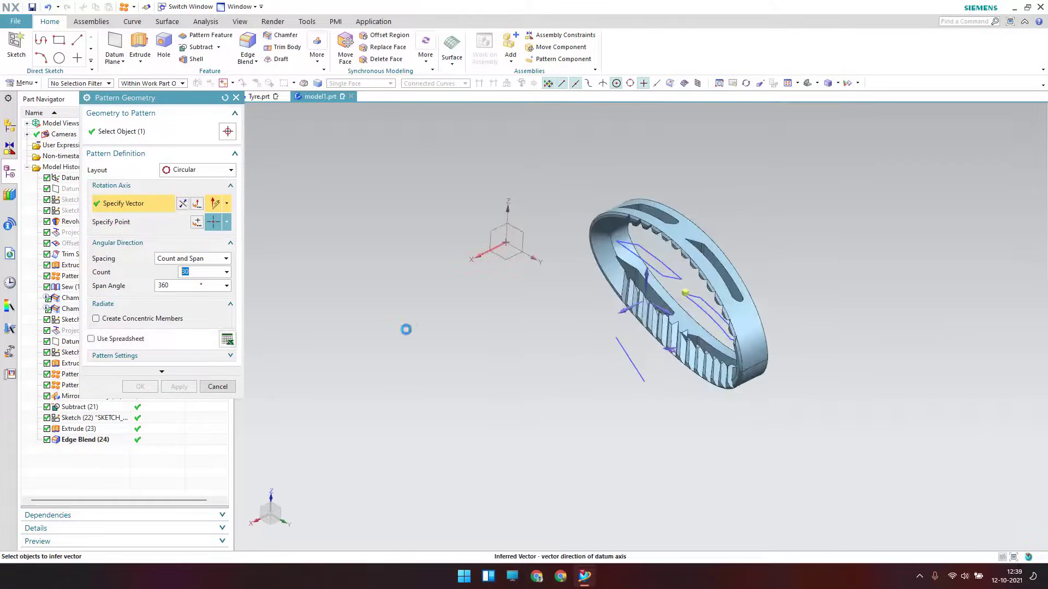
Step: Set the pattern spacing to Count and Pitch with a count of 5 and a 72° pitch angle, and create the pattern
click(204, 260)
click(194, 269)
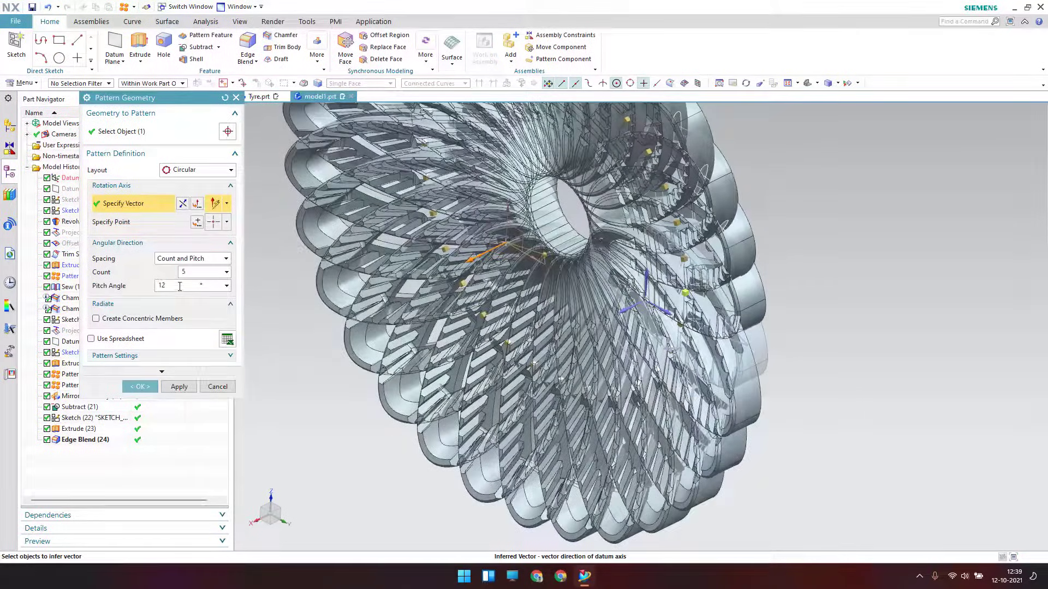
double_click(180, 286)
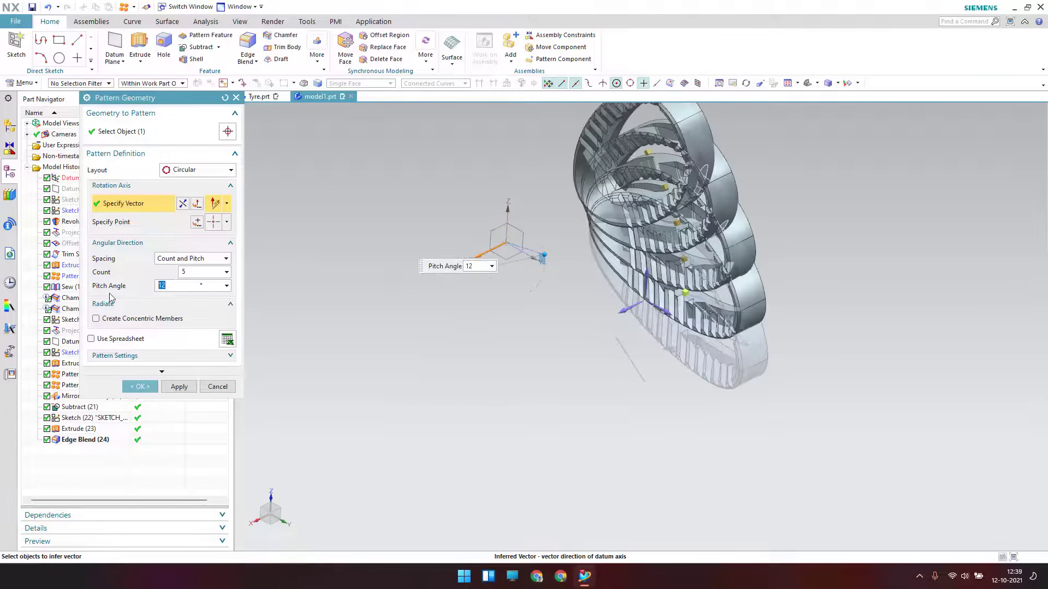
text(72)
key(Return)
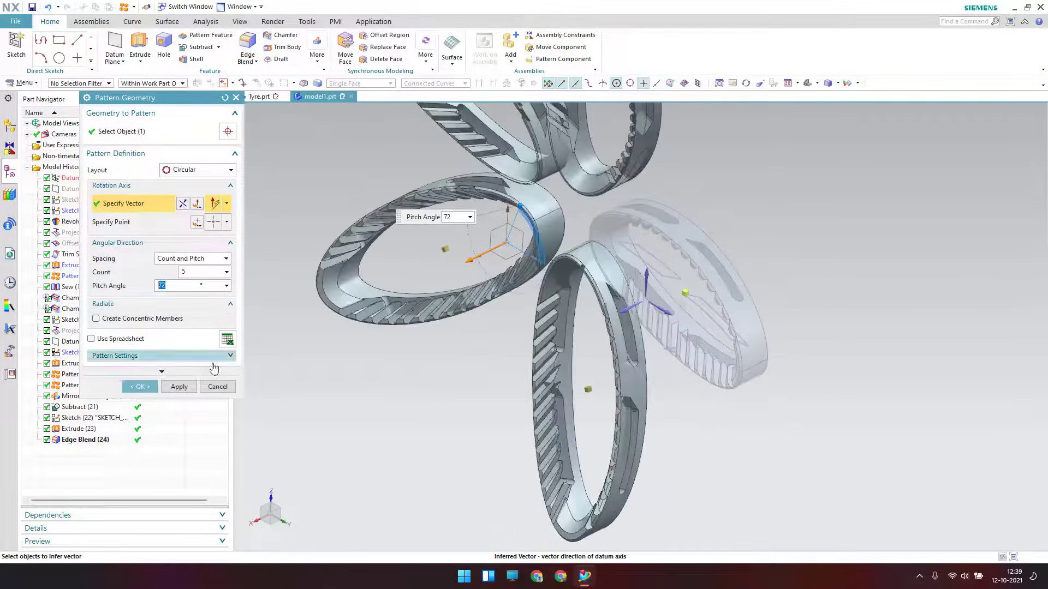
middle_drag(475, 292, 400, 295)
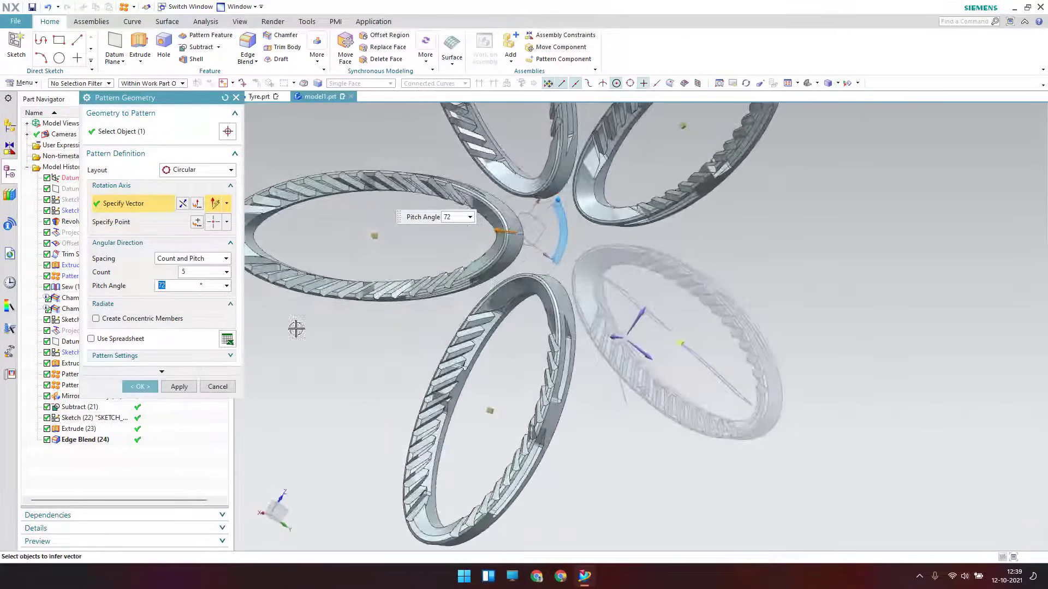
click(141, 388)
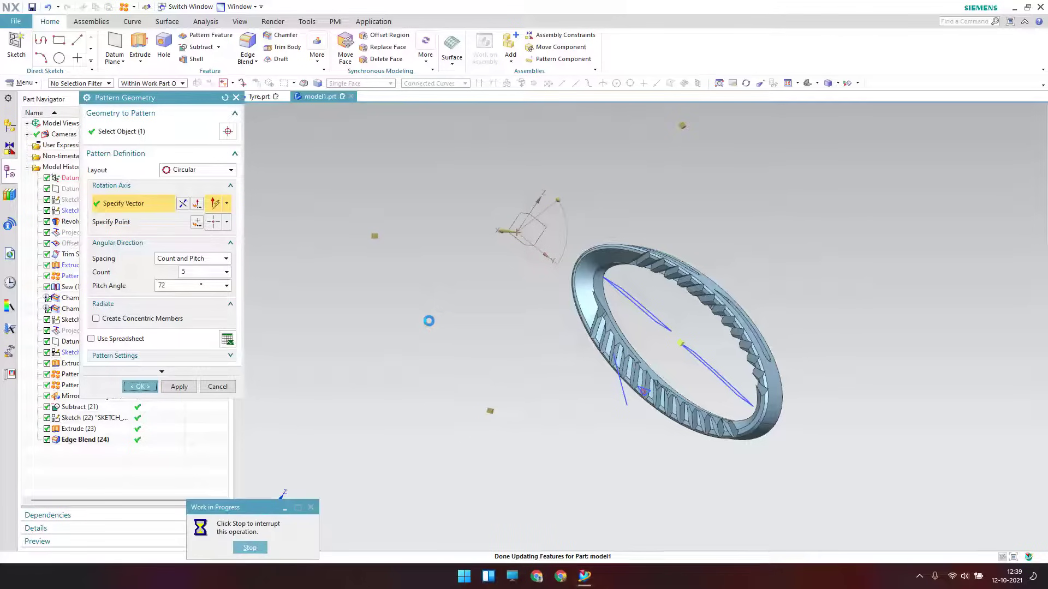
middle_drag(431, 320, 512, 344)
scroll(415, 388, down, 5)
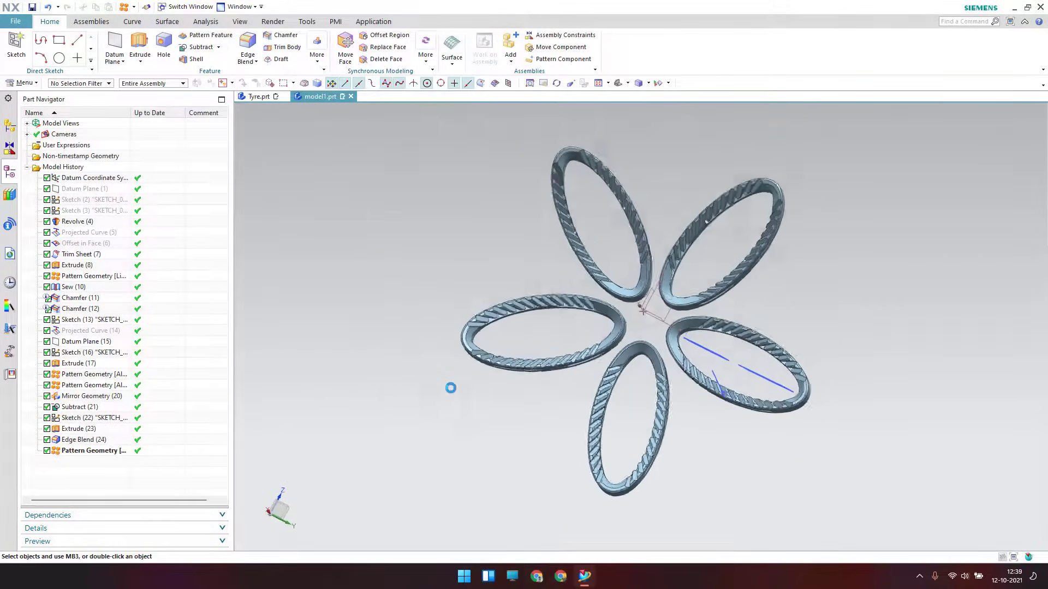
middle_drag(461, 367, 489, 399)
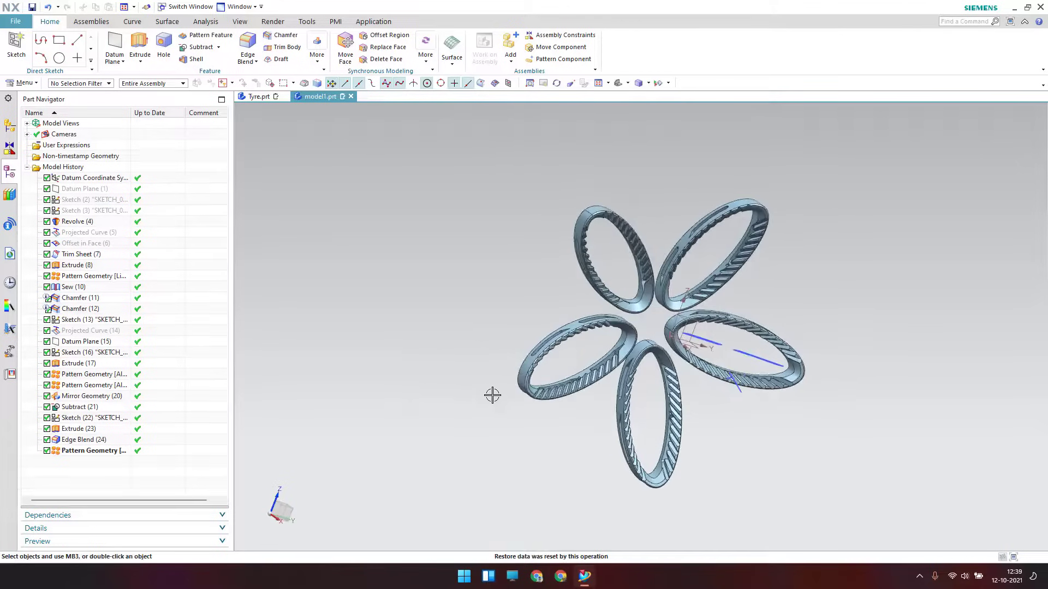
middle_drag(514, 366, 566, 333)
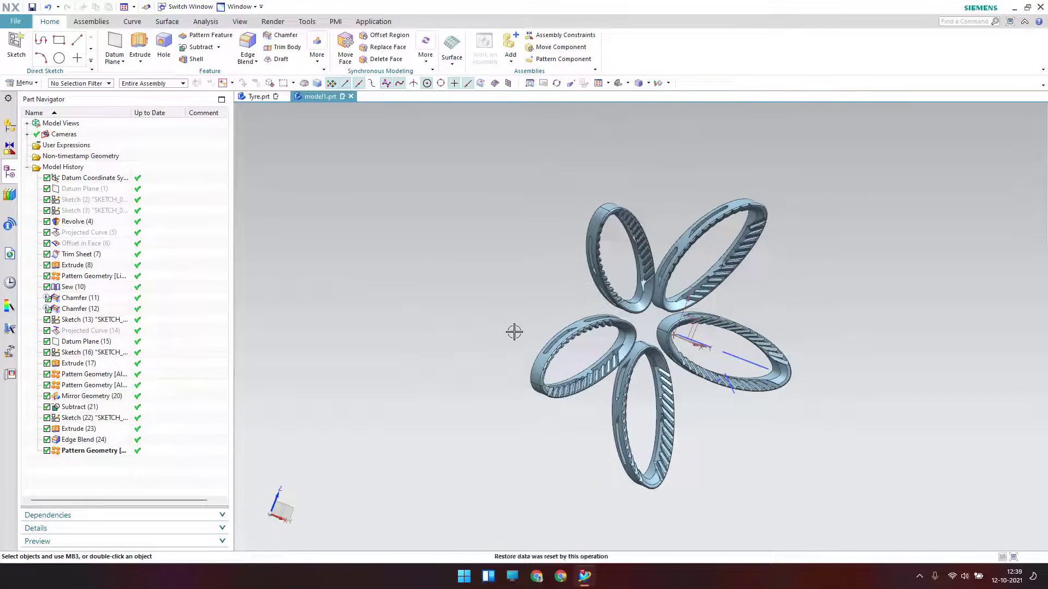